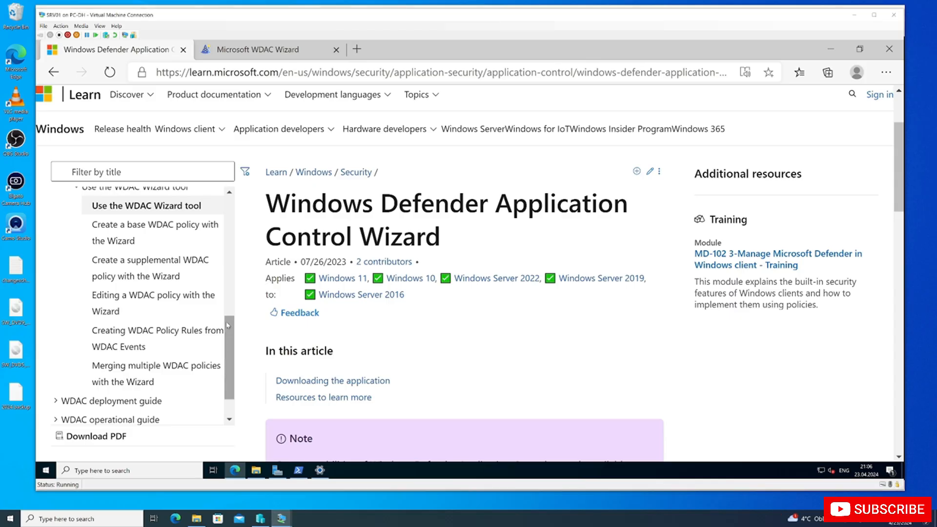
- Follow the article's link to the WDAC Policy Wizard website and scroll to its installer download steps
drag(228, 335, 233, 209)
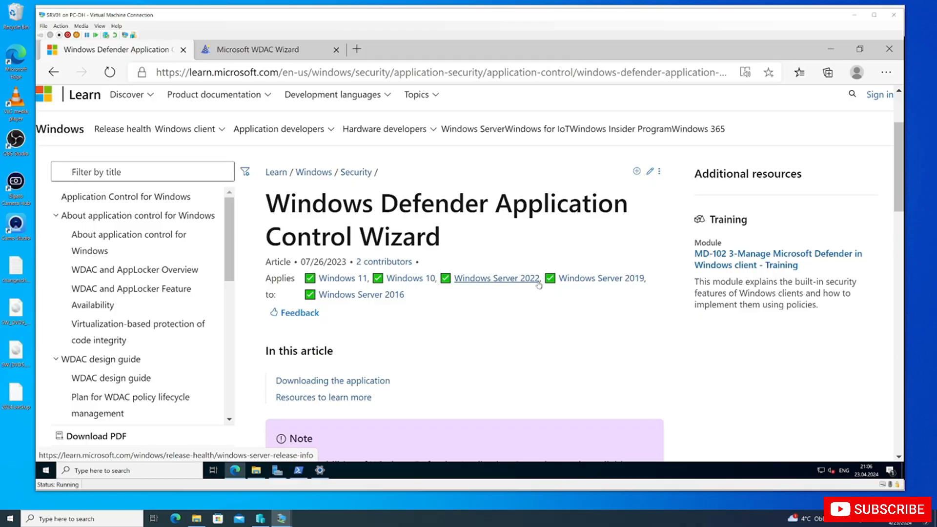
scroll(539, 285, down, 3)
scroll(535, 285, up, 2)
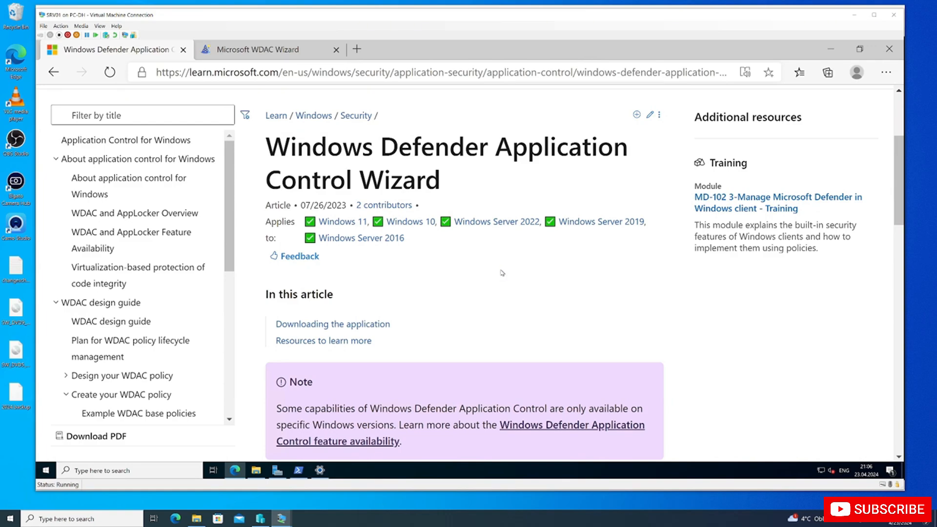
click(295, 56)
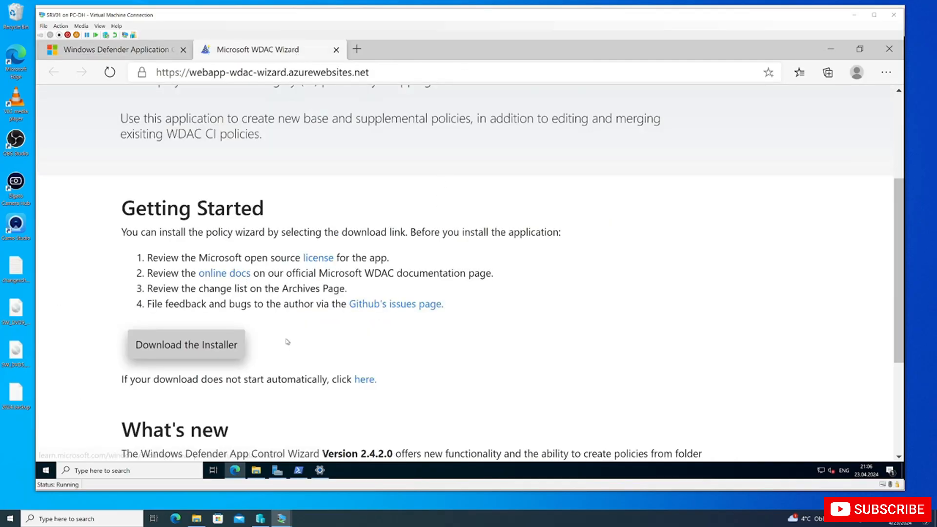
click(153, 56)
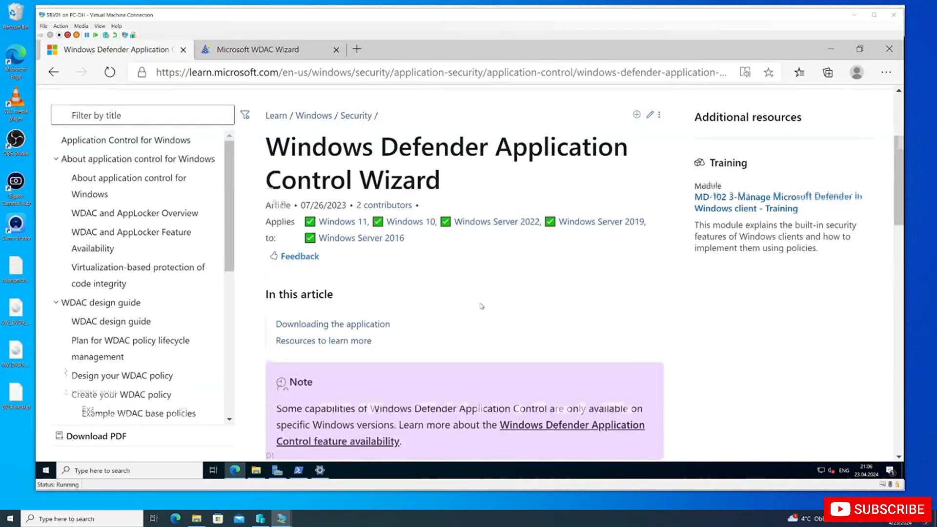
scroll(482, 306, down, 9)
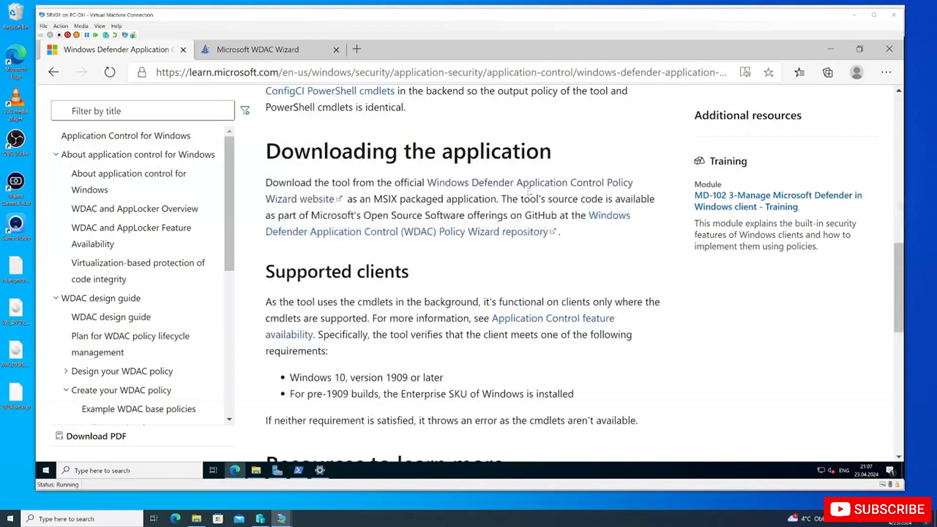
click(528, 191)
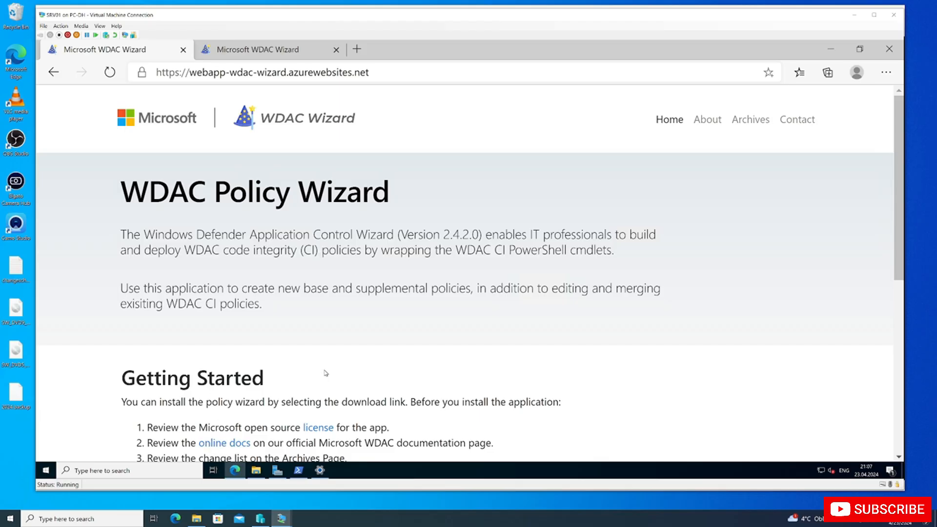
scroll(325, 374, down, 3)
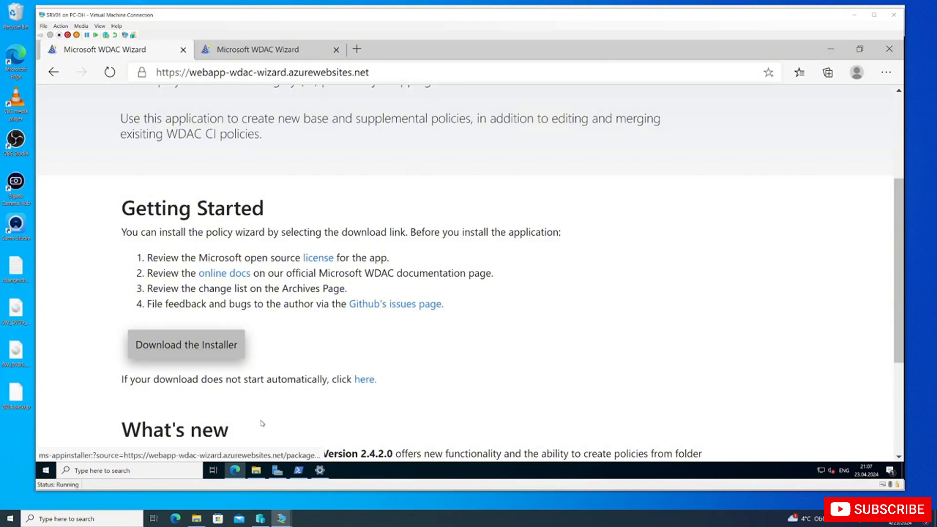
- Install the downloaded WDACWizard MSIX from Downloads using Add-AppxPackage -Path in admin PowerShell
click(257, 473)
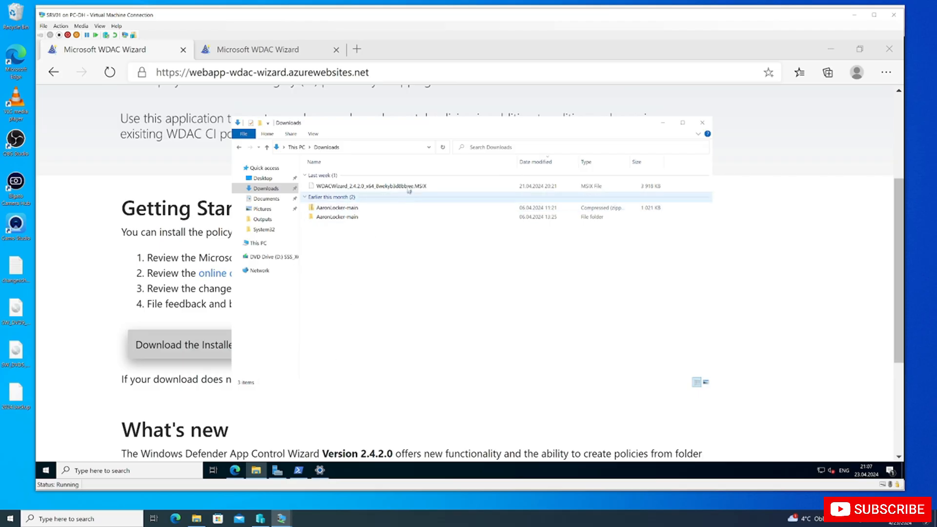
click(425, 190)
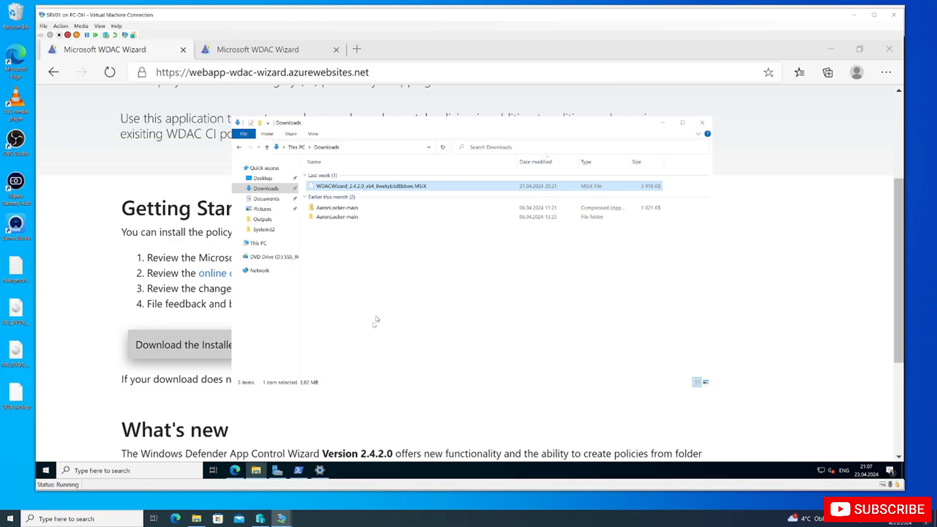
click(304, 469)
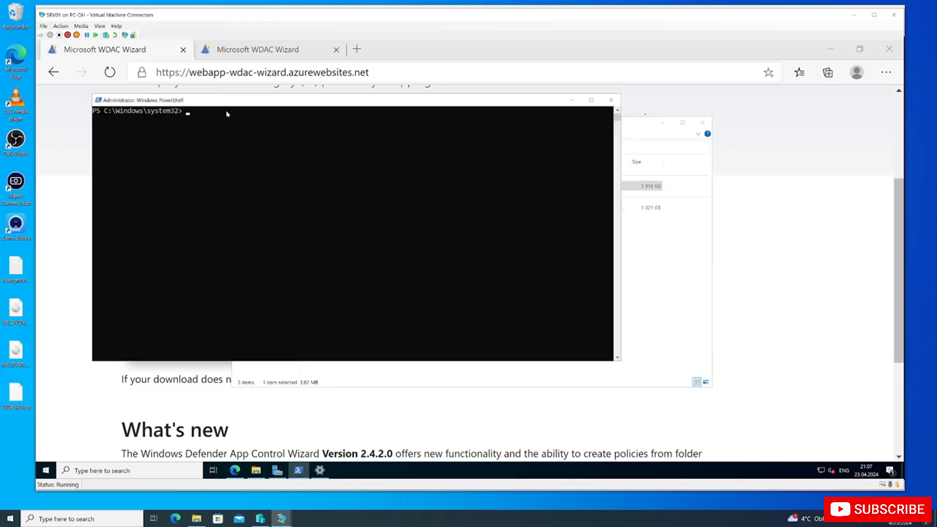
drag(229, 113, 376, 139)
text(Add-AppxPackage -Path)
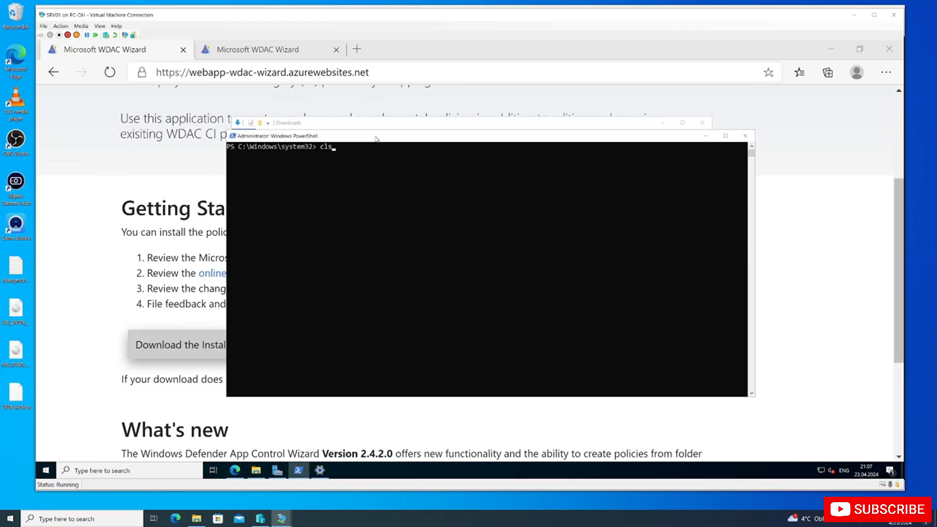
text("C:\Users\t0-horak\Downloads\WDACWizard_2.4.2.0_x64_8wekyb3d8bbwe.MSIX")
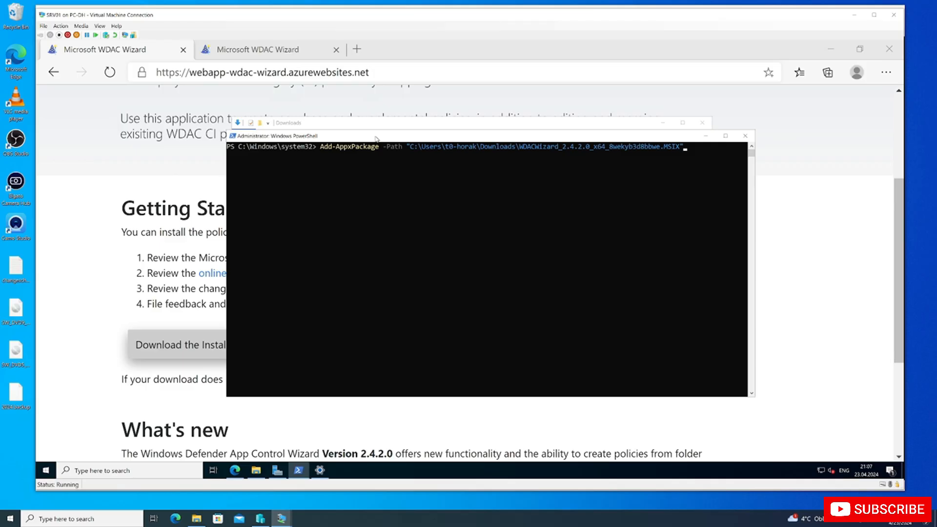
key(Return)
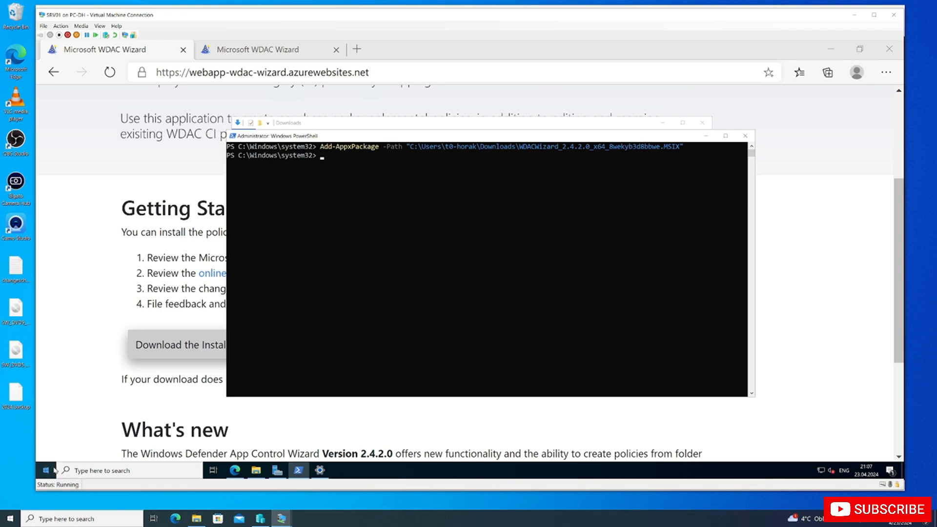
- Confirm WDAC Wizard is listed in Start and winver reports Windows Server 2022, version 21H2
key(super)
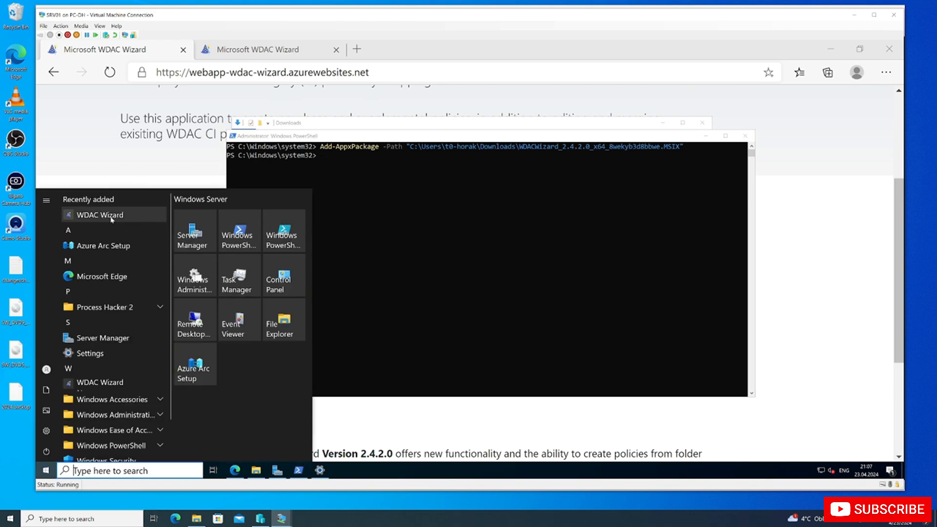
click(445, 240)
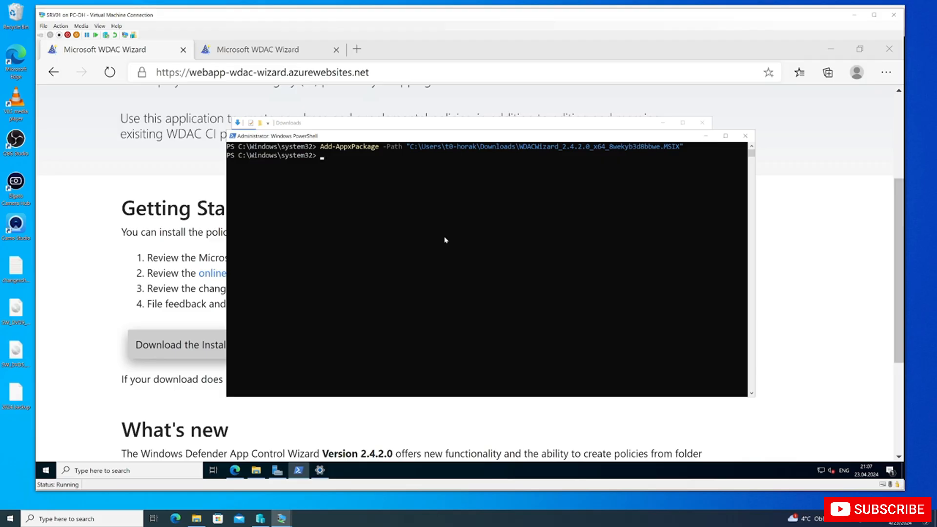
text(winver)
key(Return)
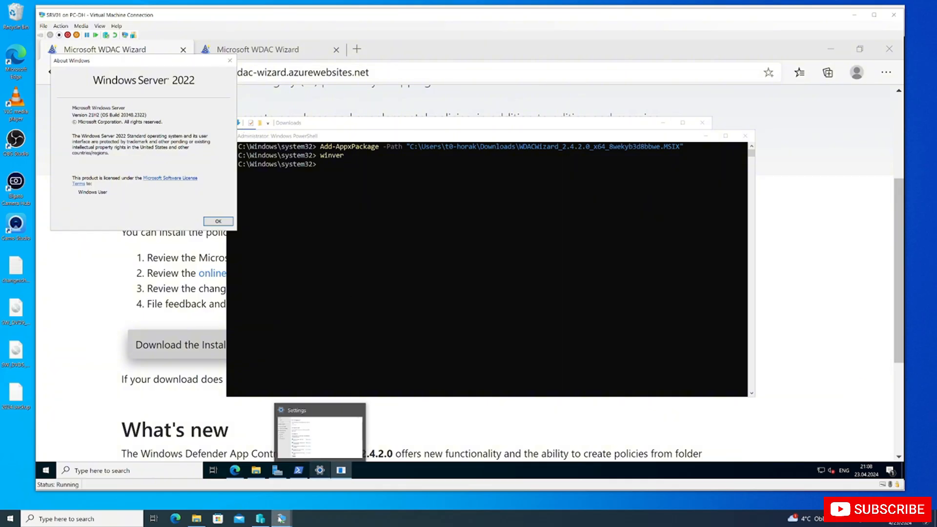
- On PC01, turn on Sideload apps in Settings > For developers, approving the administrator prompts
mouse_move(281, 520)
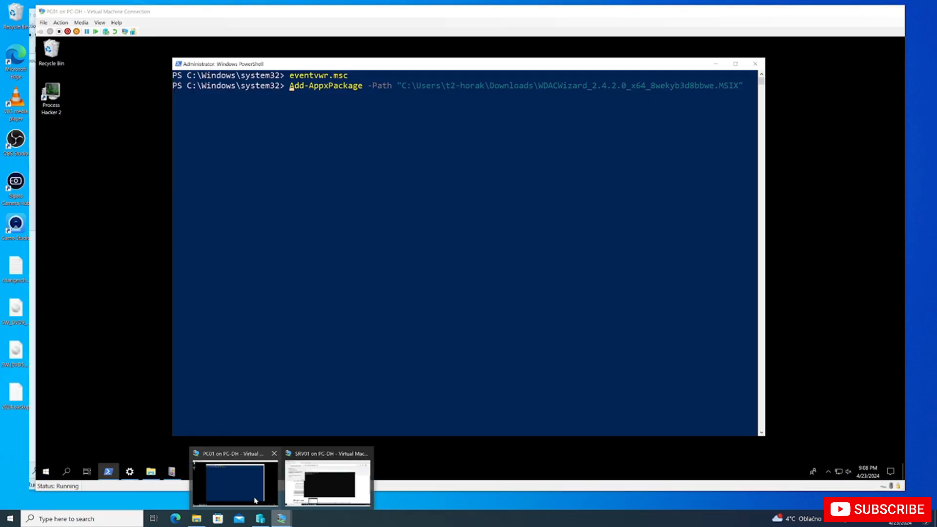
click(254, 500)
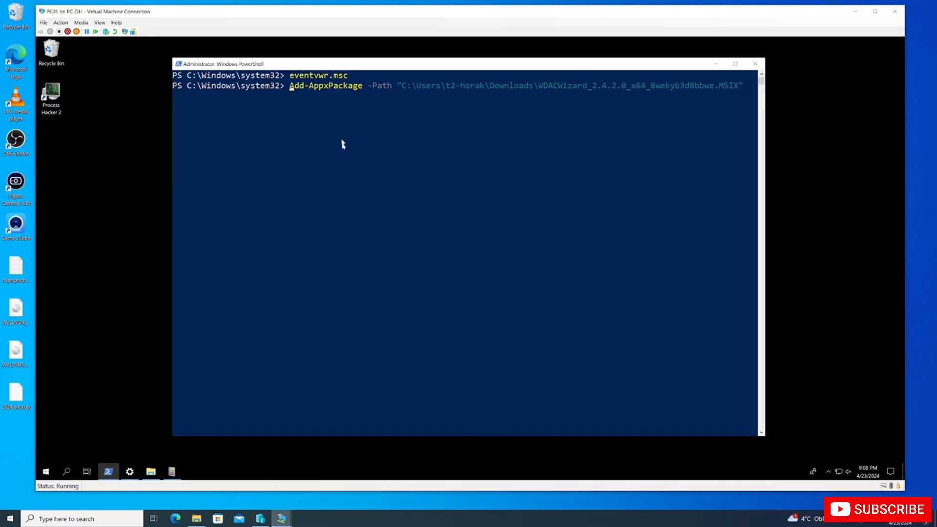
key(Right)
mouse_move(129, 475)
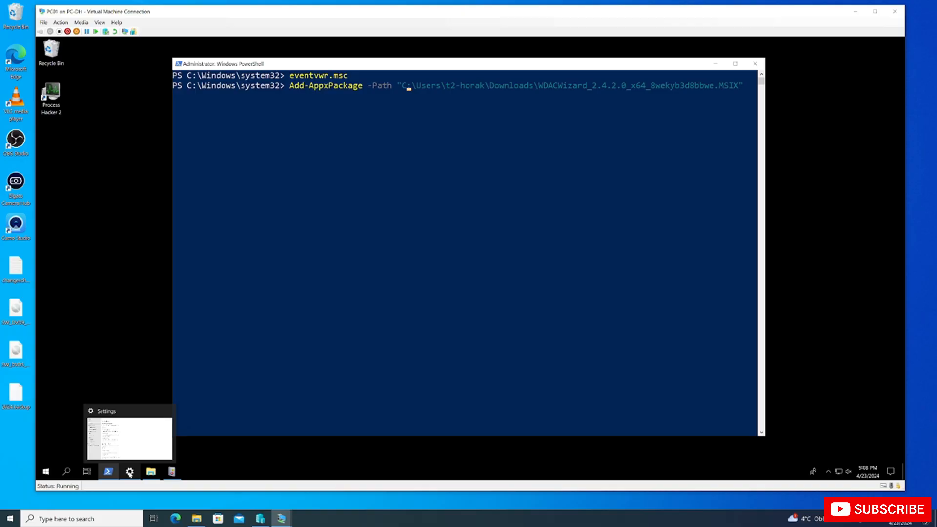
click(129, 472)
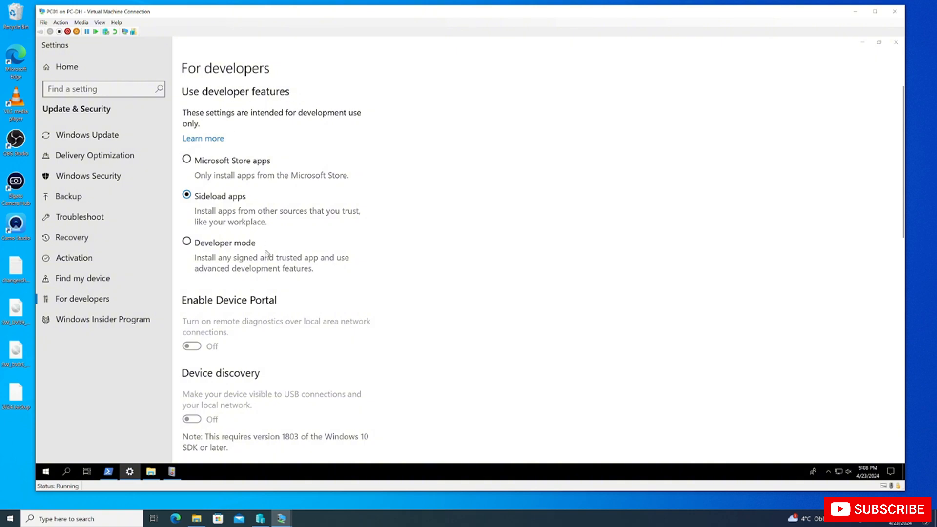
click(222, 165)
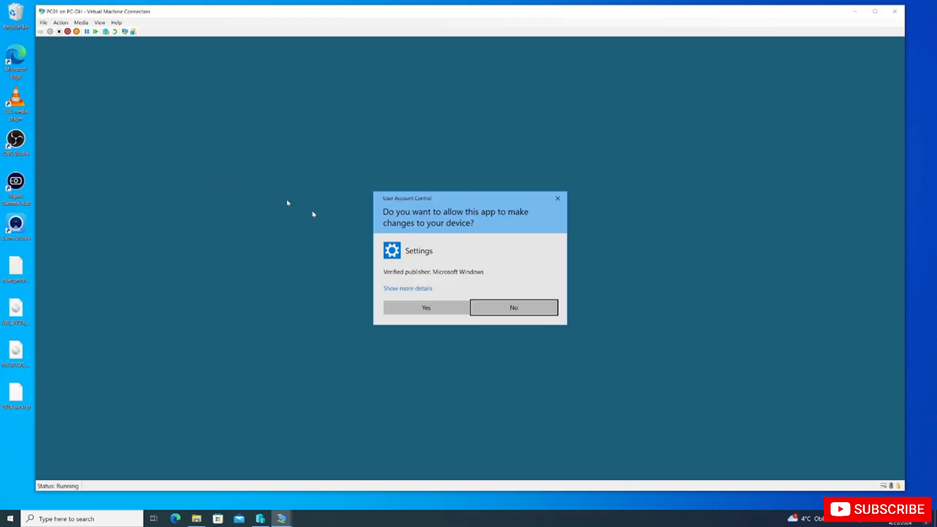
click(426, 308)
click(432, 314)
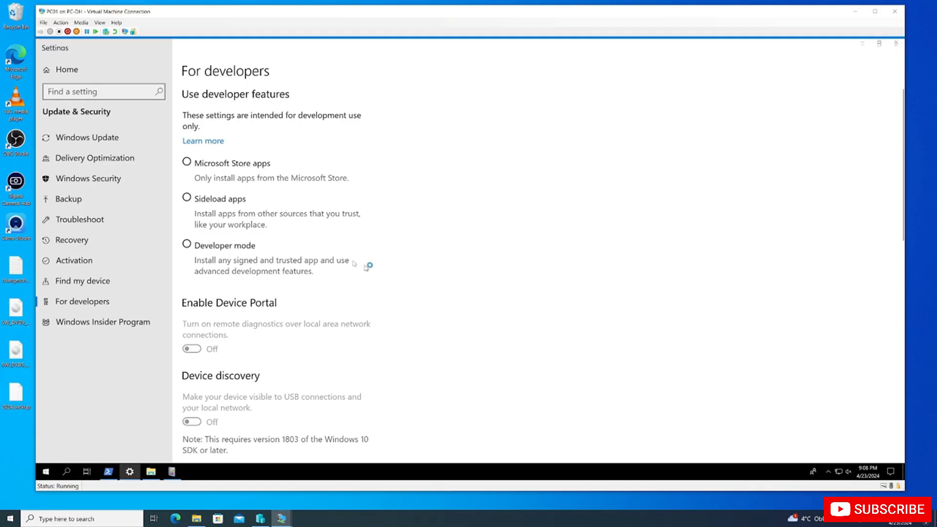
click(230, 198)
click(448, 306)
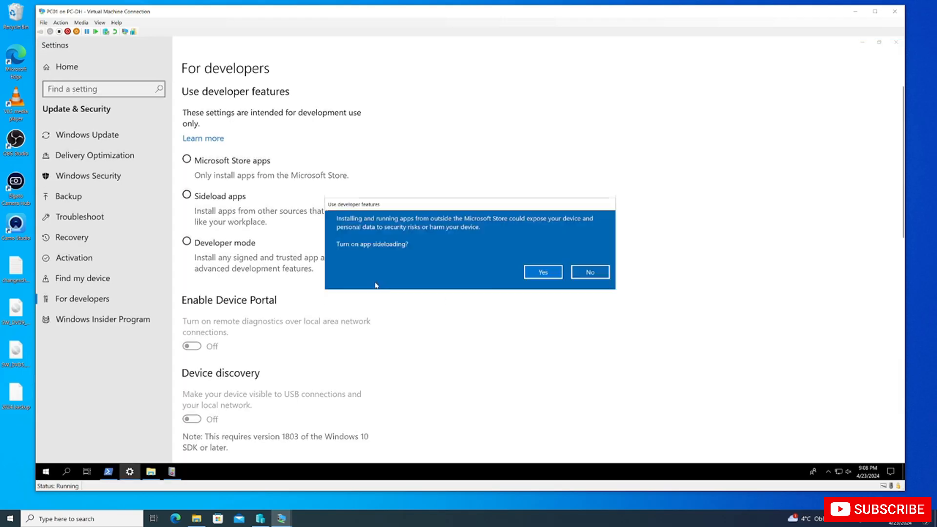
click(543, 272)
click(448, 309)
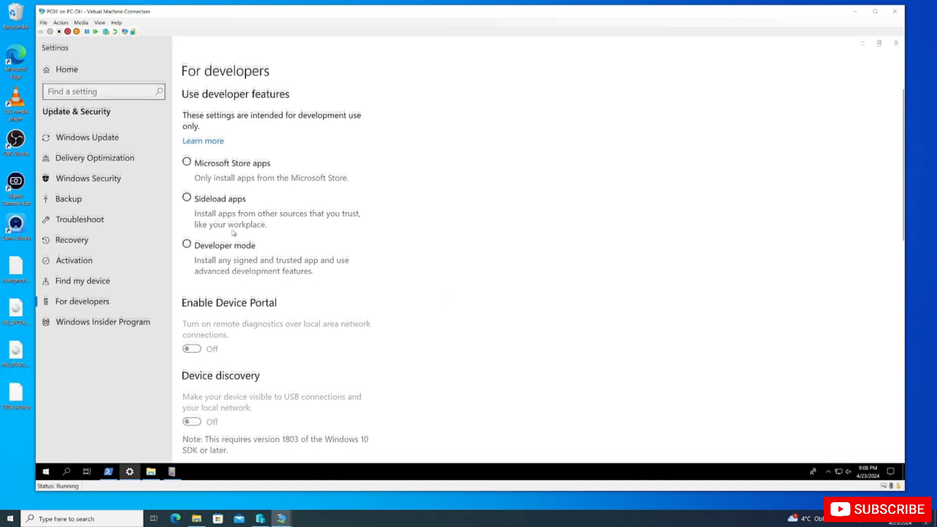
- Rerun the Add-AppxPackage command in PowerShell to install WDACWizard_2.4.2.0 on the client
click(108, 471)
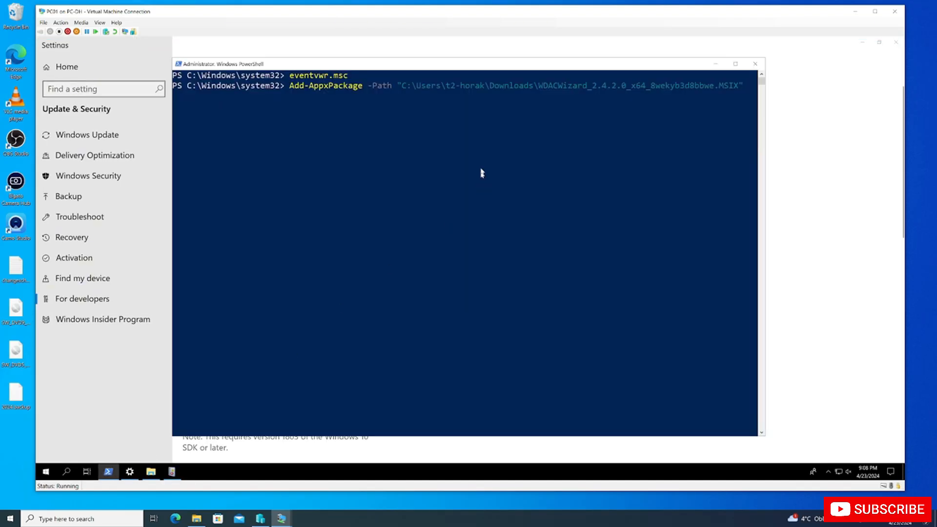
drag(290, 86, 742, 90)
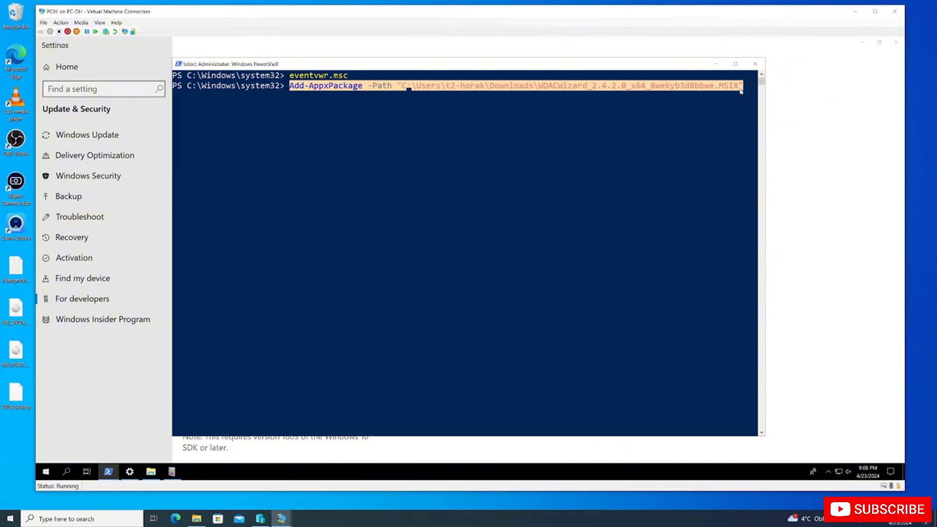
key(ctrl+c)
key(Return)
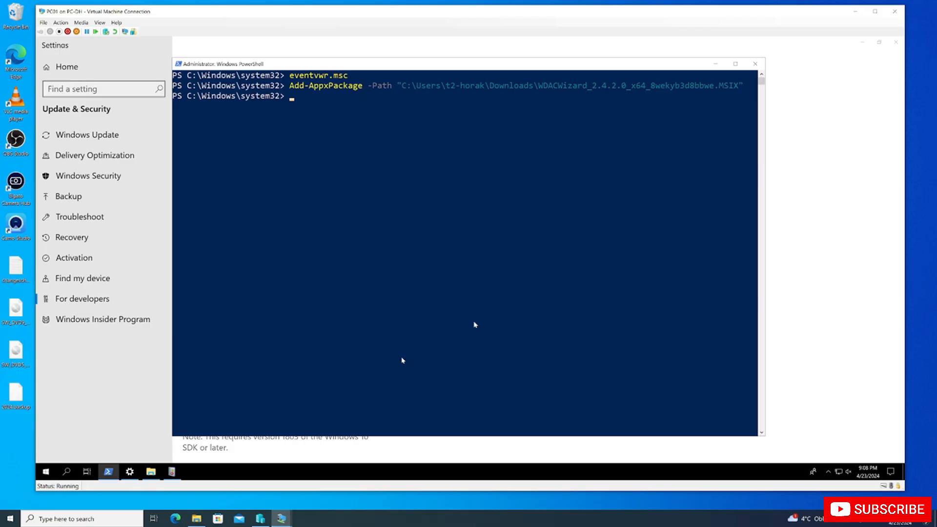
- Launch WDAC Wizard from the Start menu and choose Policy Creator to start a new policy
click(896, 42)
click(715, 64)
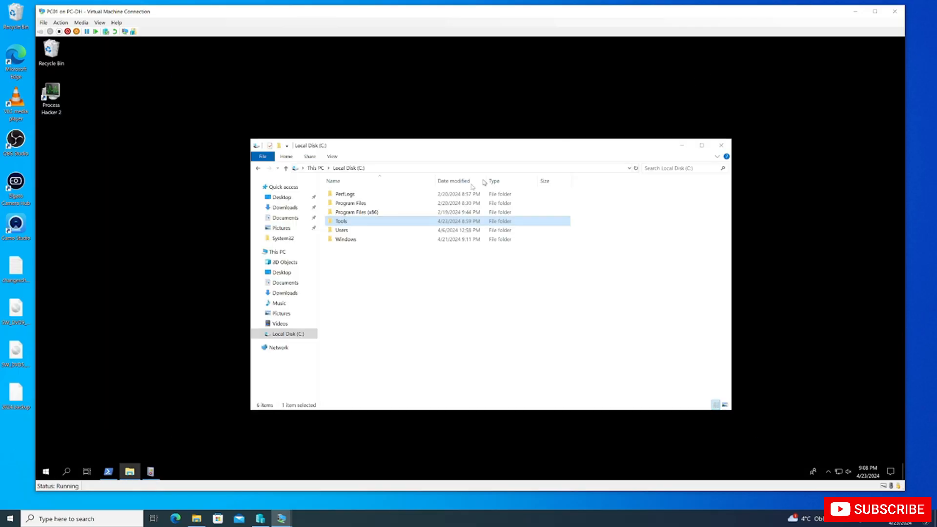
click(46, 471)
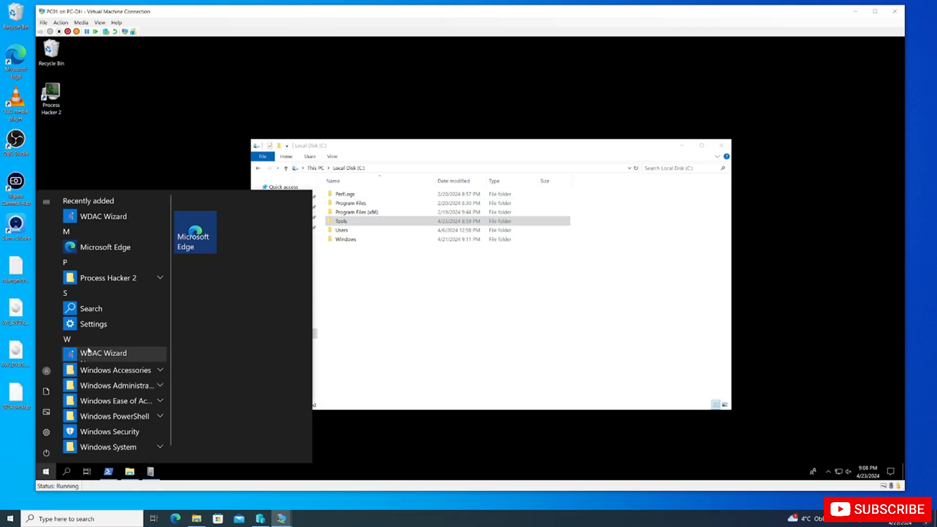
click(100, 352)
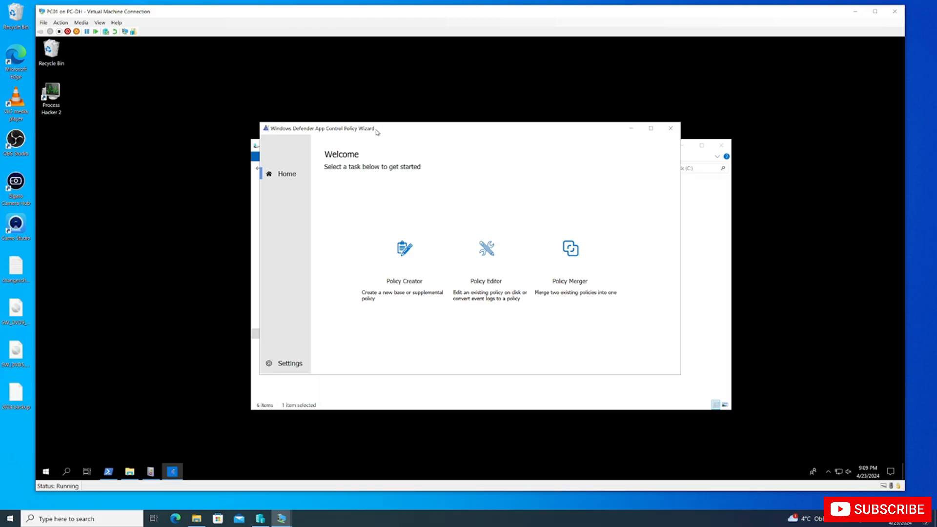
drag(376, 128, 341, 99)
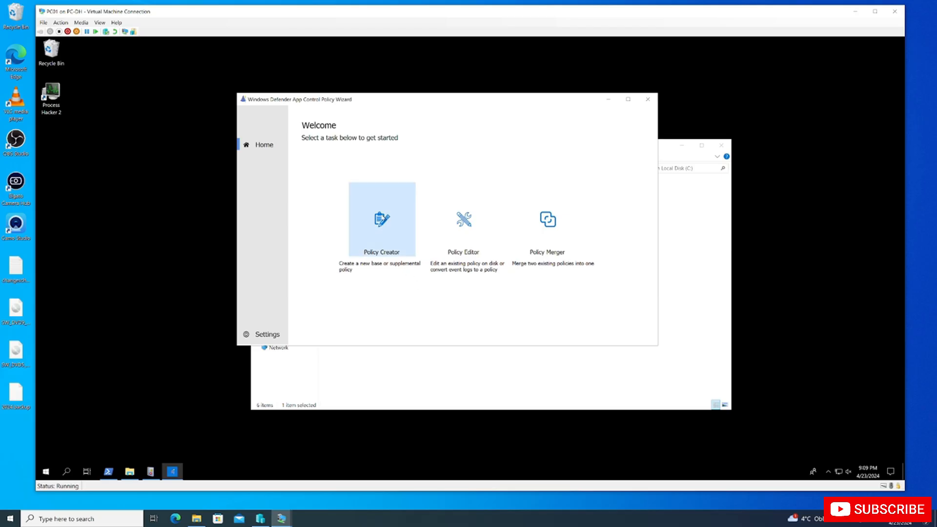
click(384, 214)
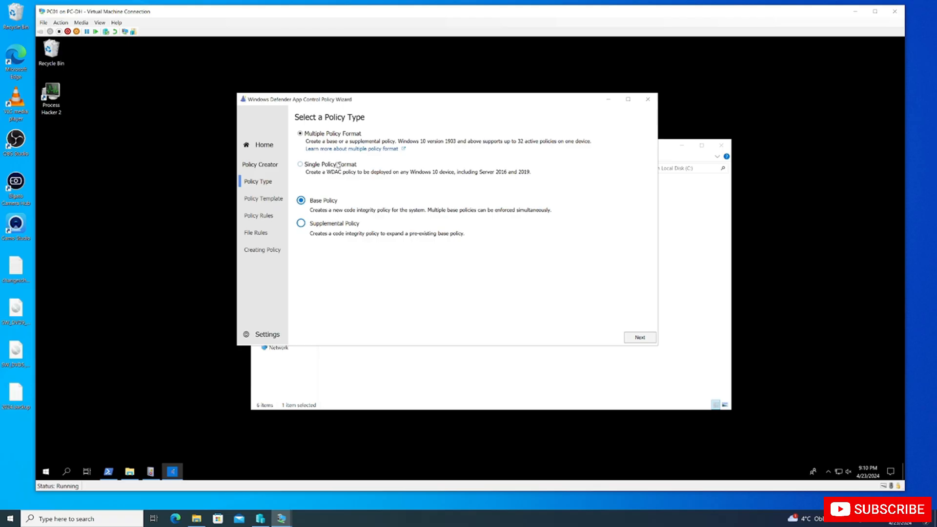
- Select Single Policy Format and continue to the base template step
click(337, 165)
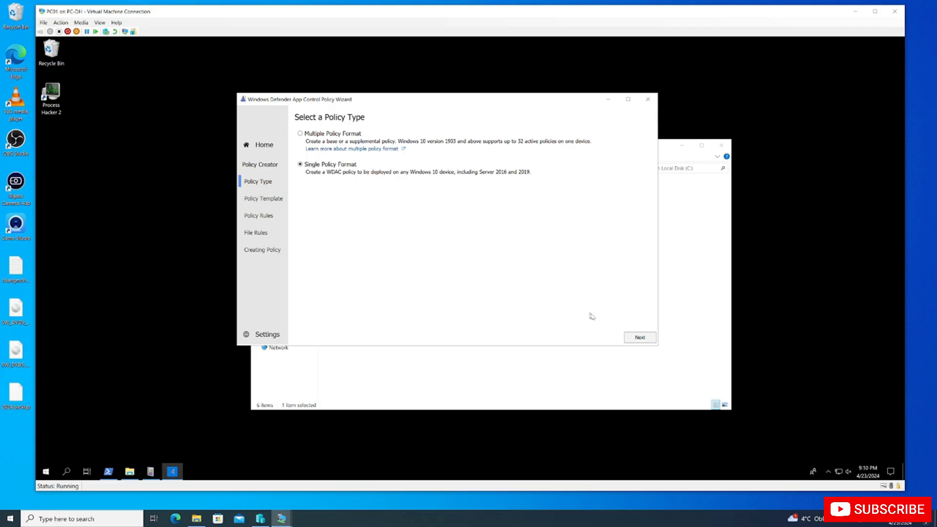
click(640, 338)
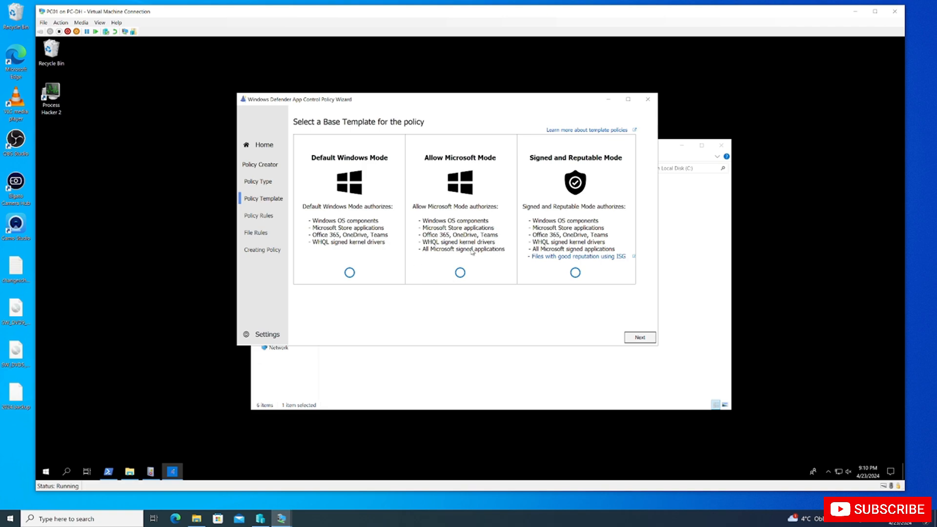
- Choose the Allow Microsoft Mode template and save the policy to the Desktop as DemoPolicyMSsigned.xml
click(461, 273)
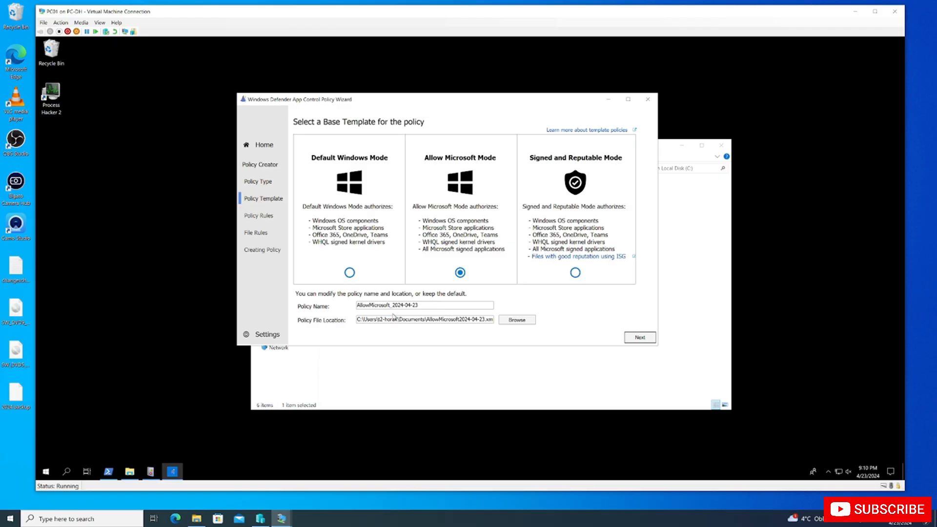
click(429, 305)
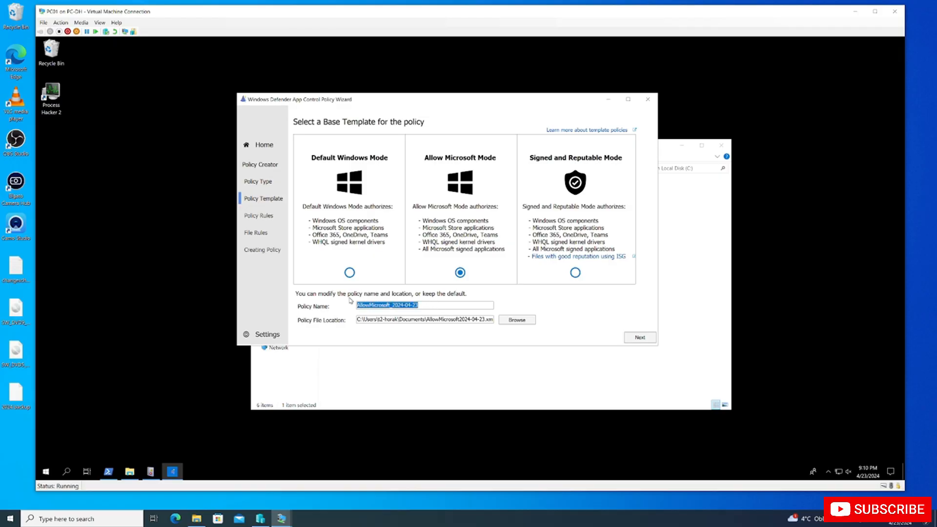
drag(415, 320, 460, 321)
click(507, 320)
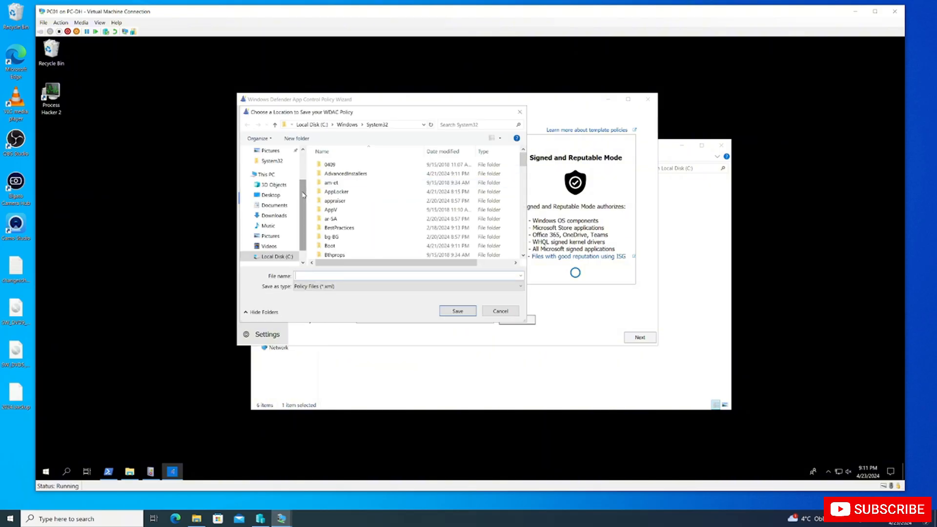
click(337, 275)
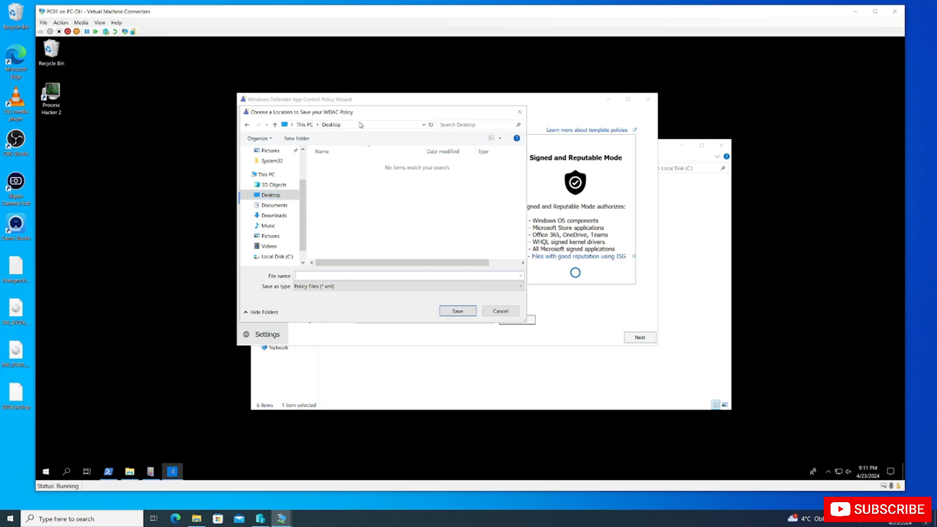
text(DemoPolicyMSsigned)
click(458, 313)
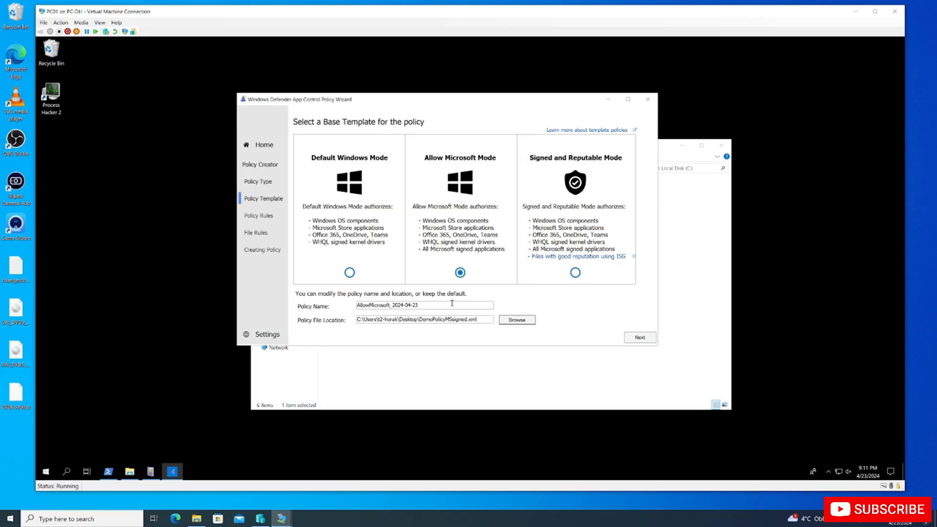
click(637, 340)
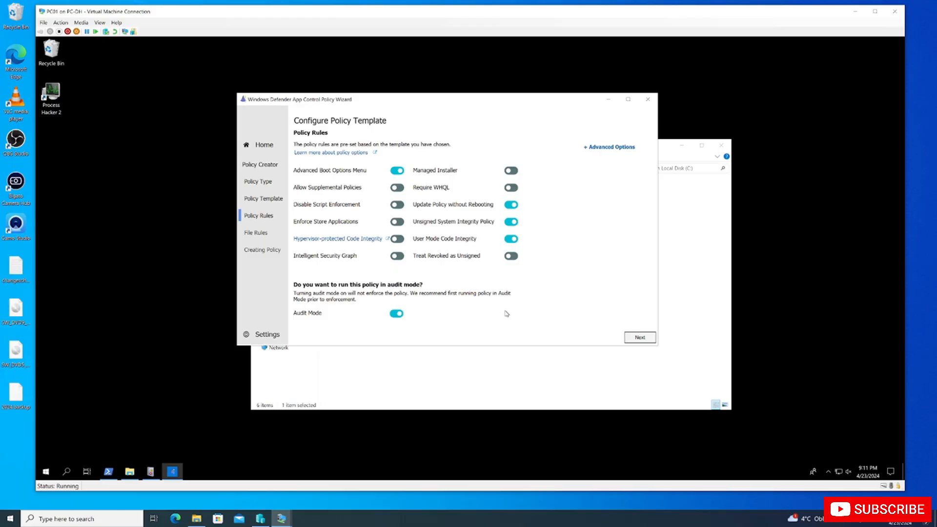
- Enable the advanced Boot Audit on Failure rule and proceed to the File Rules page
click(618, 148)
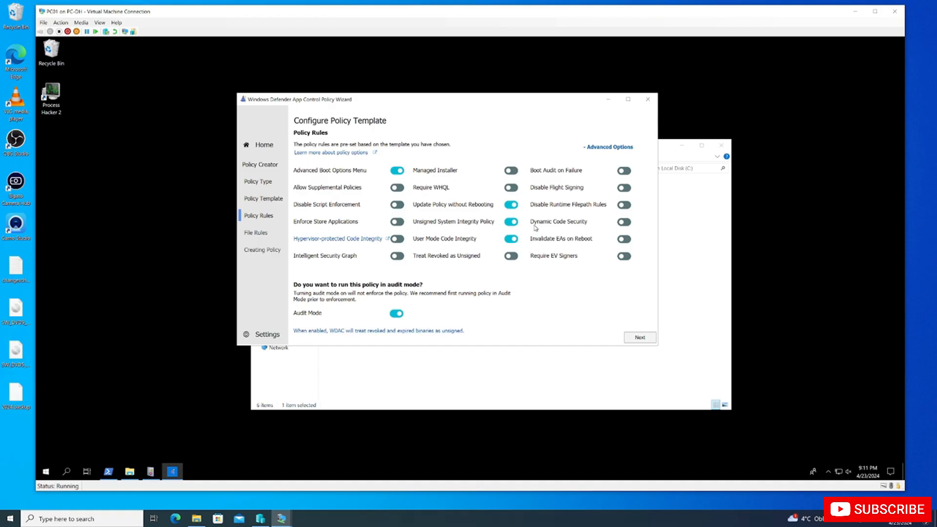
click(624, 170)
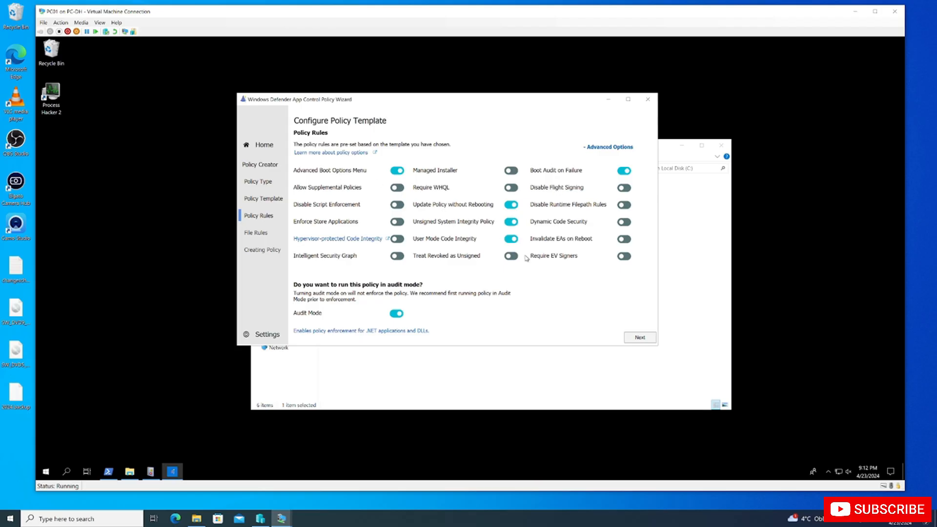
click(639, 338)
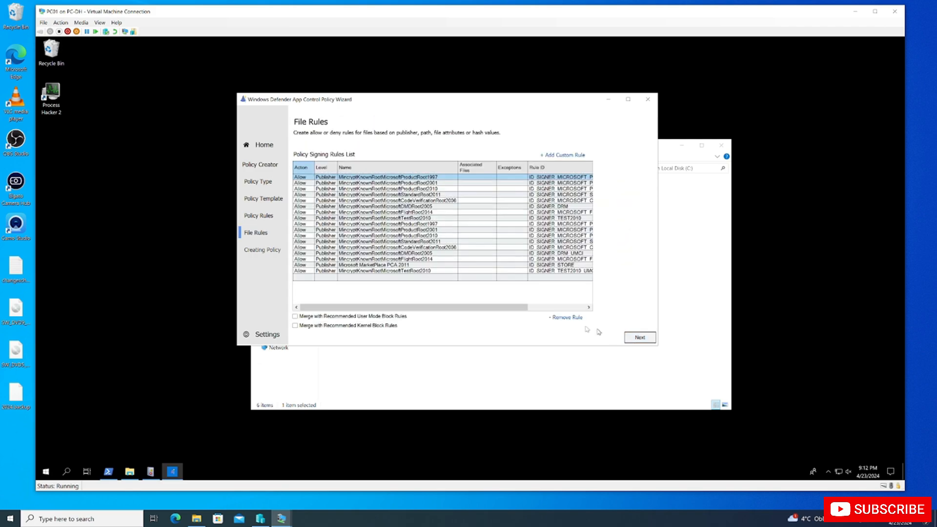
- Open the Custom Rule Conditions dialog via Add Custom Rule and move it down and right
mouse_move(448, 308)
mouse_down()
mouse_move(534, 310)
mouse_move(446, 308)
mouse_up()
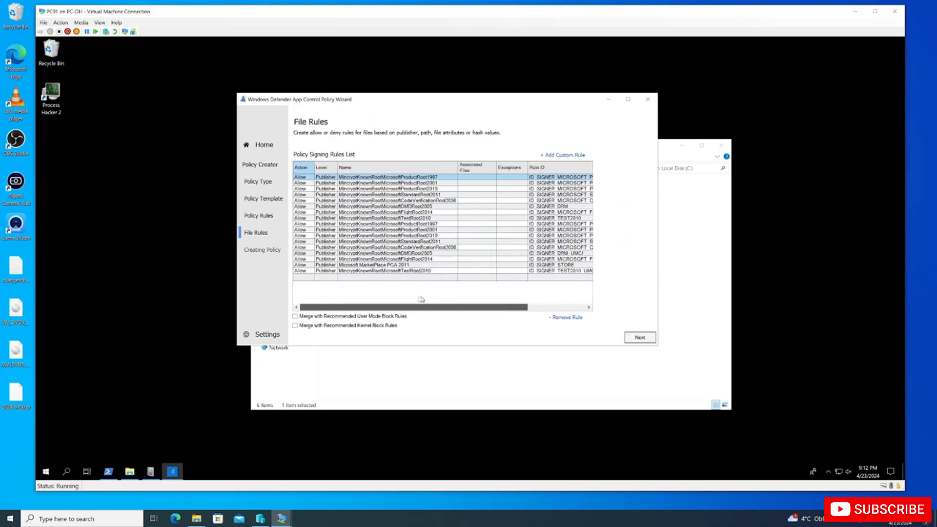
click(566, 155)
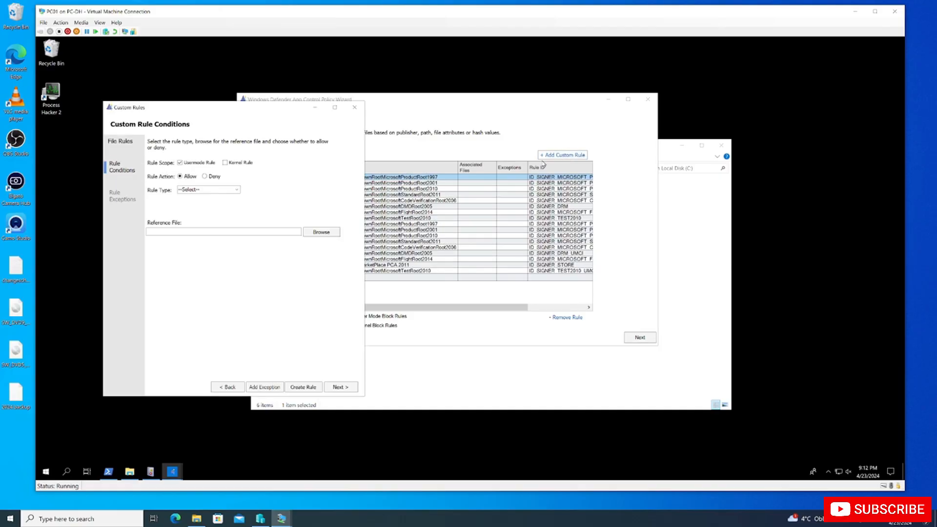
click(445, 113)
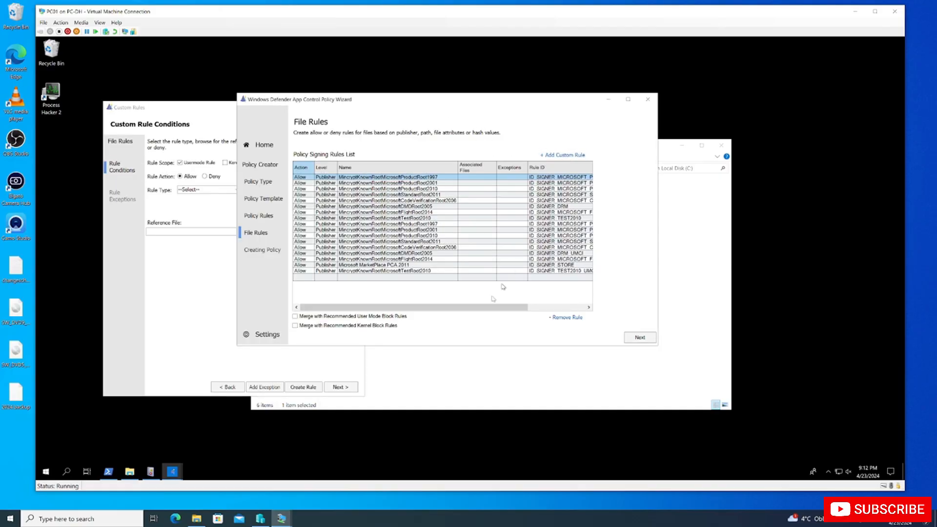
mouse_move(503, 308)
mouse_down()
mouse_move(554, 308)
mouse_move(493, 308)
mouse_up()
click(190, 271)
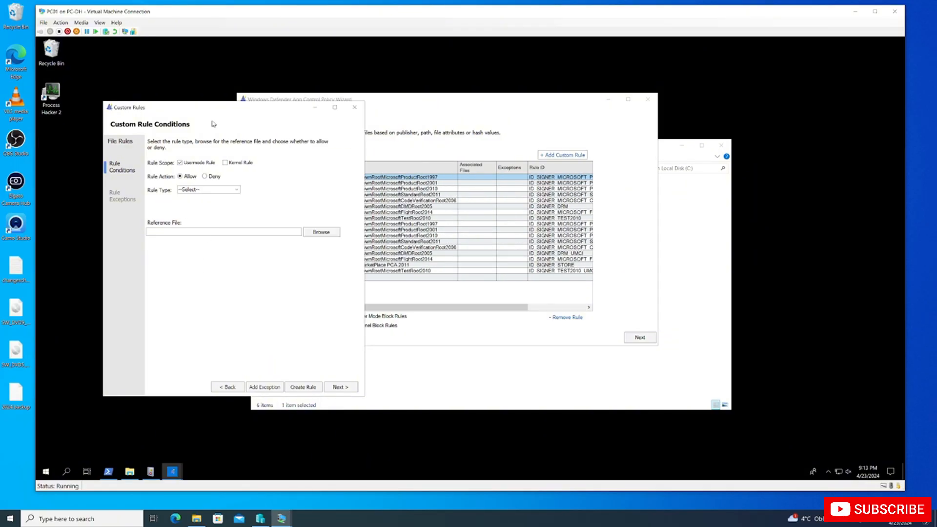
drag(213, 122, 441, 173)
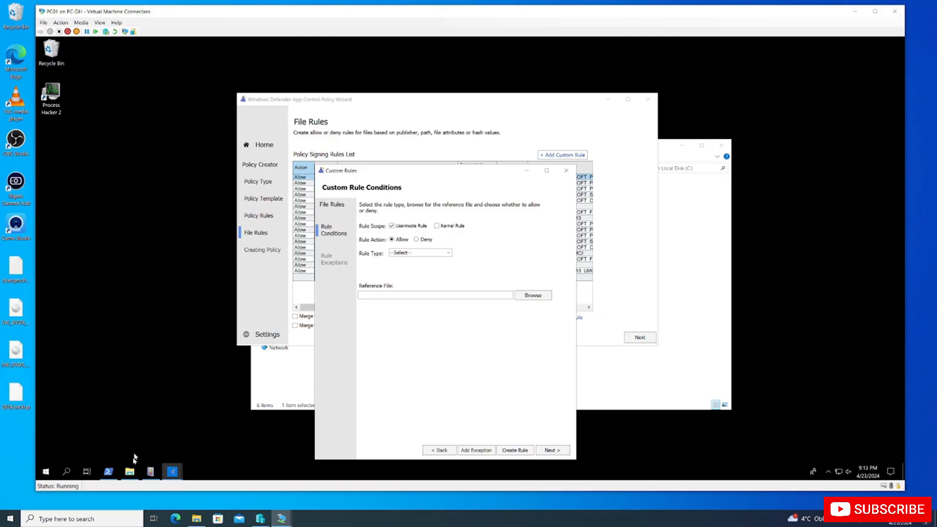
click(132, 472)
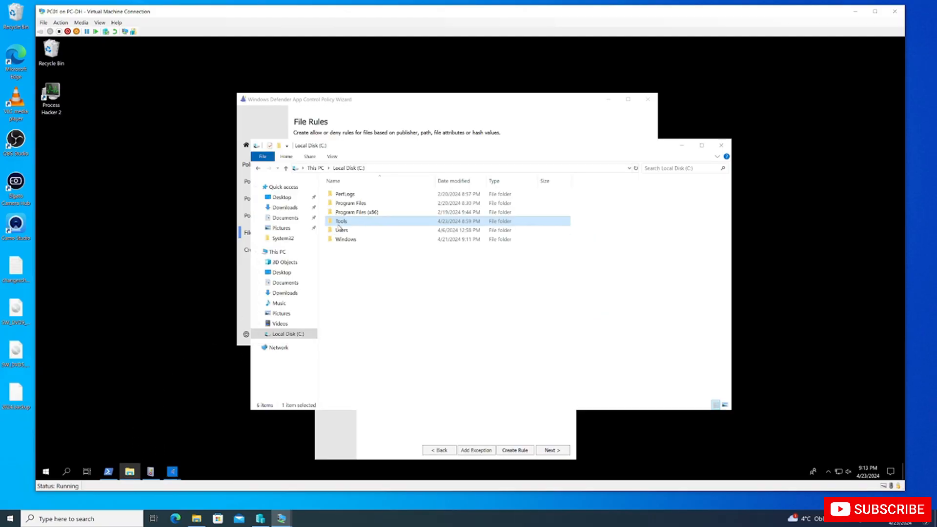
- Open C:\Tools\SysinternalsSuite in File Explorer and scroll through its 161 items
double_click(358, 222)
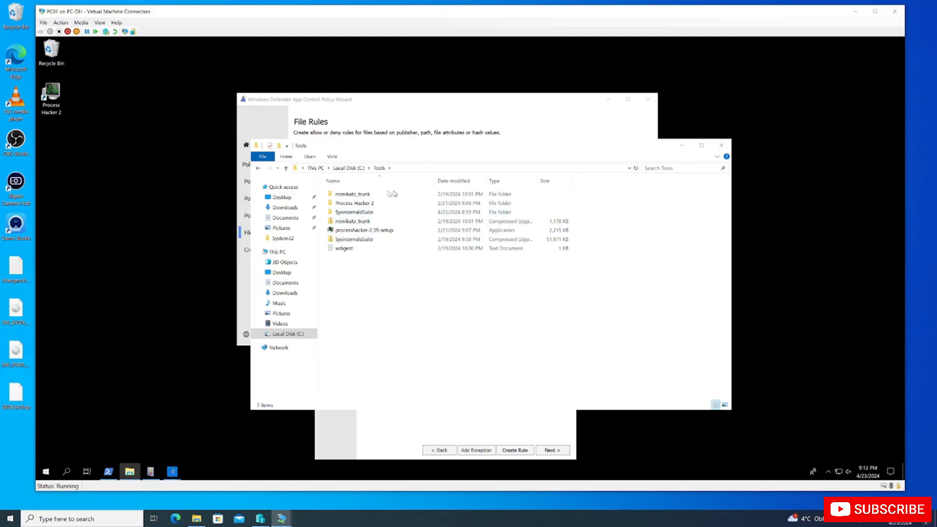
double_click(379, 212)
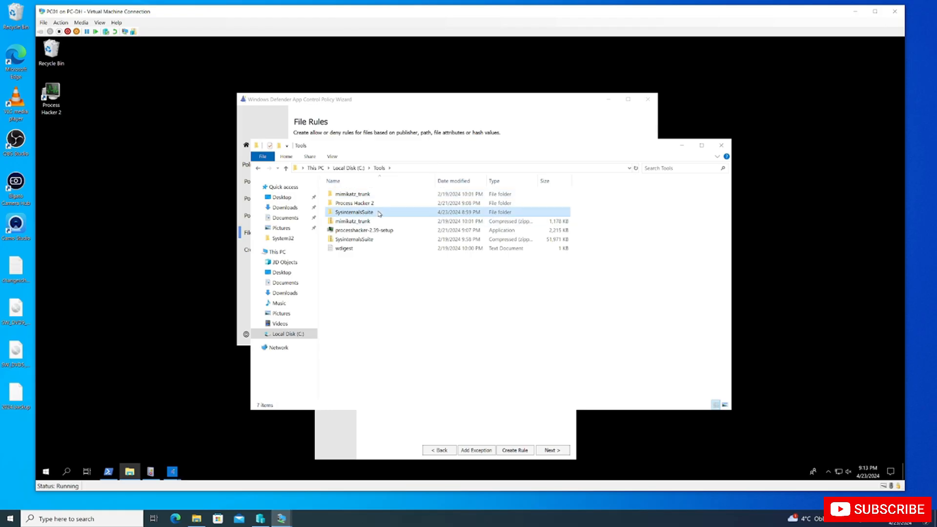
scroll(430, 307, down, 12)
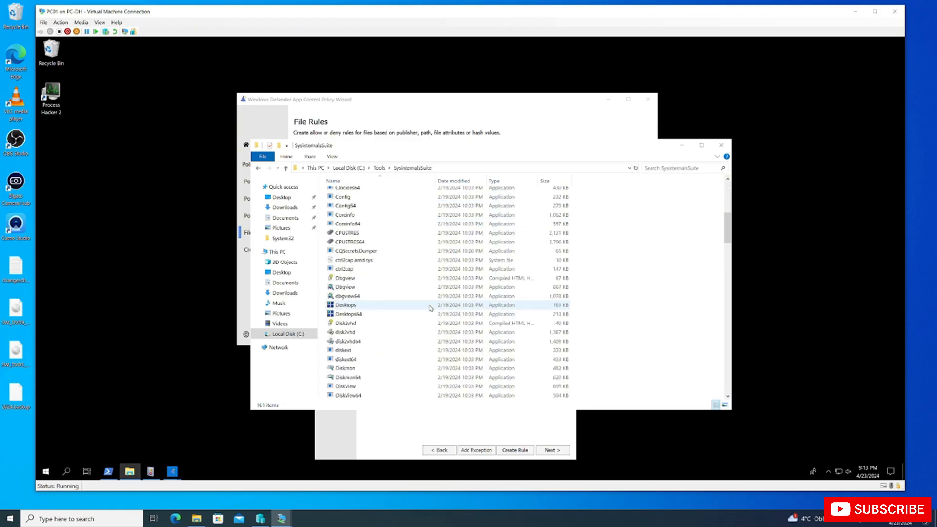
scroll(429, 309, down, 20)
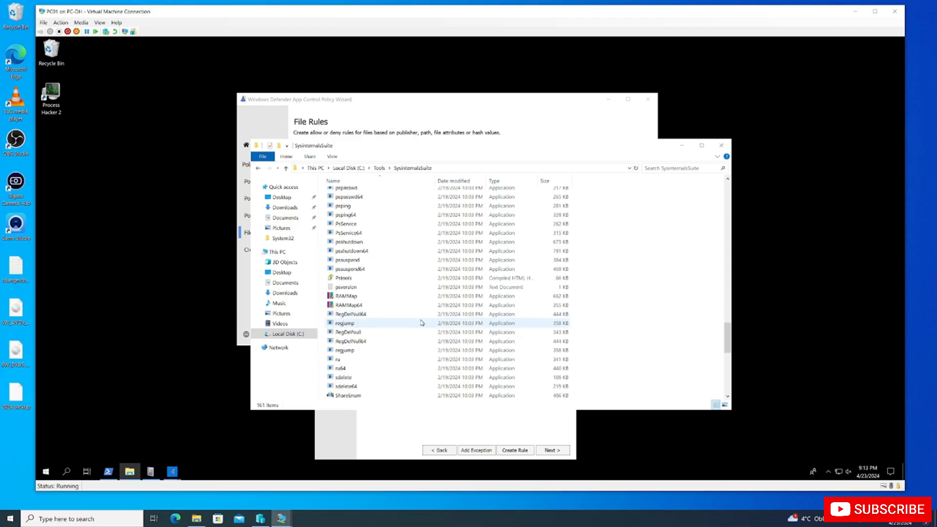
scroll(421, 325, up, 20)
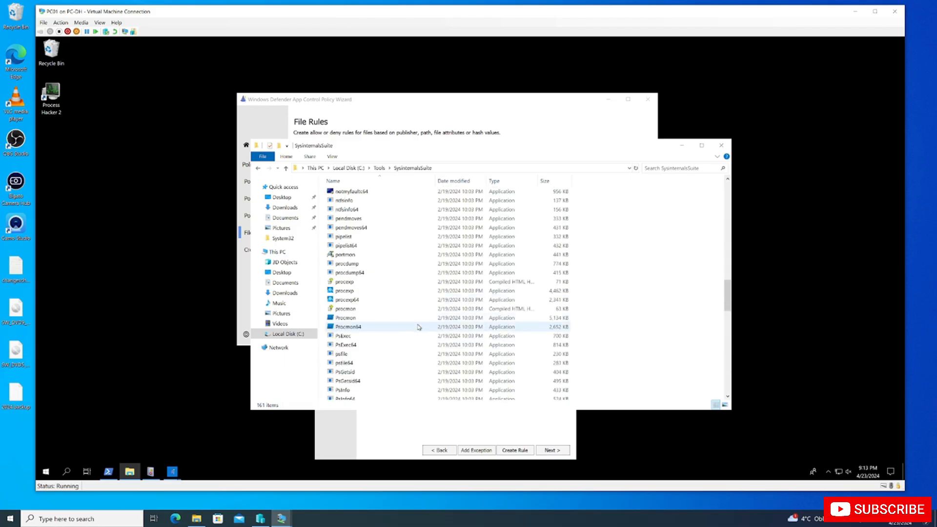
scroll(418, 327, up, 6)
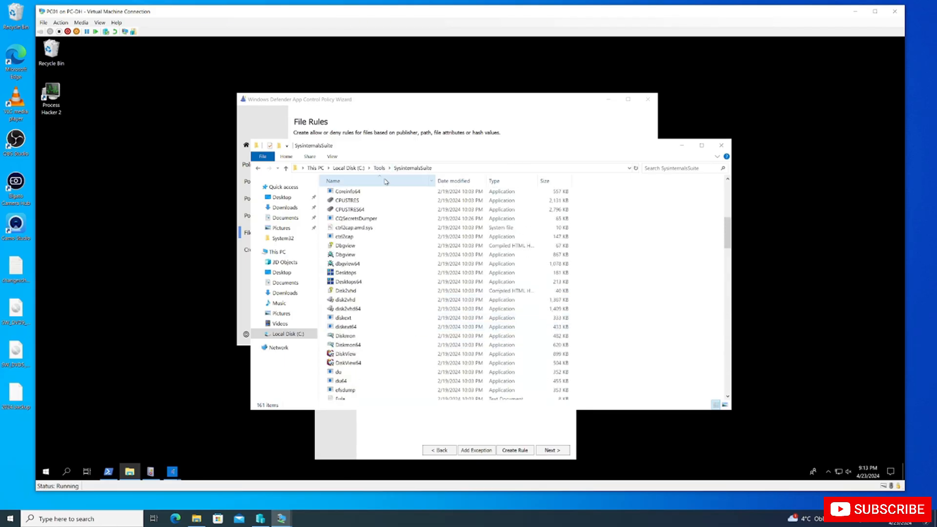
click(430, 126)
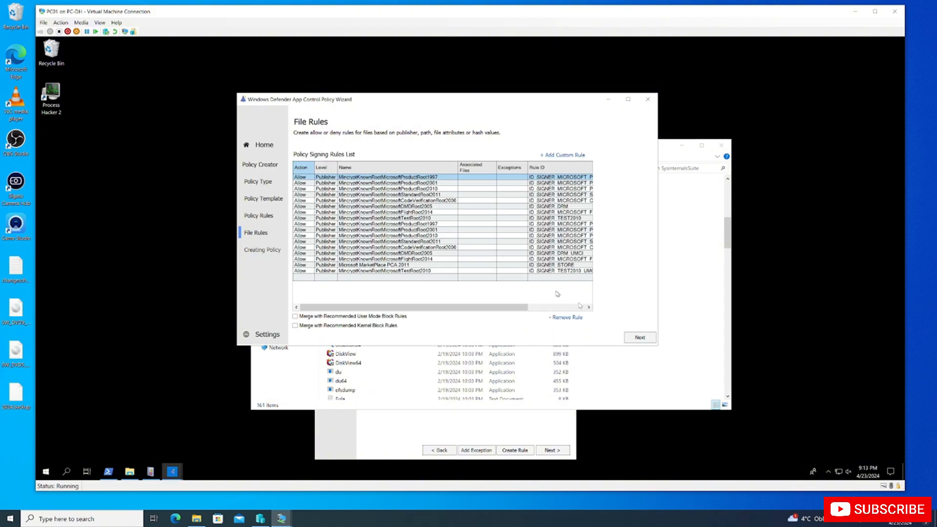
- Extend the custom allow rule to kernel scope and set its rule type to Publisher
click(499, 427)
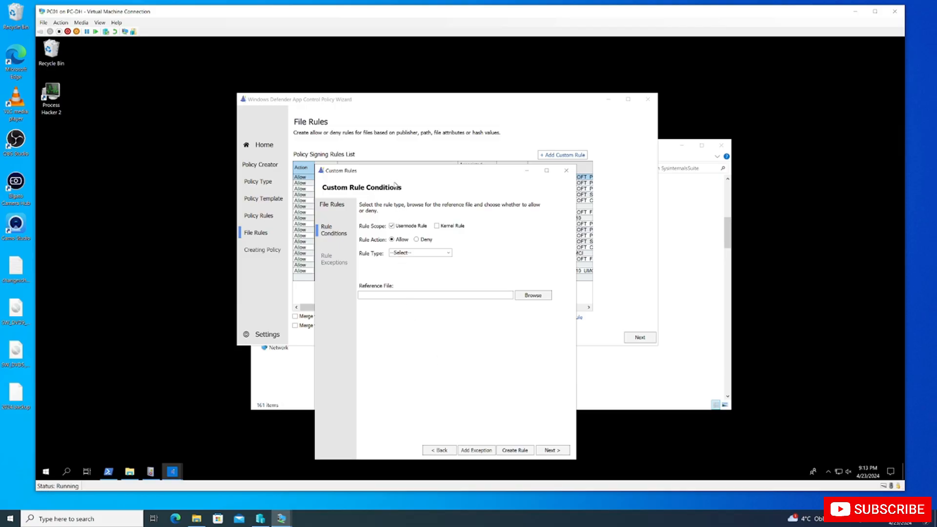
drag(403, 175, 139, 64)
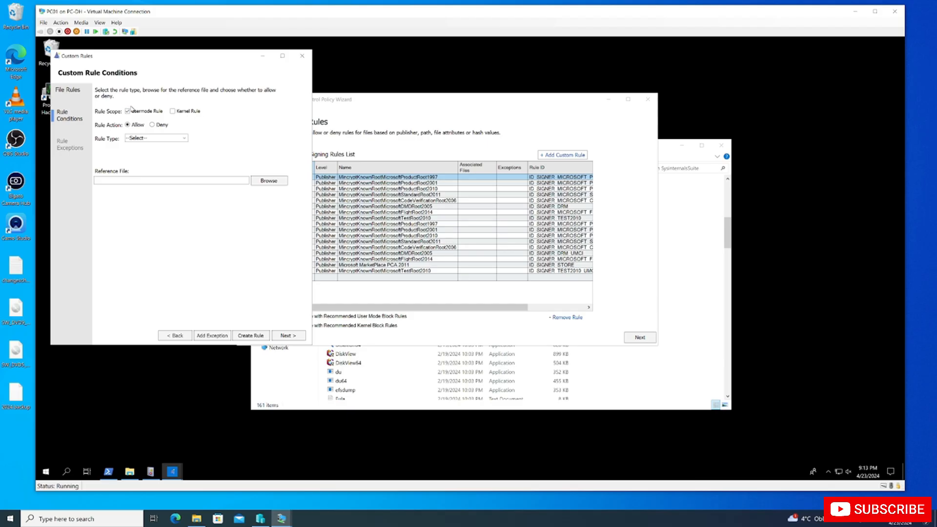
click(188, 112)
click(185, 139)
click(185, 140)
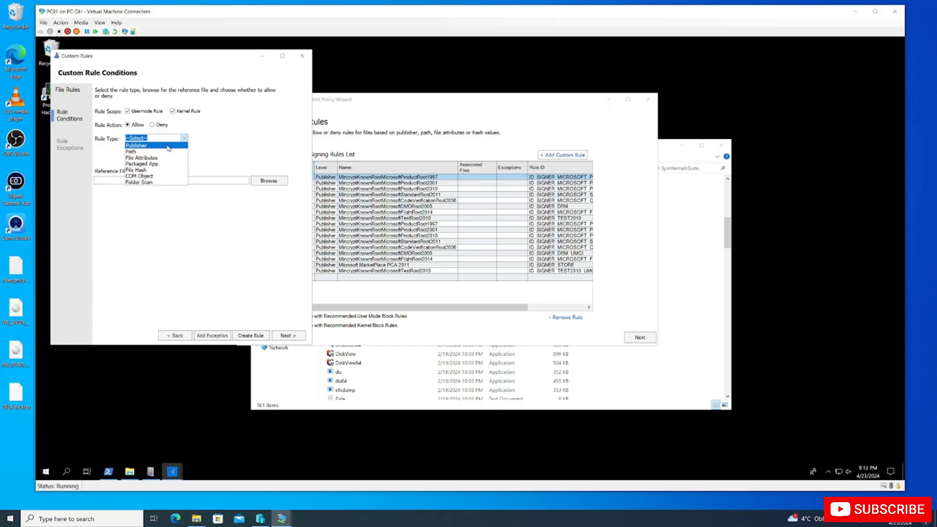
click(169, 170)
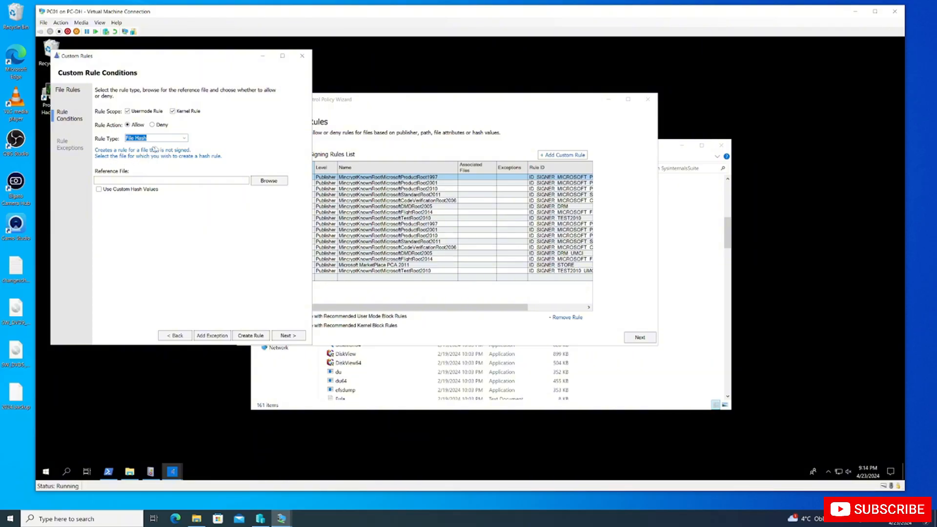
click(185, 139)
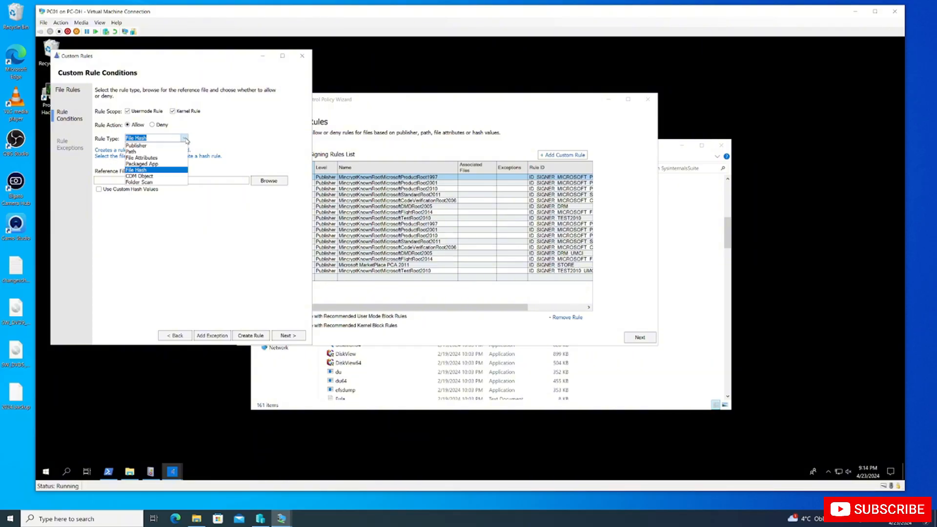
click(160, 146)
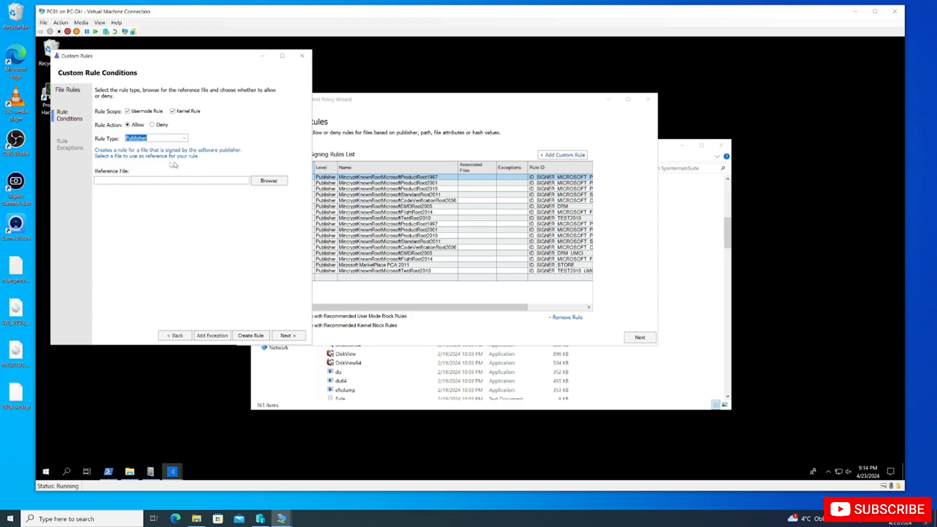
- Browse to C:\Tools\SysinternalsSuite for a reference file, then close the browser without choosing one
click(268, 181)
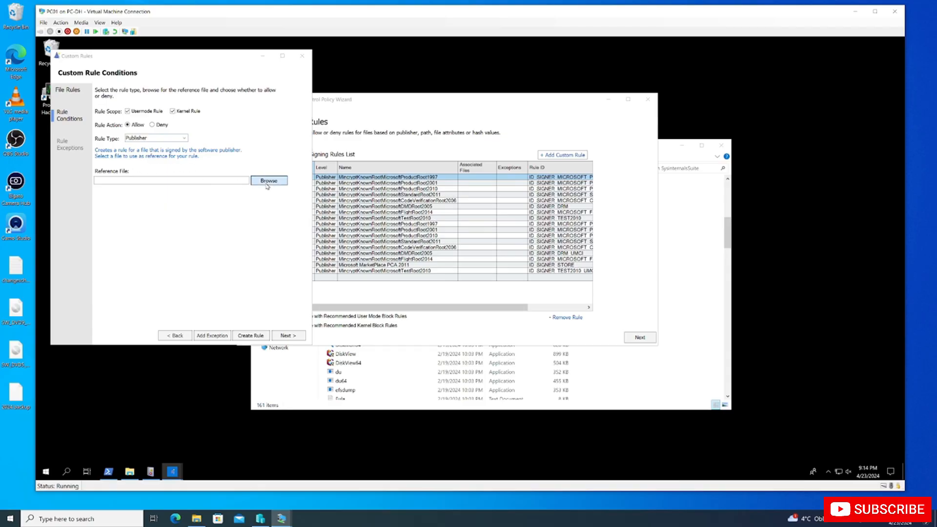
scroll(108, 195, down, 2)
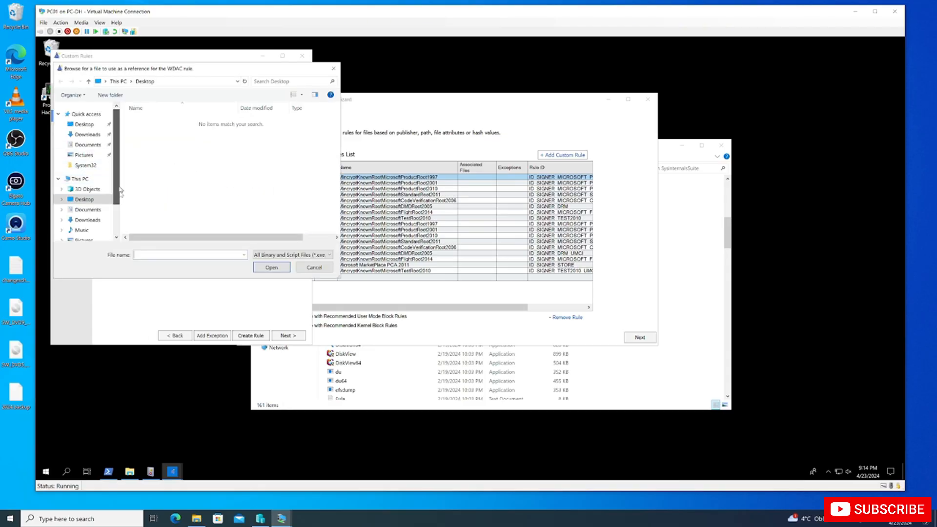
click(91, 213)
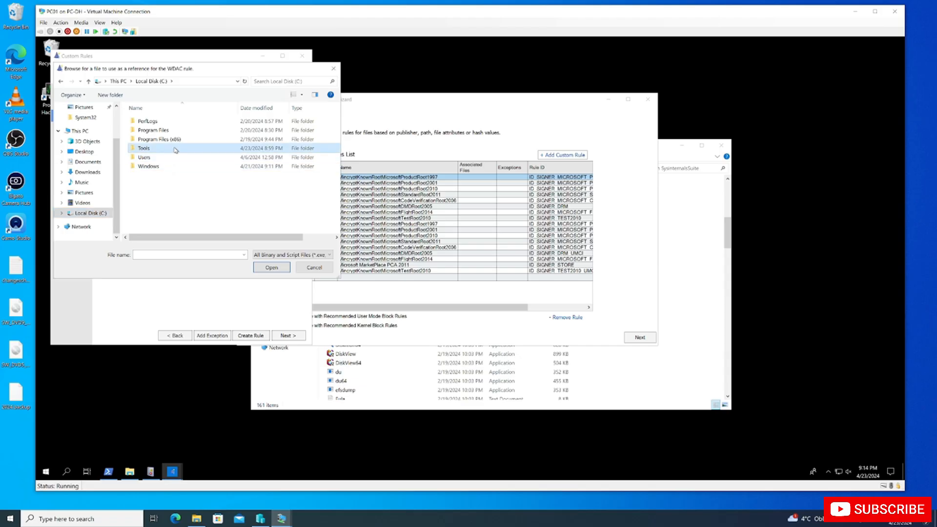
double_click(176, 147)
double_click(175, 141)
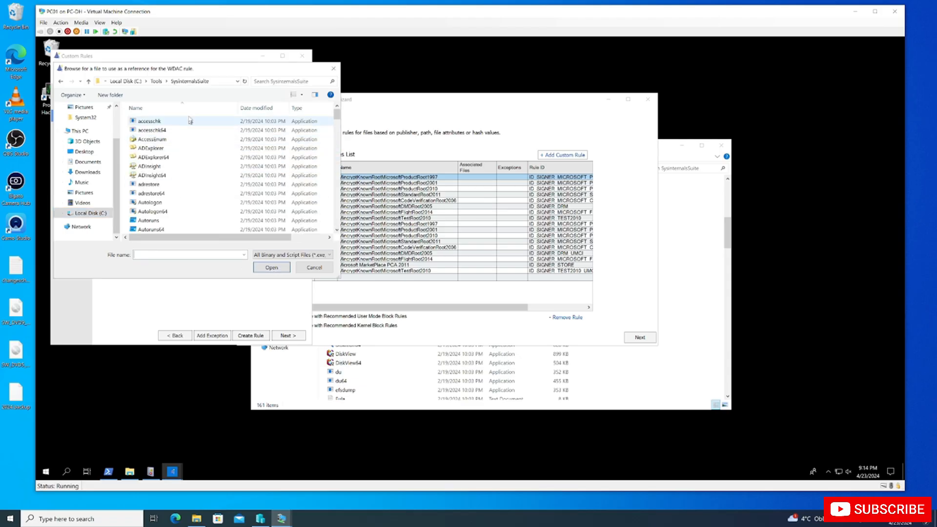
click(156, 81)
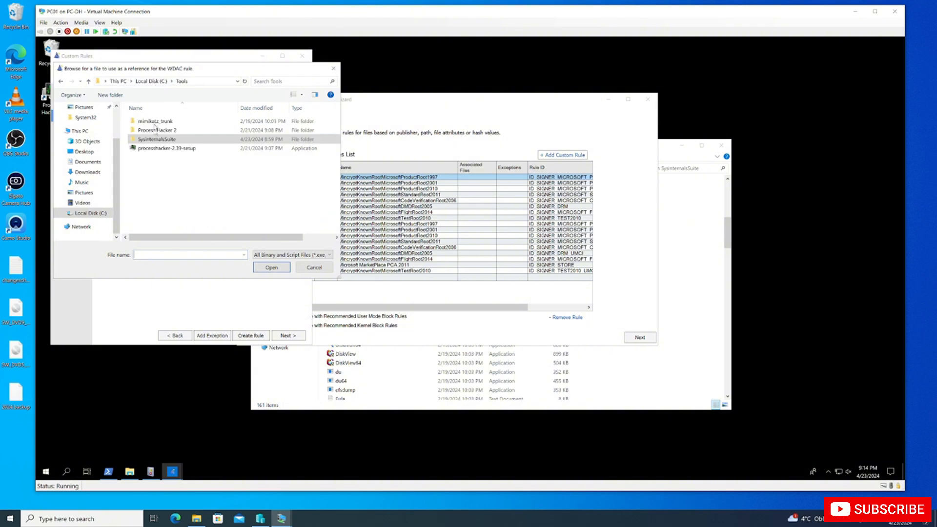
click(271, 267)
click(333, 69)
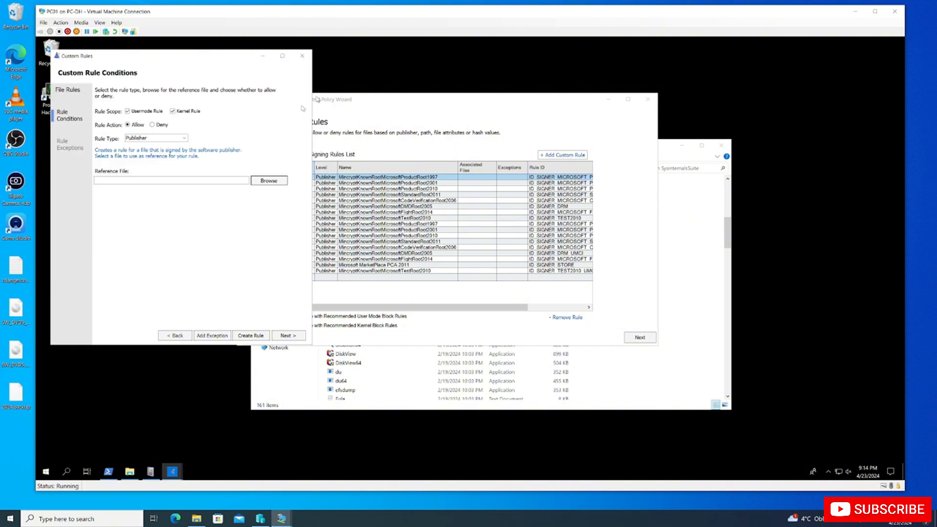
- Set the rule type to Folder Scan with the path C:\Tools\SysinternalsSuite
click(184, 139)
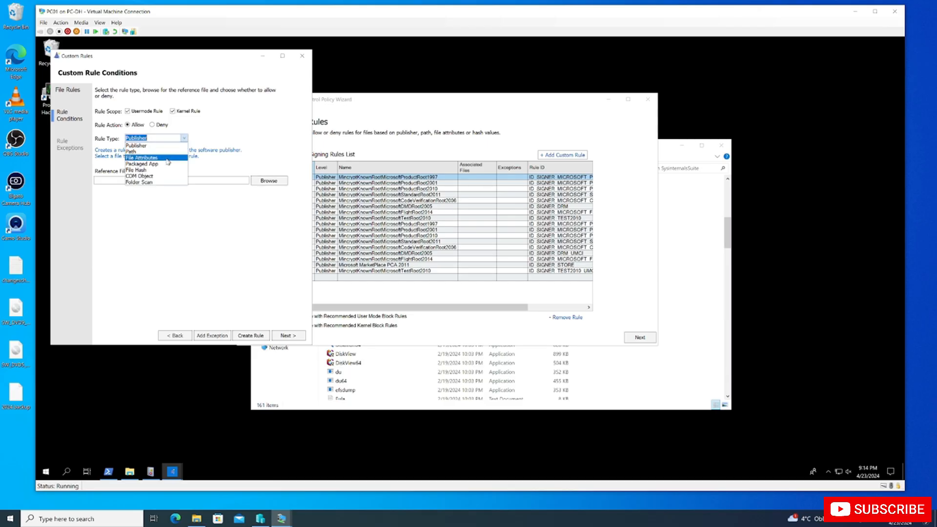
click(165, 182)
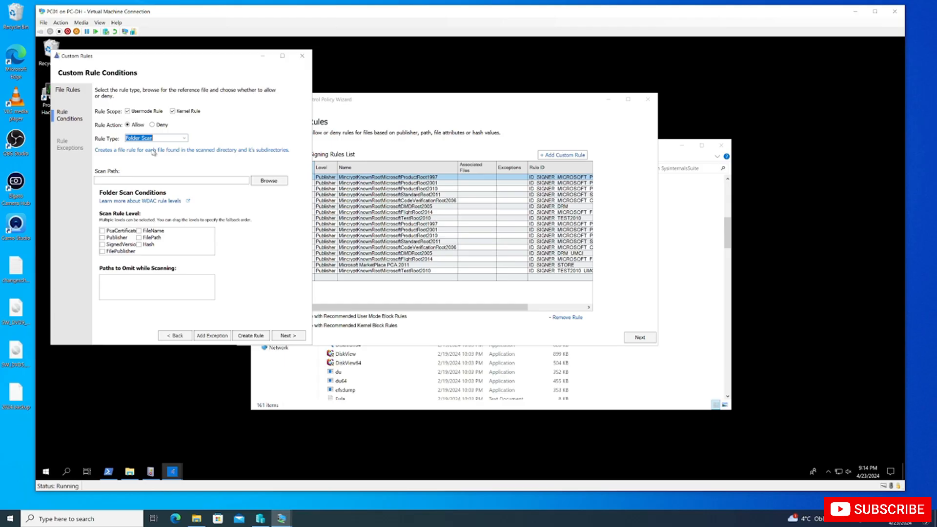
click(267, 181)
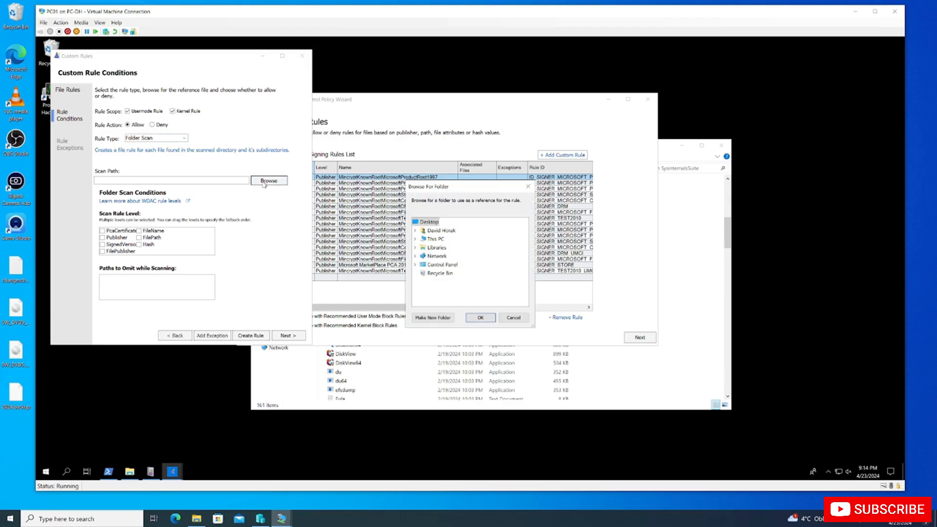
click(417, 239)
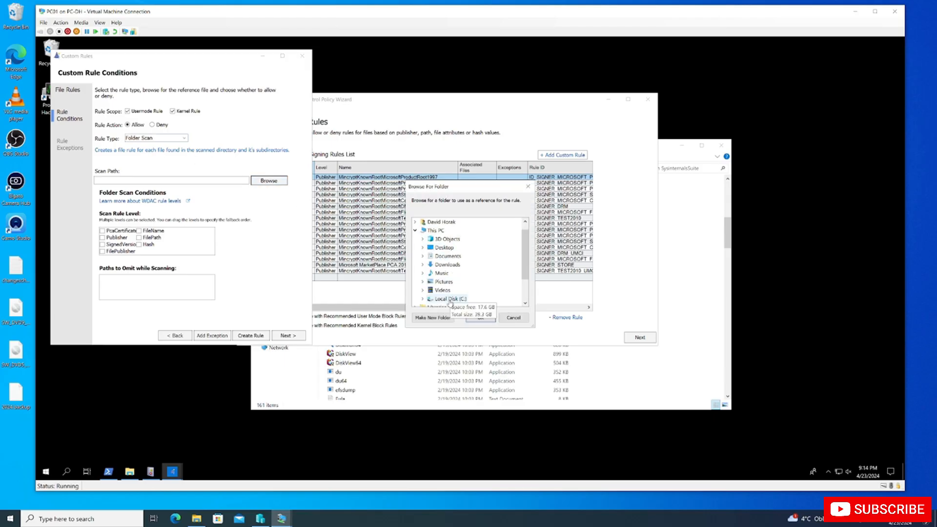
double_click(450, 298)
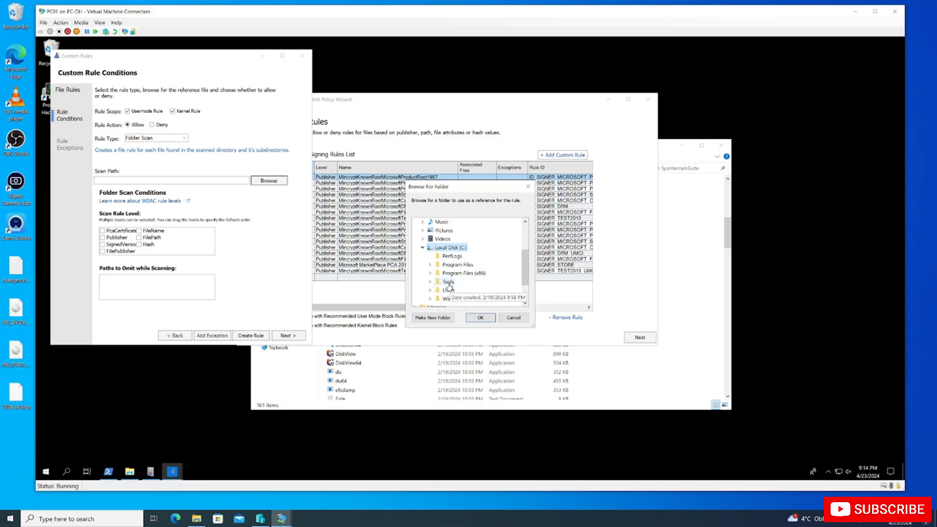
double_click(448, 283)
click(467, 298)
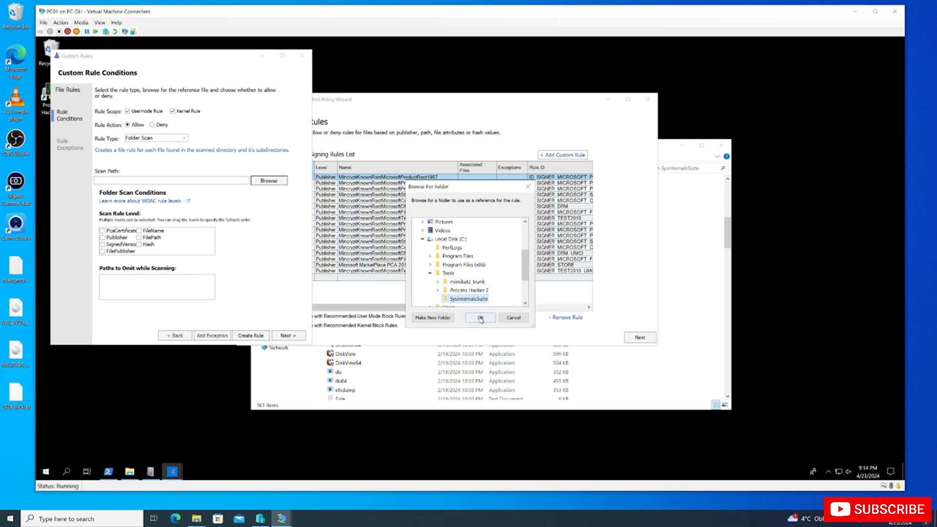
click(481, 318)
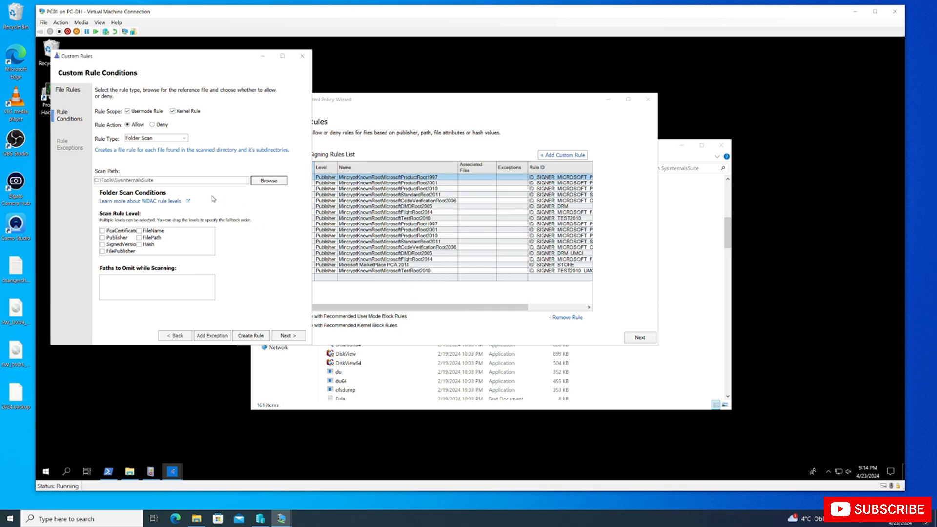
- Use Publisher as the rule level with Hash as the fallback, and create the rule
click(106, 239)
click(139, 245)
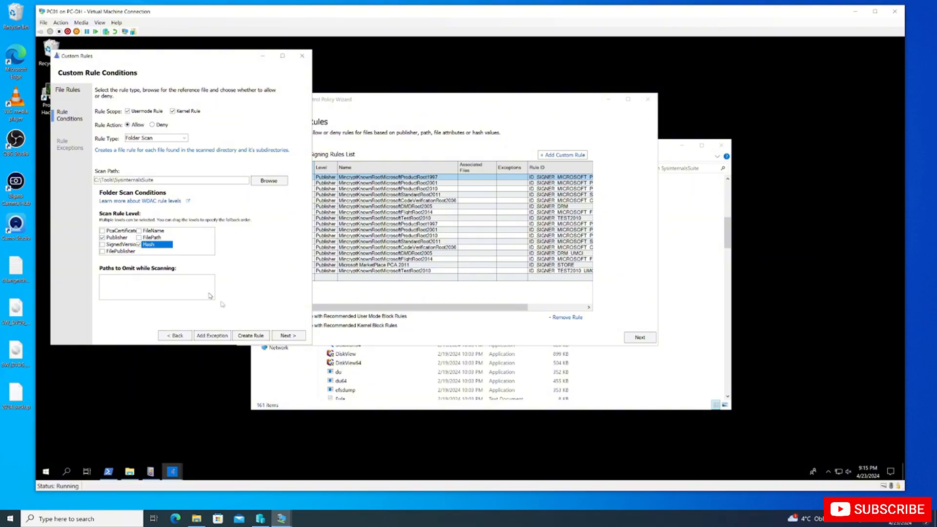
click(300, 338)
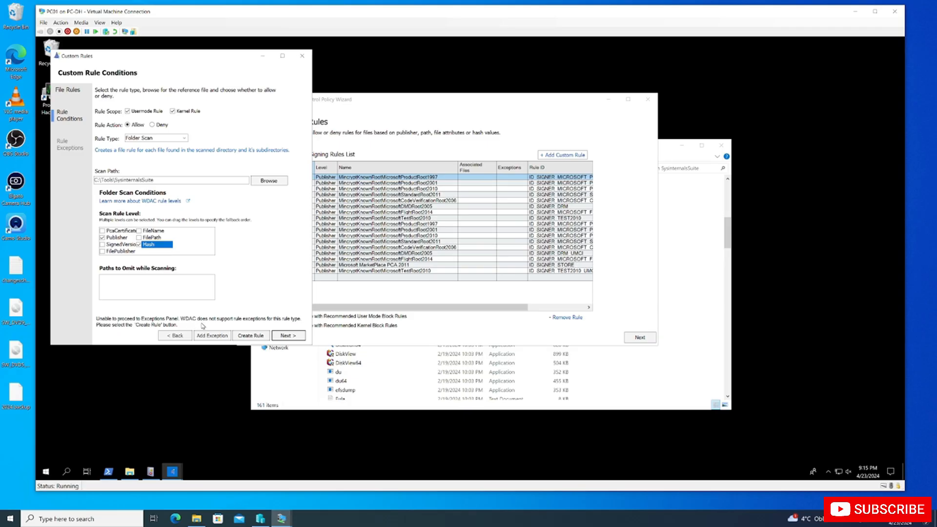
click(250, 336)
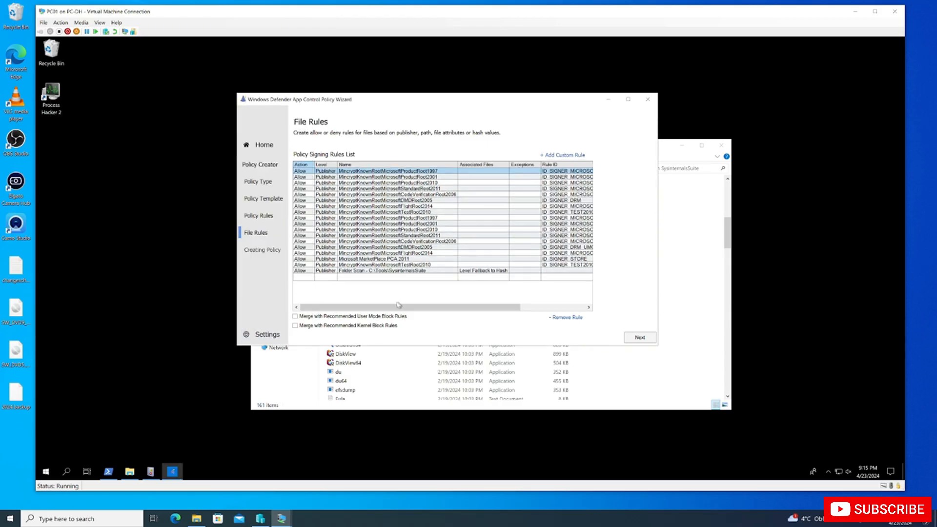
- Check the new Folder Scan rule, then build the policy with the recommended block rules merged
click(385, 271)
drag(439, 307, 346, 295)
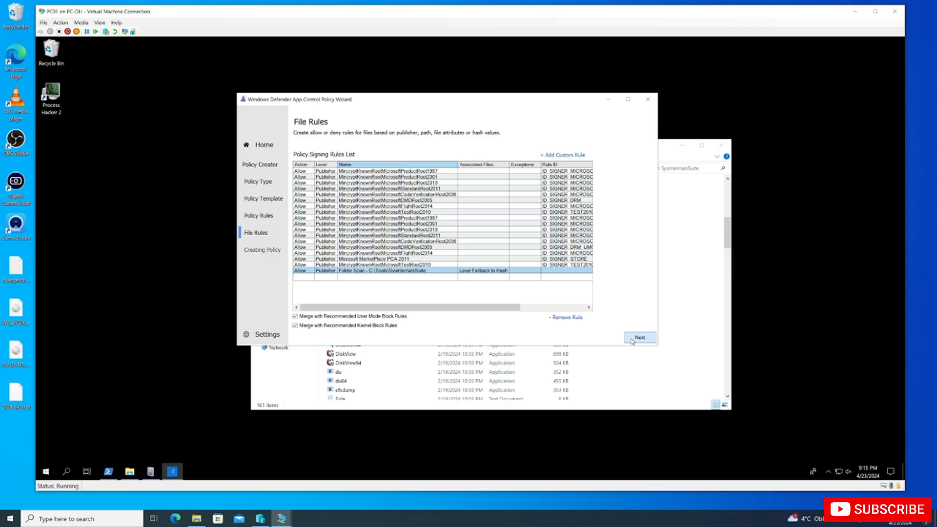
click(637, 339)
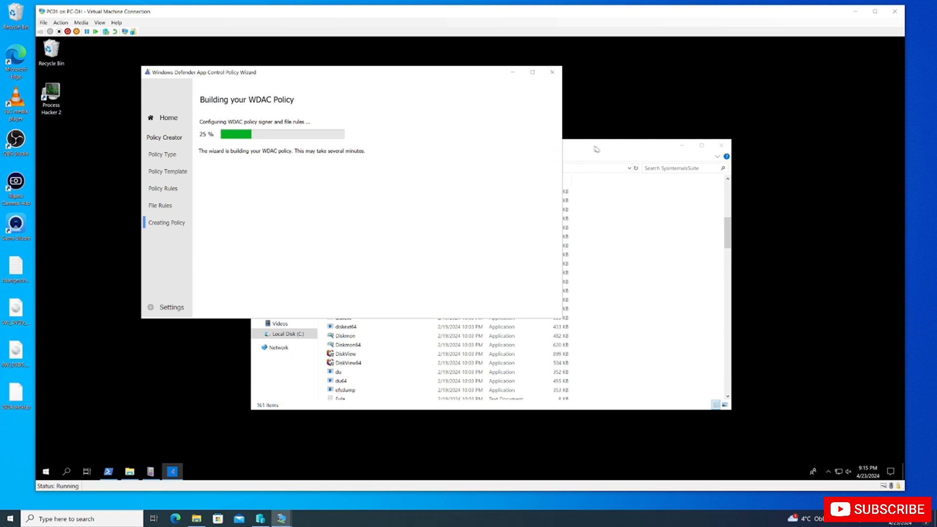
- Show the Desktop in File Explorer to watch for DemoPolicyMSsigned.xml and SiPolicy.p7b
click(595, 149)
click(292, 197)
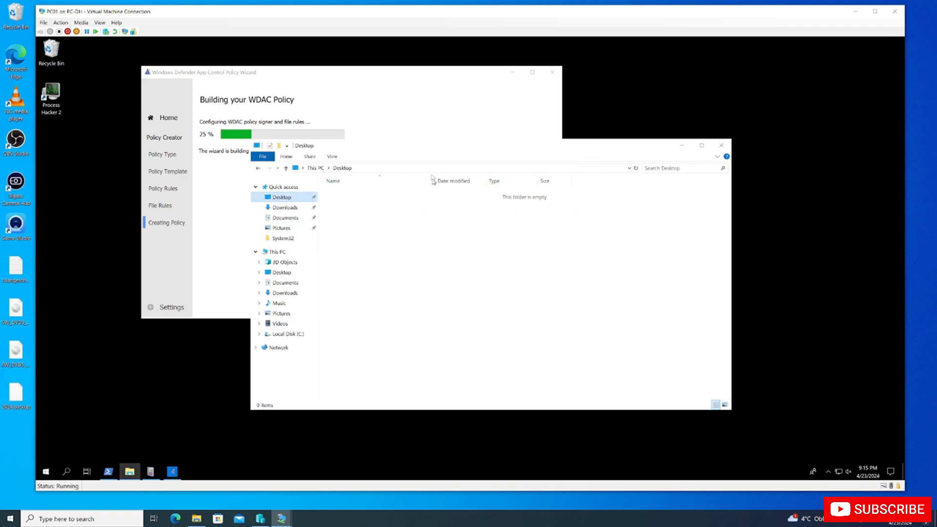
drag(416, 149, 553, 158)
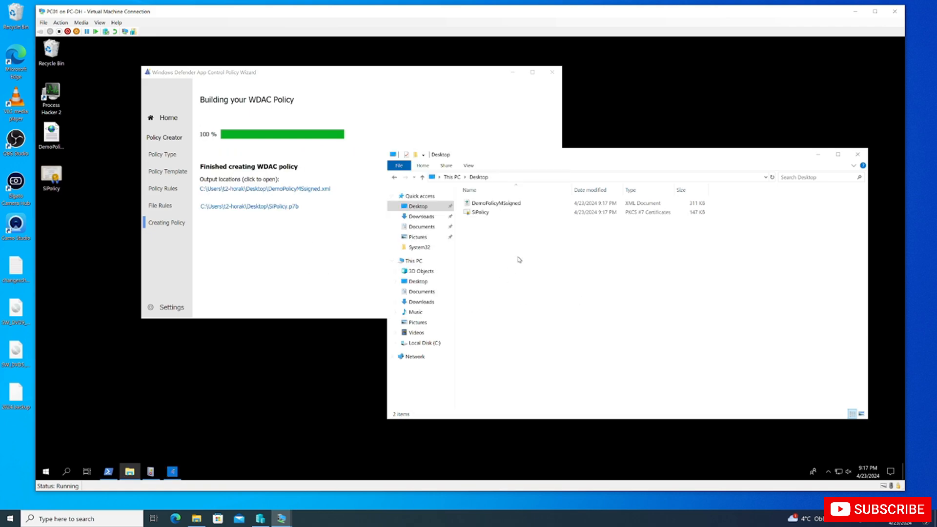
- Open DemoPolicyMSsigned.xml in Internet Explorer, dismissing the browser setup prompt
double_click(520, 204)
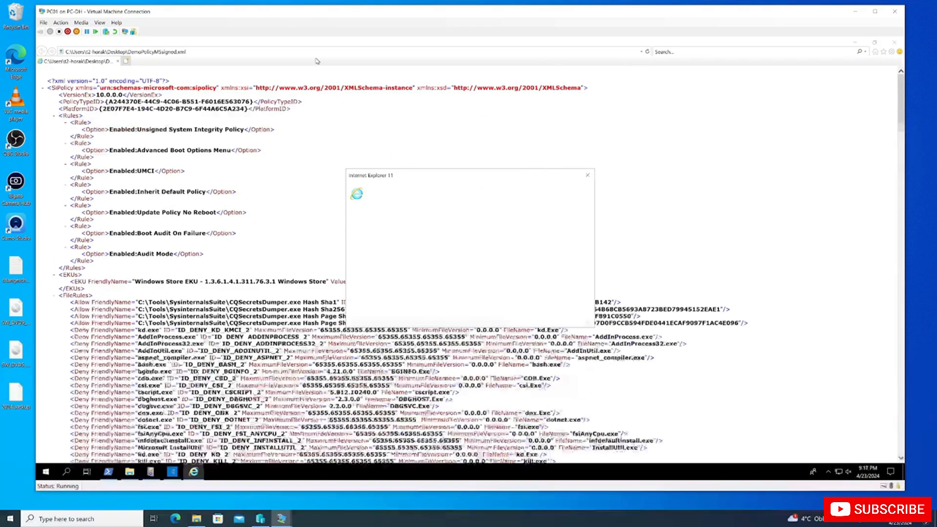
click(570, 318)
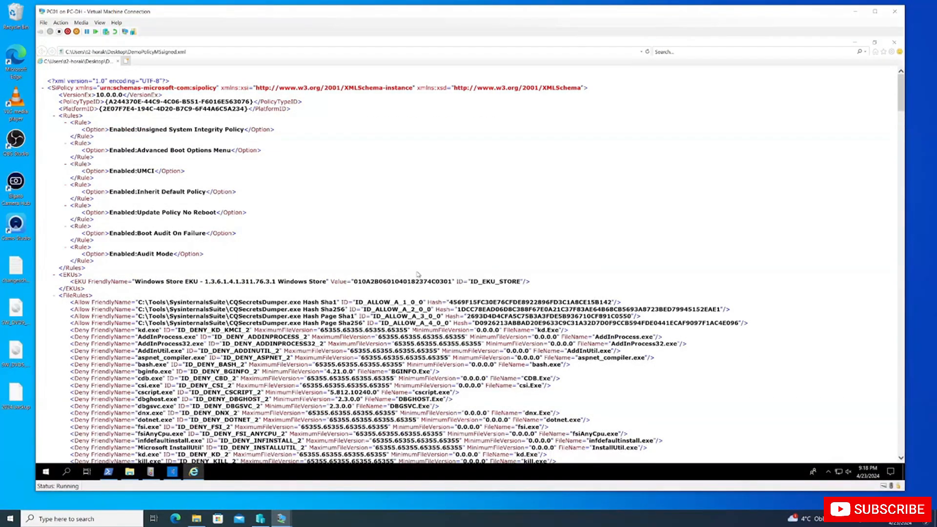
scroll(417, 275, down, 9)
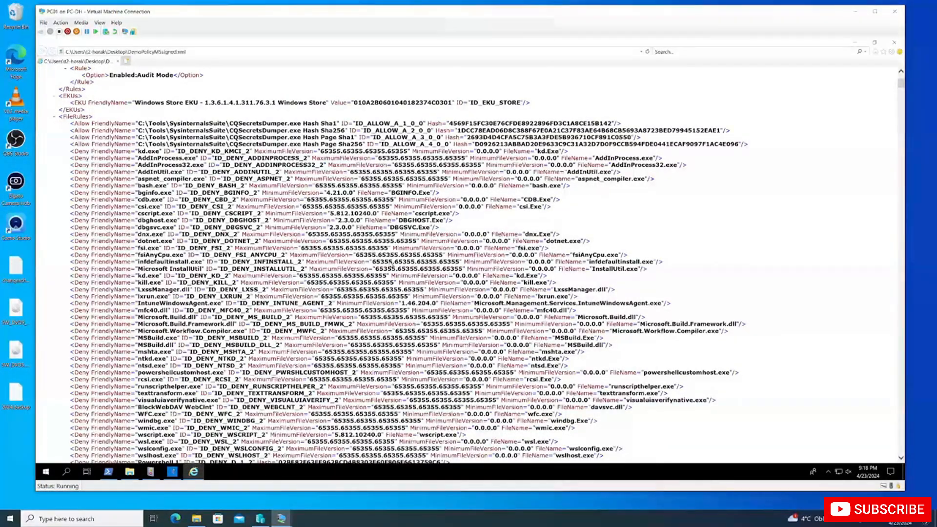
scroll(391, 265, up, 9)
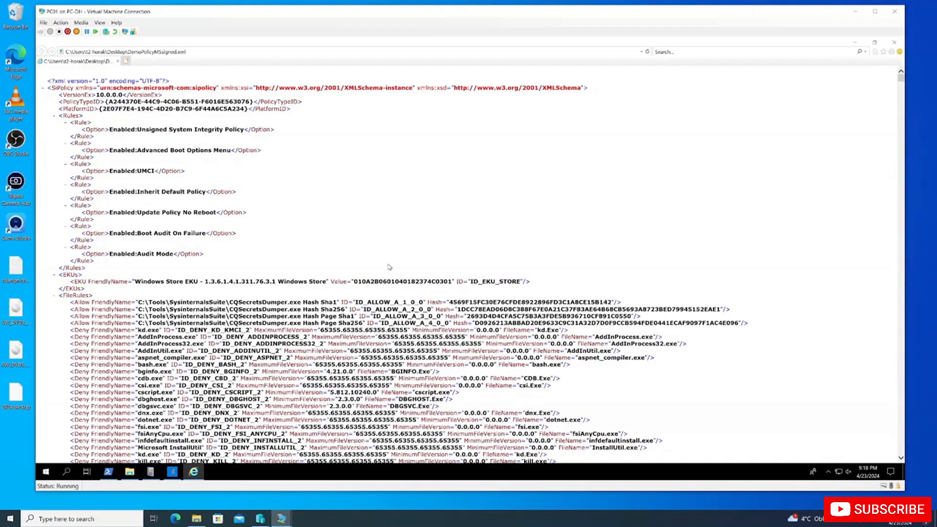
scroll(389, 267, down, 6)
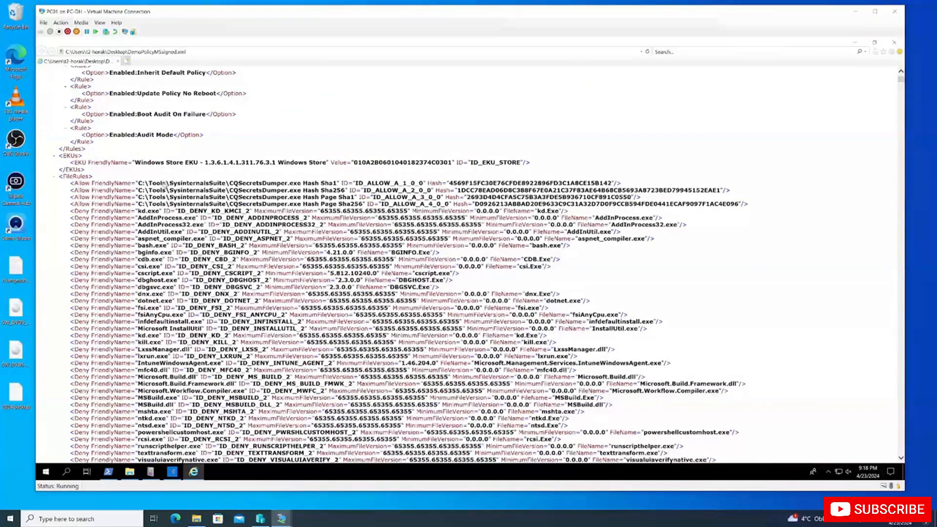
- Highlight the four CQSecretsDumper.exe Allow hash rules, then the Deny rules from kd.exe to kill.exe
drag(149, 183, 754, 206)
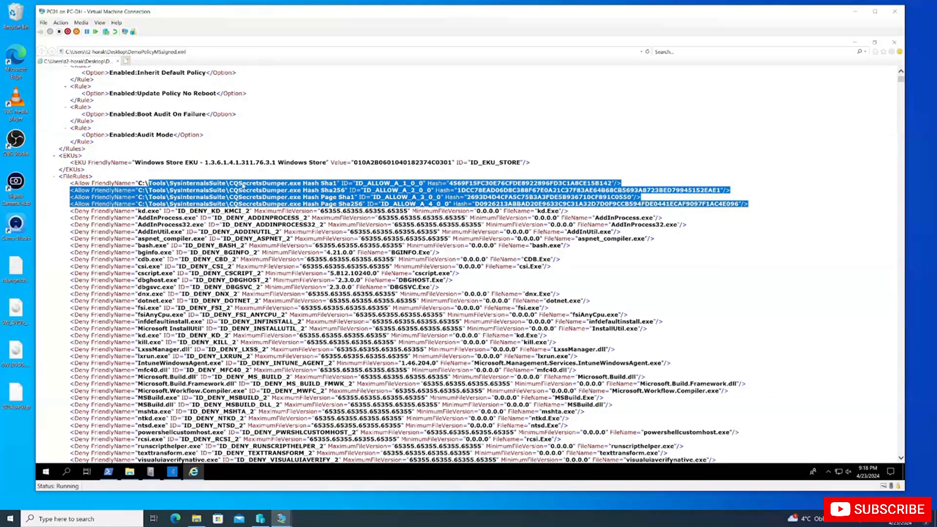
click(227, 184)
drag(227, 184, 347, 204)
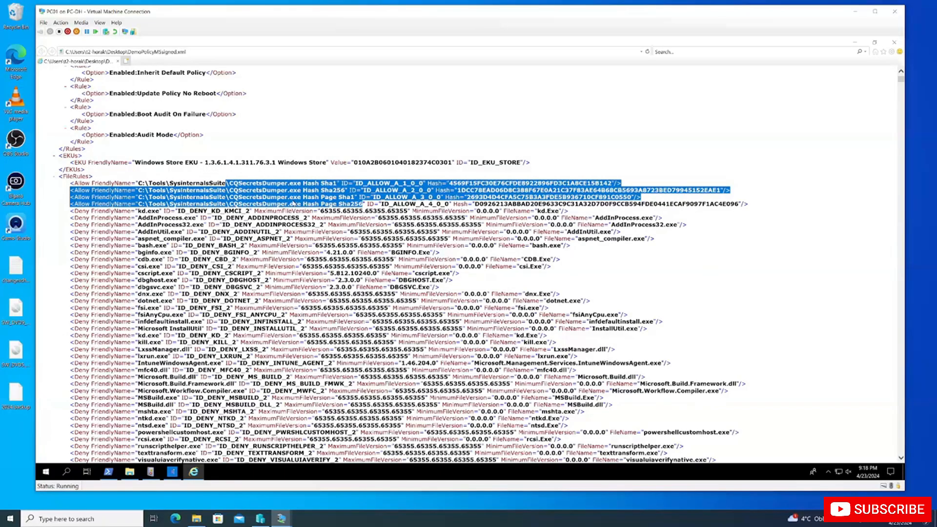
click(246, 192)
drag(230, 183, 752, 209)
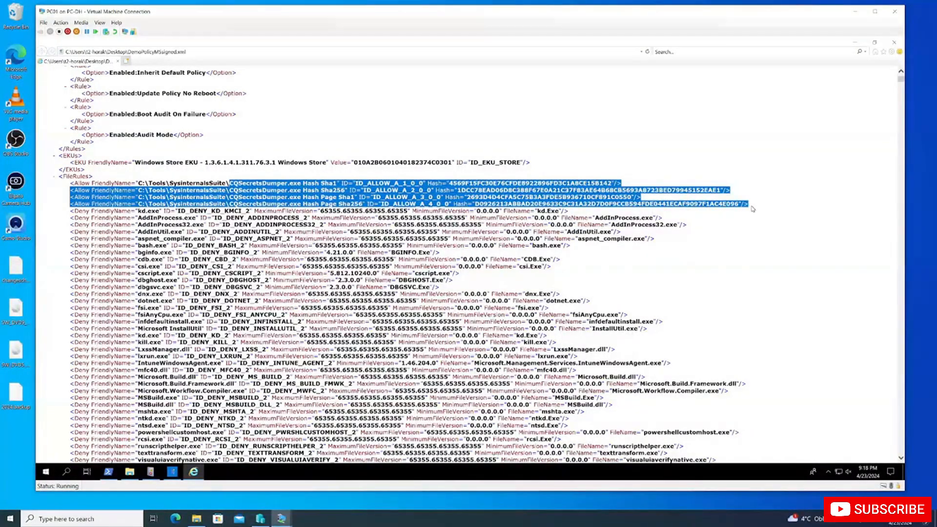
click(462, 195)
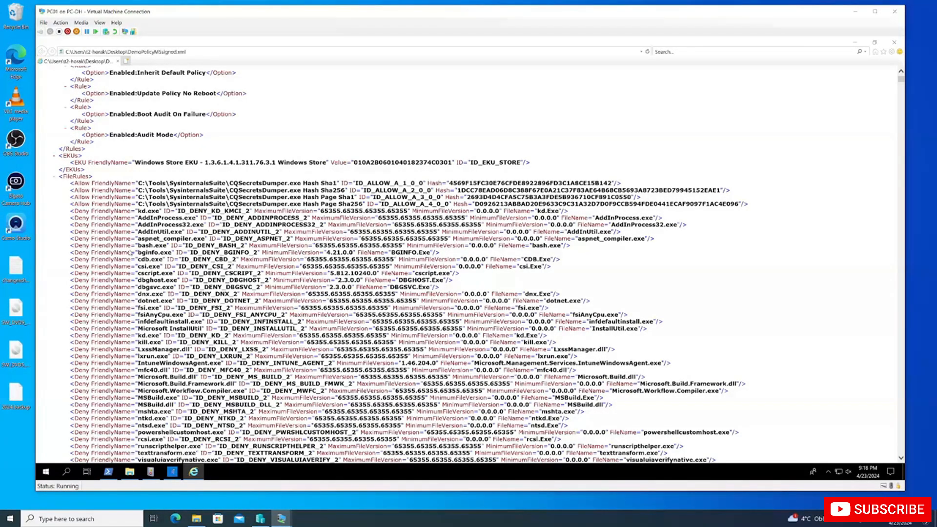
drag(91, 211, 132, 351)
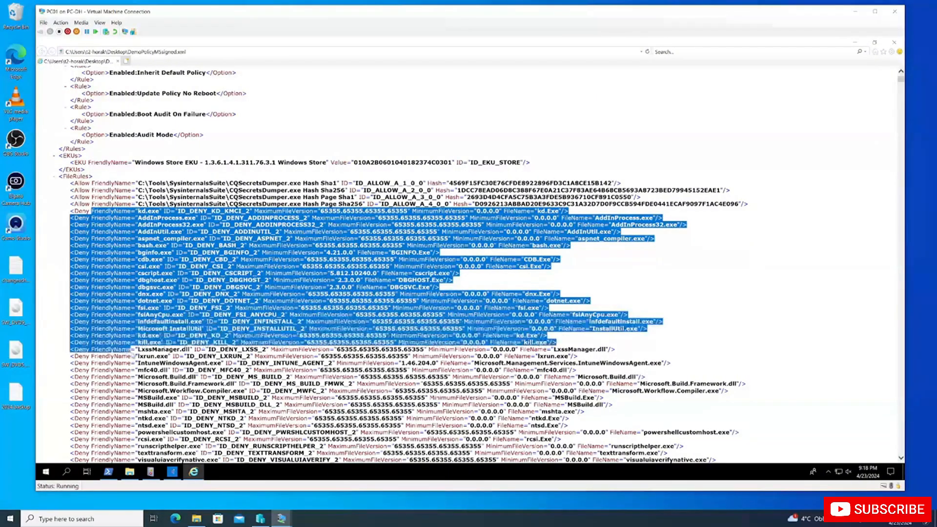
scroll(132, 357, down, 6)
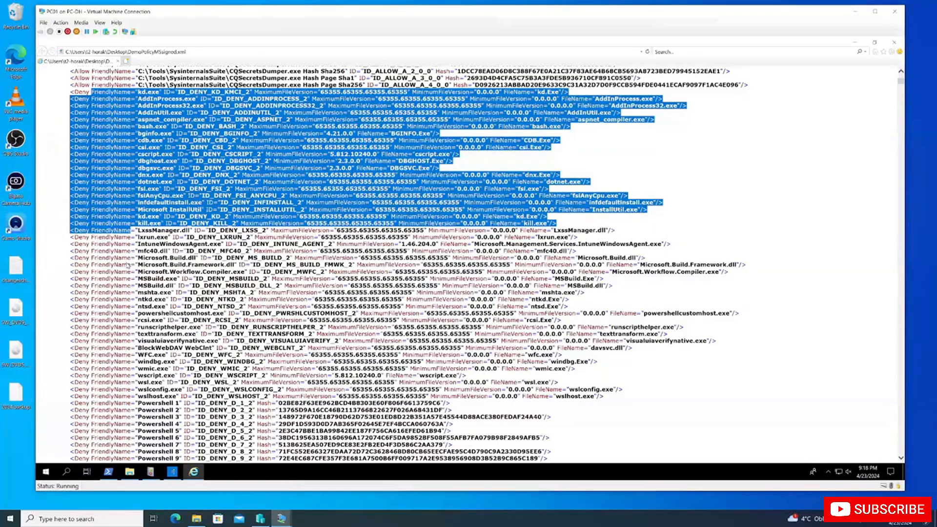
- Scroll past the PowerShell, FileAttrib and driver Deny entries down to the <Signers> section
scroll(129, 231, down, 10)
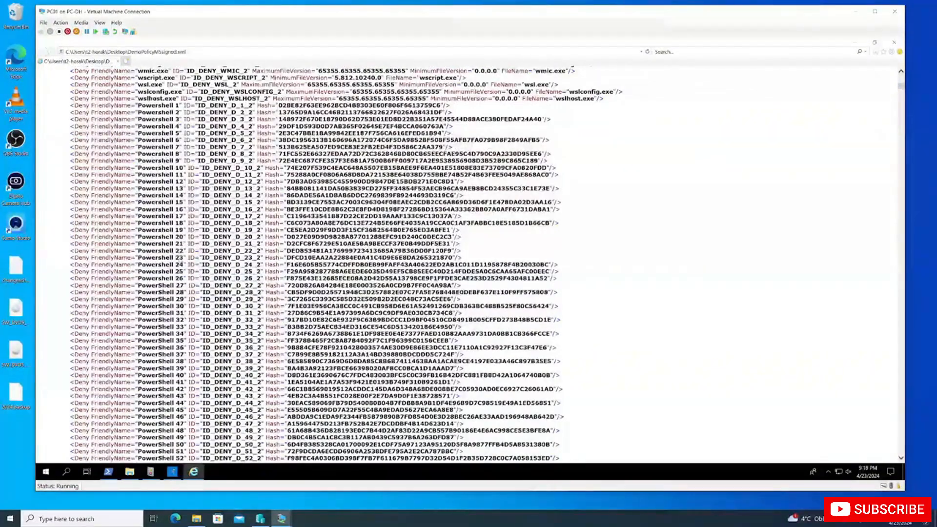
scroll(452, 273, up, 4)
scroll(452, 273, down, 2)
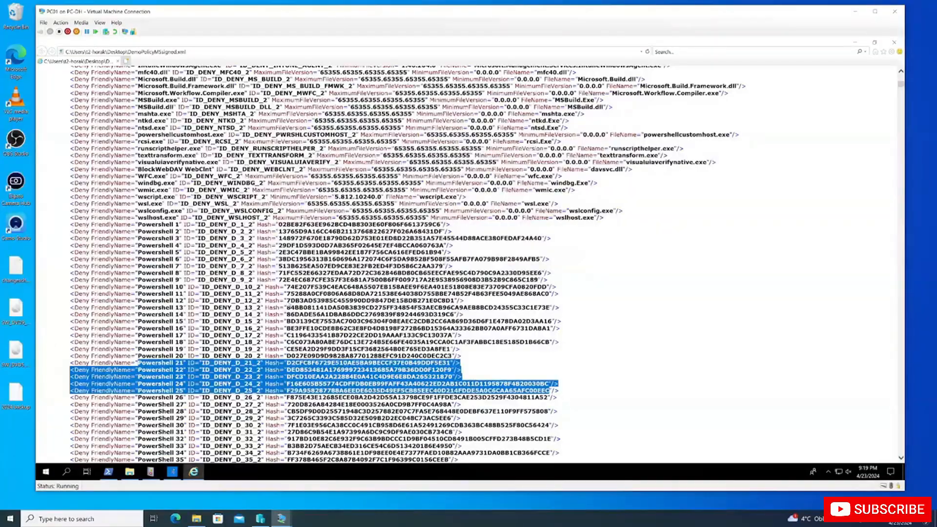
scroll(309, 307, down, 20)
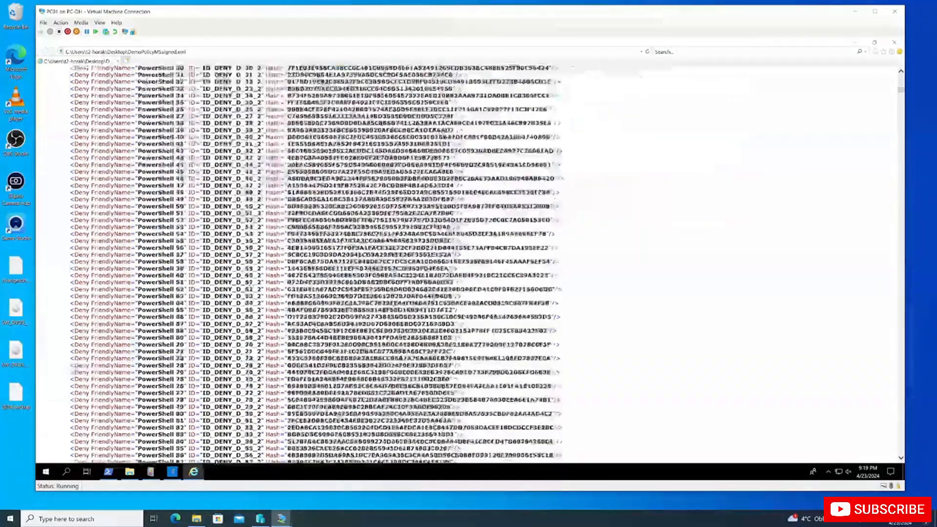
scroll(328, 263, down, 20)
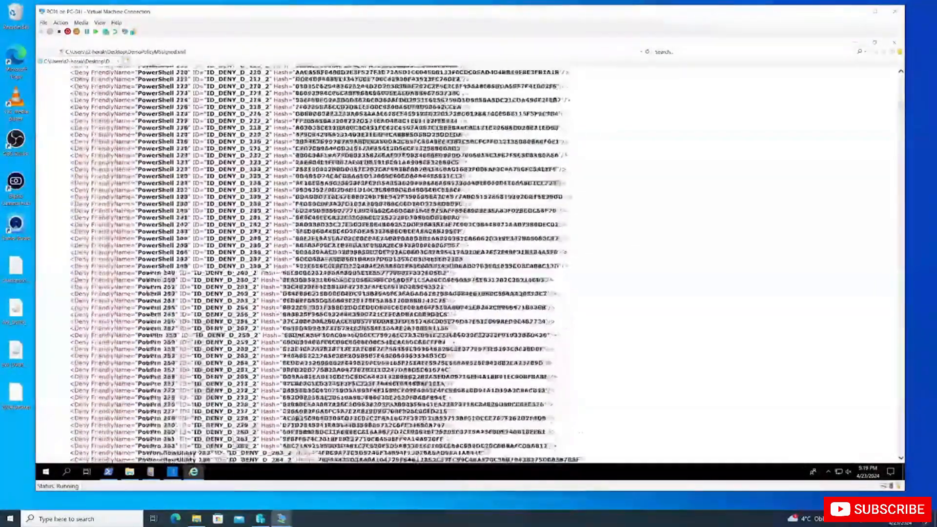
scroll(328, 264, down, 18)
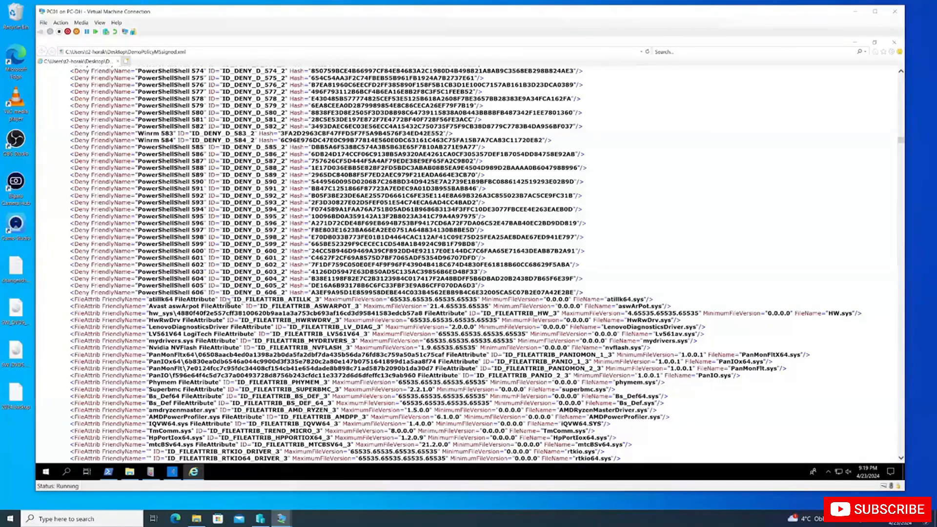
scroll(228, 301, down, 11)
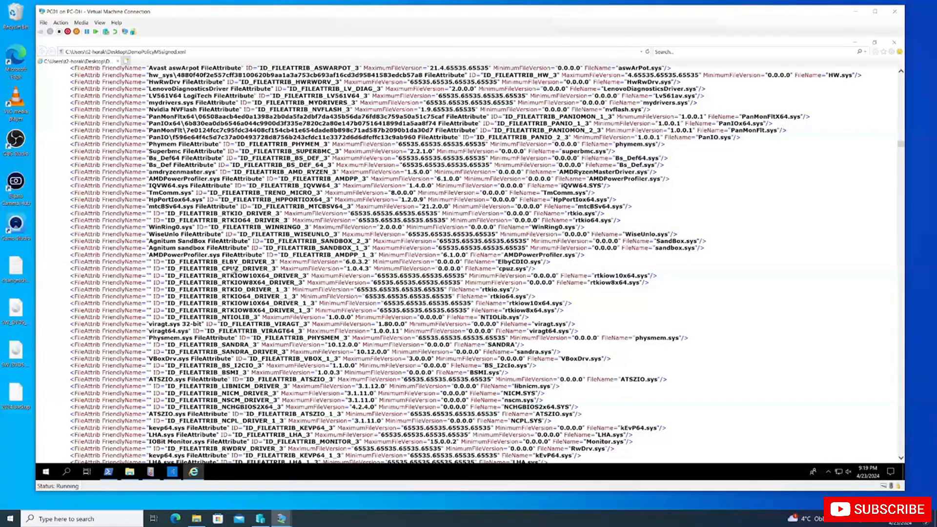
scroll(222, 268, down, 14)
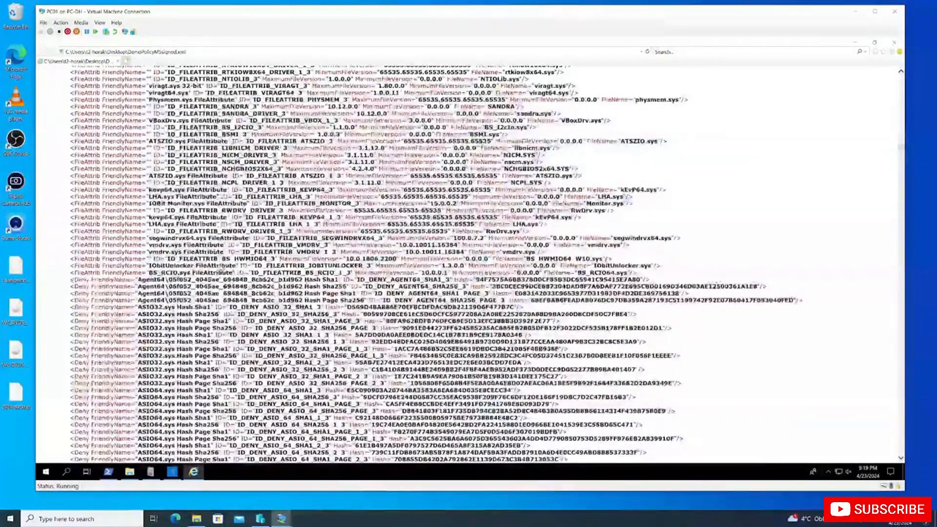
scroll(469, 263, down, 20)
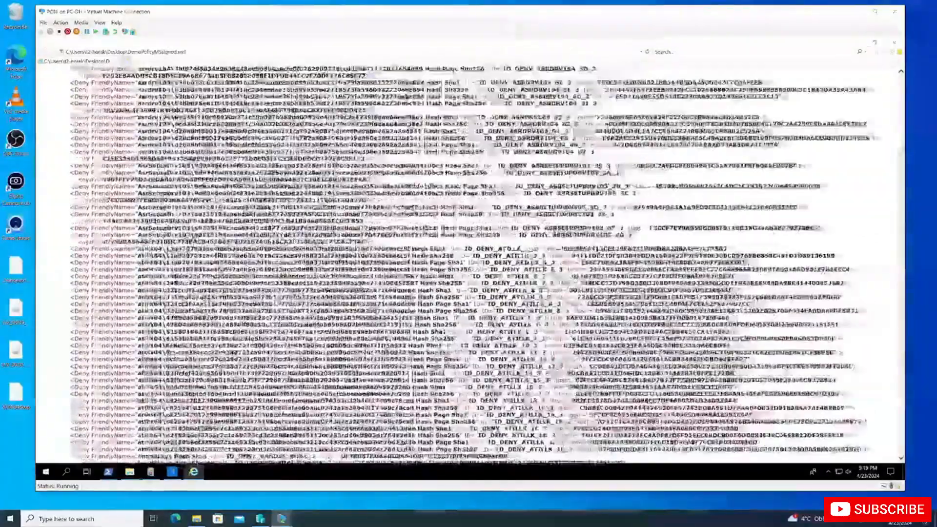
scroll(468, 263, down, 20)
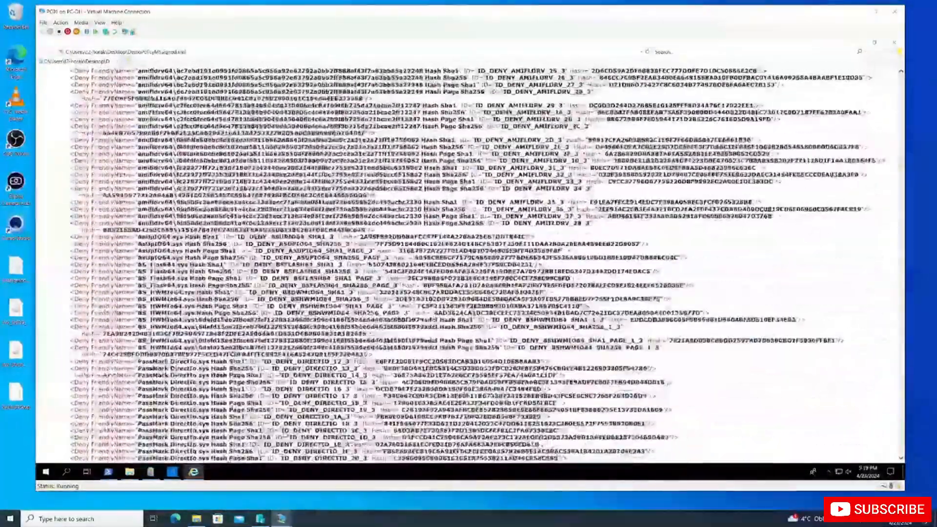
scroll(222, 269, down, 11)
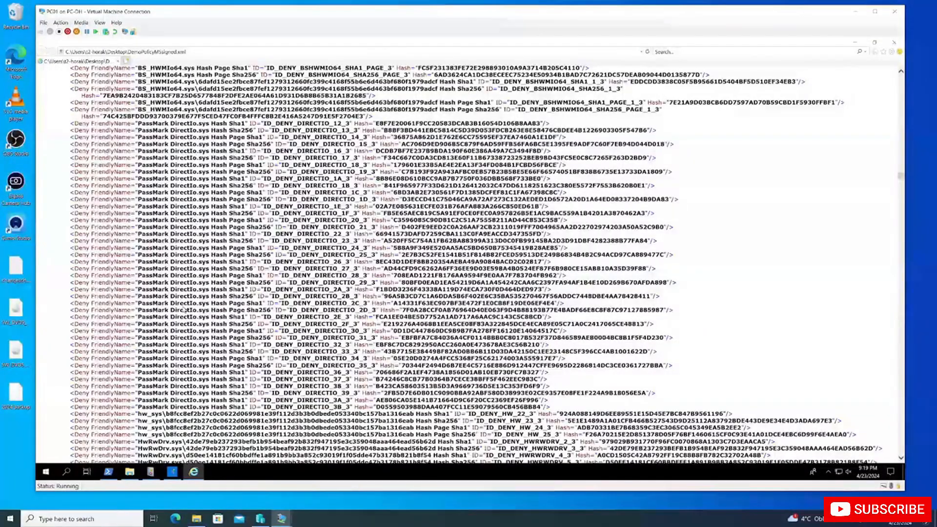
scroll(185, 309, down, 9)
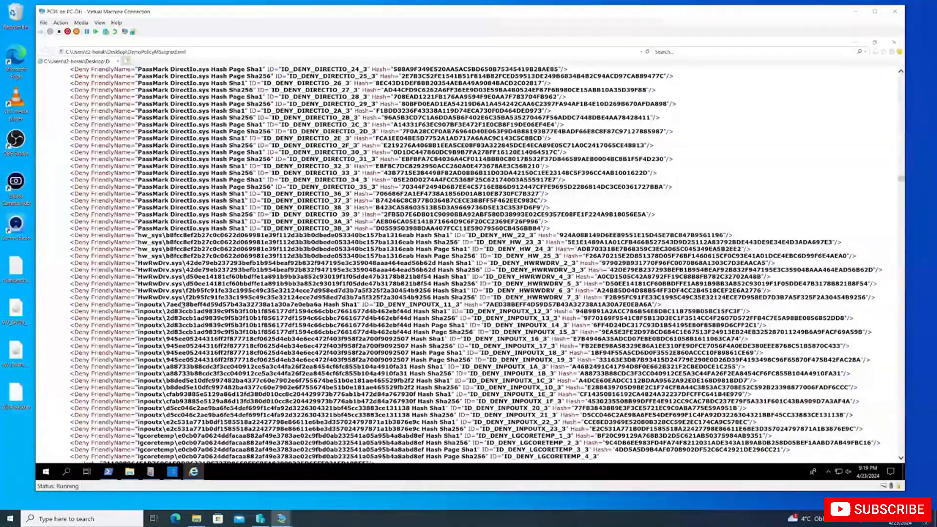
scroll(182, 305, down, 11)
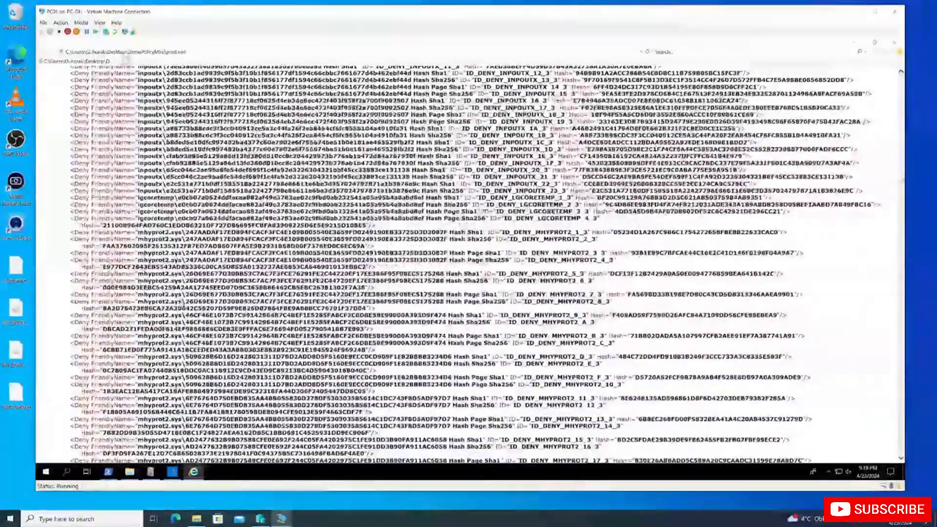
scroll(181, 305, down, 15)
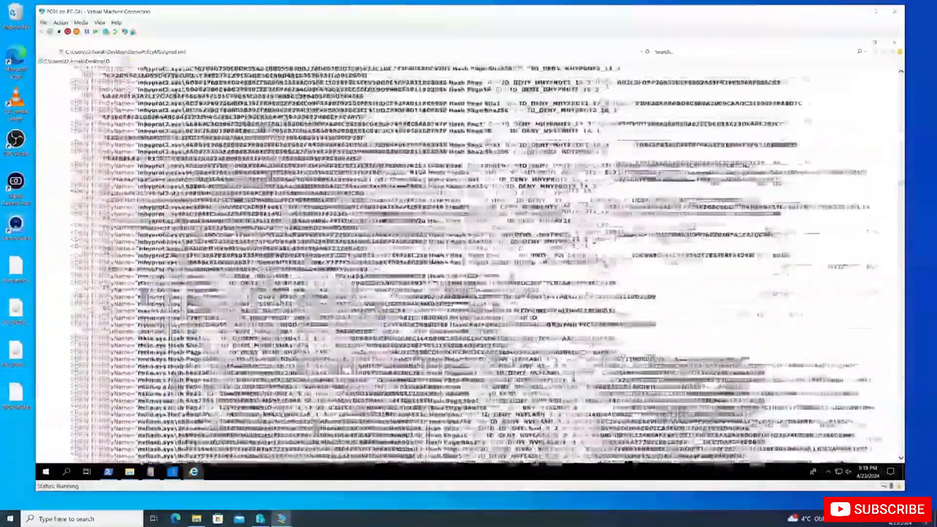
scroll(182, 305, down, 15)
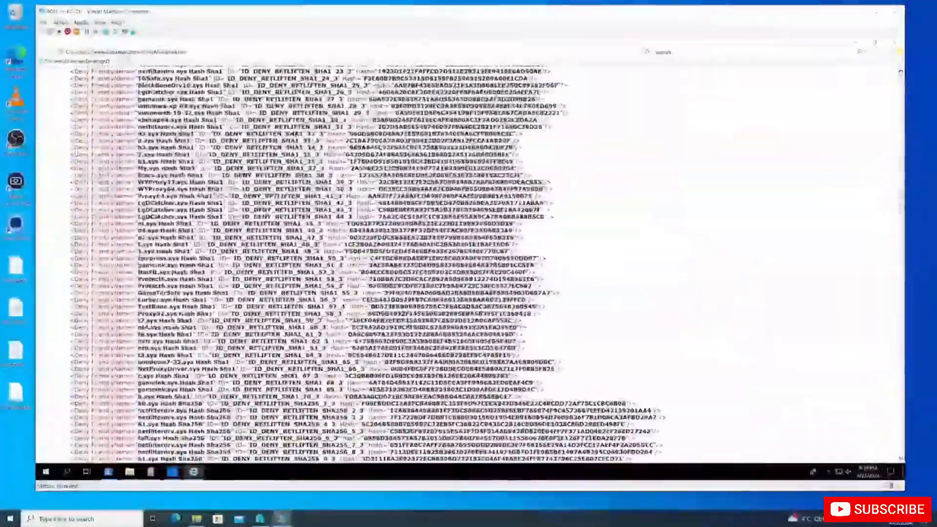
scroll(181, 305, down, 12)
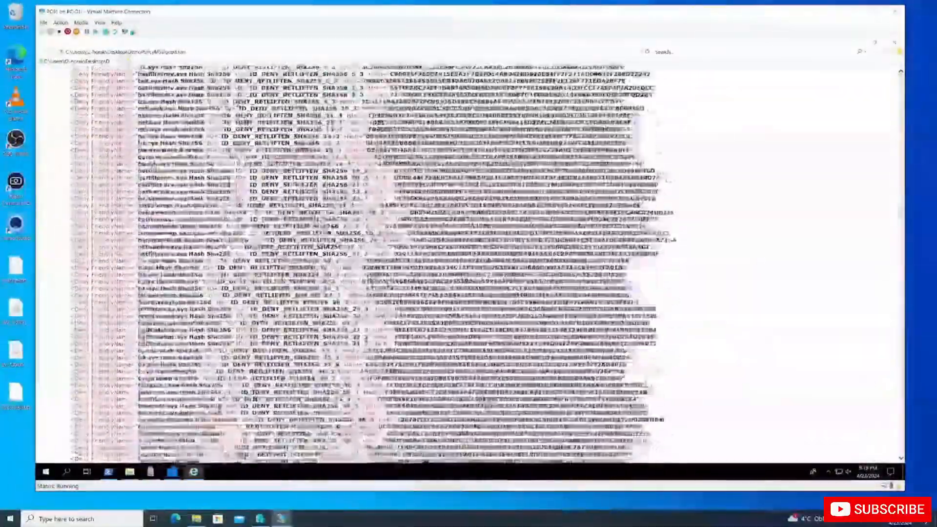
scroll(469, 264, down, 9)
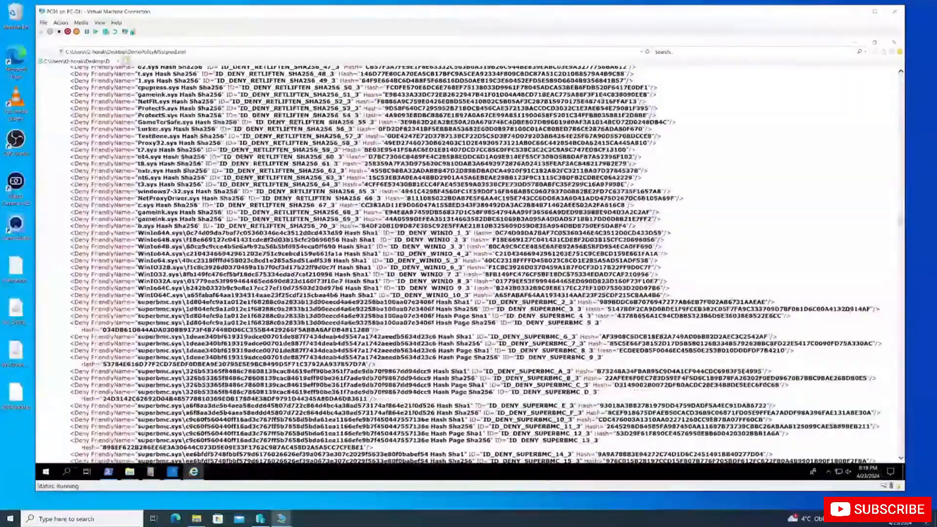
scroll(468, 264, down, 14)
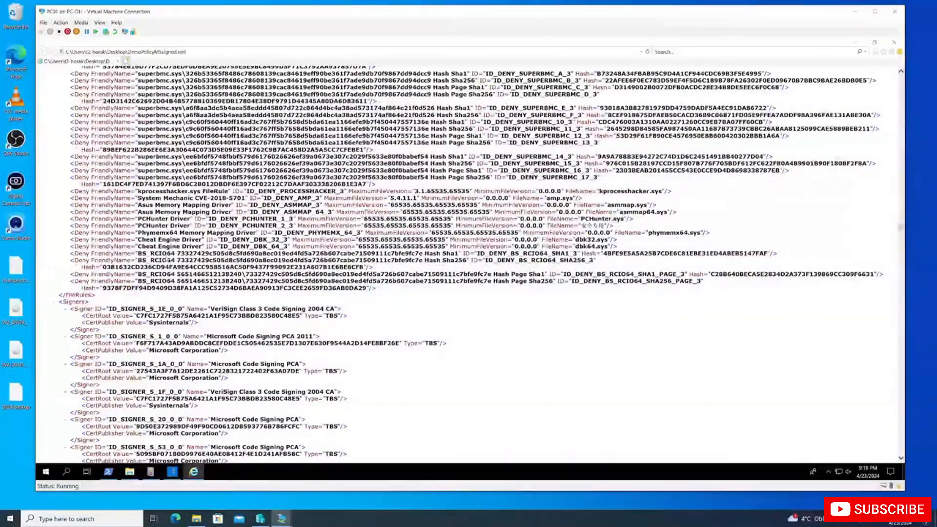
scroll(181, 241, down, 6)
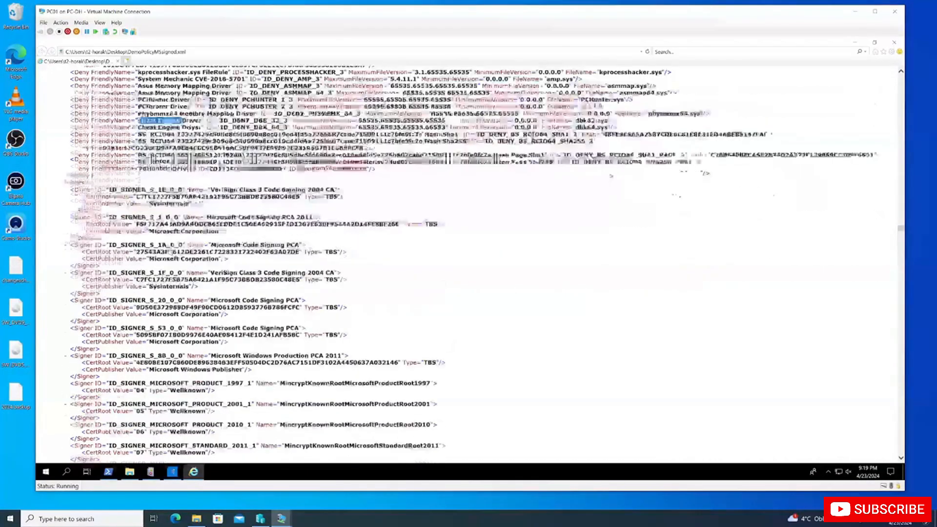
scroll(233, 178, down, 3)
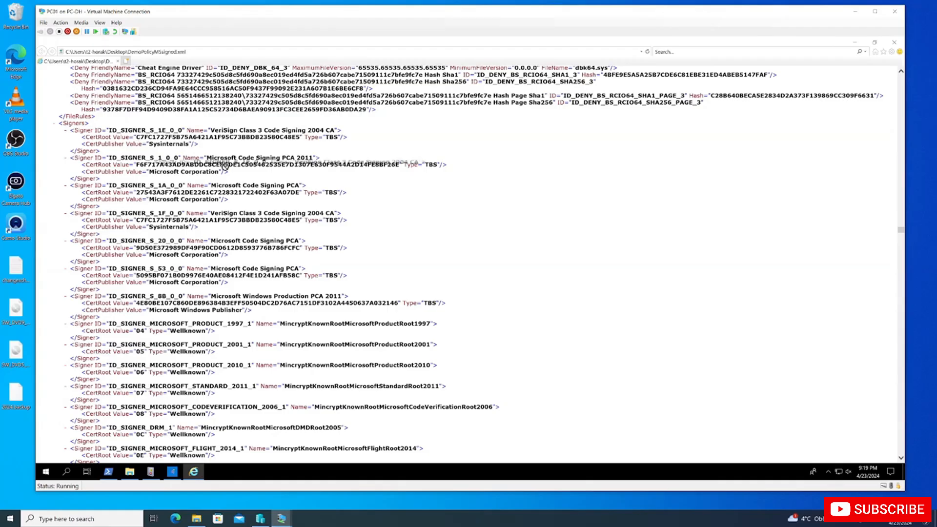
- Highlight the VeriSign and Microsoft Code Signing PCA 2011 signer entries, then scroll further down
drag(207, 149, 108, 130)
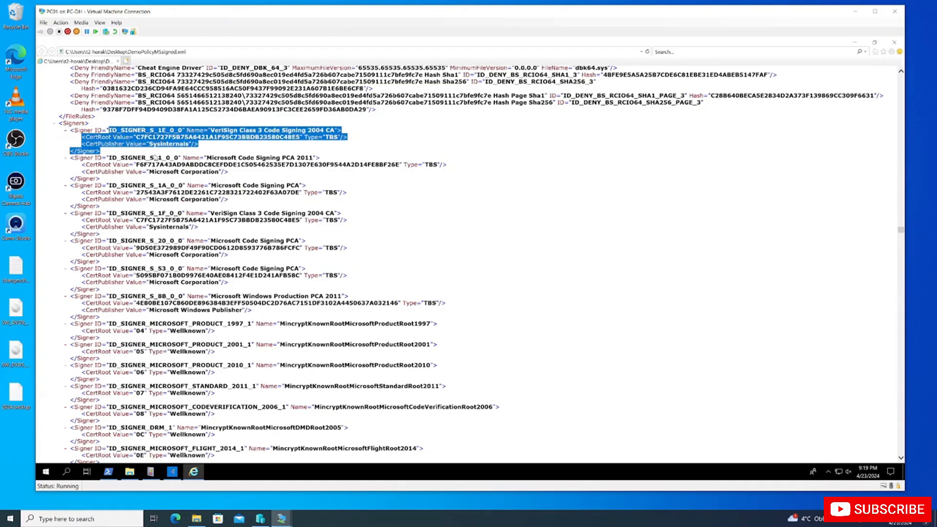
drag(247, 173, 109, 159)
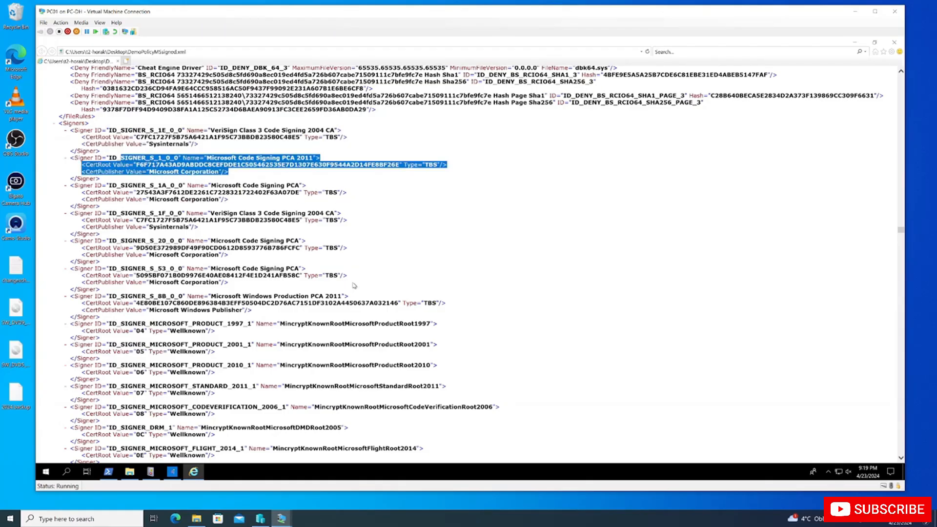
drag(351, 283, 137, 165)
scroll(310, 274, down, 20)
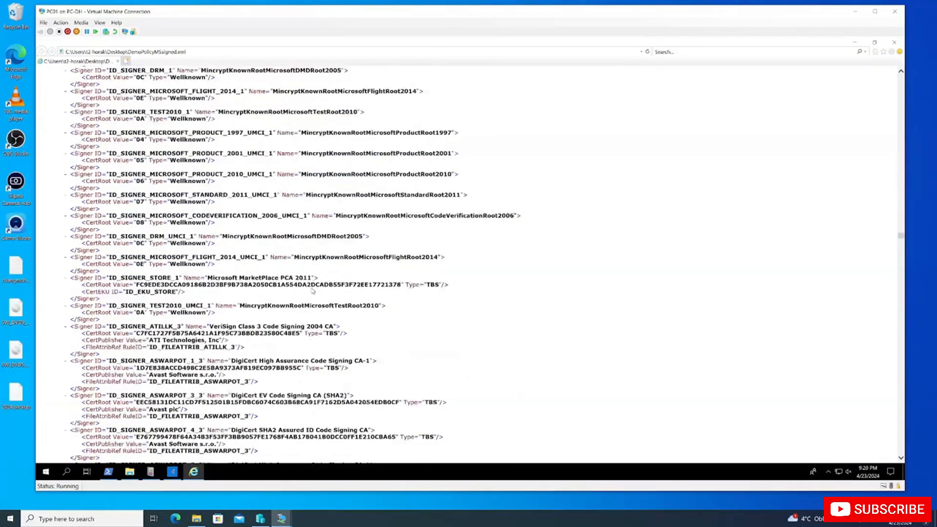
scroll(313, 292, down, 8)
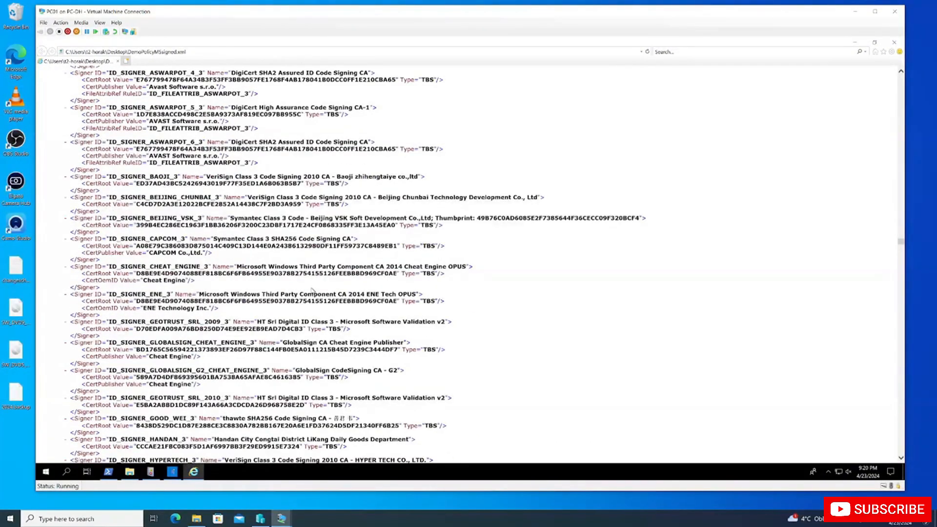
scroll(312, 292, down, 6)
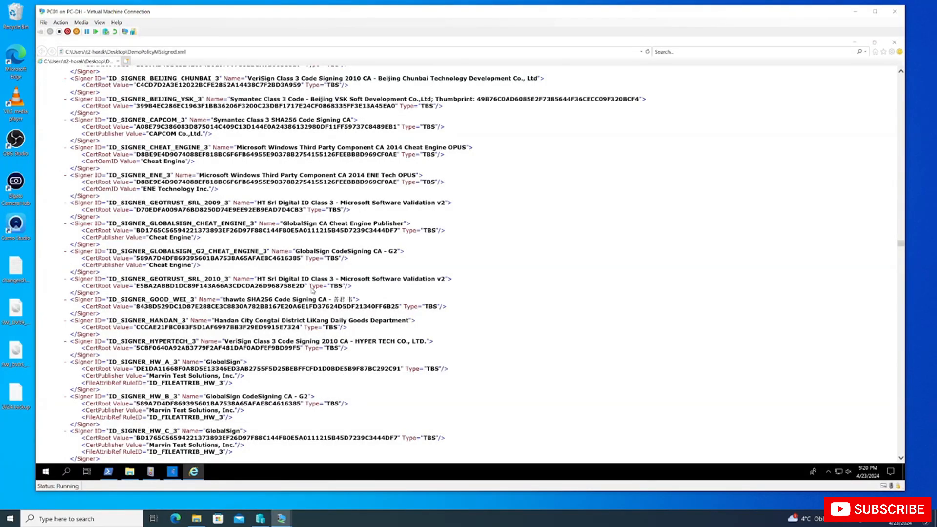
scroll(312, 291, down, 20)
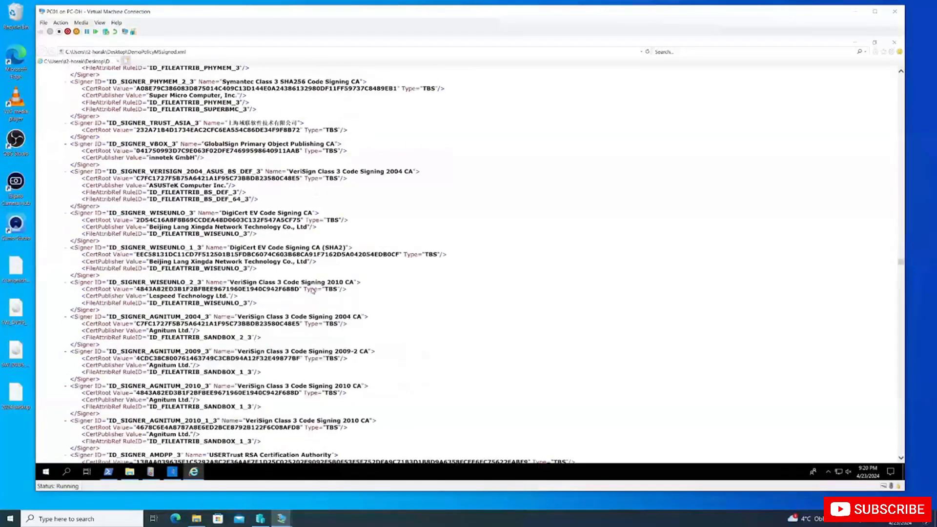
- Search the XML for 'mimikat' and find the MIMIKATZ kernel and user denied-signer lines
key(ctrl+f)
text(mimi)
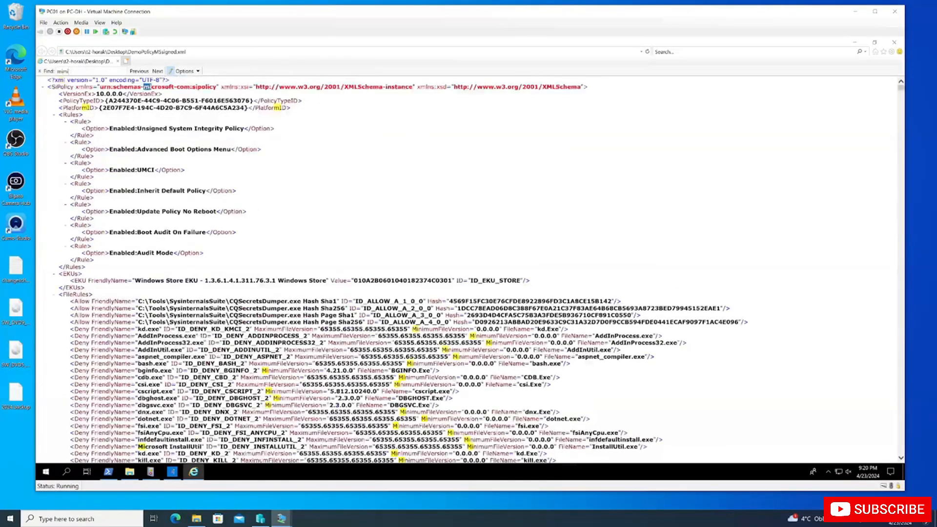
text(kat)
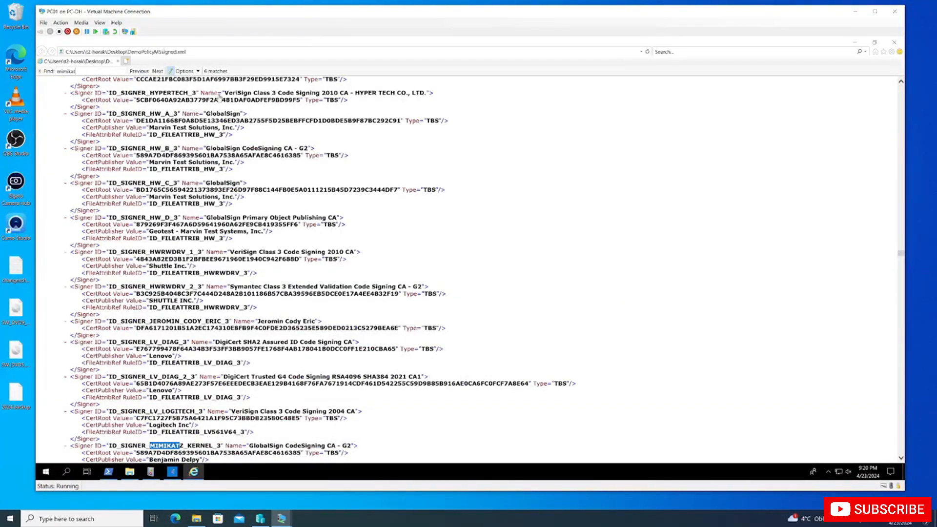
key(Return)
scroll(241, 374, down, 2)
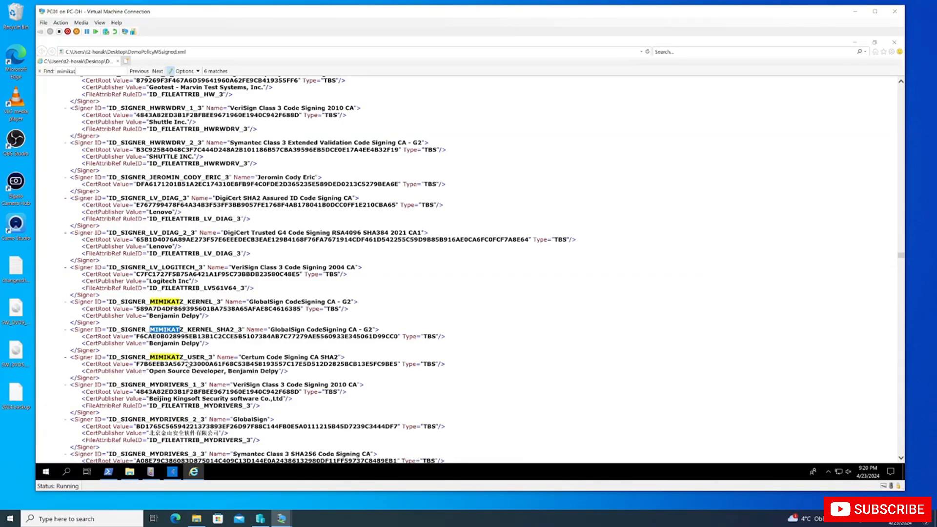
key(Return)
key(Return)
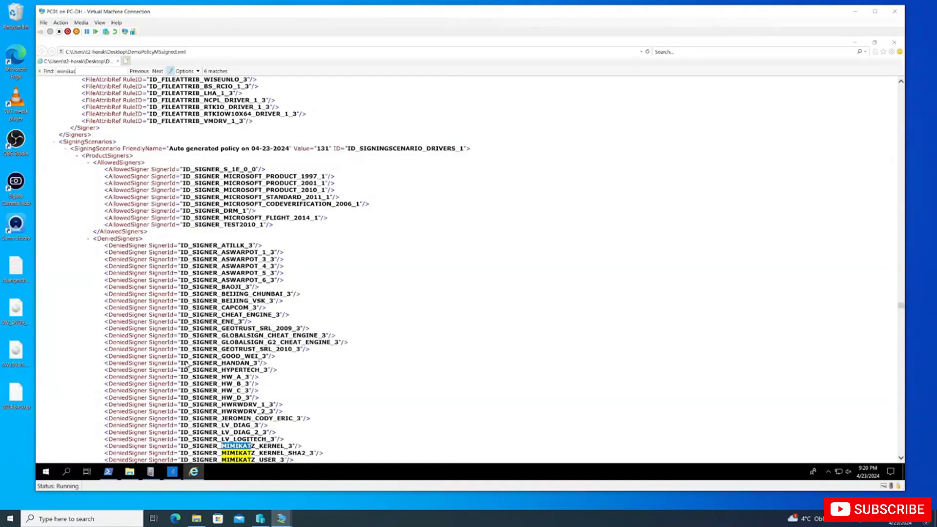
scroll(188, 364, down, 2)
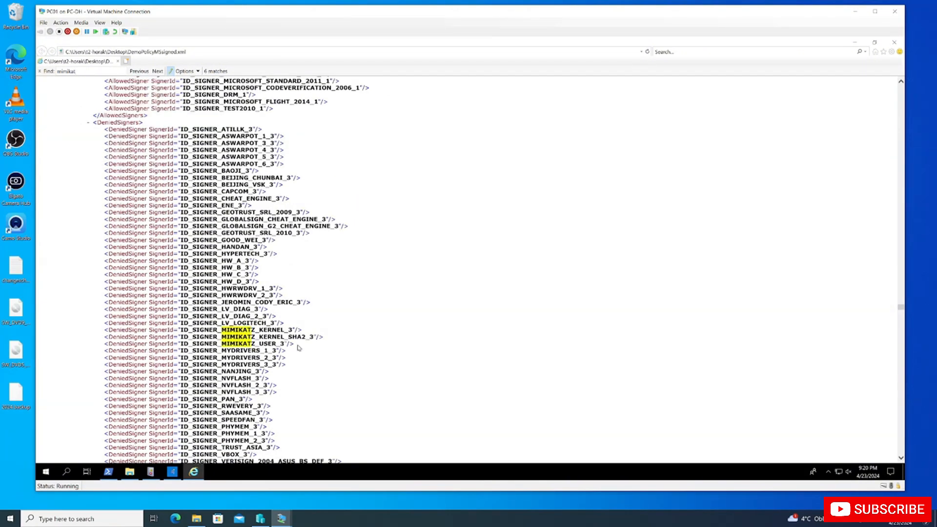
drag(296, 345, 149, 337)
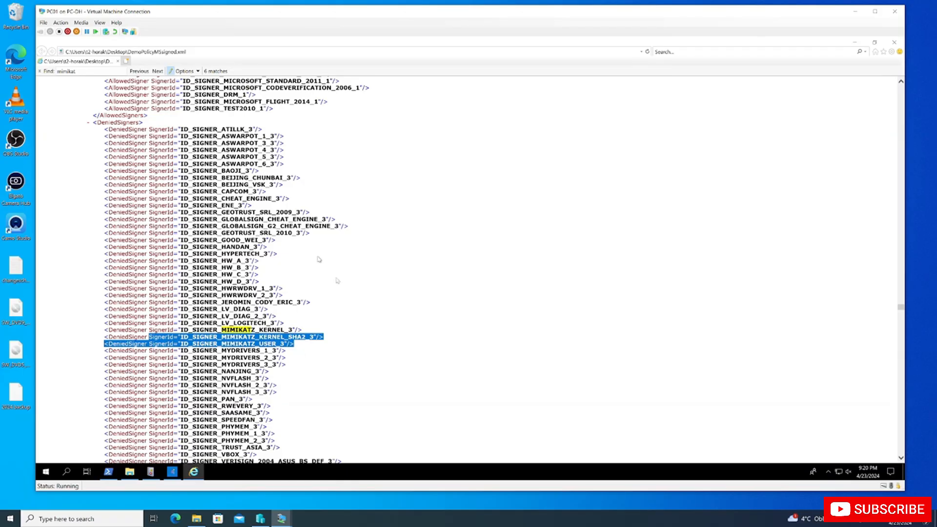
click(424, 375)
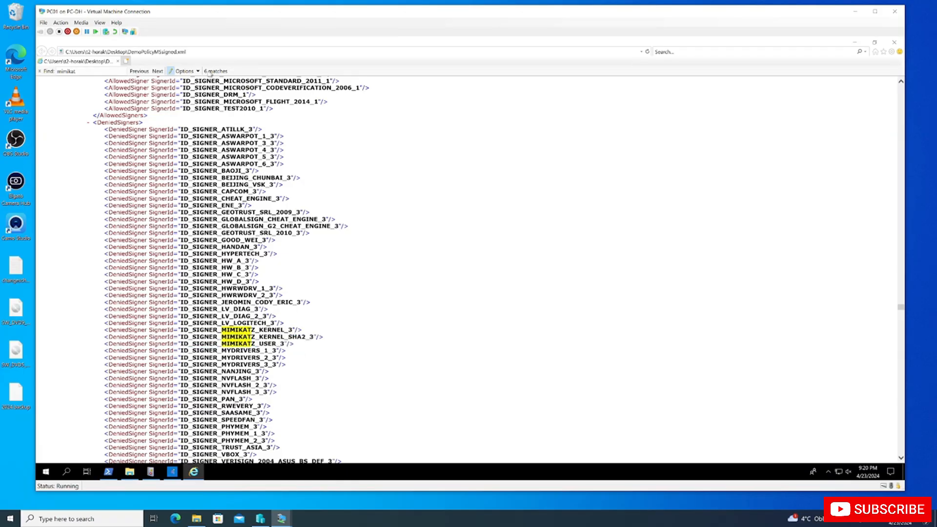
- Step through the remaining MIMIKAT matches among the signers
click(157, 72)
click(157, 71)
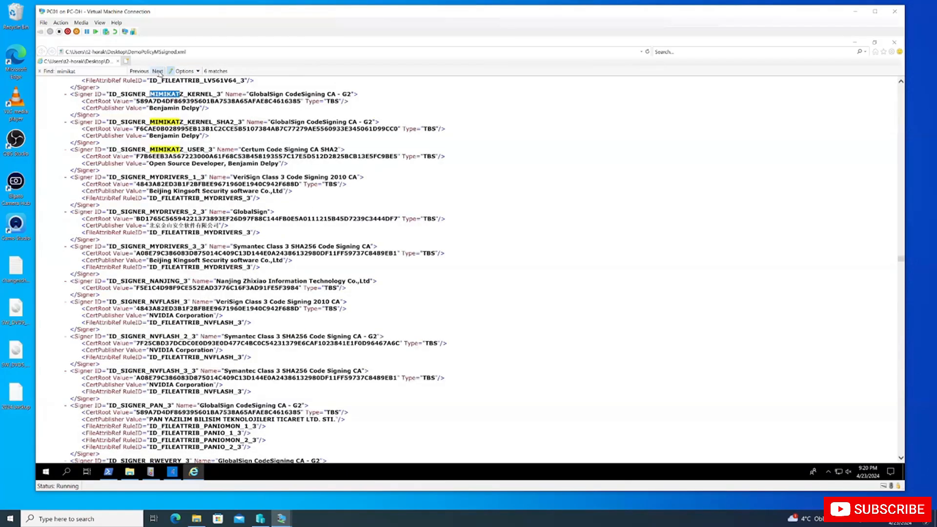
click(157, 71)
click(157, 72)
click(157, 71)
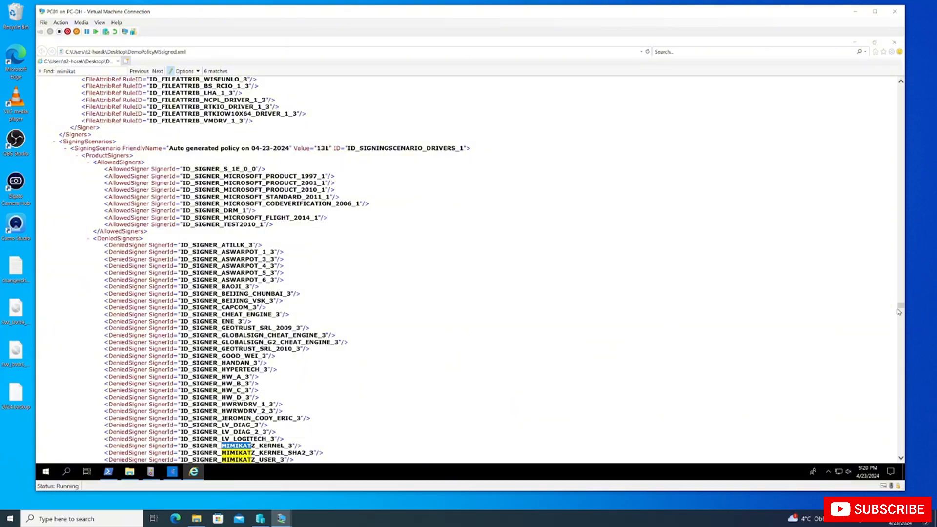
drag(901, 307, 899, 81)
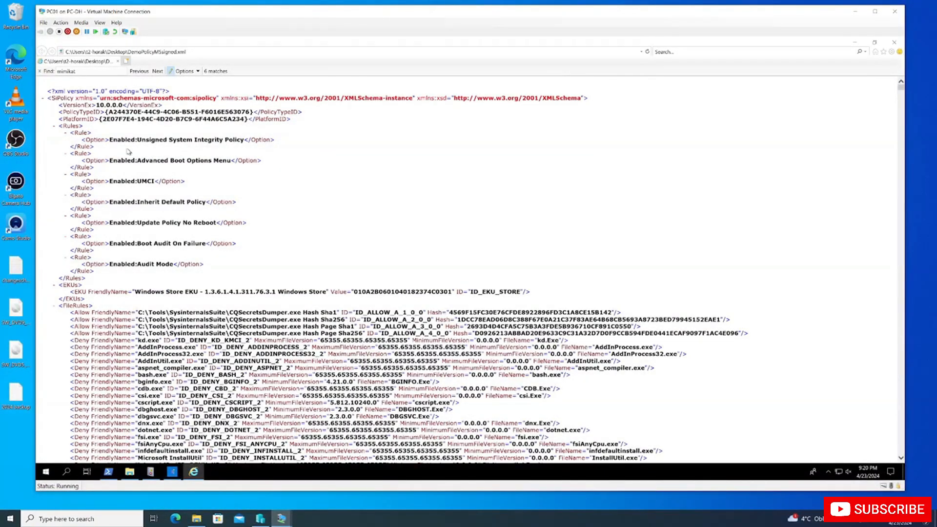
- Highlight the Unsigned System Integrity Policy, Enabled:Audit Mode and Enabled:Boot Audit On Failure options
drag(107, 140, 243, 267)
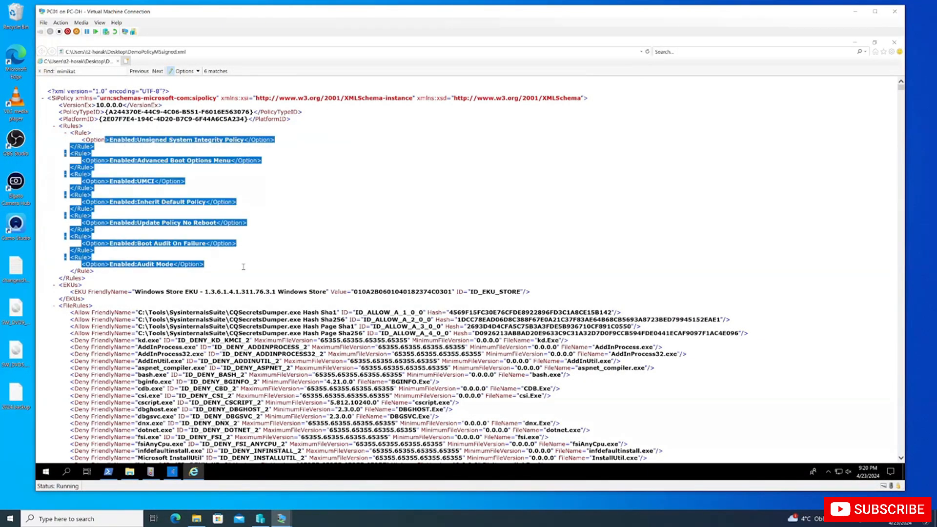
click(189, 178)
drag(137, 140, 243, 140)
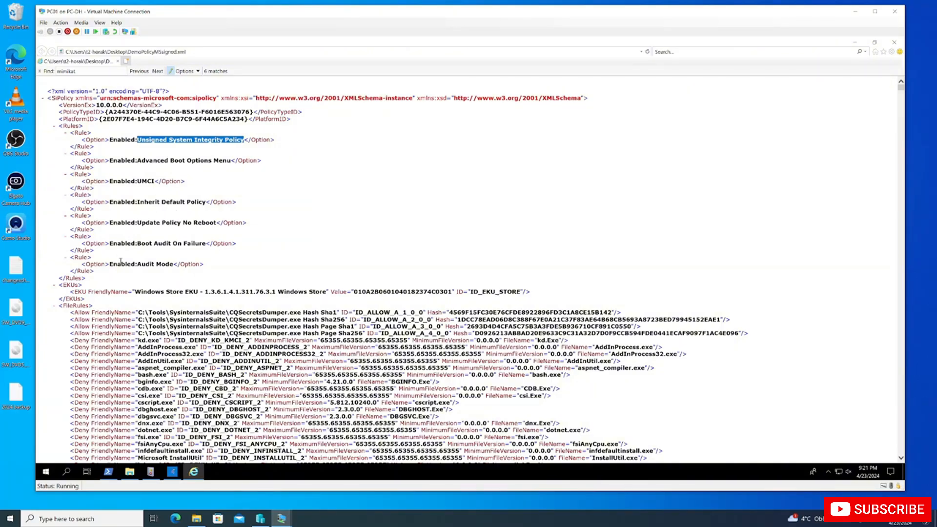
drag(120, 262, 178, 260)
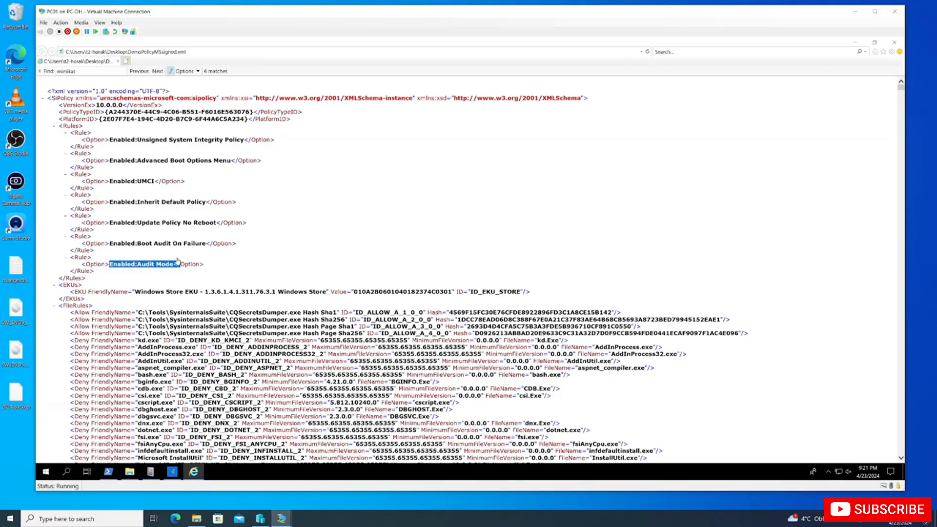
drag(175, 261, 180, 264)
drag(110, 244, 206, 243)
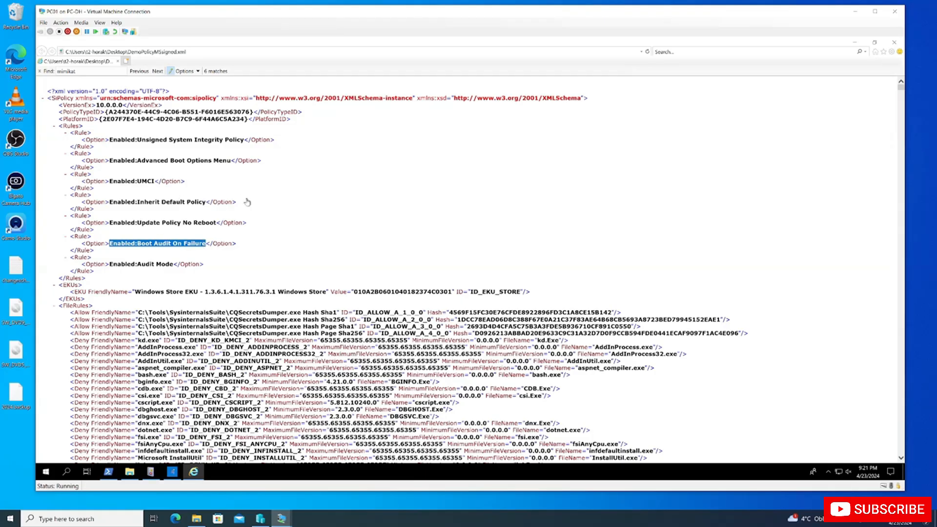
click(893, 42)
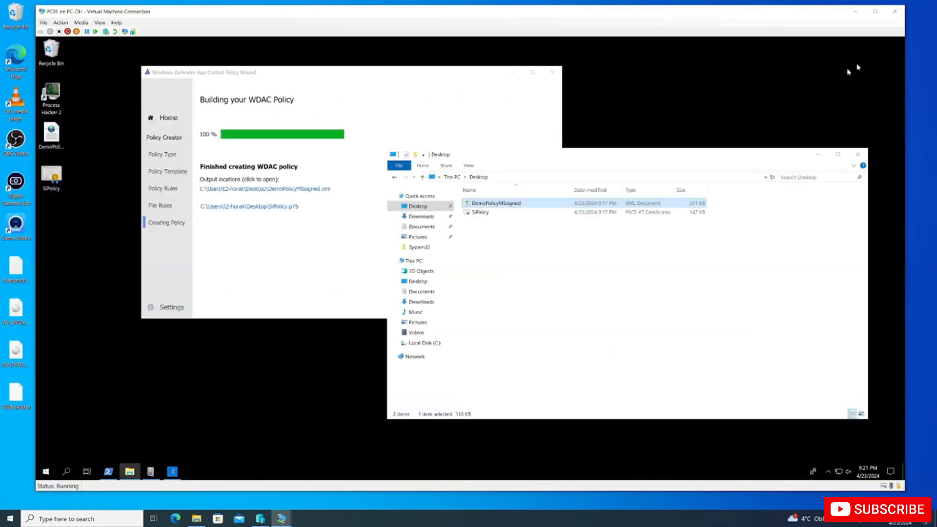
click(490, 213)
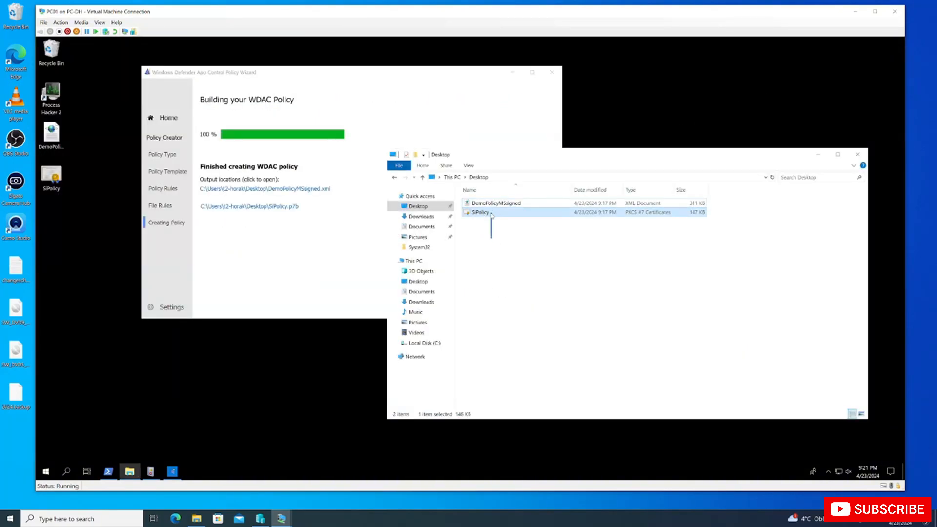
click(489, 213)
click(526, 214)
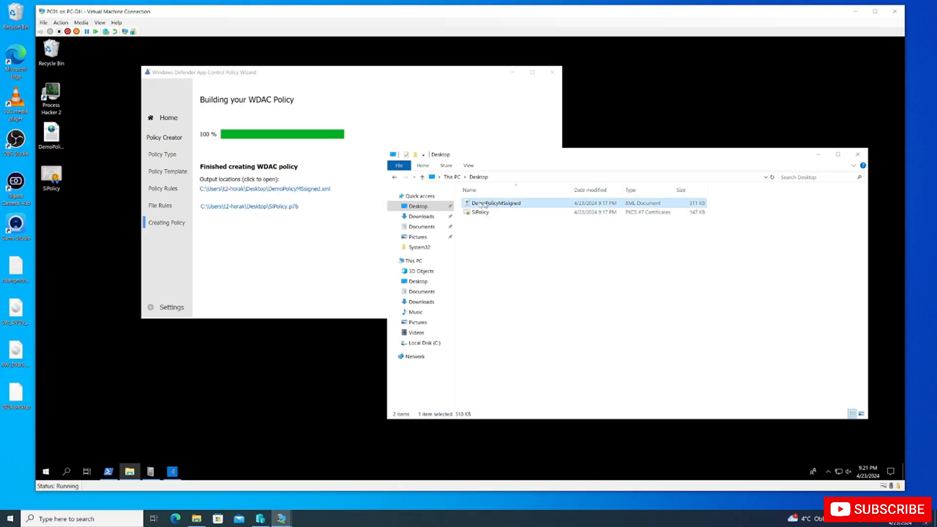
click(503, 203)
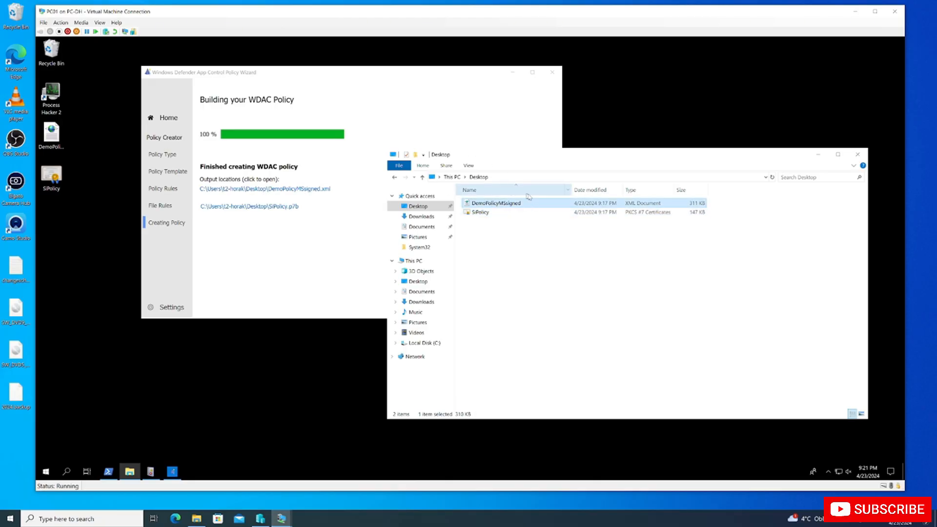
click(531, 211)
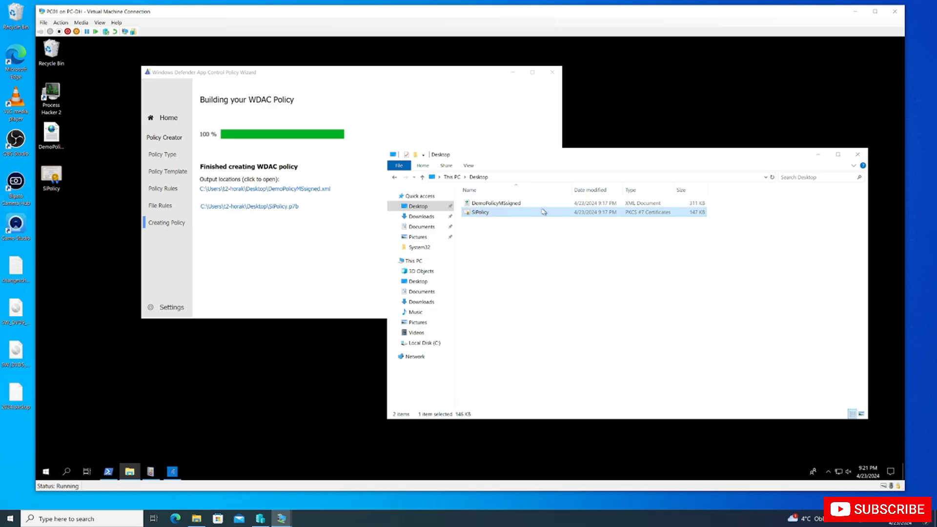
click(514, 204)
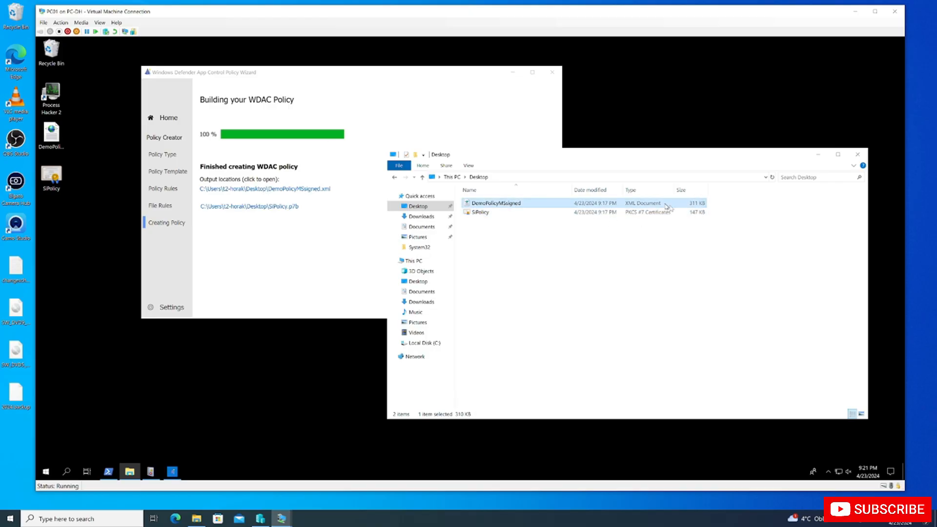
drag(489, 226, 699, 210)
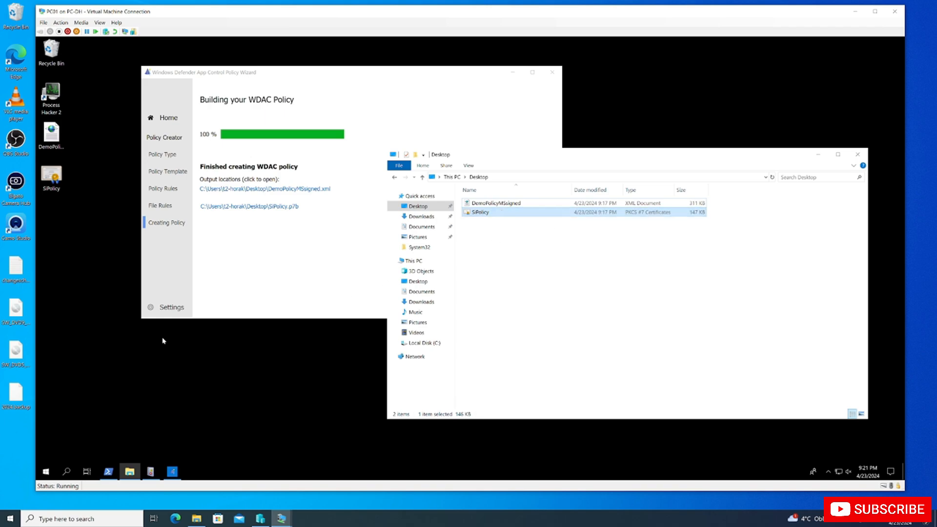
mouse_move(288, 515)
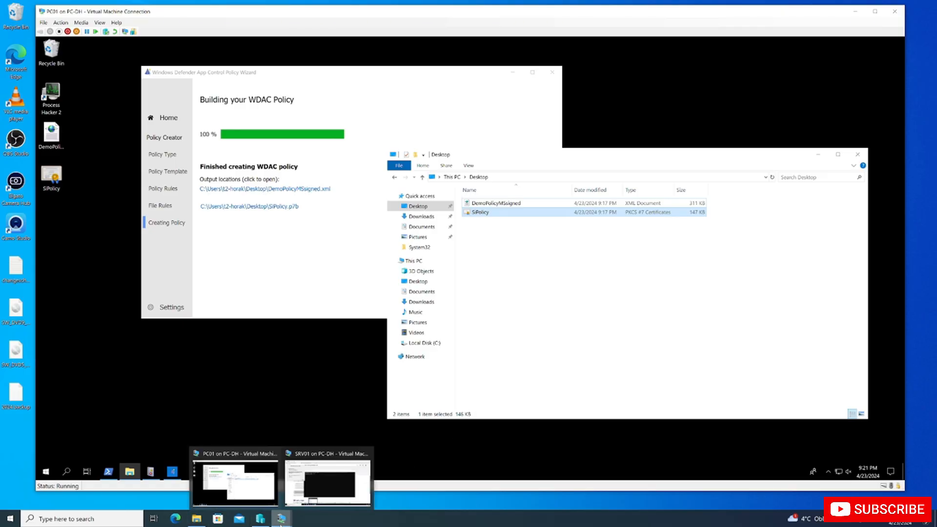
- On SRV01, browse to the client user's Desktop via the C$ share and select both policy files
click(326, 480)
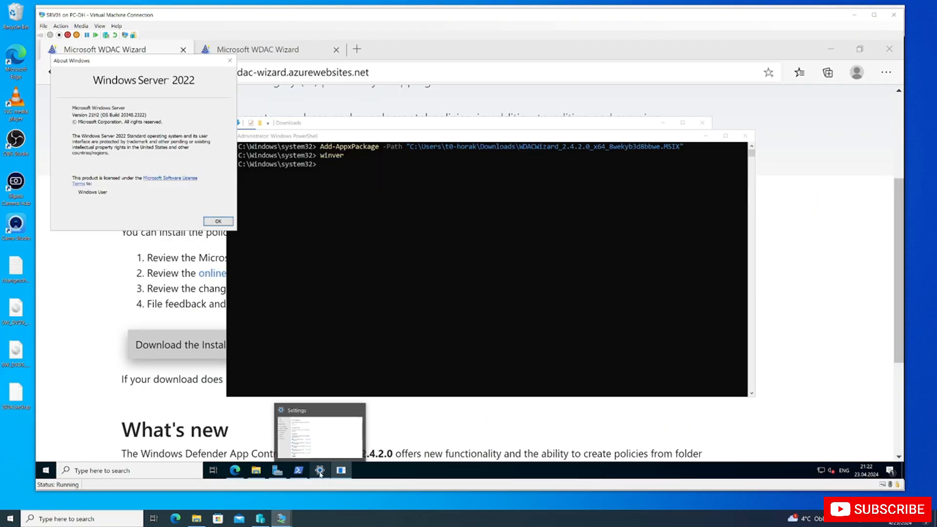
click(220, 222)
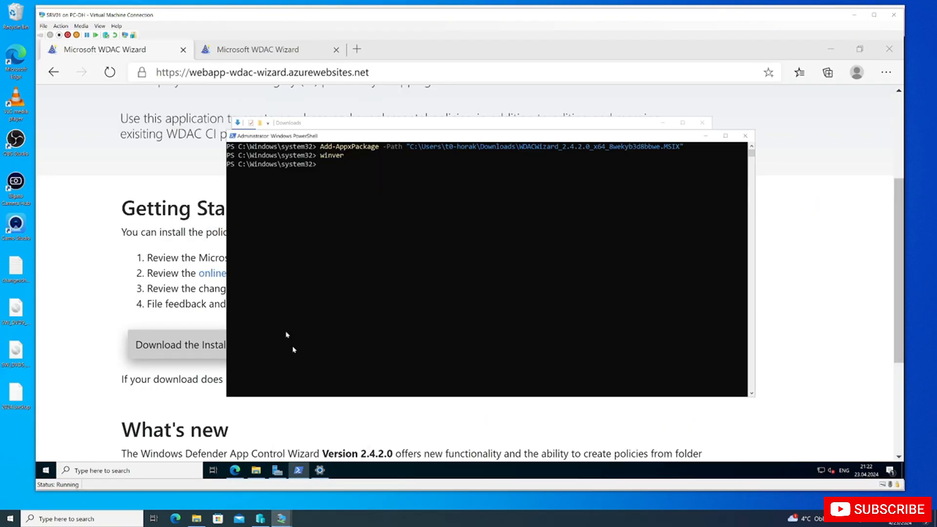
click(256, 470)
click(387, 151)
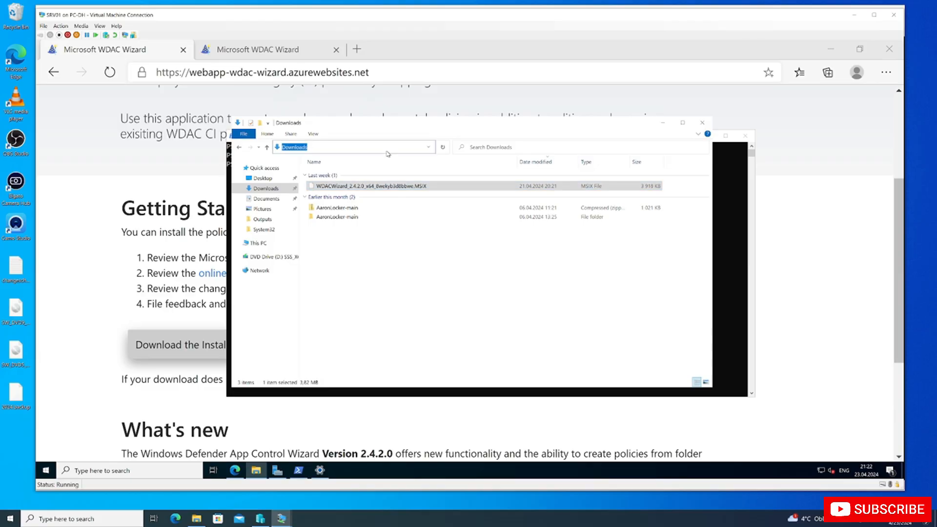
text(\\)
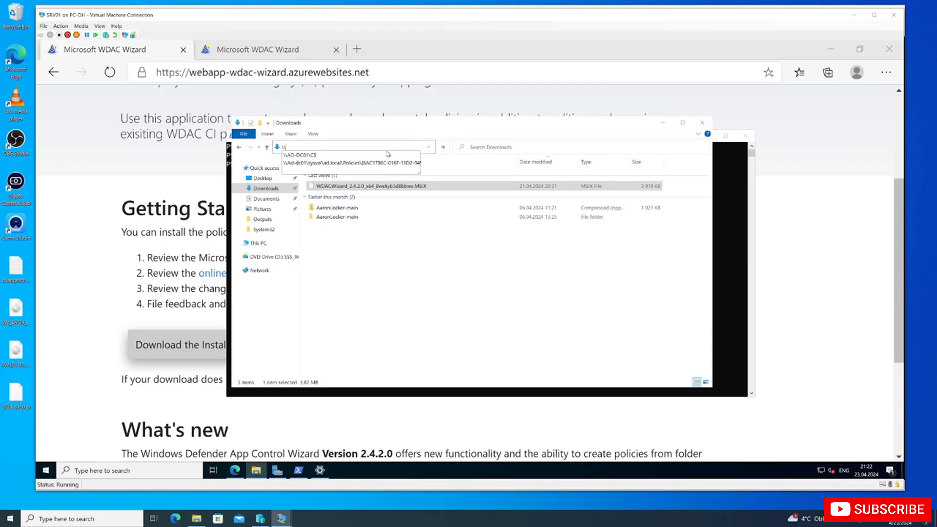
text(ad-d)
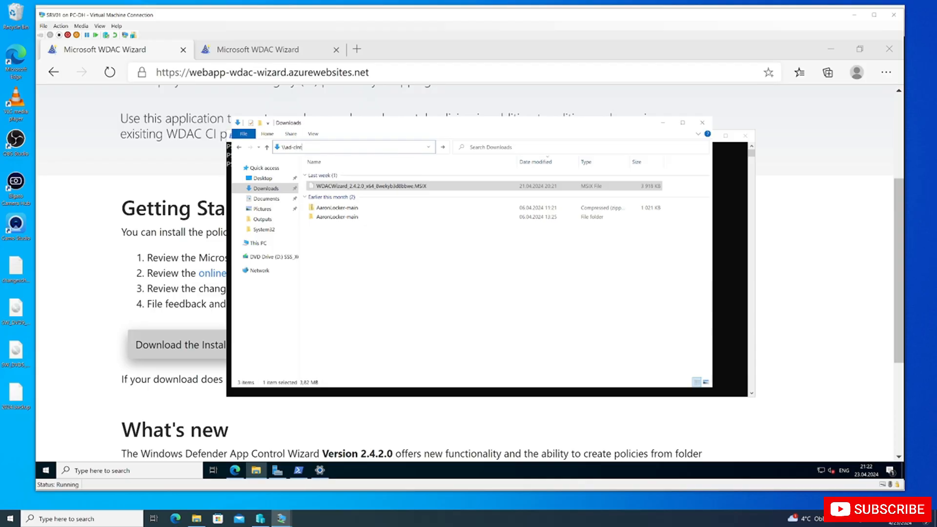
key(Return)
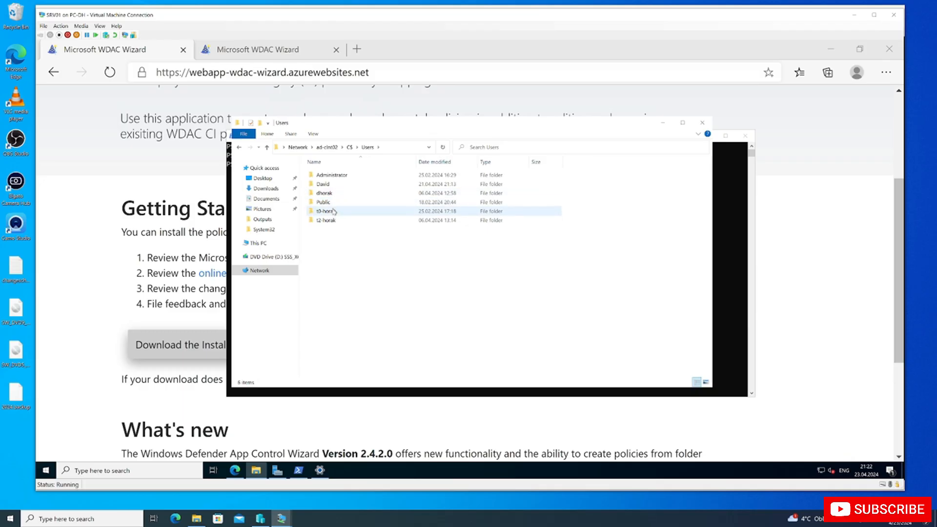
double_click(335, 220)
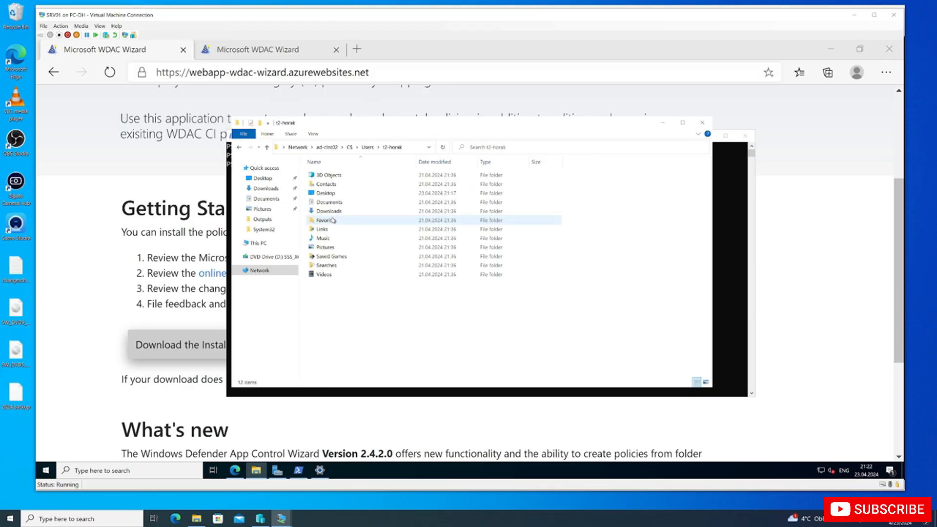
double_click(340, 195)
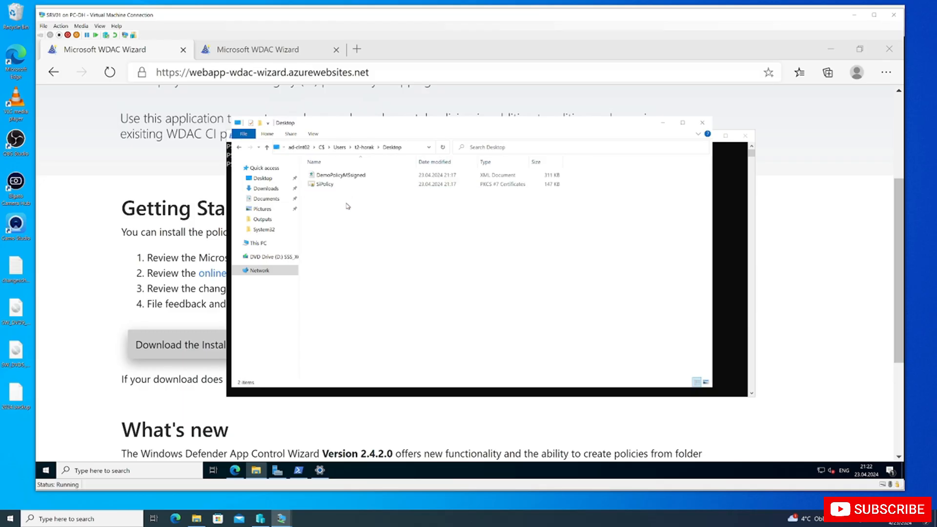
drag(348, 226, 342, 161)
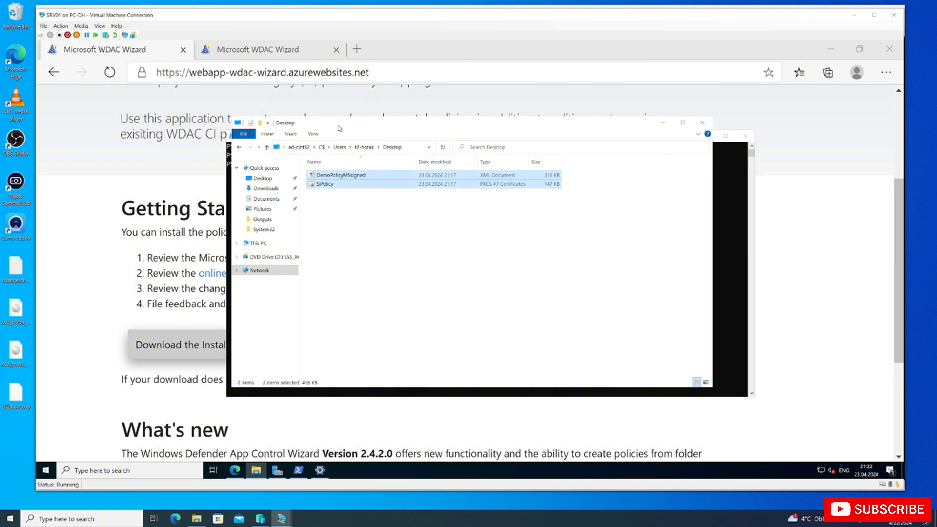
- Paste DemoPolicyMSsigned and SiPolicy into the local Downloads folder
click(277, 180)
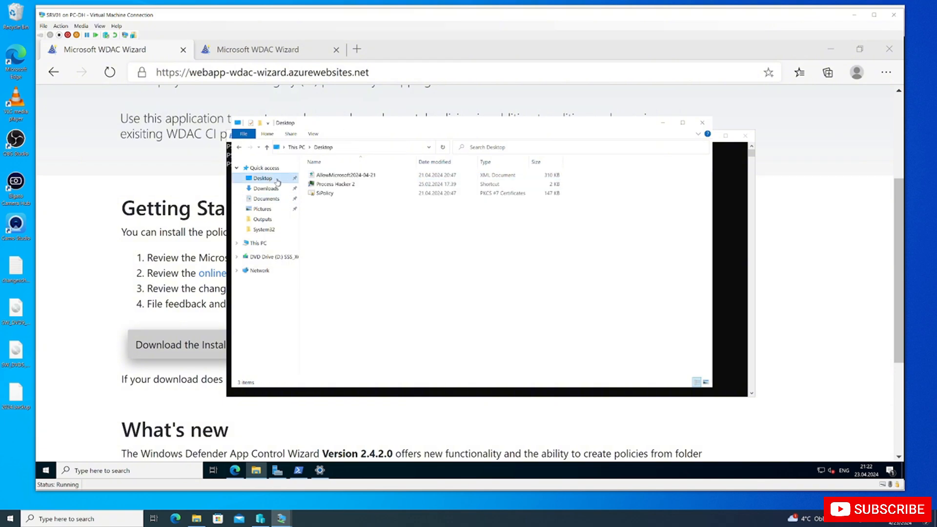
click(274, 189)
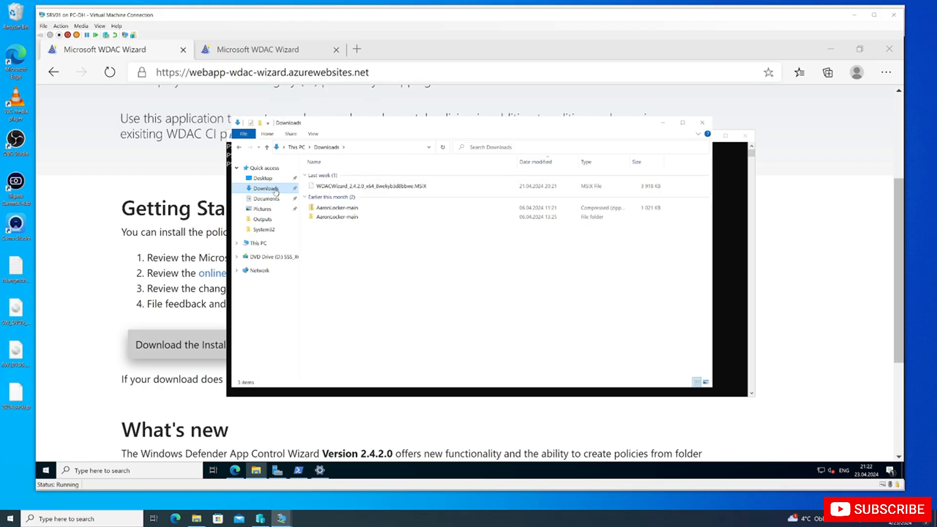
key(ctrl+v)
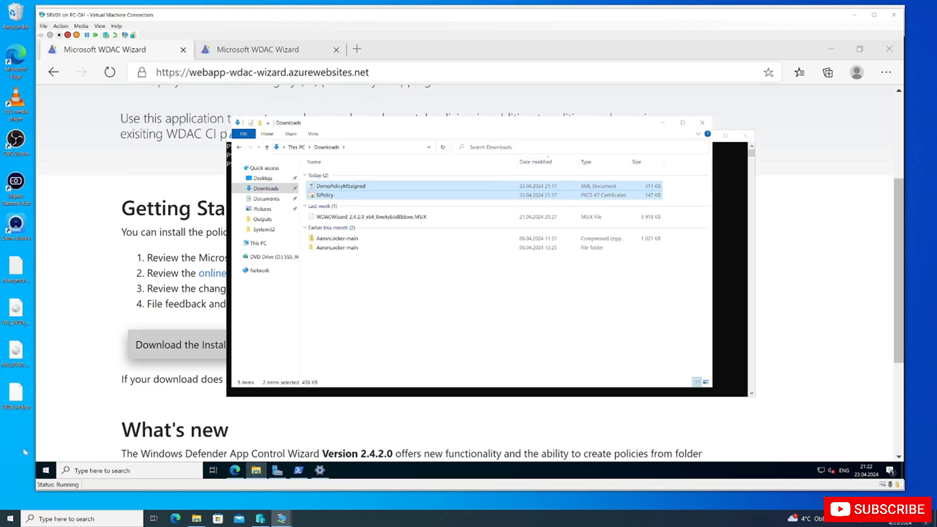
- Launch Group Policy Management by running GPMC.MSC from Start search
click(46, 470)
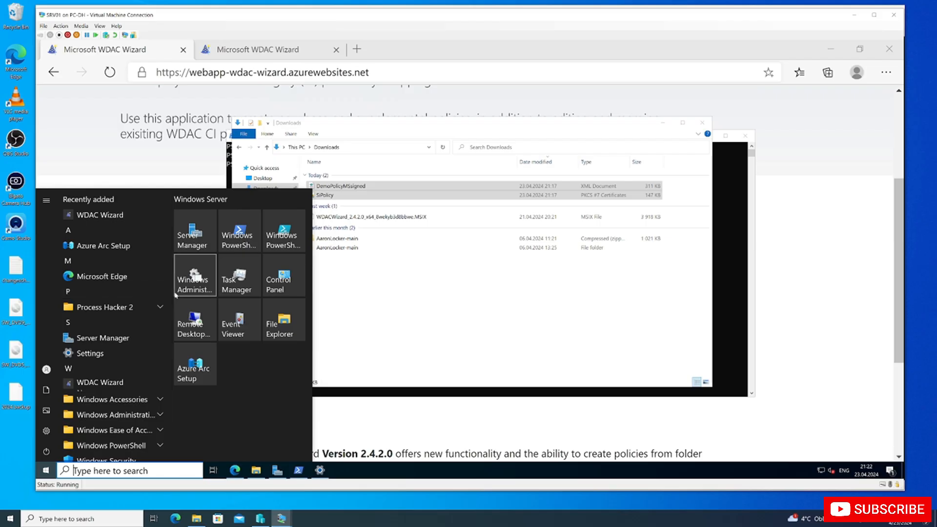
text(GPMC.MSC)
key(Return)
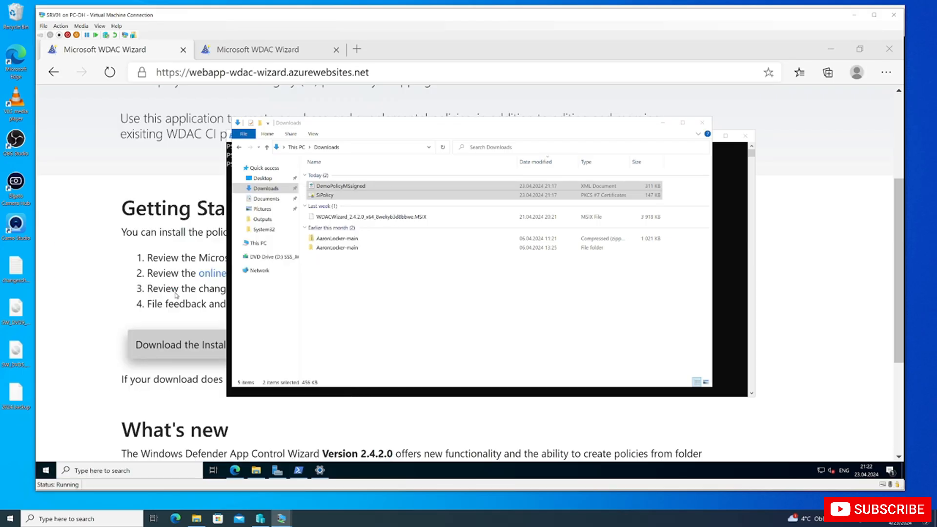
- Approve UAC, then create the GPO WDAC-DemoMSSigned and link it to Computers under T2
click(447, 312)
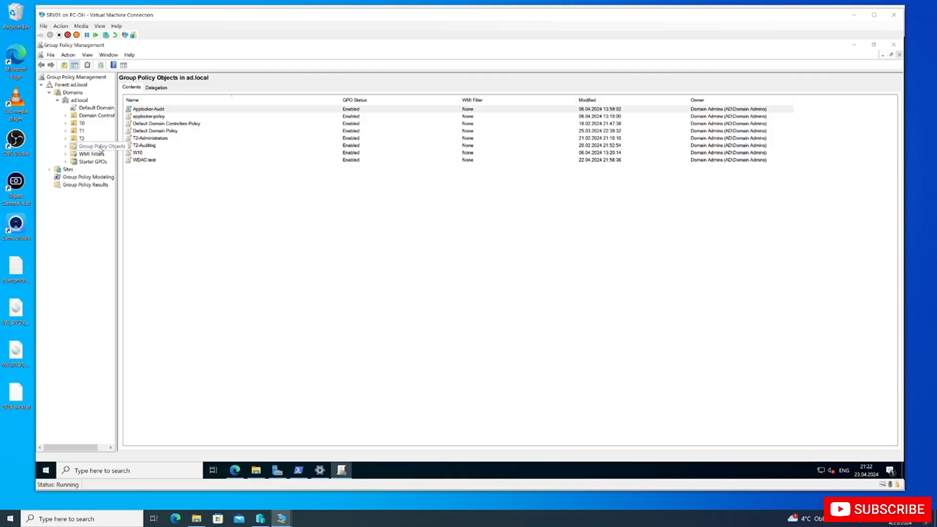
double_click(82, 138)
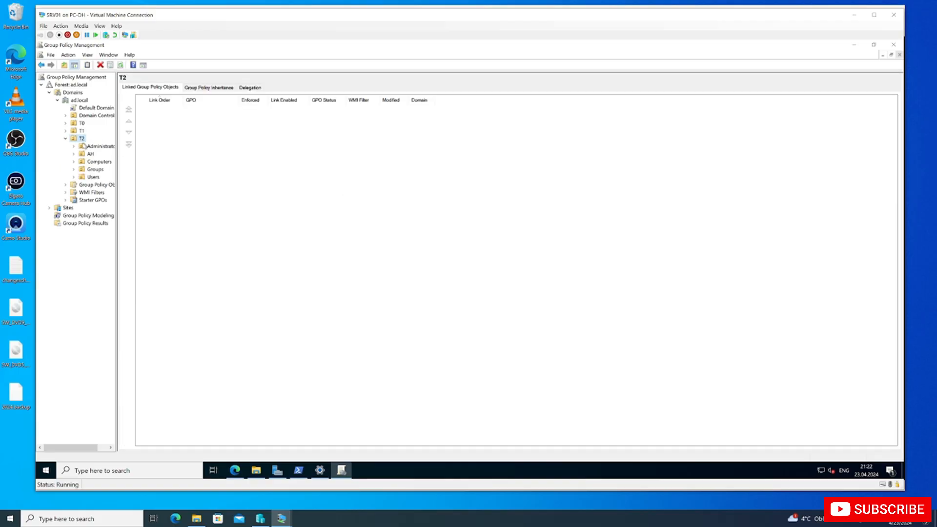
double_click(99, 161)
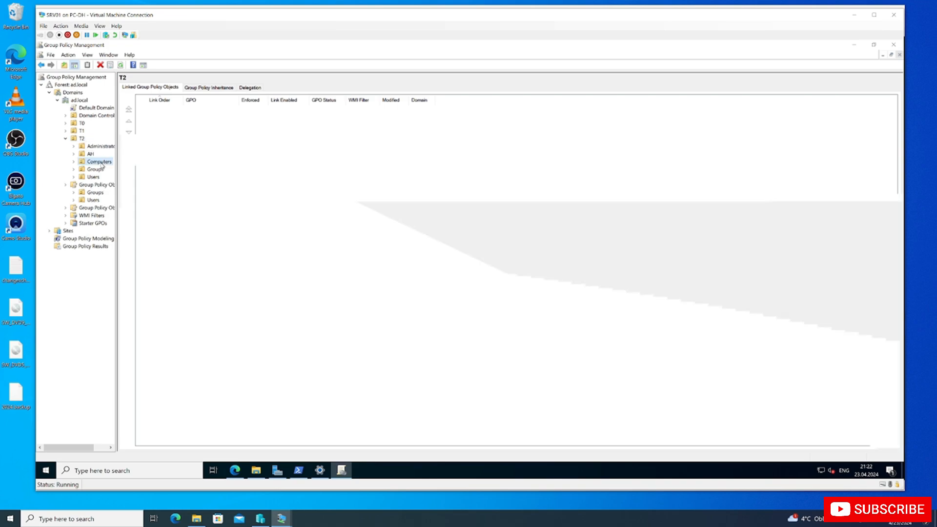
drag(119, 177, 259, 312)
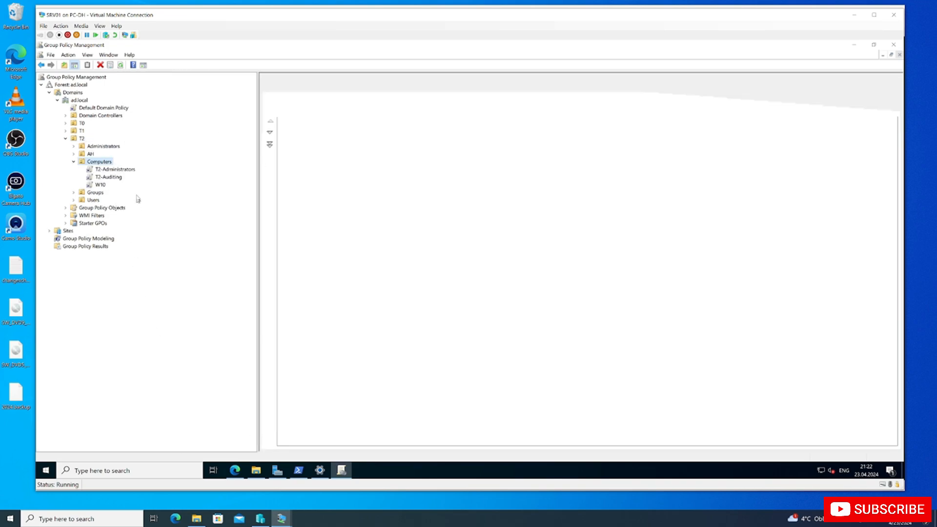
right_click(102, 163)
click(121, 167)
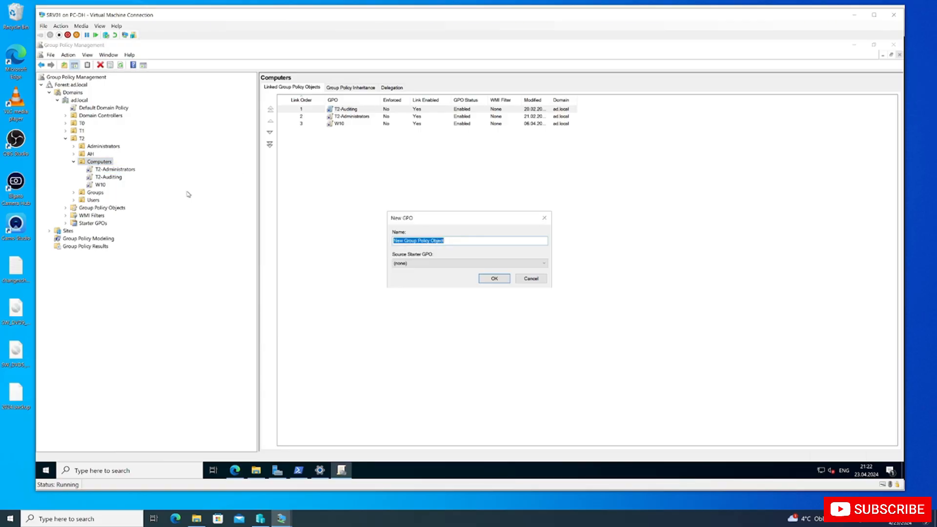
text(WDAC-DemoMSSigned)
key(Return)
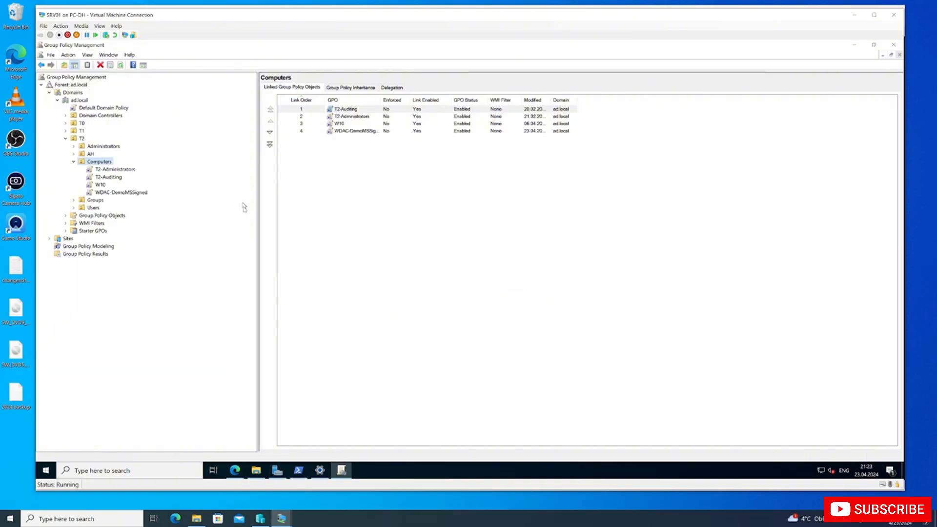
click(255, 471)
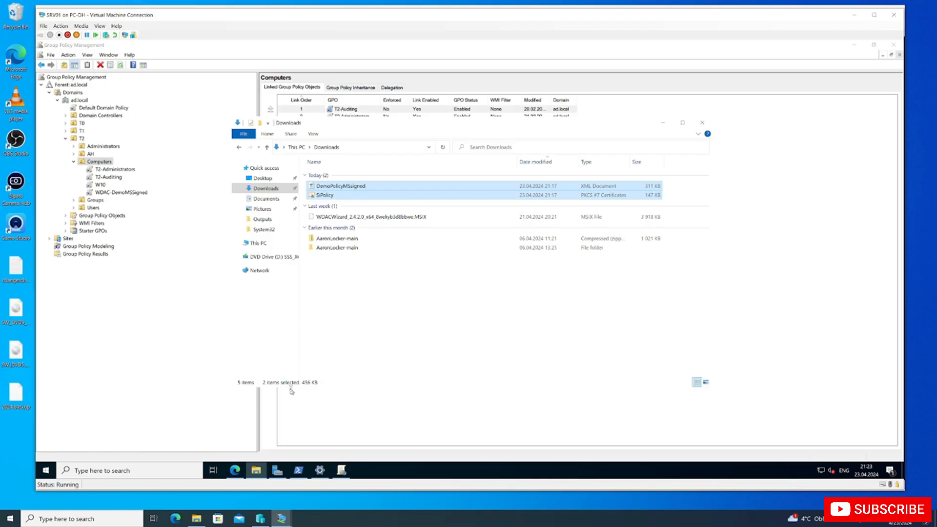
- In a second Explorer window, open the newest GPO folder in SYSVOL\ad.local\Policies by date modified
right_click(257, 471)
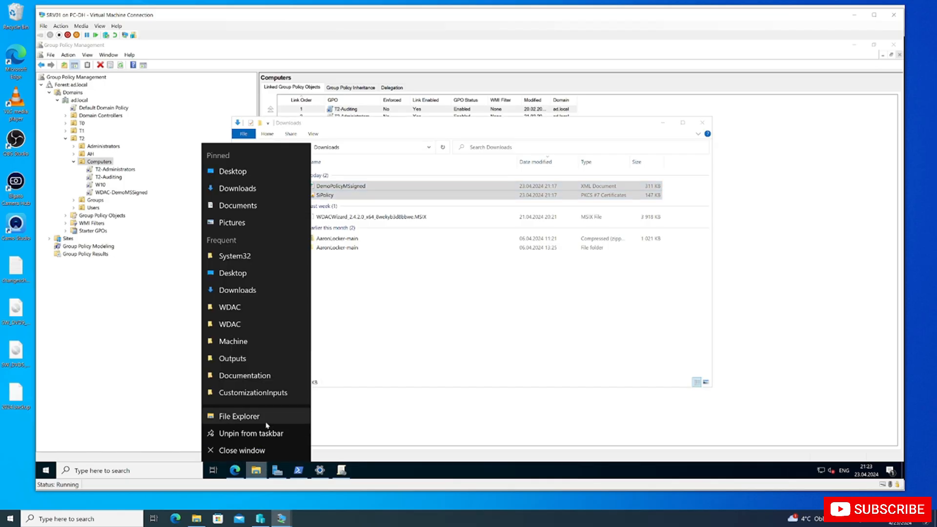
click(266, 418)
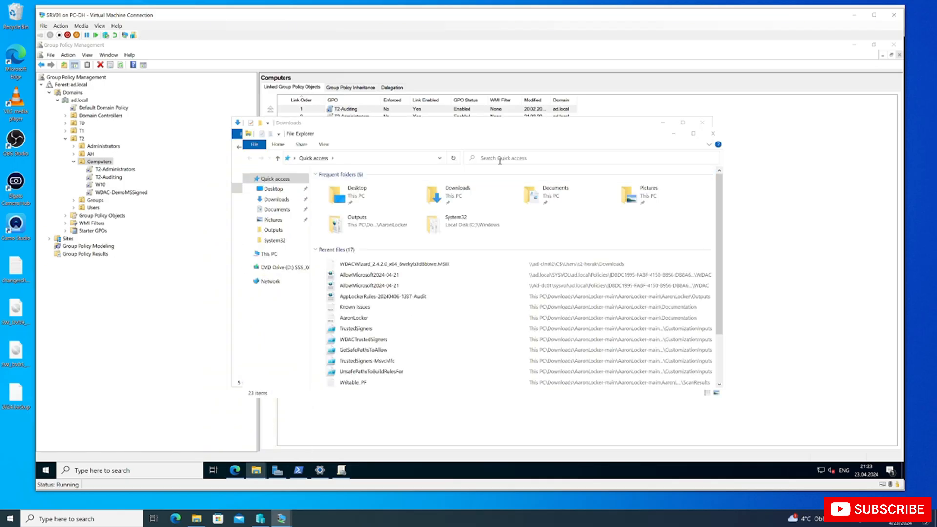
click(437, 161)
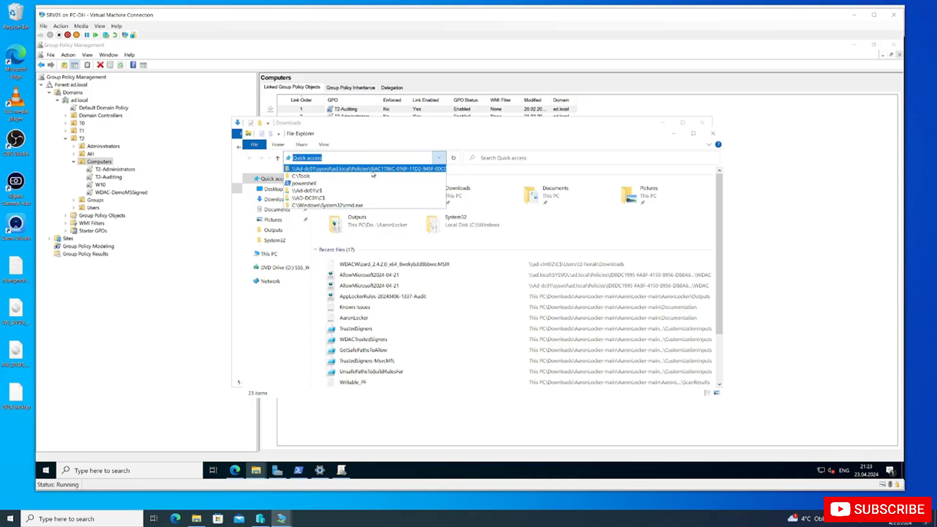
click(374, 174)
click(317, 158)
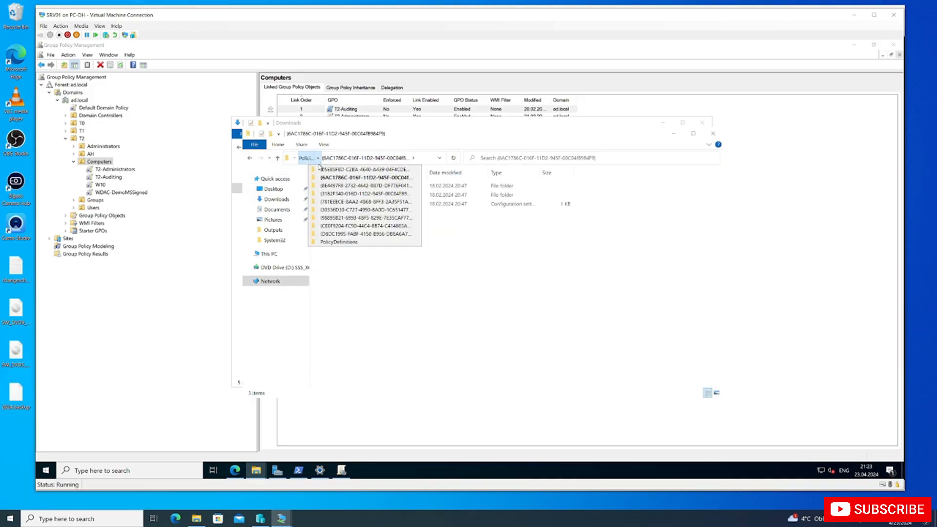
click(309, 157)
click(520, 174)
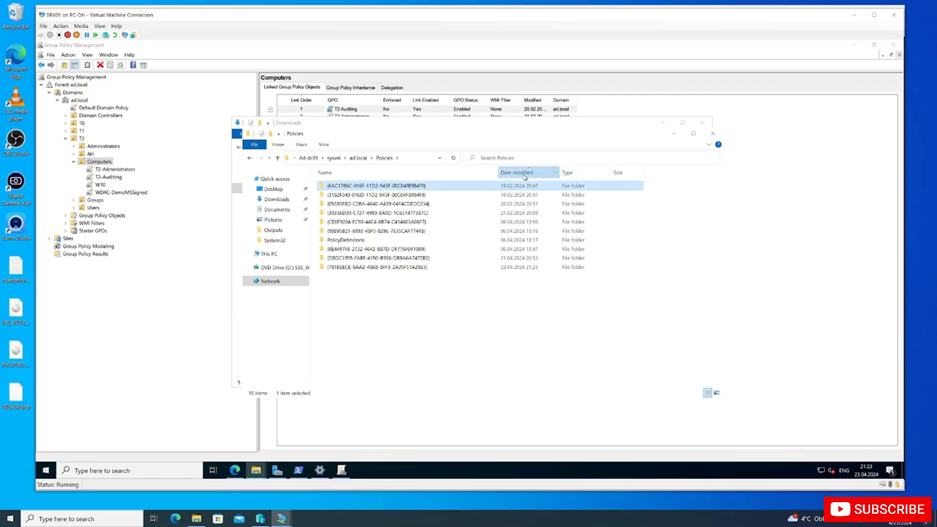
click(519, 173)
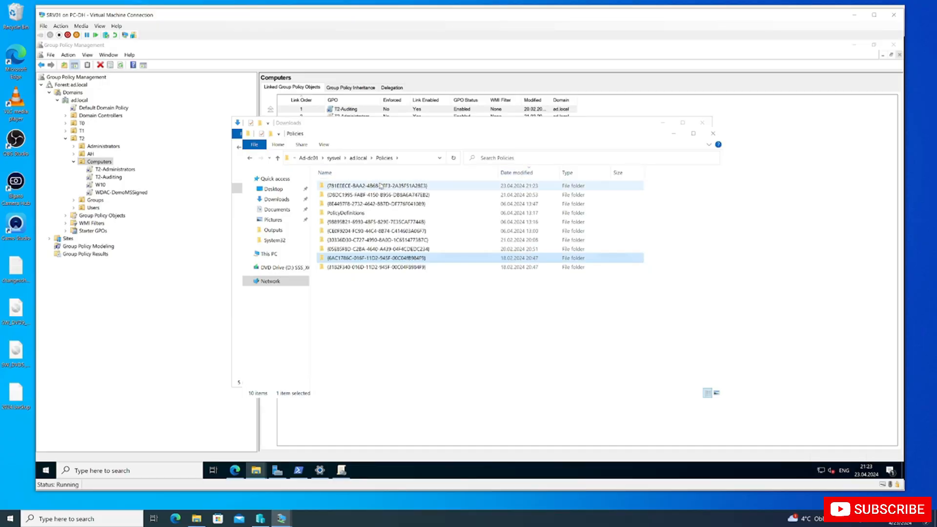
mouse_move(401, 187)
double_click(398, 186)
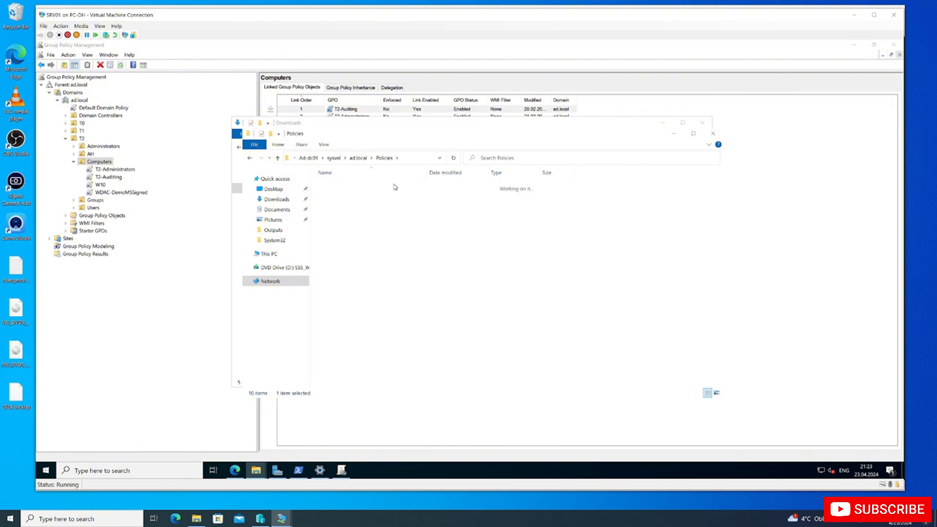
- Create and open a new folder named WDAC inside the GPO's Machine folder
double_click(377, 189)
right_click(382, 228)
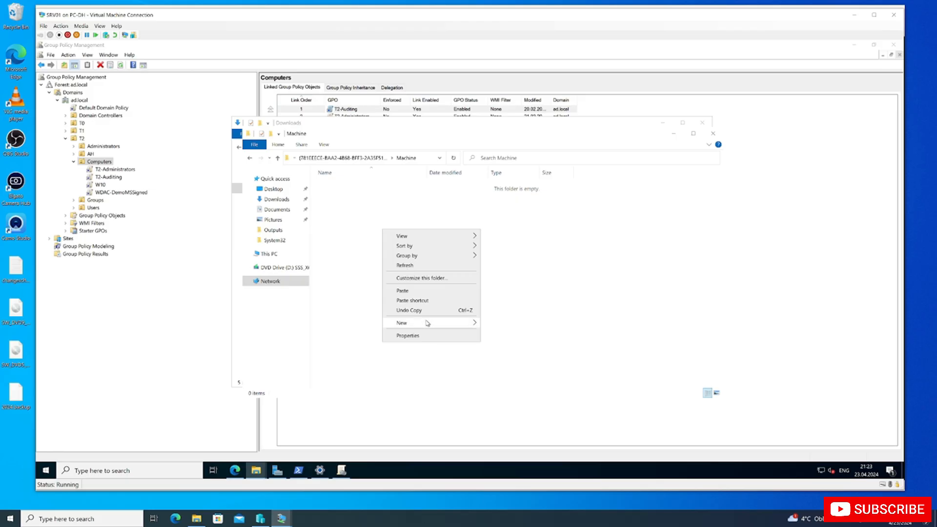
mouse_move(425, 322)
click(503, 323)
text(WDAC)
key(Return)
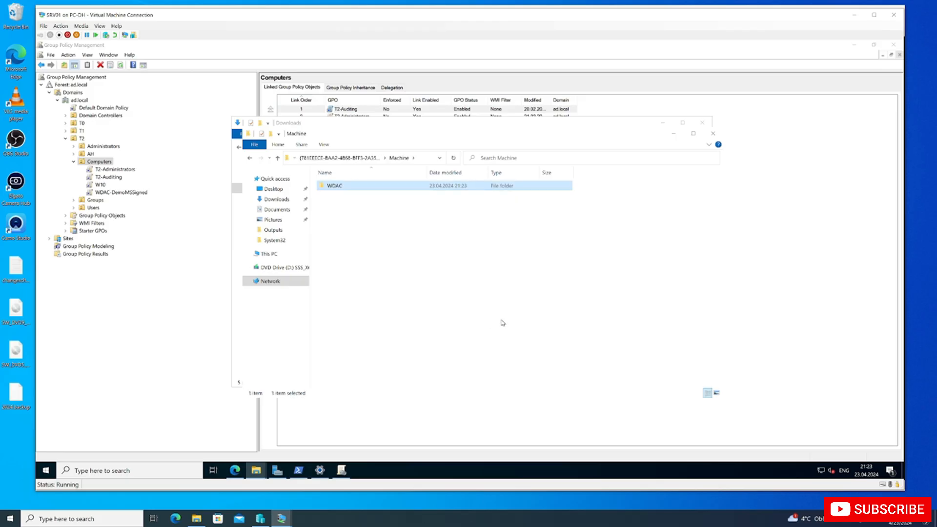
double_click(389, 188)
mouse_move(256, 469)
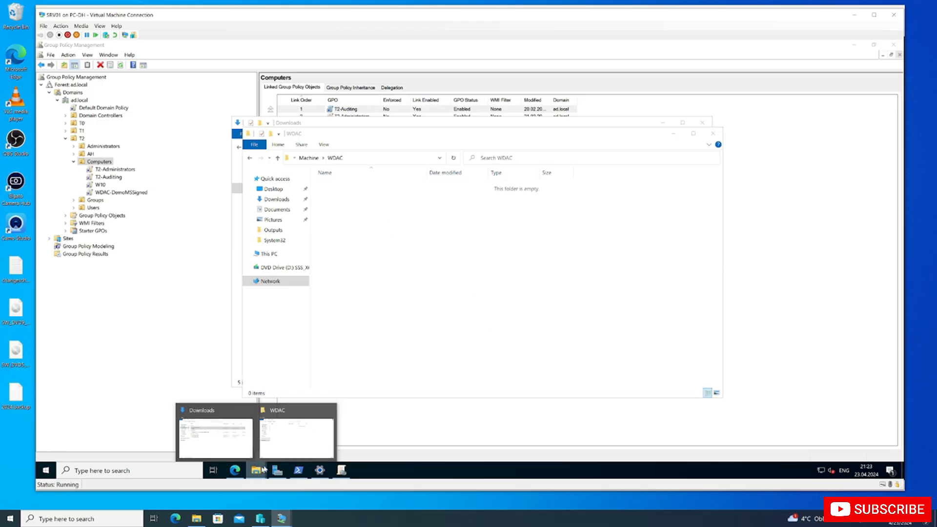
click(236, 453)
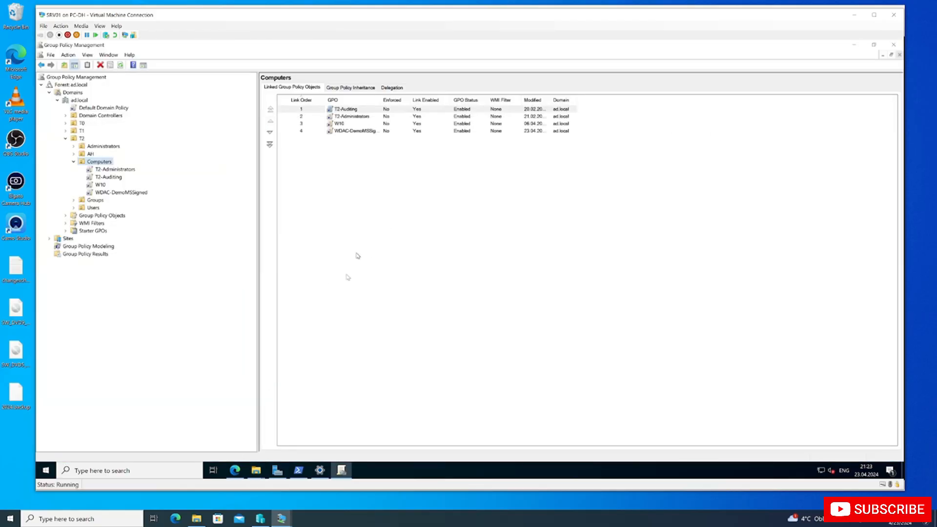
- Confirm Authenticated Users has read permission on the WDAC folder's Security tab
click(255, 473)
click(216, 441)
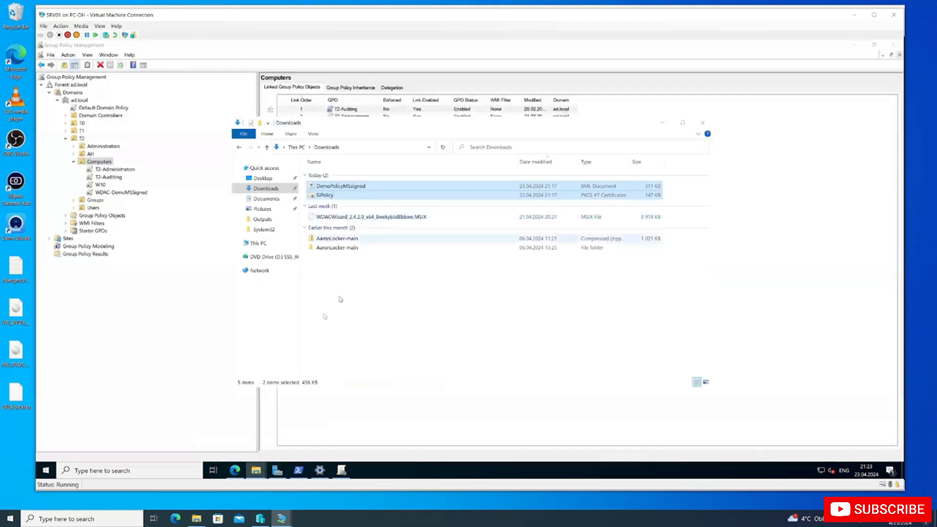
click(356, 196)
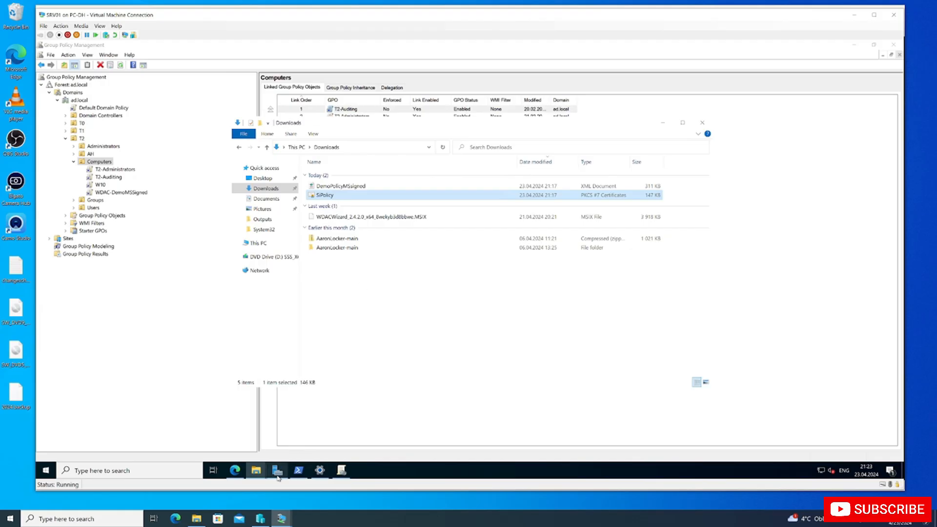
click(256, 469)
click(315, 430)
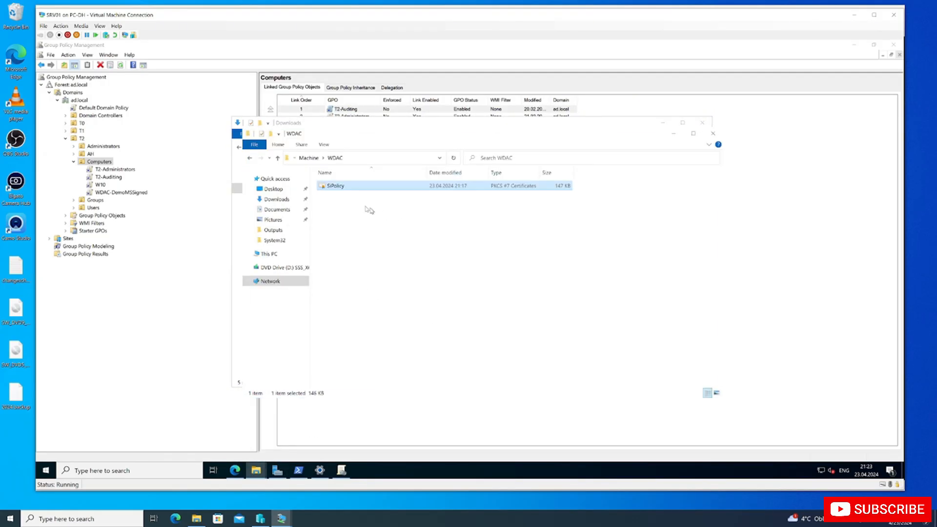
right_click(360, 229)
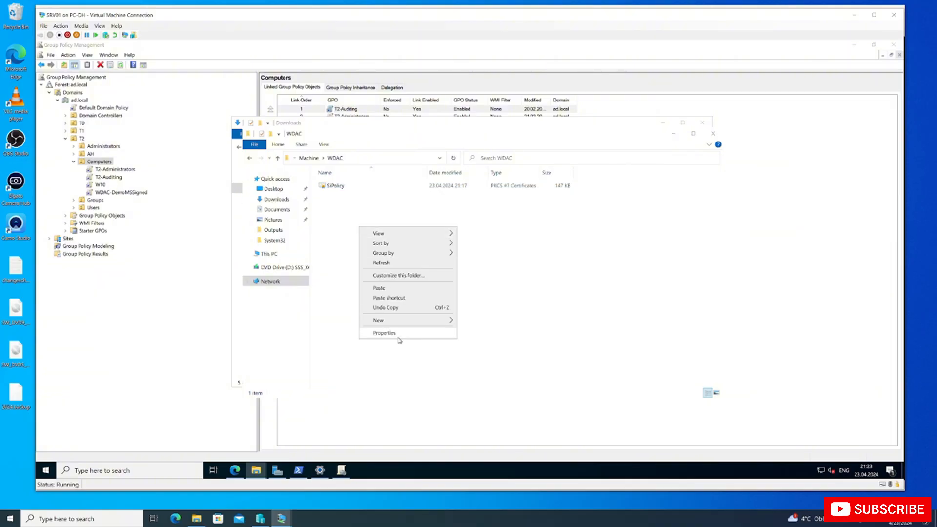
click(391, 336)
click(287, 188)
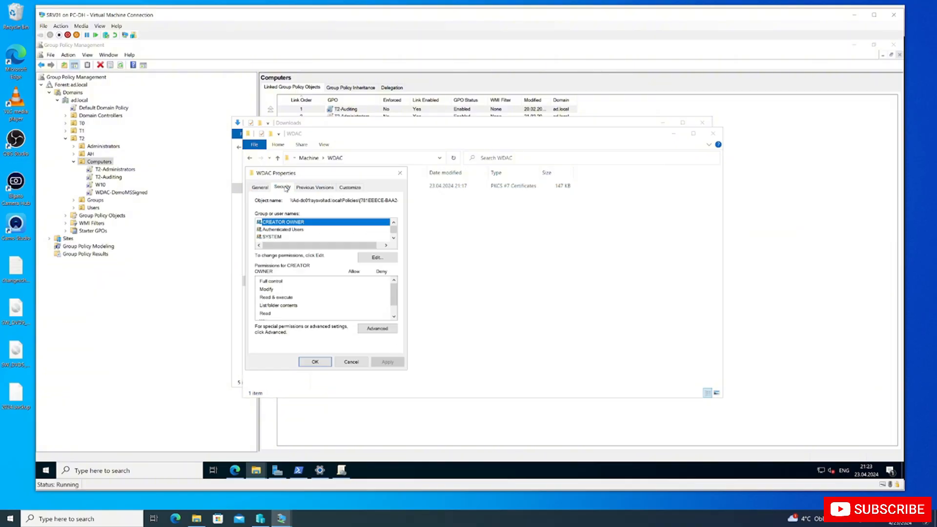
click(299, 230)
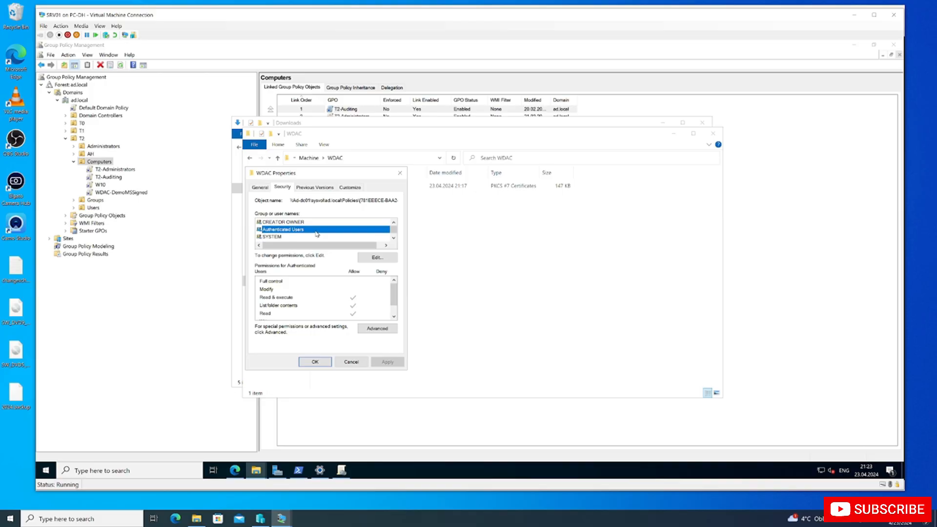
scroll(317, 234, down, 2)
scroll(316, 234, up, 2)
scroll(397, 295, down, 1)
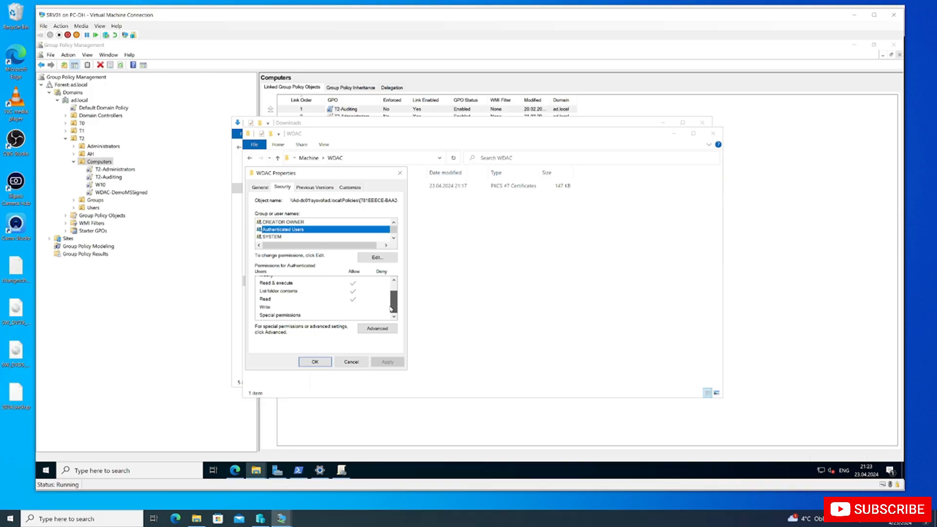
click(400, 173)
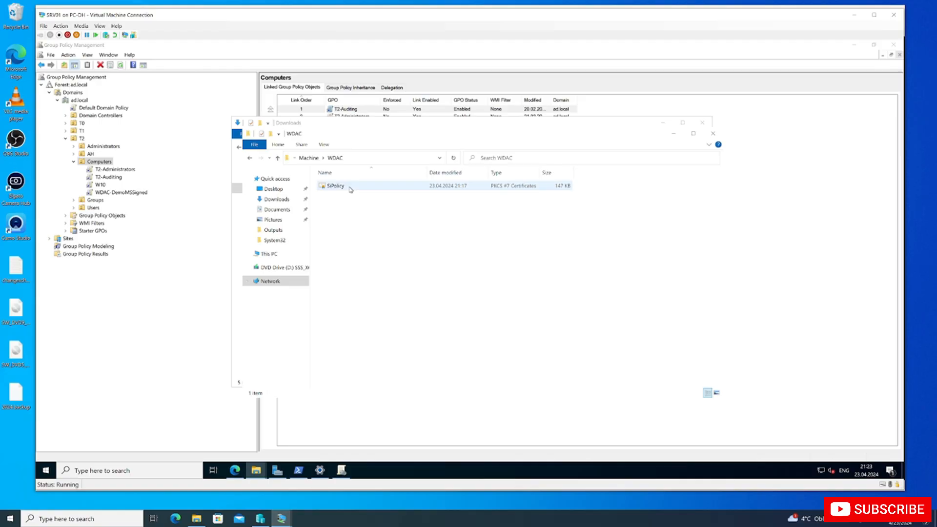
- Review the WDAC-DemoMSSigned GPO's delegated groups, then open the GPO for editing
click(122, 191)
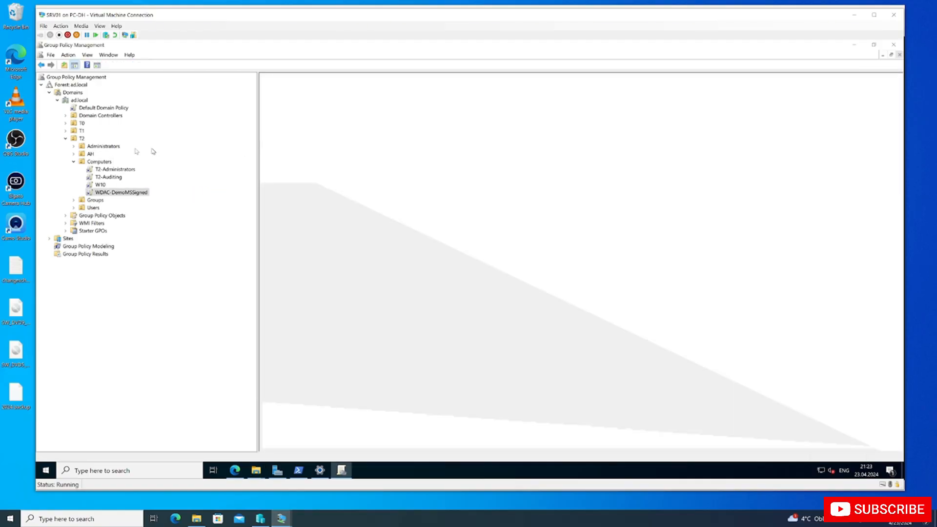
click(328, 87)
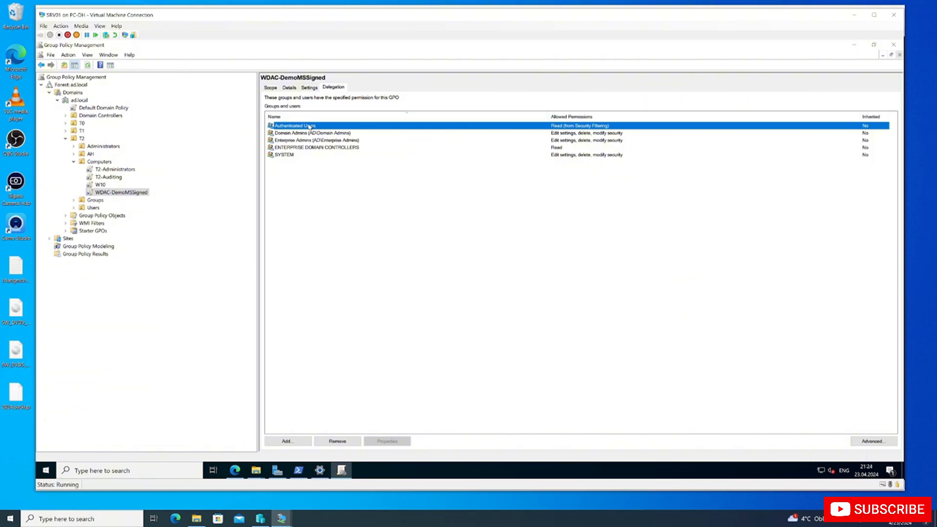
key(Down)
key(Down)
key(Down)
key(Down)
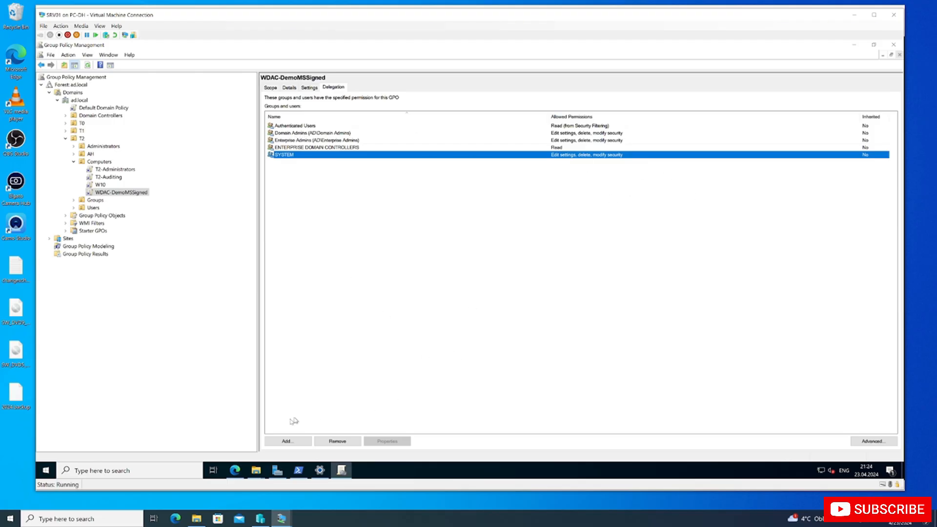
mouse_move(255, 470)
click(299, 446)
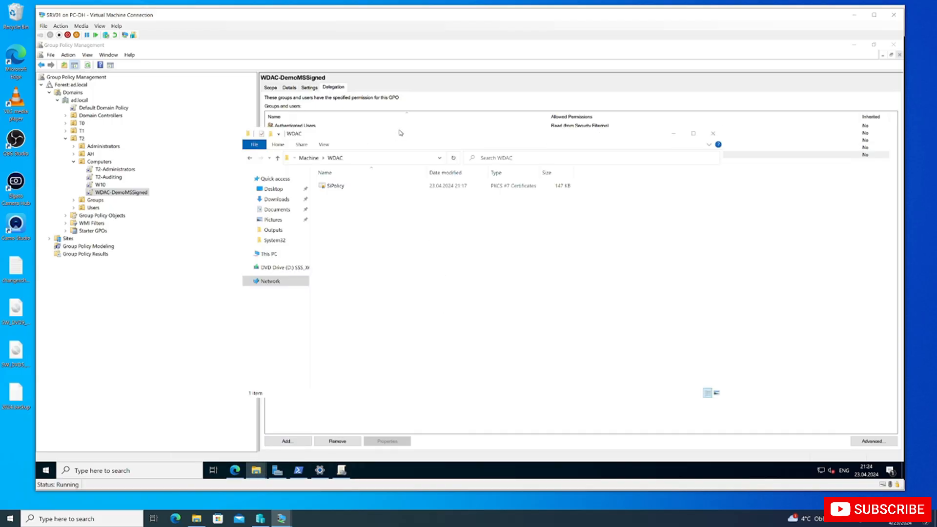
drag(400, 132, 521, 160)
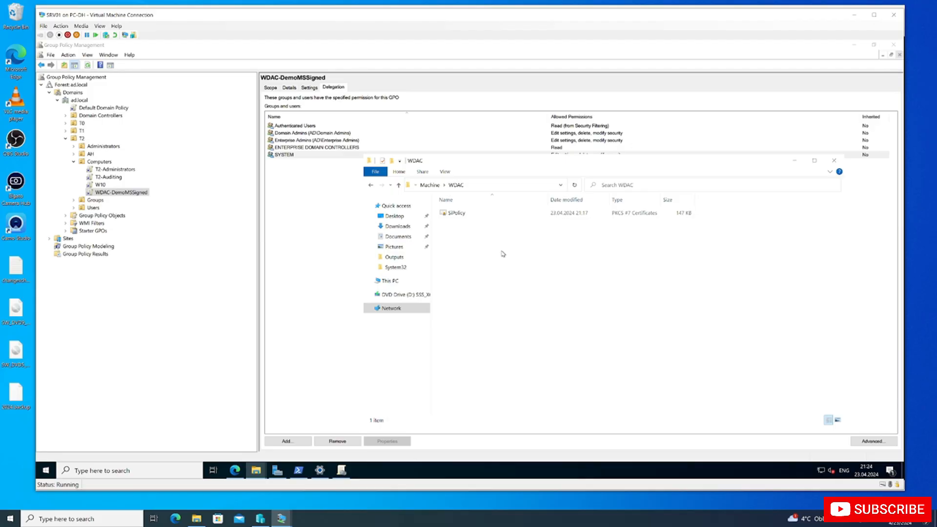
click(130, 192)
right_click(129, 192)
click(147, 194)
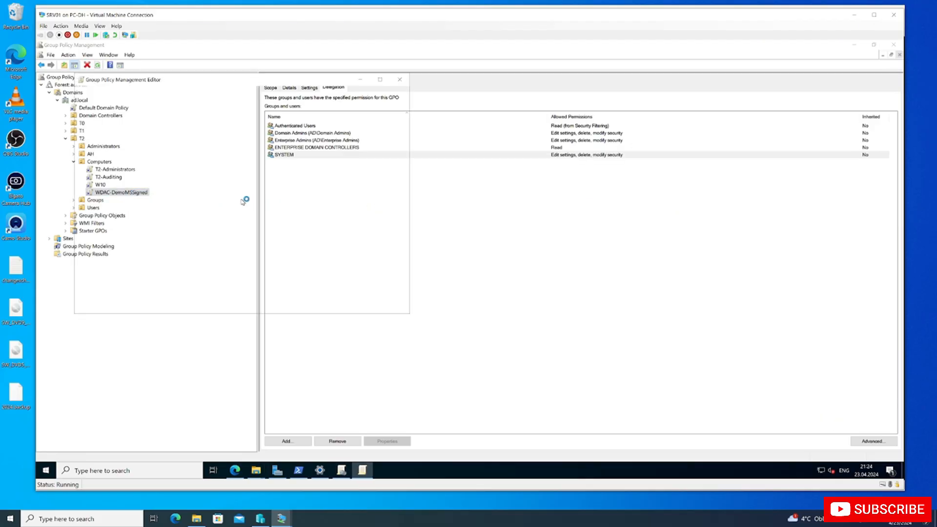
- Under Administrative Templates > System > Device Guard, set Deploy Windows Defender Application Control to Enabled
double_click(110, 128)
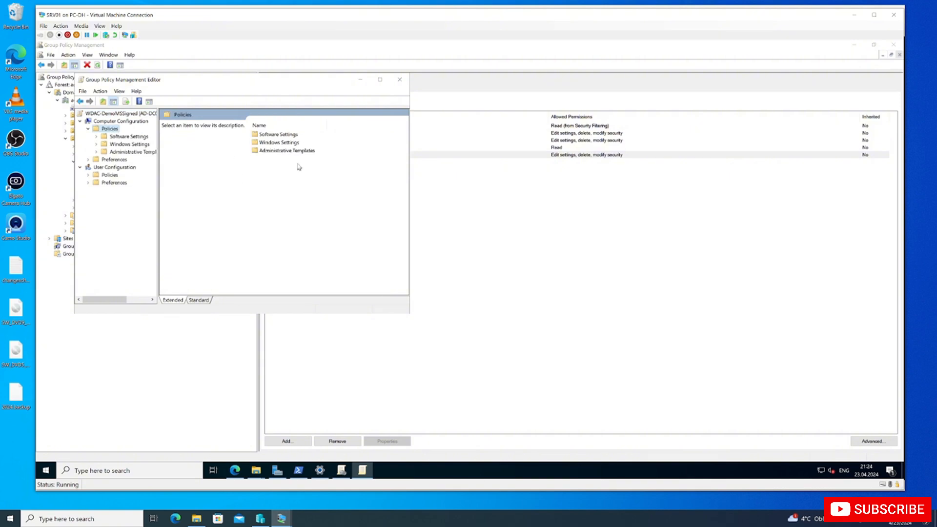
click(298, 152)
click(380, 79)
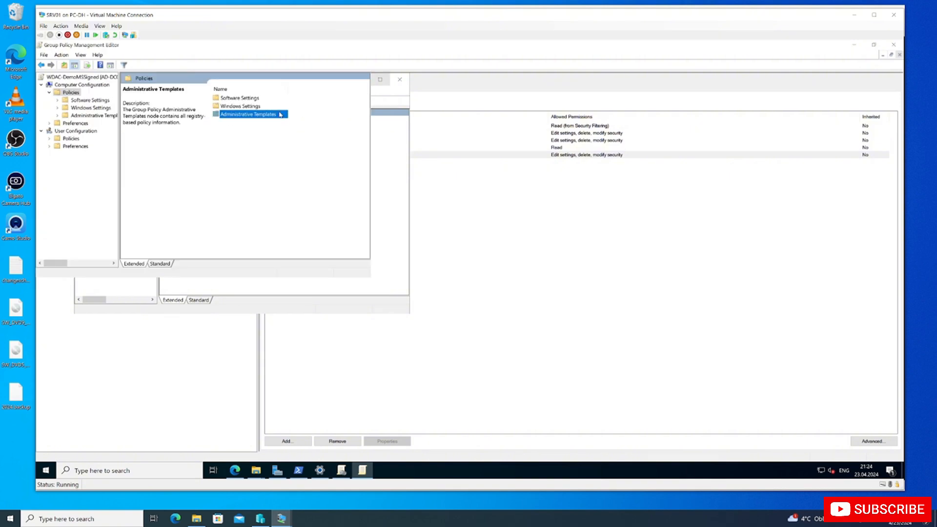
double_click(270, 114)
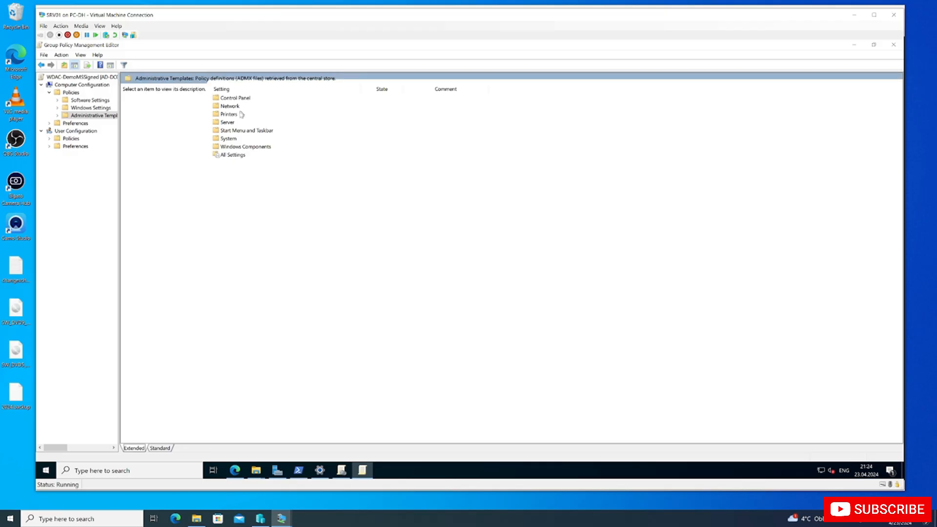
double_click(237, 141)
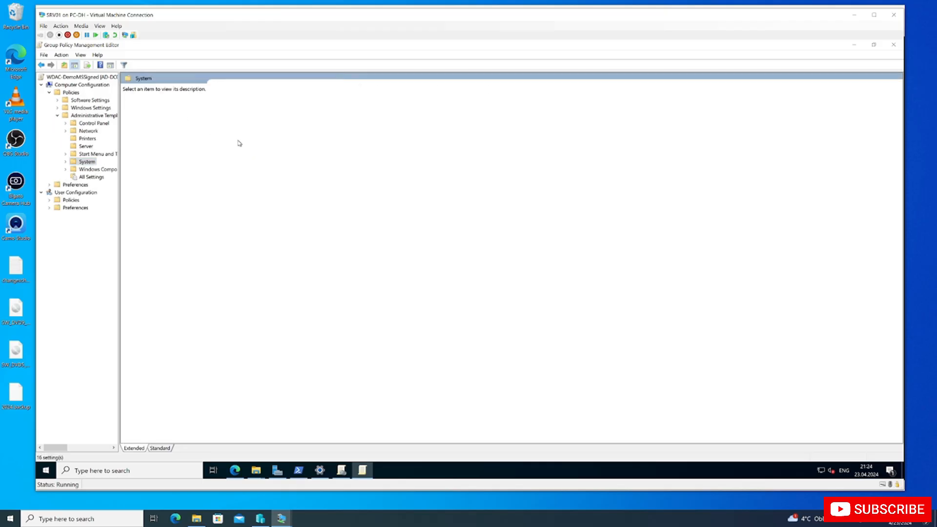
double_click(241, 122)
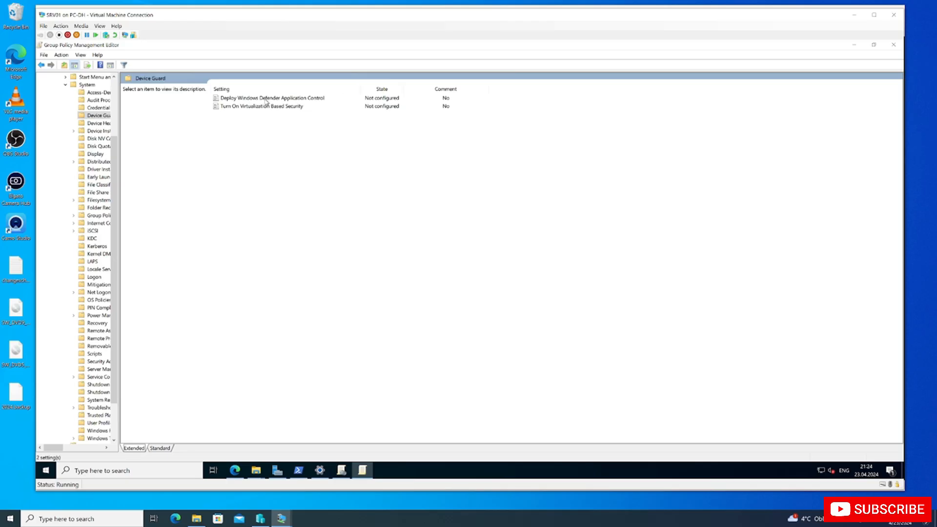
double_click(300, 99)
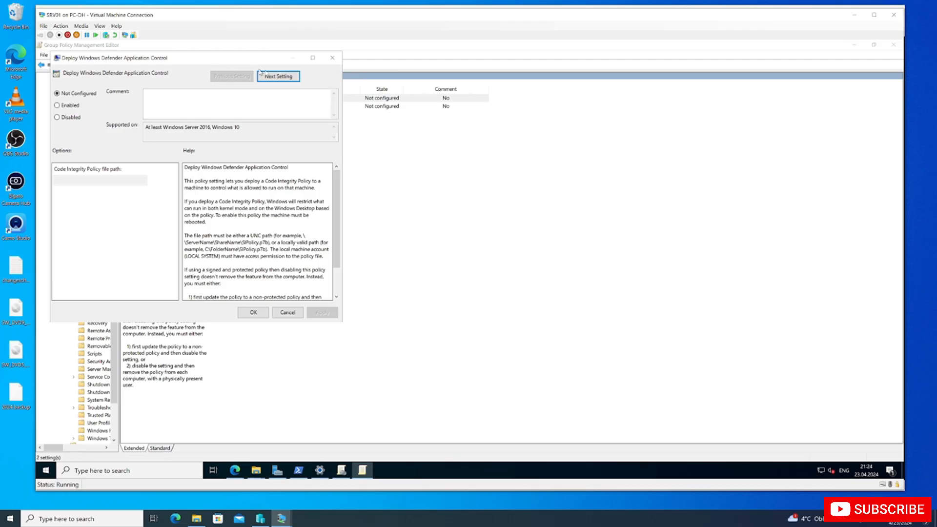
drag(215, 58, 319, 83)
click(161, 131)
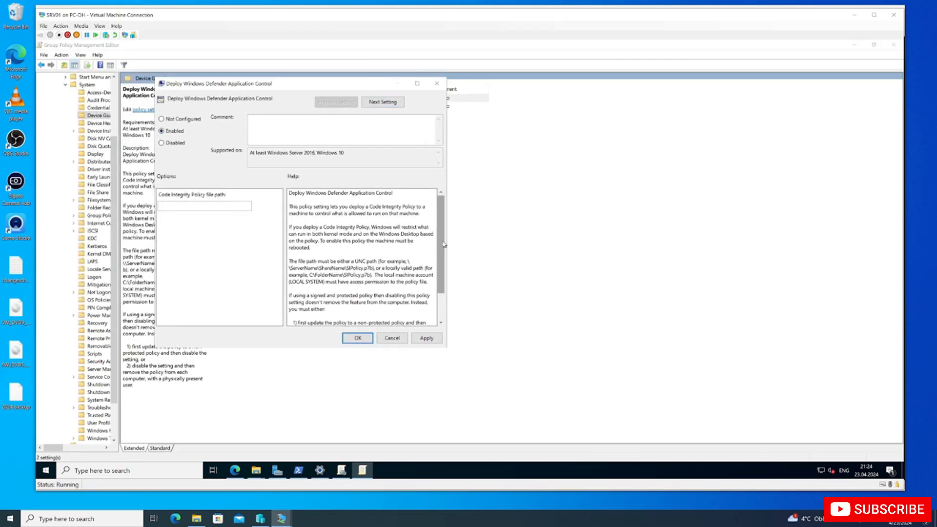
scroll(389, 264, down, 2)
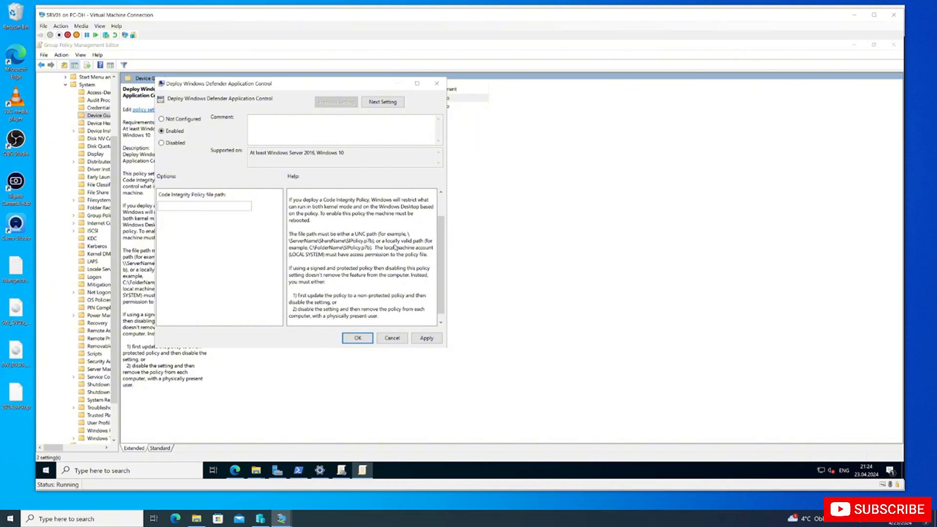
- Copy the full path of the SiPolicy file in the WDAC folder
click(255, 470)
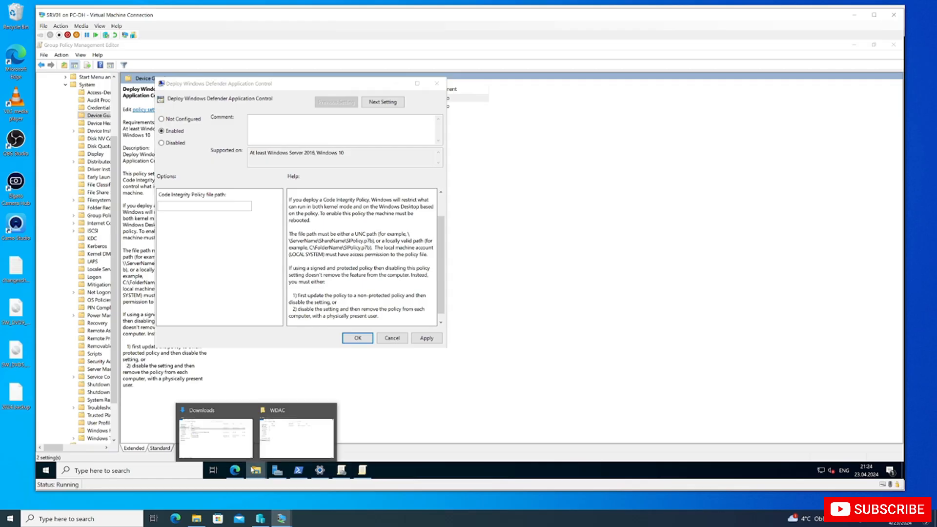
click(300, 446)
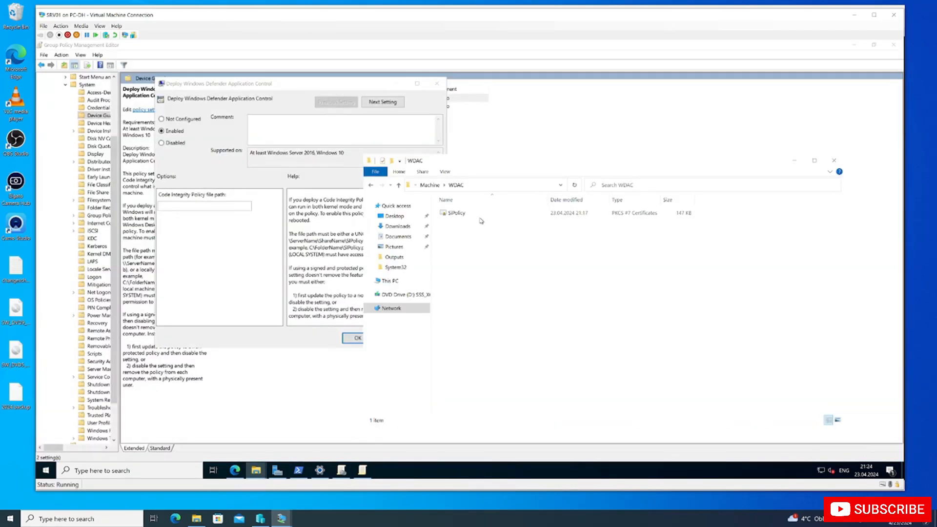
click(478, 217)
shift+right_click(477, 216)
click(457, 250)
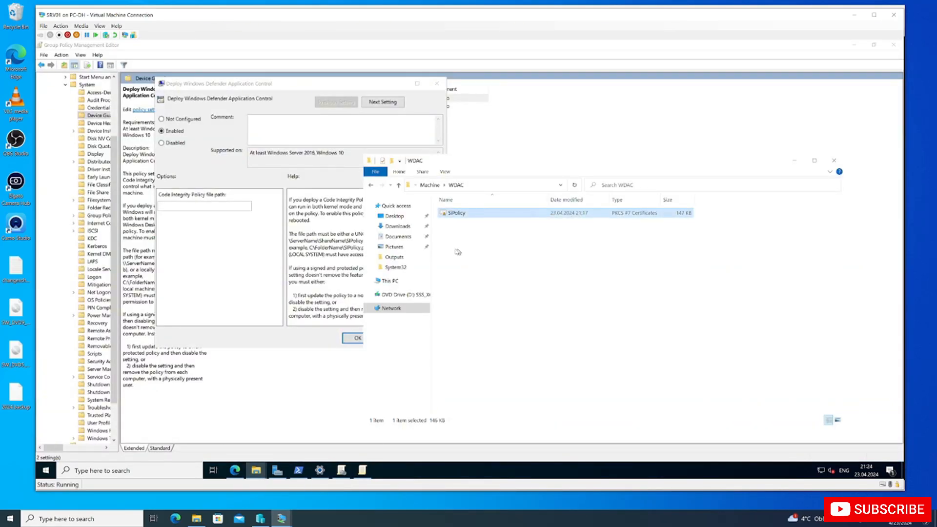
right_click(475, 216)
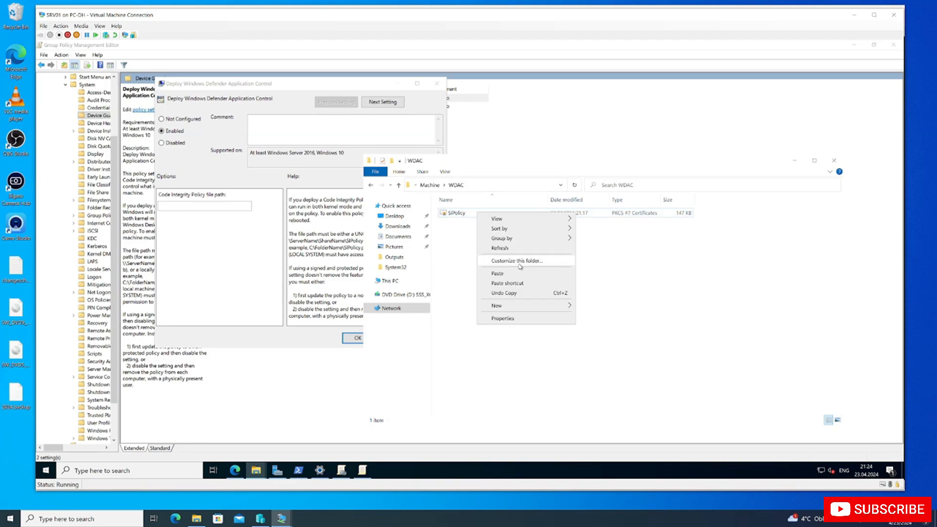
click(462, 259)
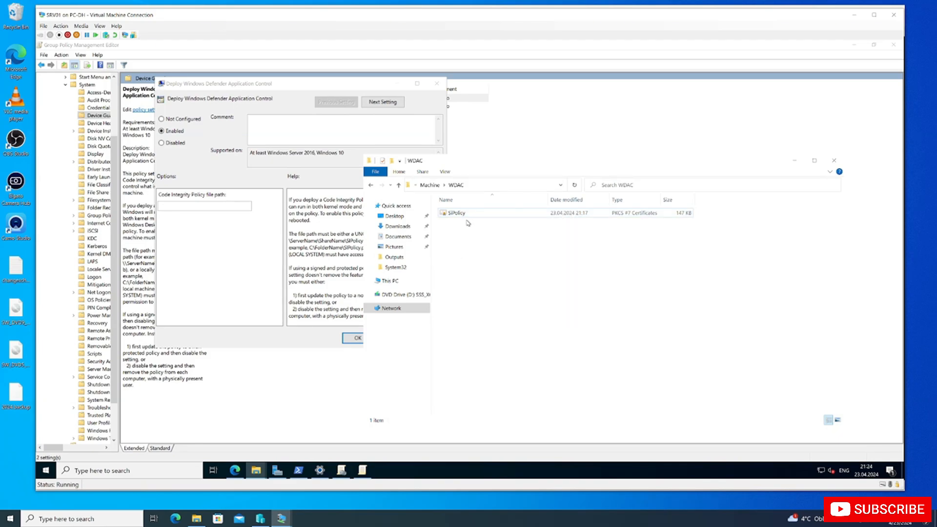
right_click(466, 218)
click(463, 215)
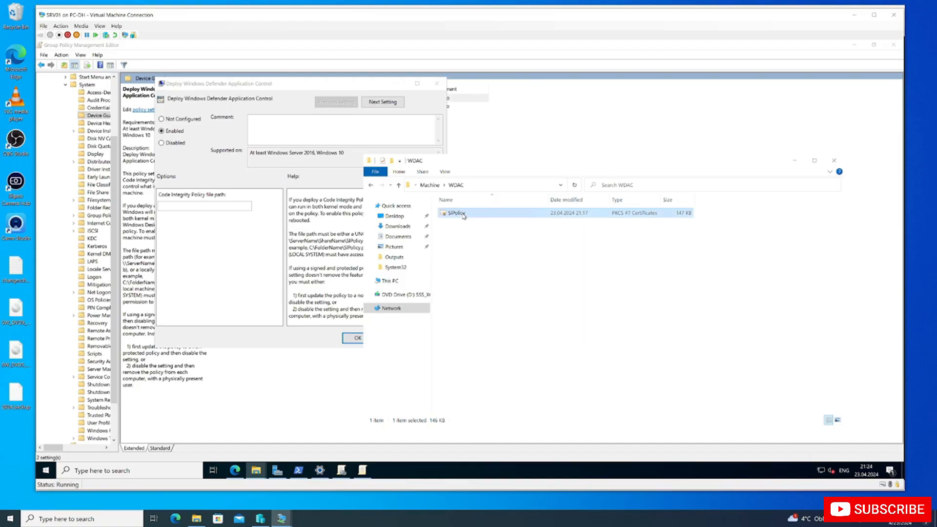
right_click(460, 214)
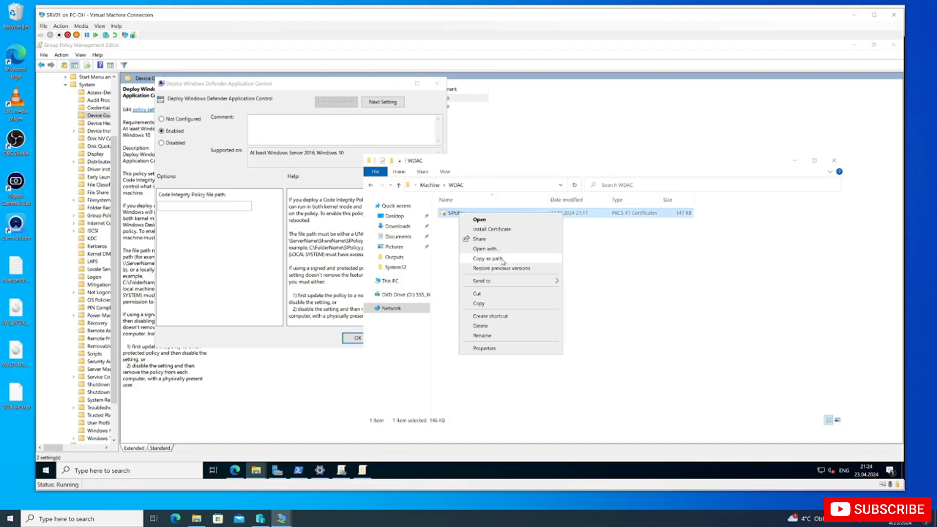
click(502, 259)
- Paste the path into the policy file path box, removing quotes and using ad.local as the server
click(206, 208)
key(ctrl+v)
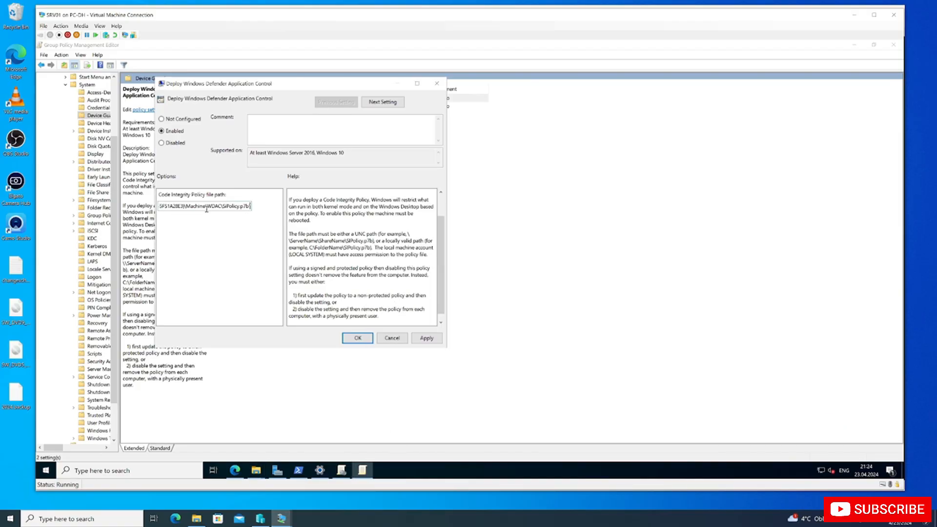
key(BackSpace)
key(Home)
key(Delete)
key(BackSpace)
key(BackSpace)
key(BackSpace)
key(BackSpace)
key(BackSpace)
key(BackSpace)
key(BackSpace)
text(ad.local)
key(ctrl+a)
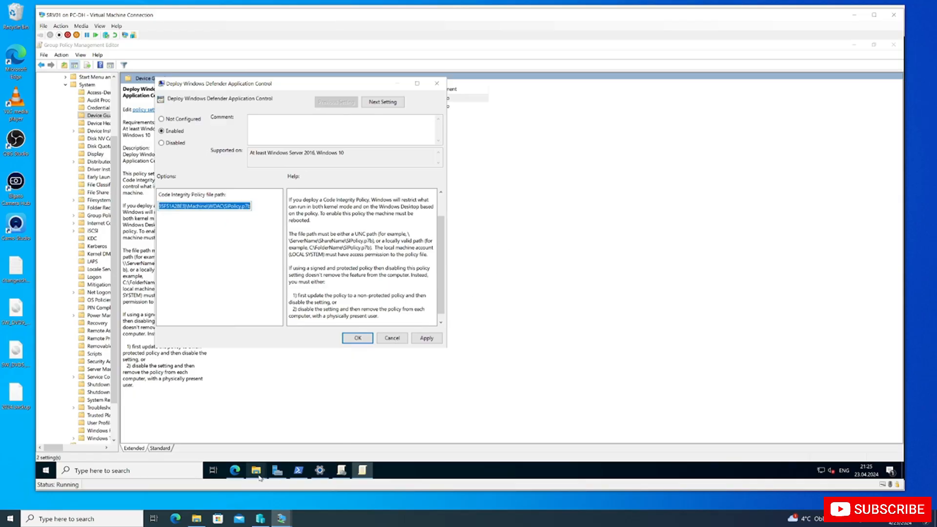
- Verify the path ending in \SiPolicy.p7b via the WDAC folder address bar, then apply and save the setting
mouse_move(259, 477)
click(293, 434)
click(529, 187)
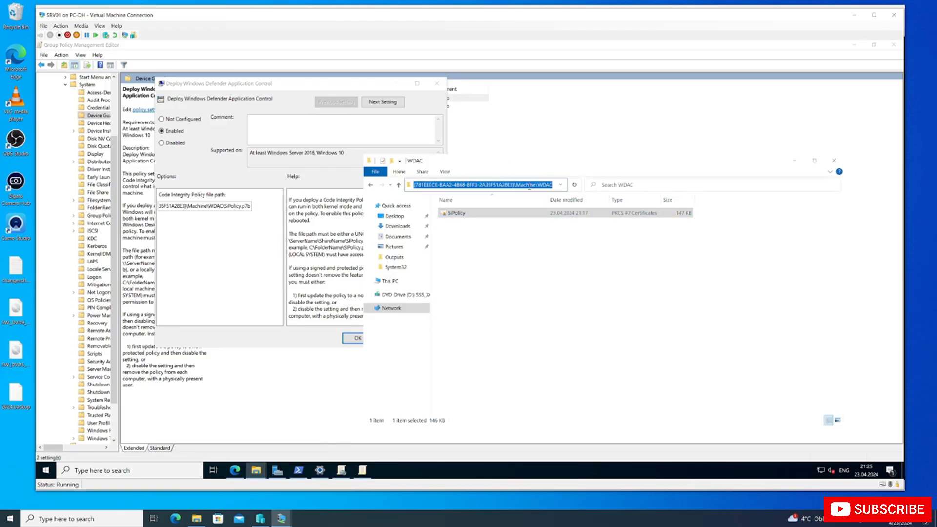
key(End)
text(\SiPolicy.p7b)
key(Return)
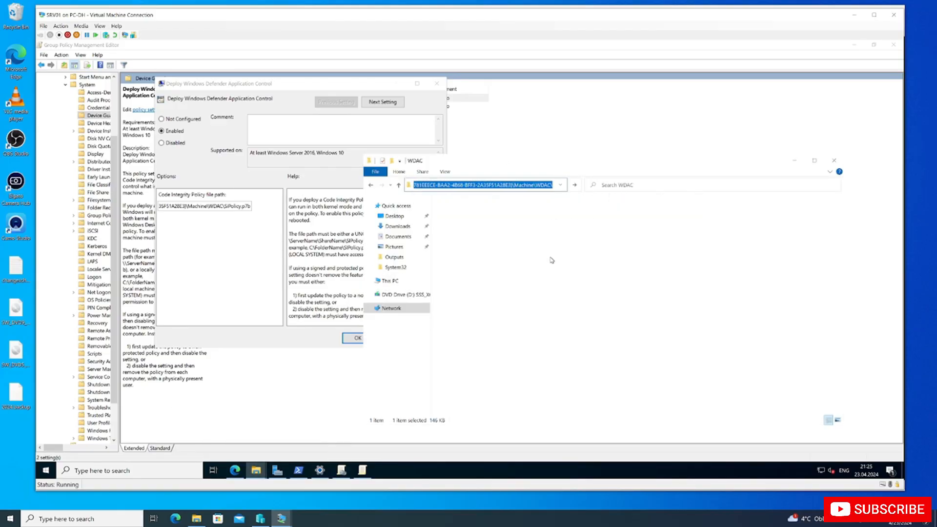
click(257, 261)
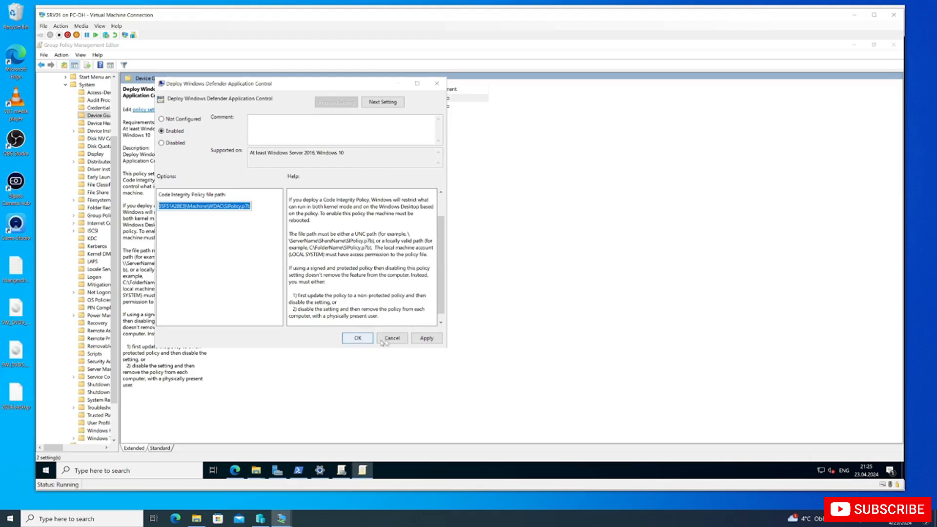
click(429, 339)
click(358, 338)
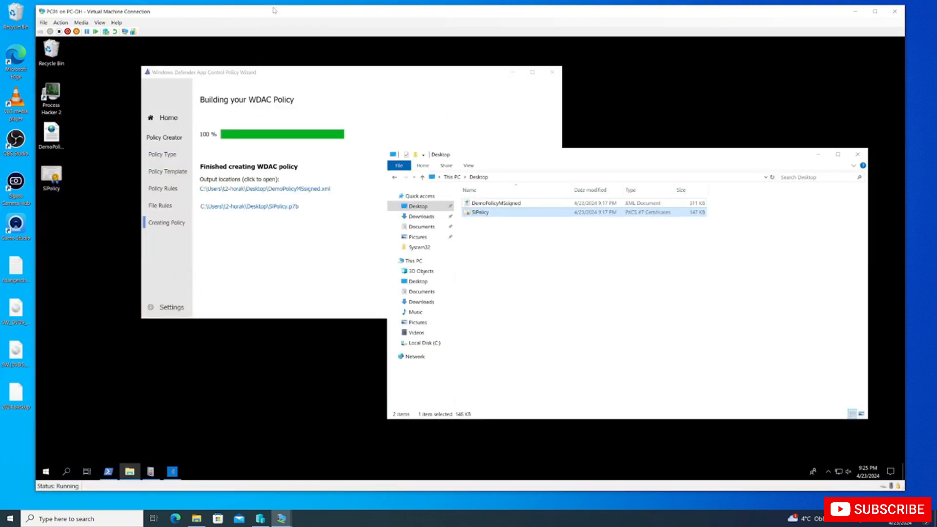
- Close the WDAC Policy Wizard and run gpupdate /force in the PowerShell console
click(462, 157)
click(552, 72)
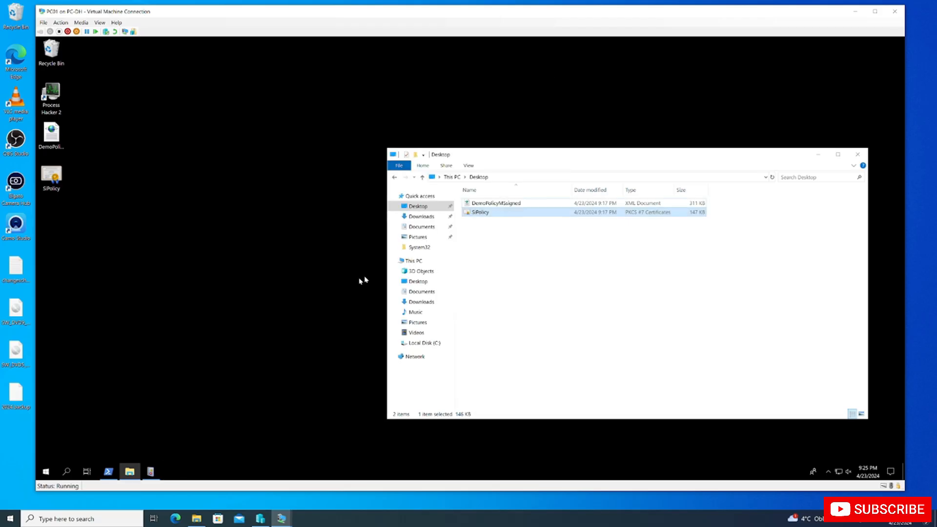
key(super+r)
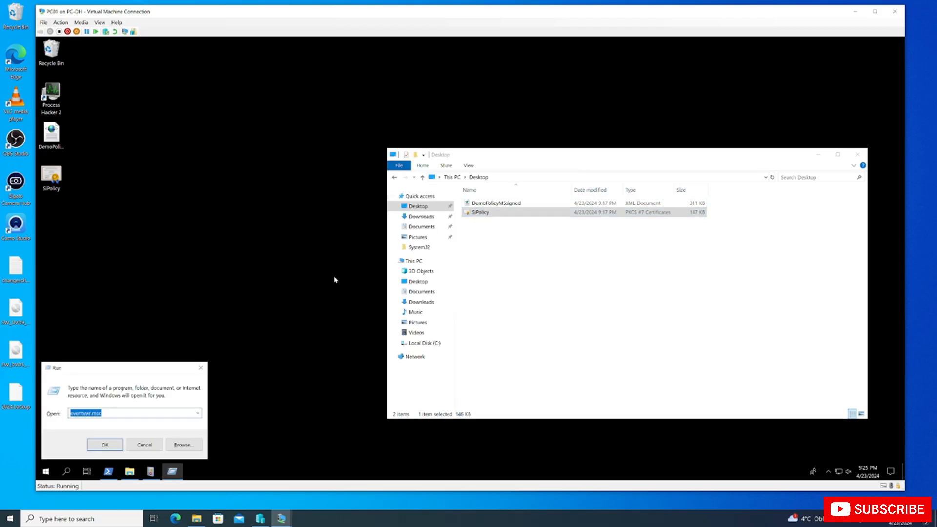
key(super)
click(108, 471)
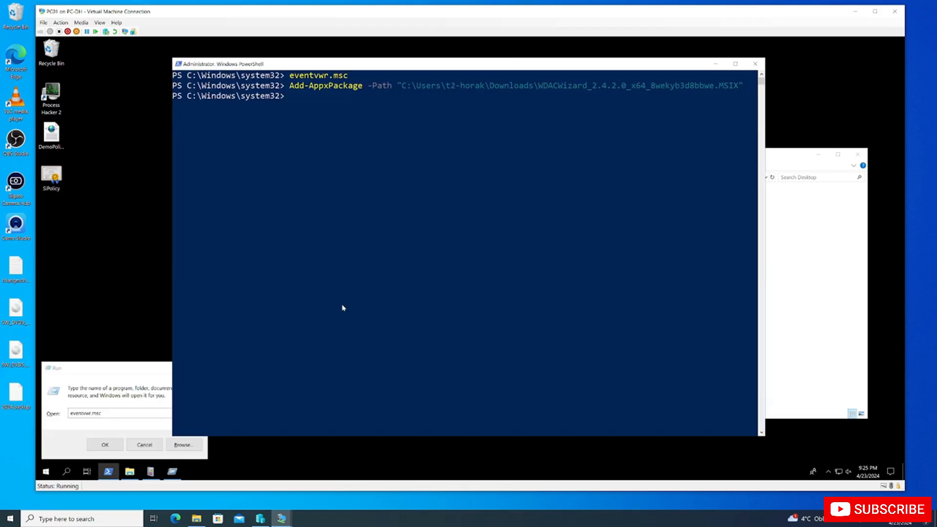
click(341, 305)
text(gpupdate /force)
key(Return)
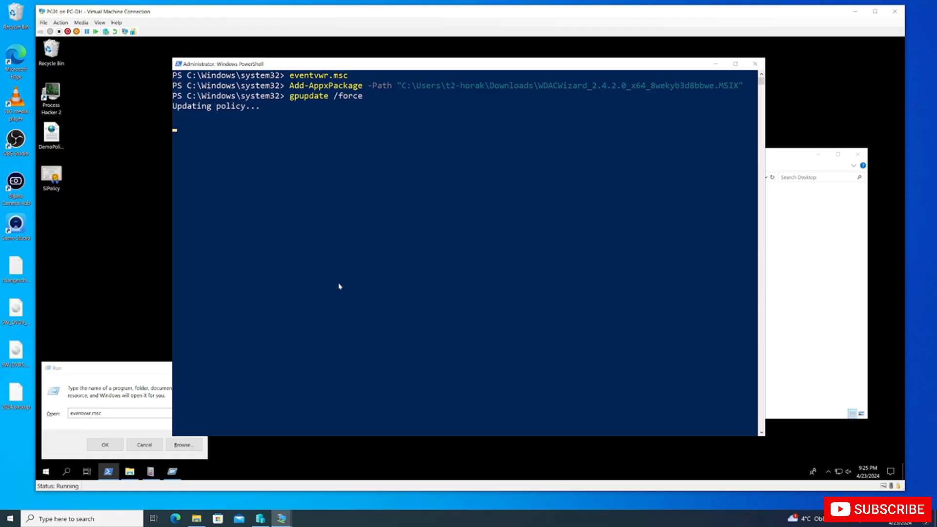
- Open the DeviceGuard Operational log and read event 7010: Reboot required = Yes, Status = 0x0
click(153, 473)
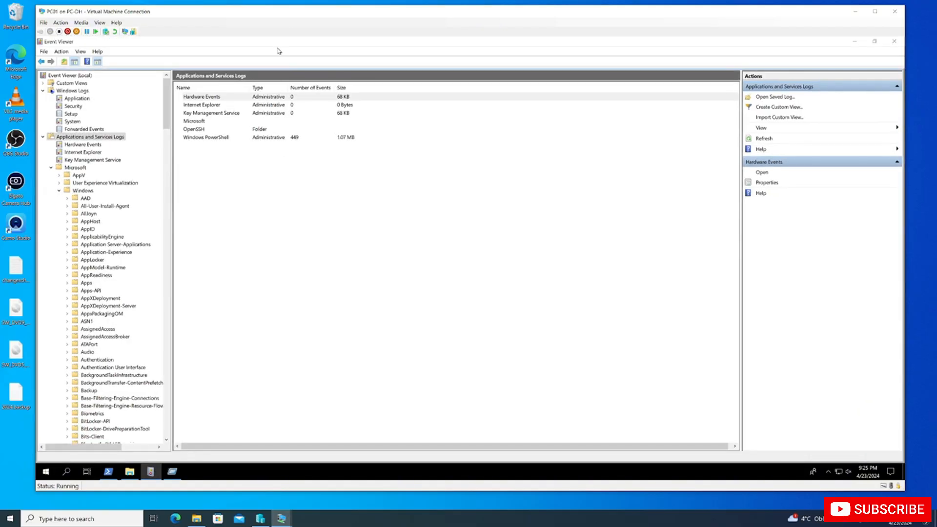
drag(273, 40, 470, 130)
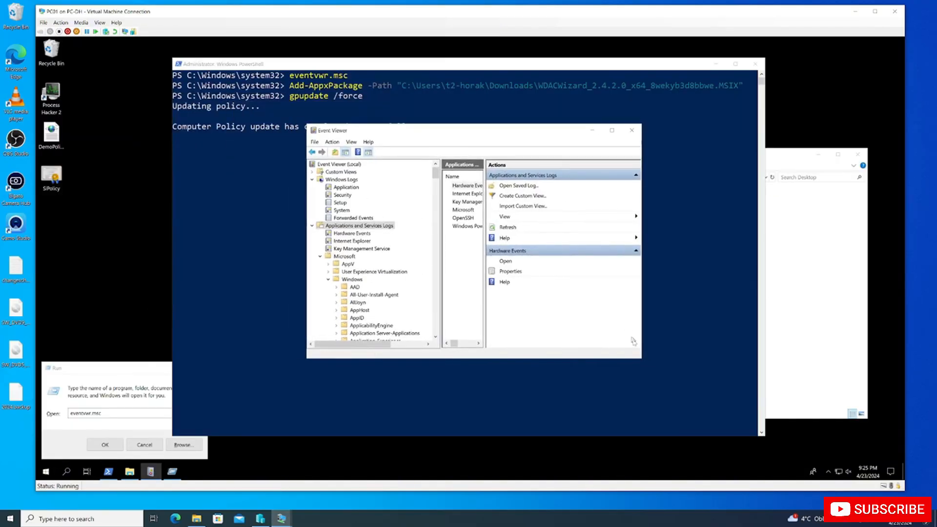
drag(641, 357, 779, 418)
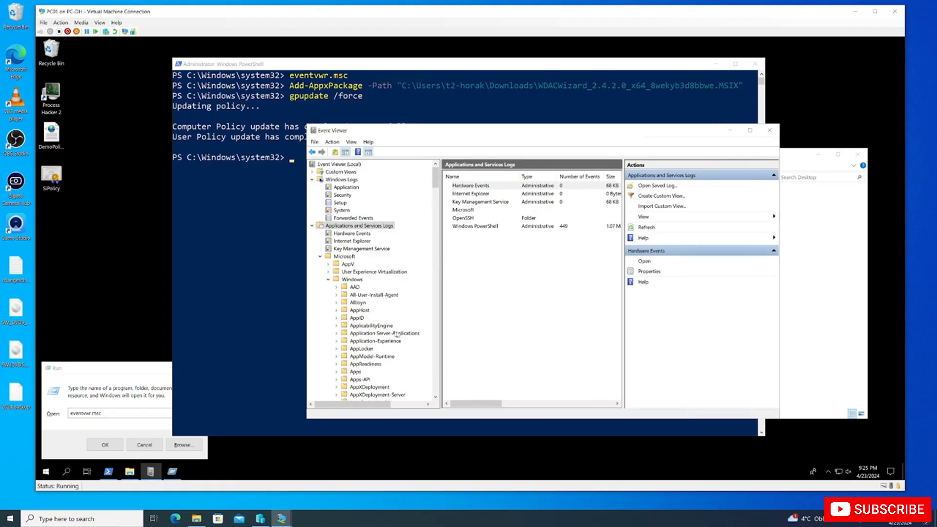
drag(437, 187, 436, 220)
double_click(367, 272)
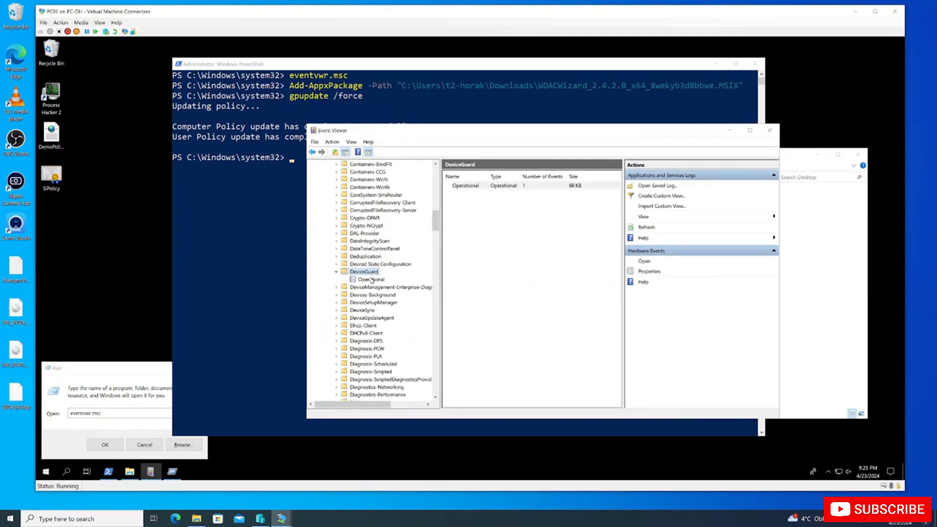
click(372, 279)
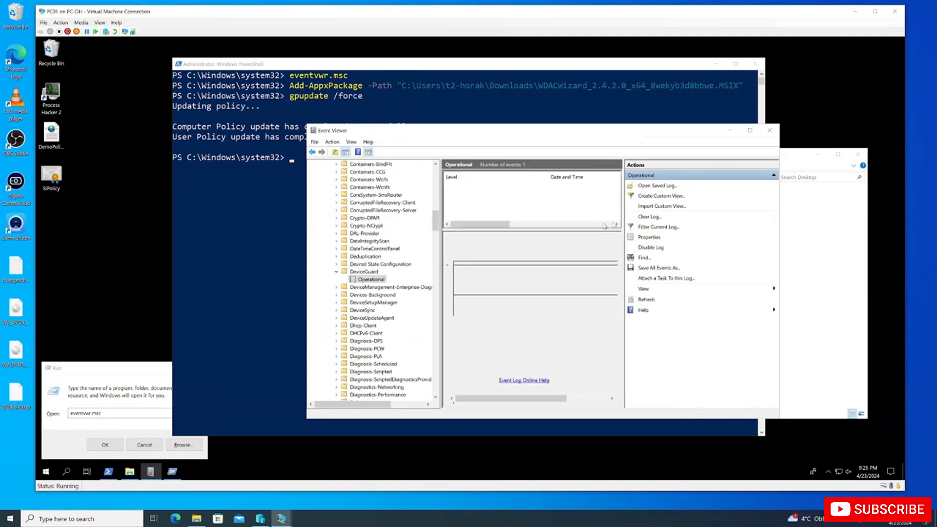
double_click(592, 133)
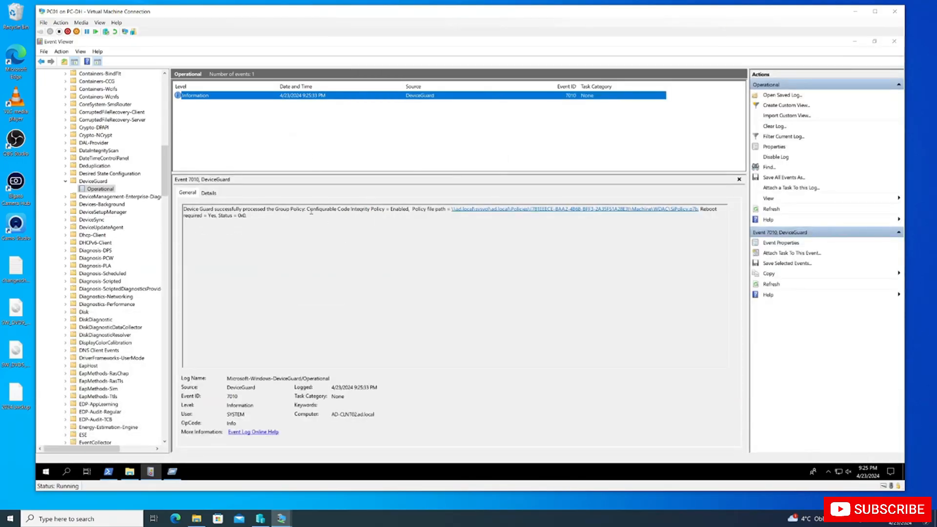
drag(183, 209, 377, 223)
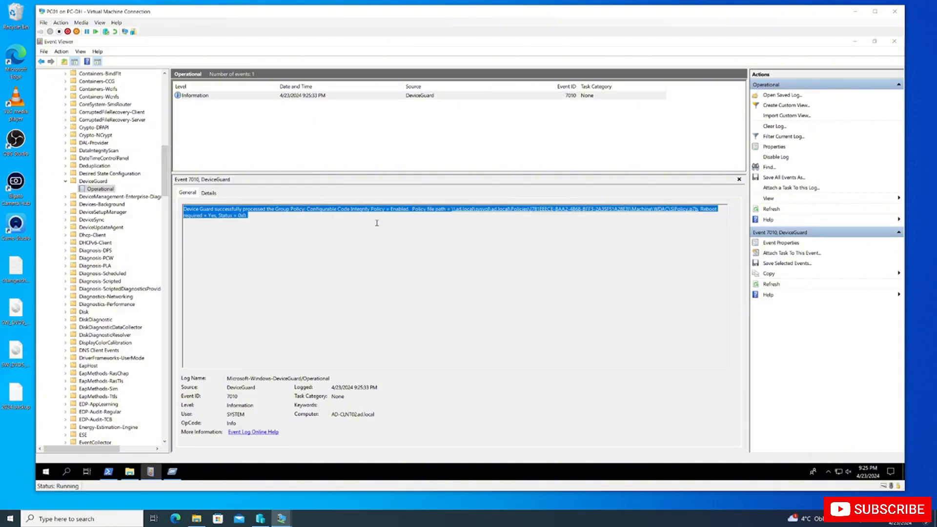
click(380, 223)
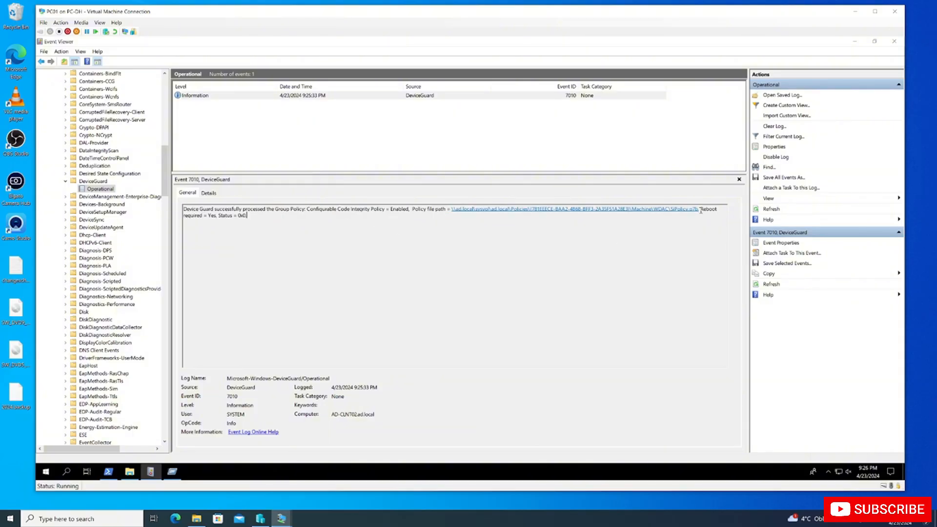
drag(701, 208, 717, 223)
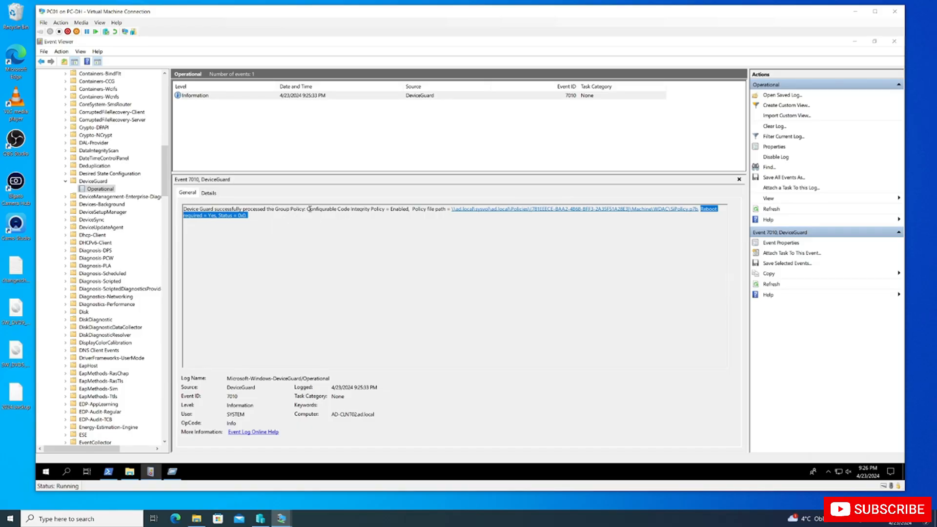
click(108, 471)
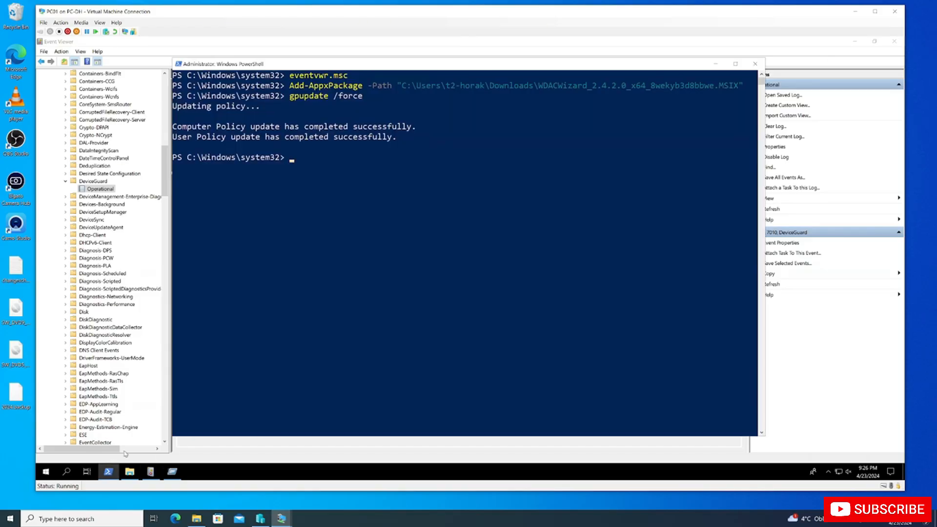
- Restart PC01 from the Start menu's power options
click(46, 471)
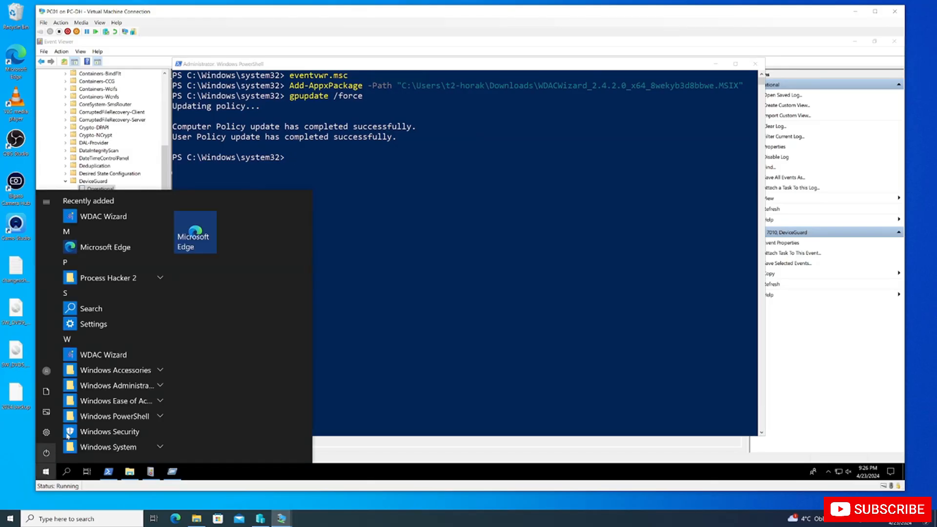
click(46, 452)
click(68, 432)
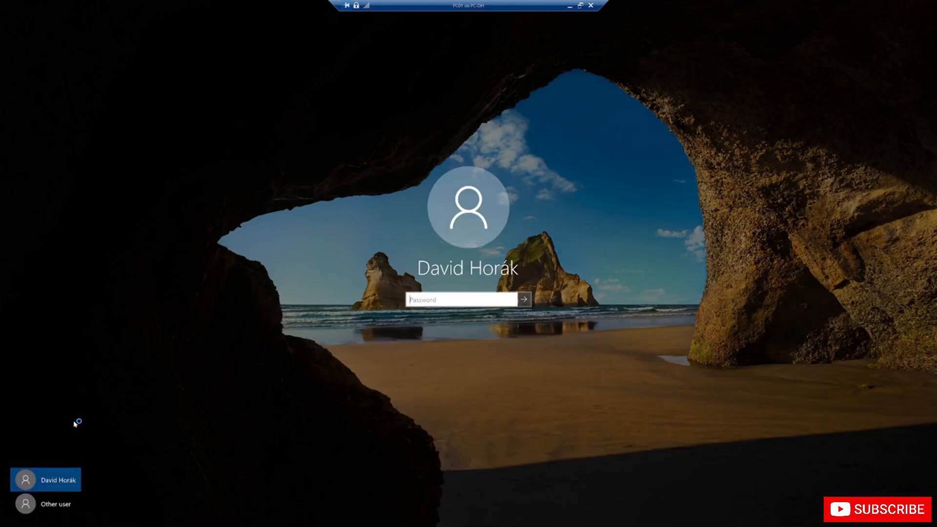
- Choose Other user and enter the domain user name and the account password
double_click(502, 4)
double_click(403, 14)
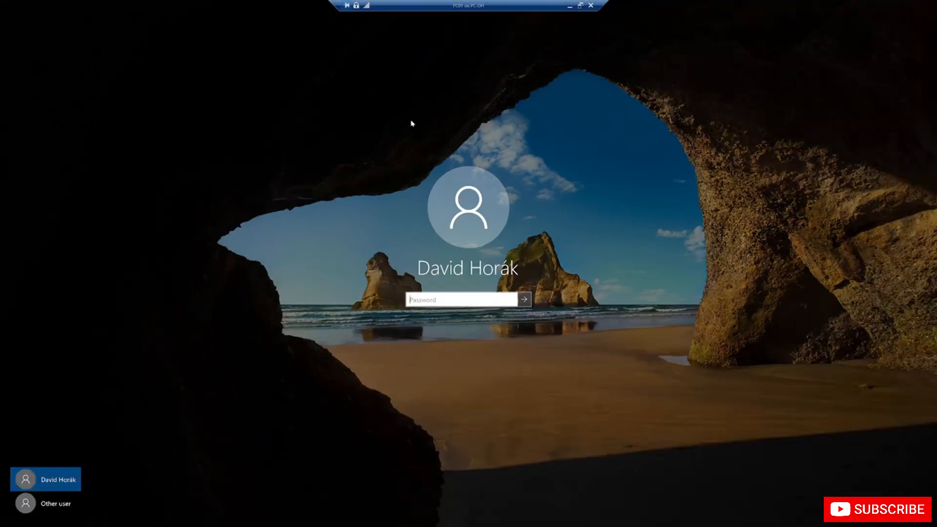
click(68, 506)
text(t)
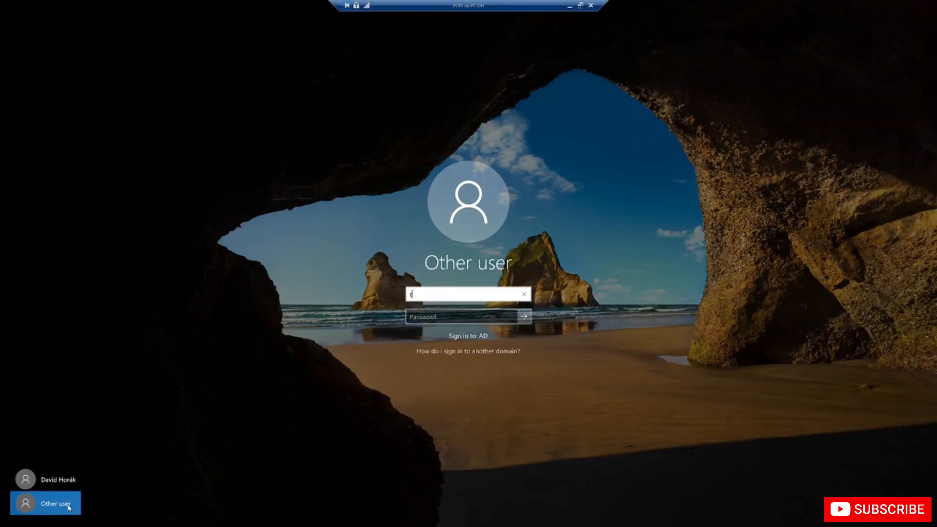
text(2-horak)
key(Tab)
text(••••)
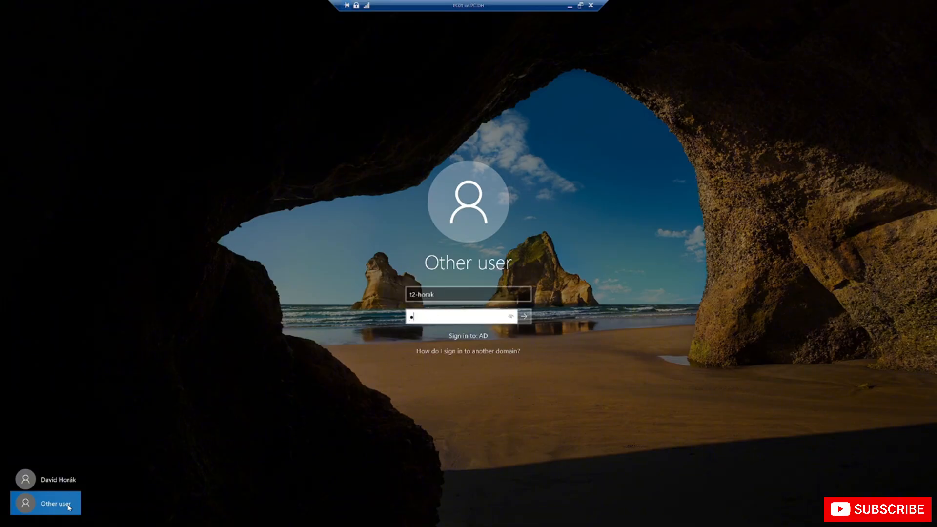
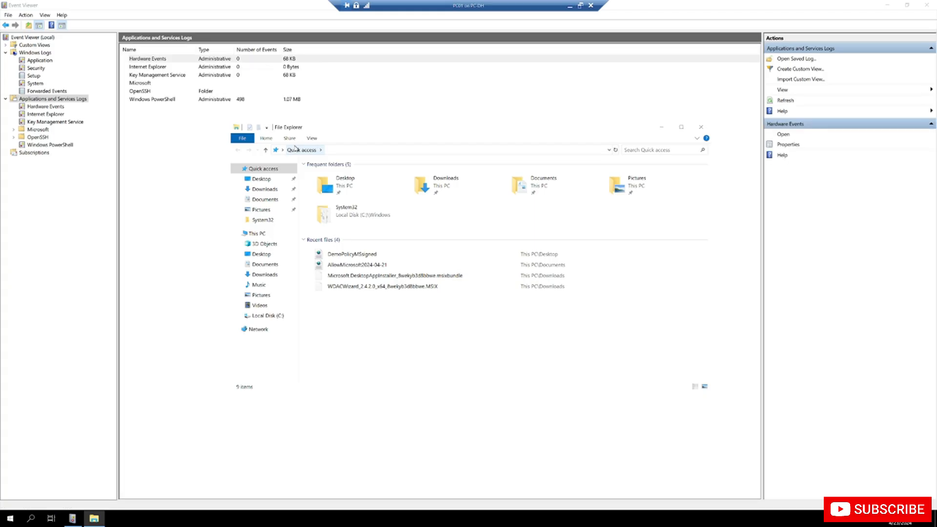
- Expand Microsoft > Windows logs and open the DeviceGuard Operational log
double_click(48, 131)
double_click(47, 152)
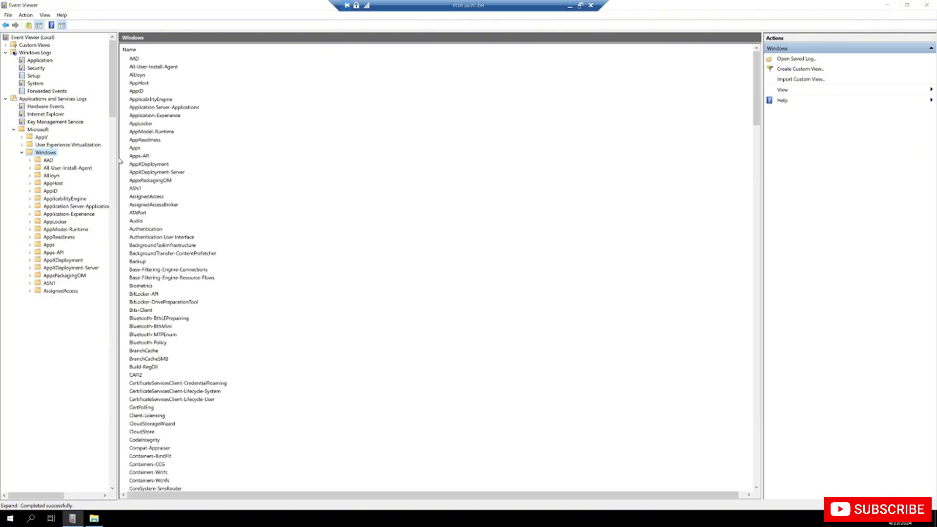
drag(118, 158, 161, 159)
scroll(69, 362, down, 4)
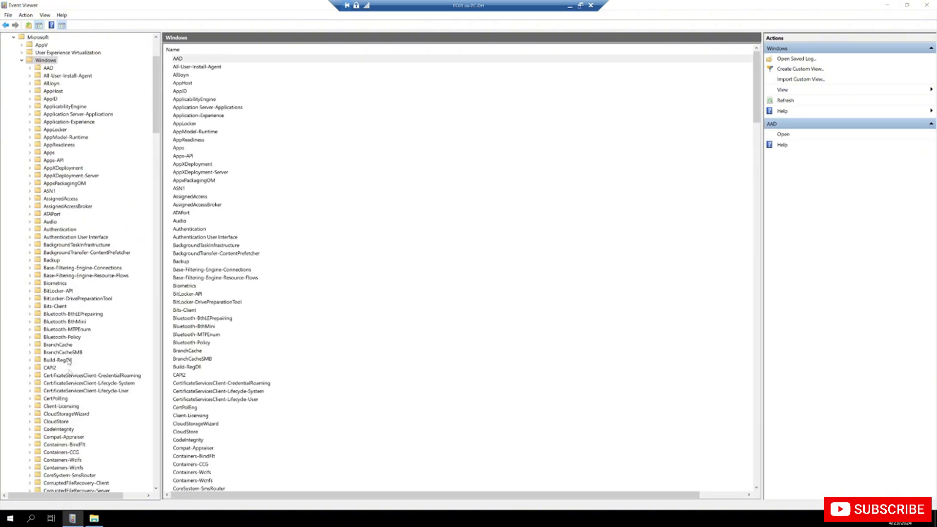
scroll(72, 410, down, 4)
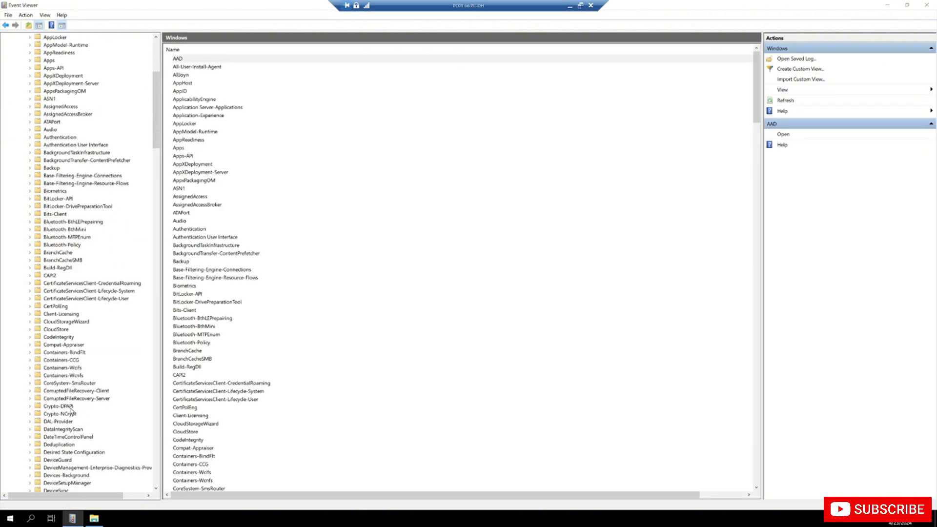
double_click(70, 460)
click(70, 466)
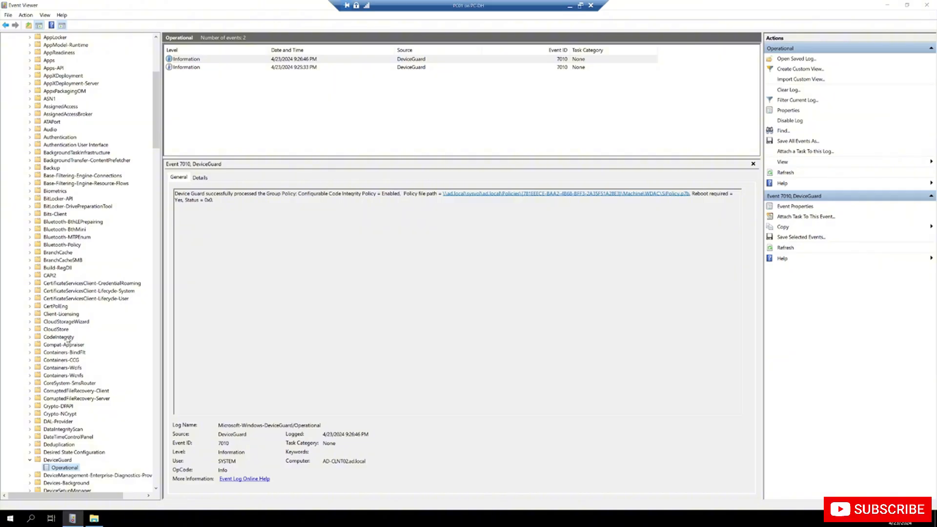
- Open the CodeIntegrity Operational log's six events, then bring File Explorer forward
double_click(67, 337)
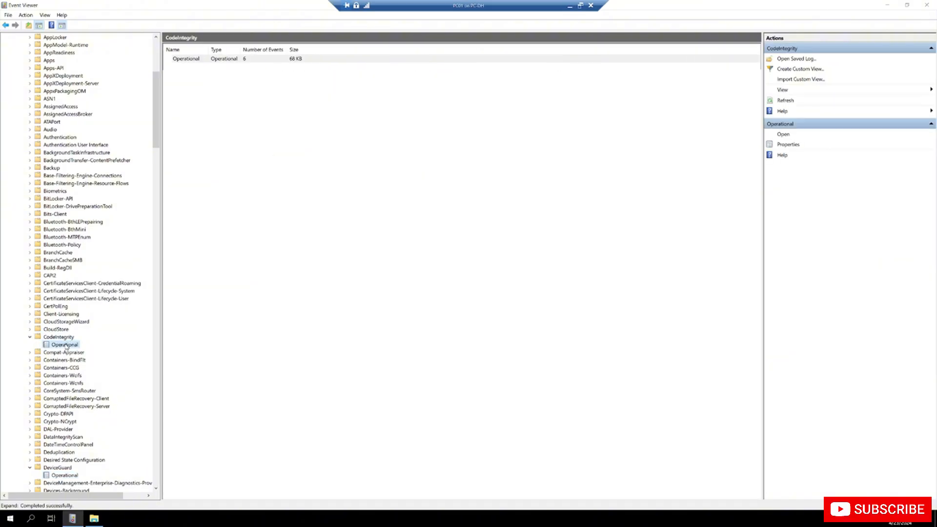
click(66, 345)
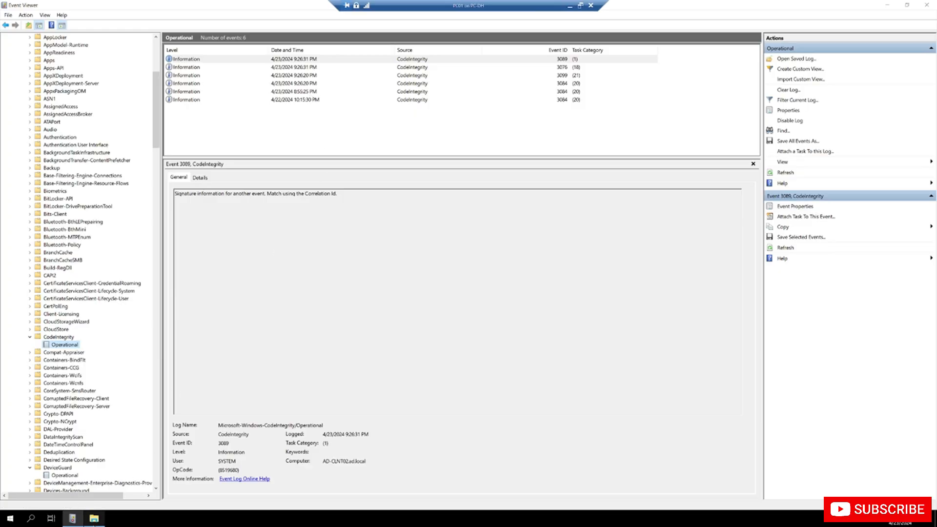
click(95, 518)
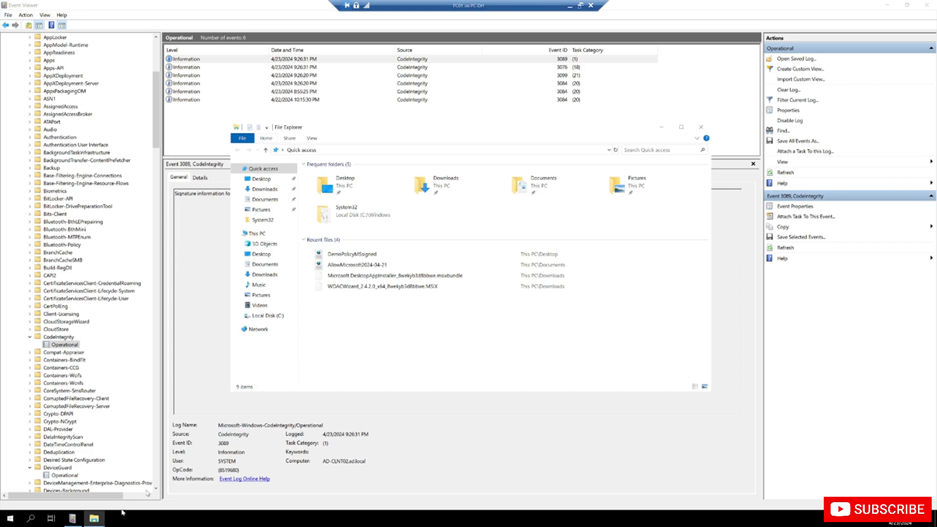
- Launch ProcessHacker from C:\Tools\Process Hacker 2
click(273, 315)
double_click(342, 203)
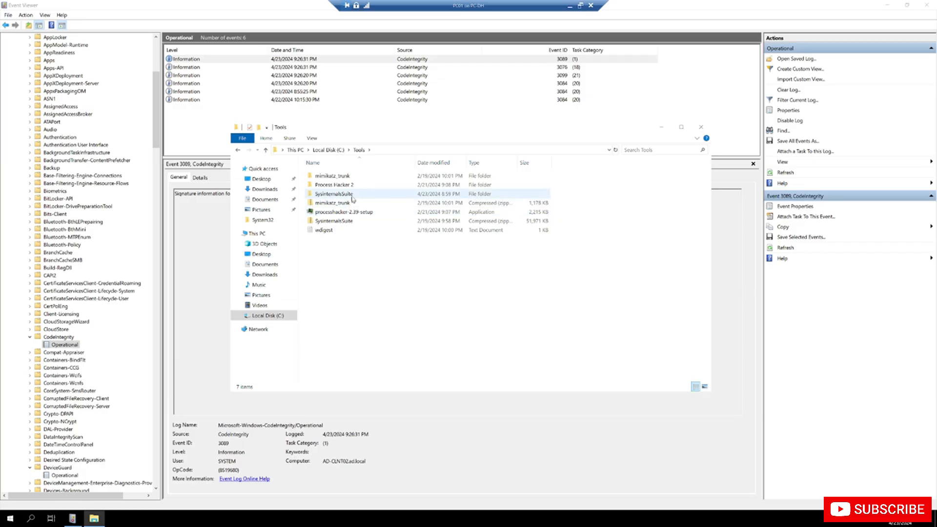
double_click(351, 186)
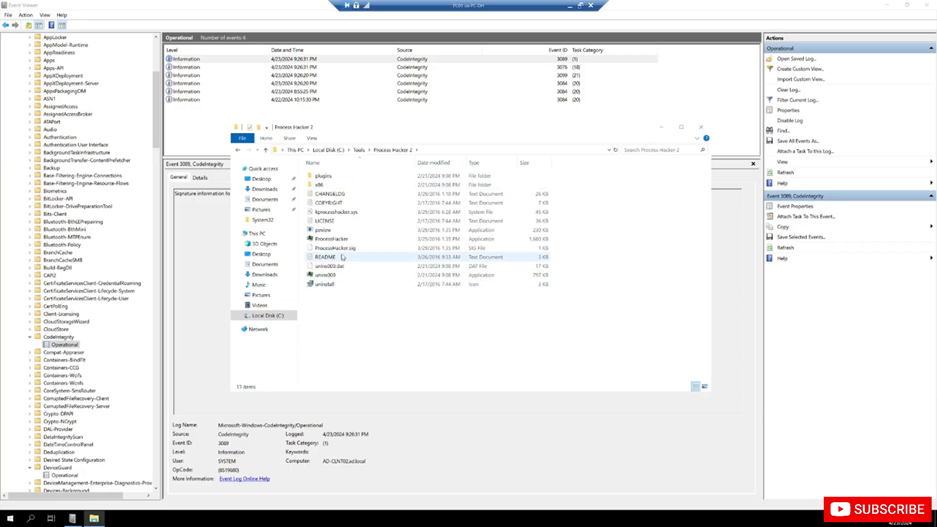
double_click(344, 238)
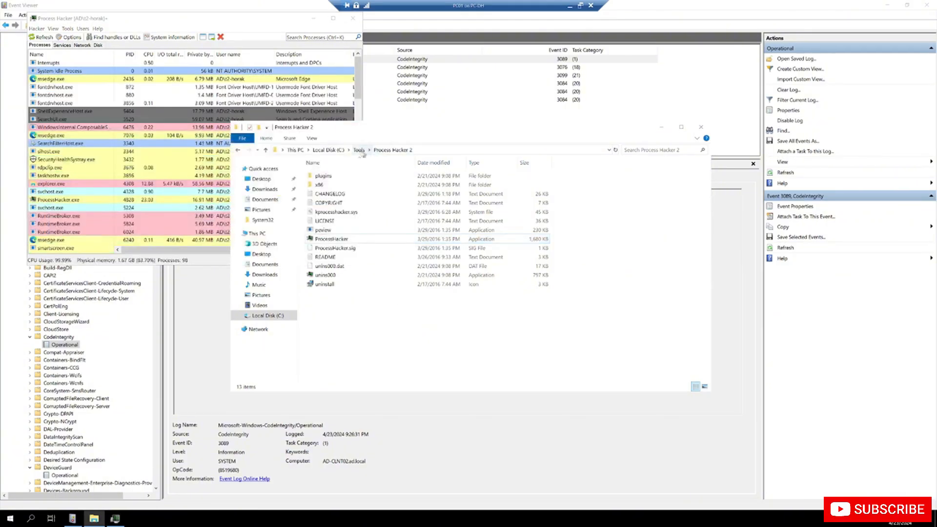
- Launch Autoruns from C:\Tools\SysinternalsSuite, allowing it past the security warning
click(359, 150)
double_click(361, 195)
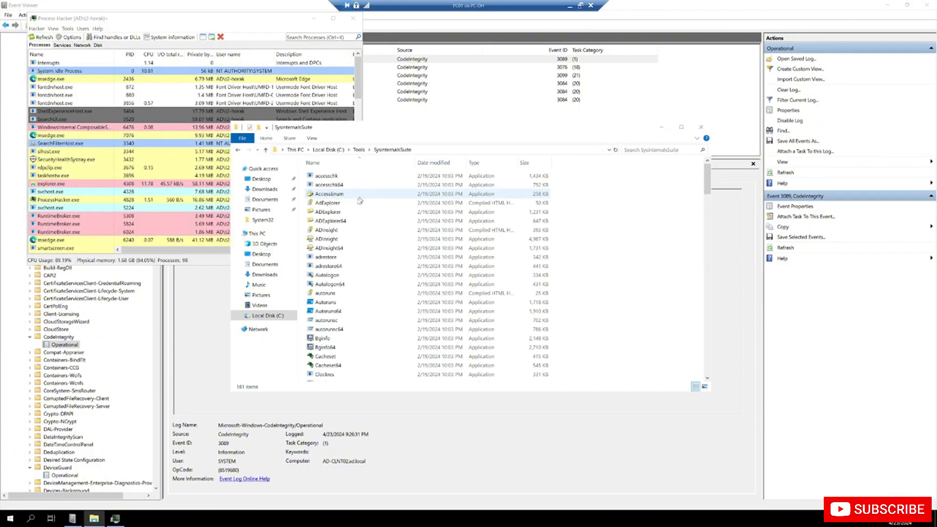
double_click(355, 305)
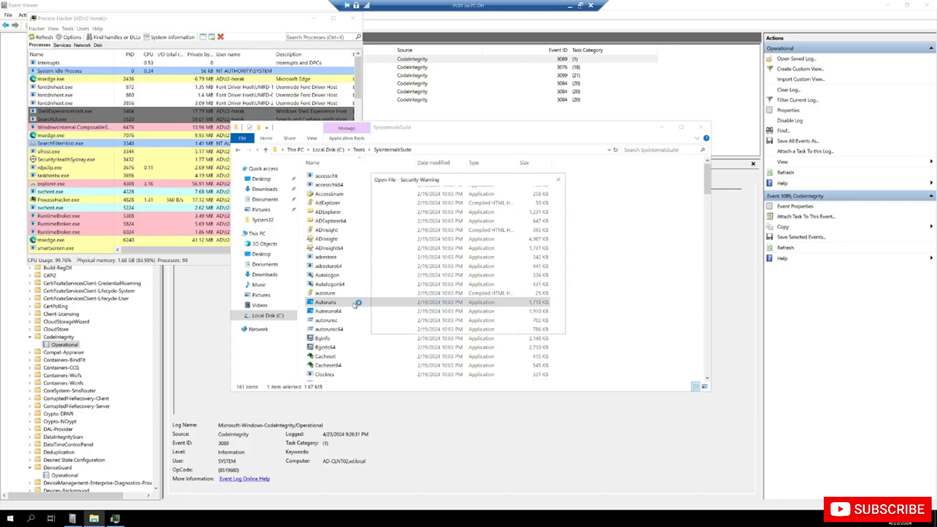
click(495, 272)
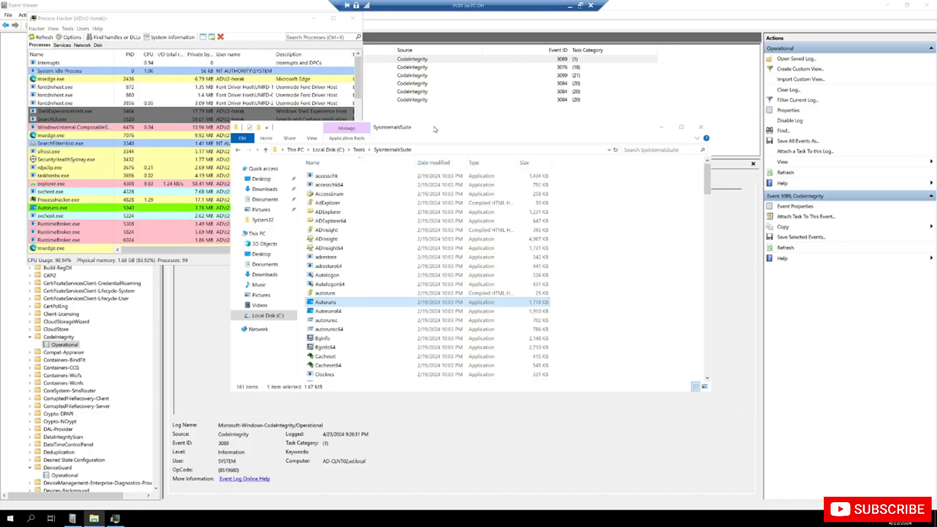
- Reopen the SysinternalsSuite folder and browse its 161 items
click(359, 150)
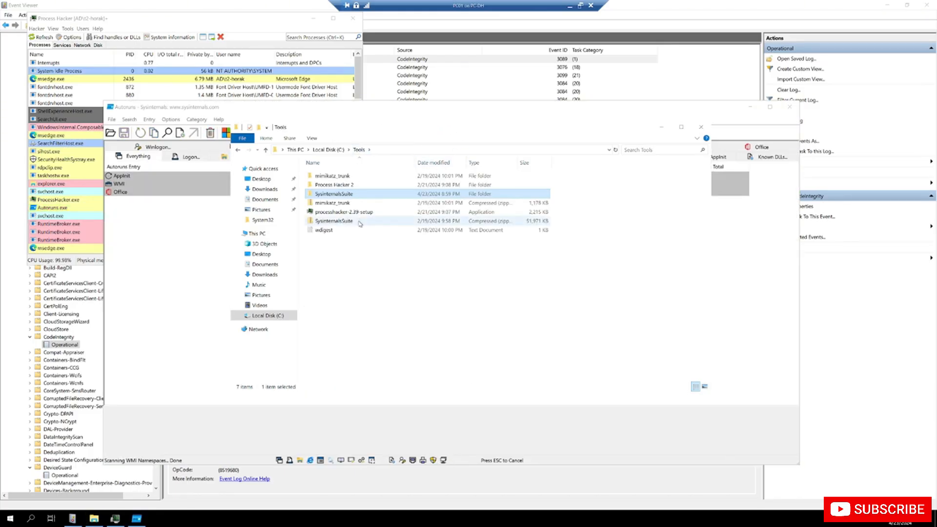
double_click(361, 194)
scroll(392, 293, down, 20)
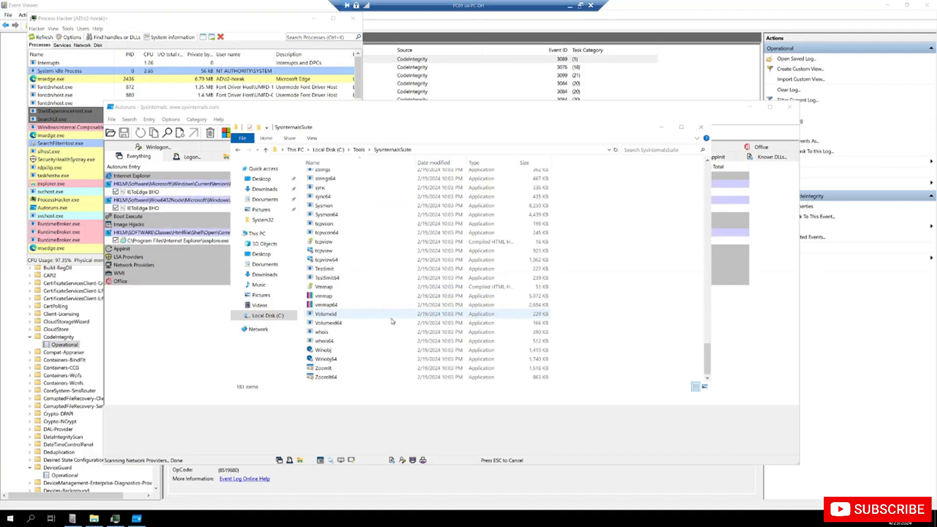
scroll(369, 325, down, 1)
scroll(361, 312, up, 15)
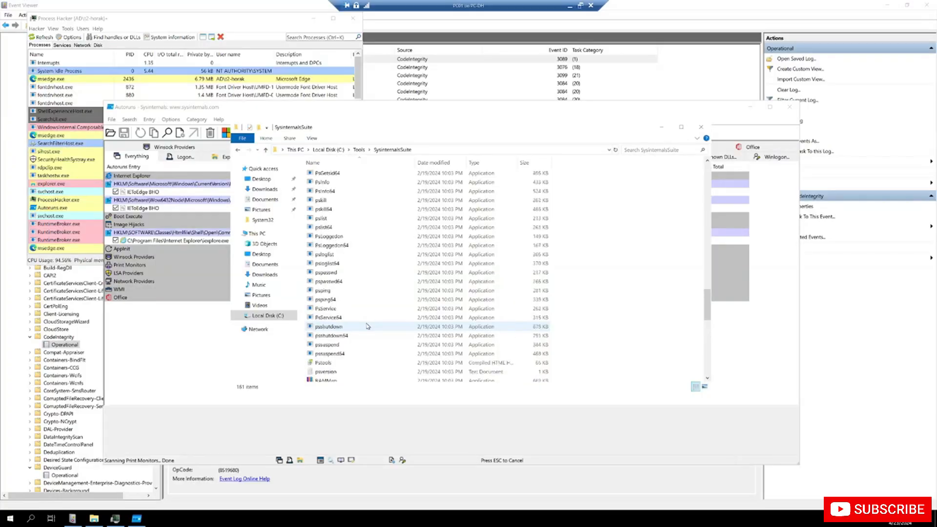
scroll(345, 283, up, 4)
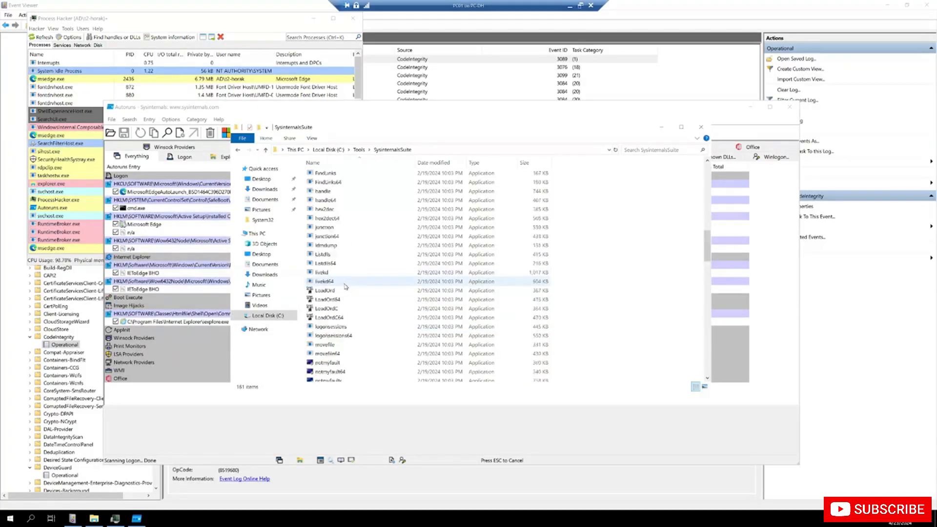
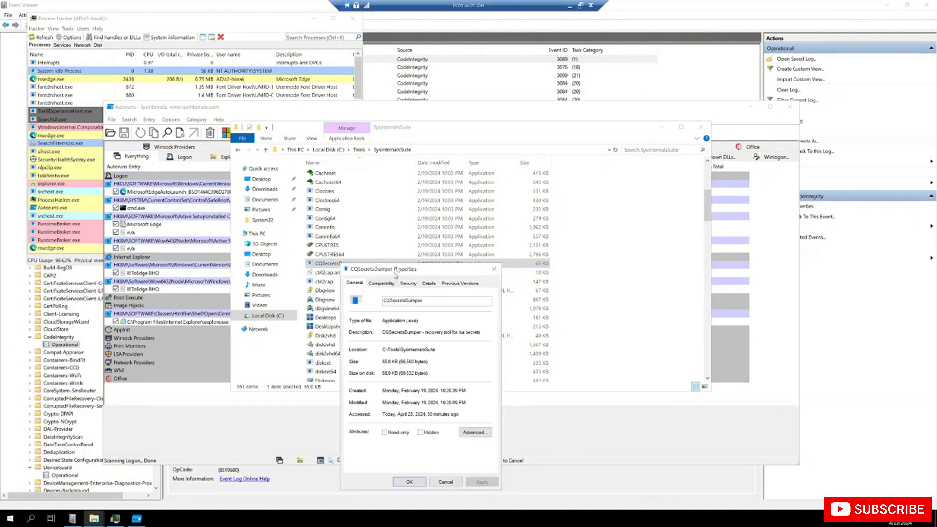
- Review CQSecretsDumper's details (LSA-secrets recovery tool, version 0.2.0.0), then close its properties
click(429, 284)
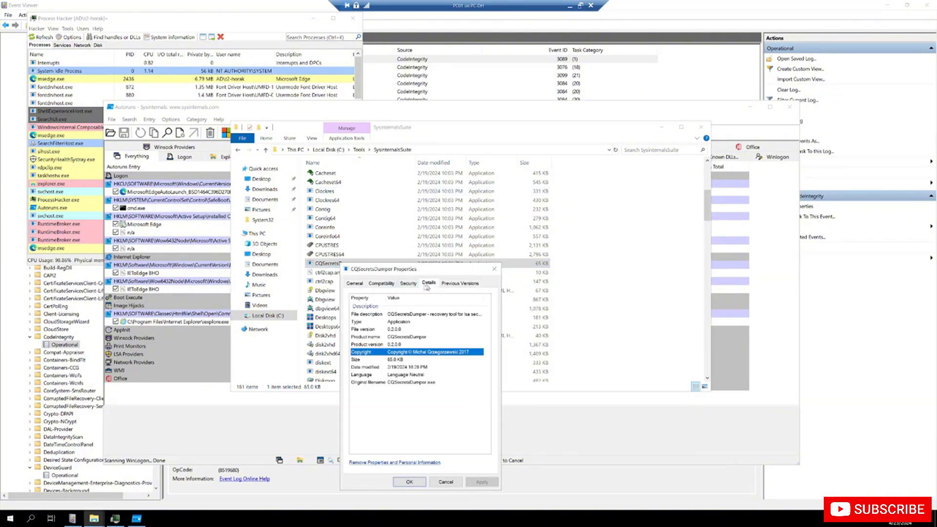
click(494, 269)
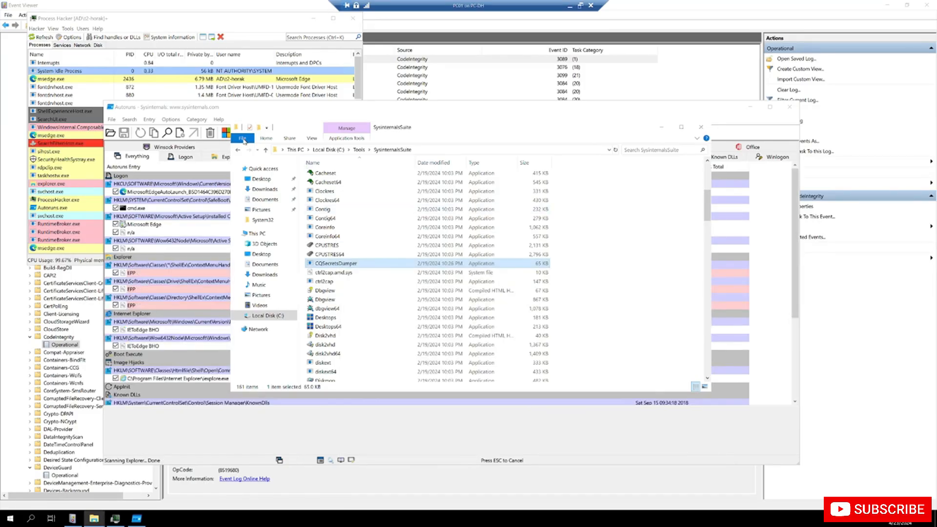
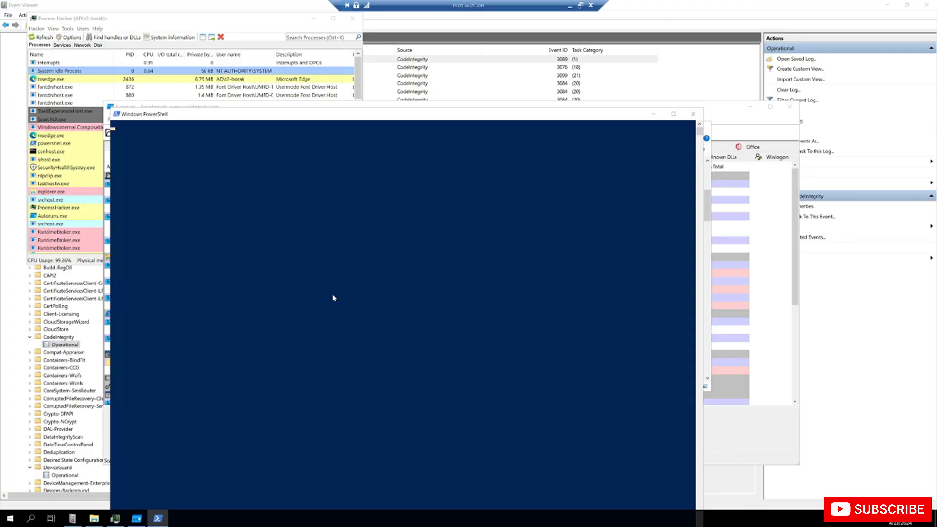
- Begin typing the CQSecretsDumper command ('cq') at the C:\Tools\SysinternalsSuite PowerShell prompt
text(cq)
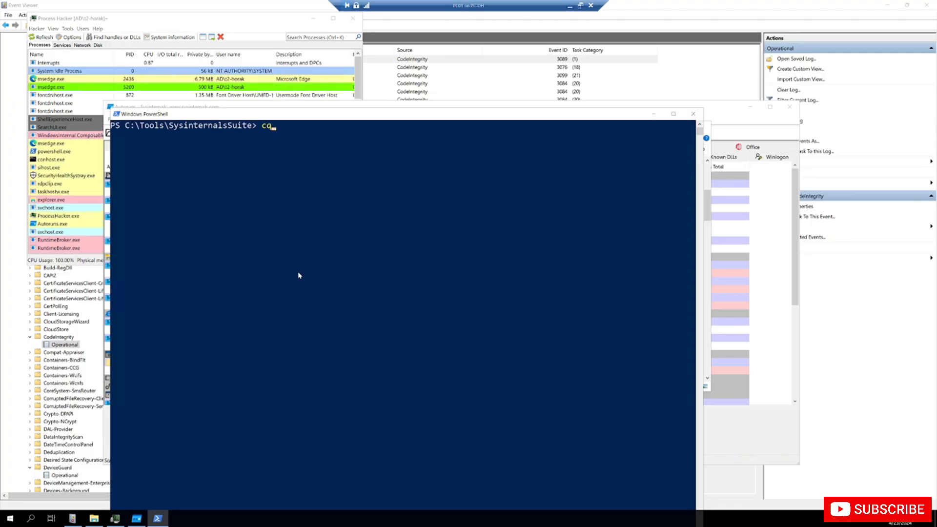
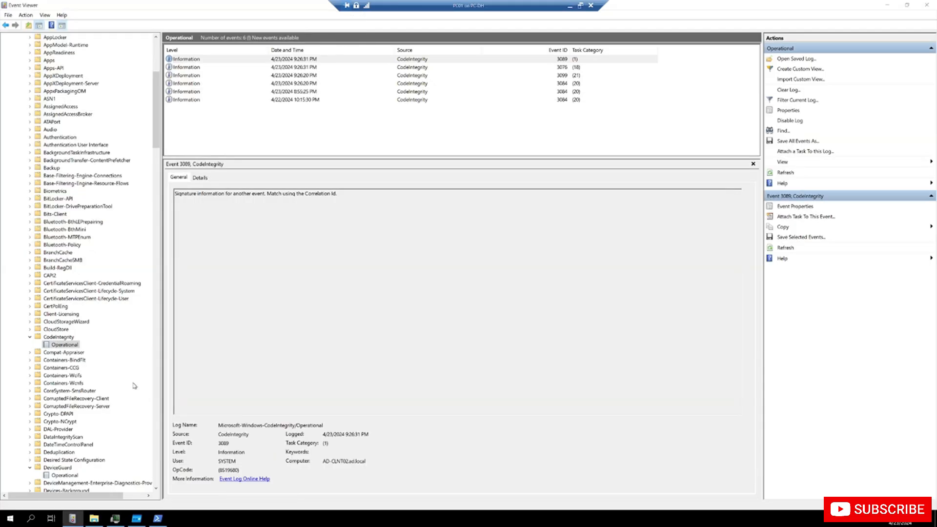
- Refresh the CodeIntegrity Operational log and read event 3076 on ProcessHacker.exe failing signing requirements
key(F5)
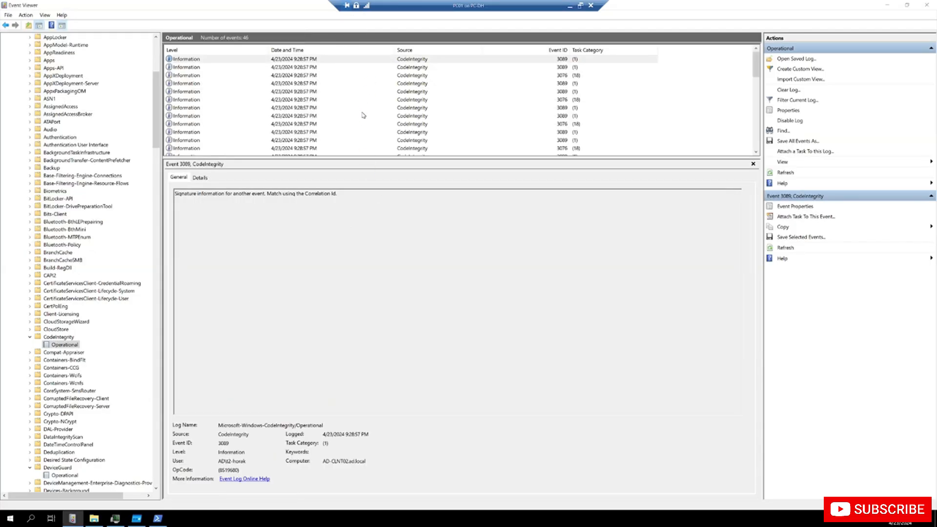
scroll(331, 125, down, 10)
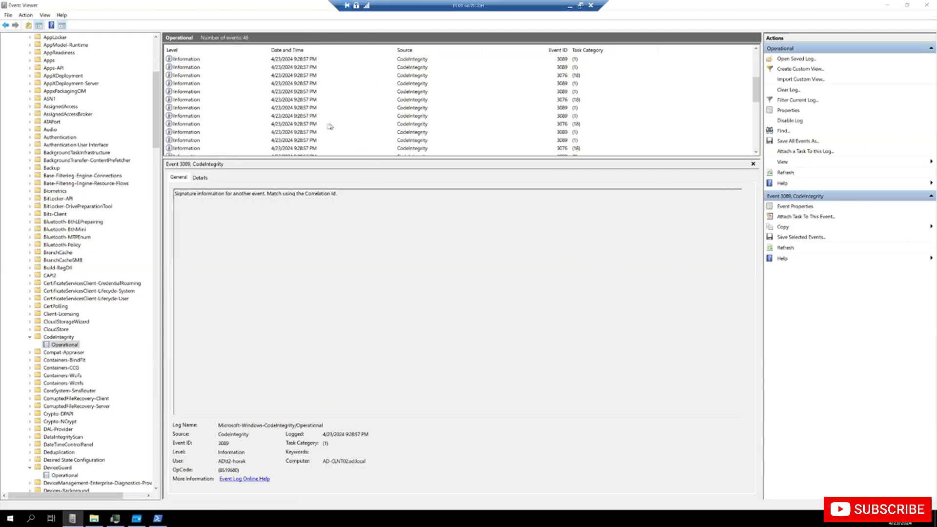
click(321, 100)
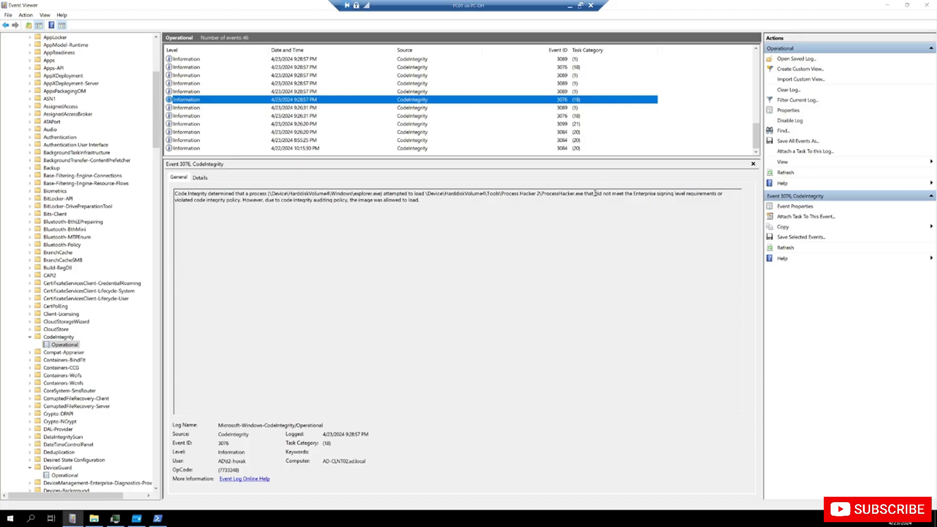
drag(589, 194, 408, 200)
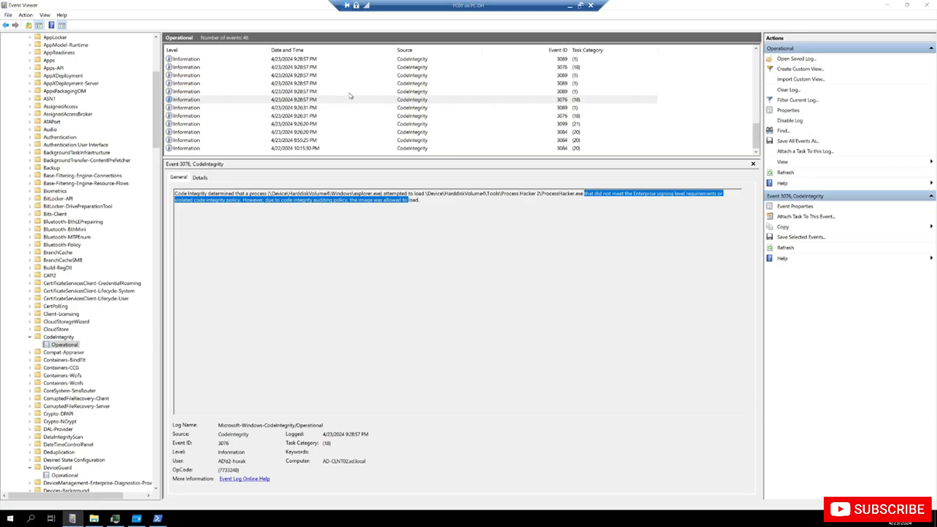
- Step through the older paired 3089 and 3076 audit events for Process Hacker plugin DLLs
click(307, 91)
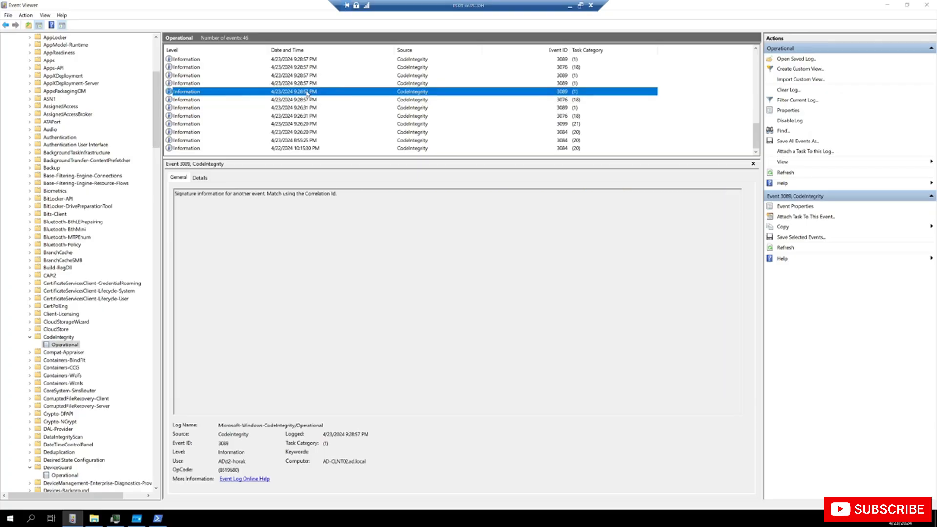
key(Up)
key(Up)
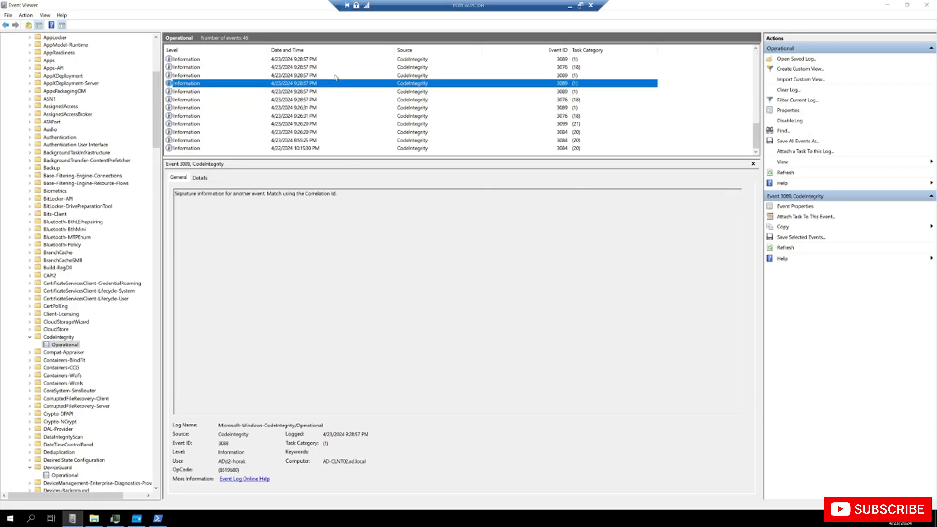
key(Up)
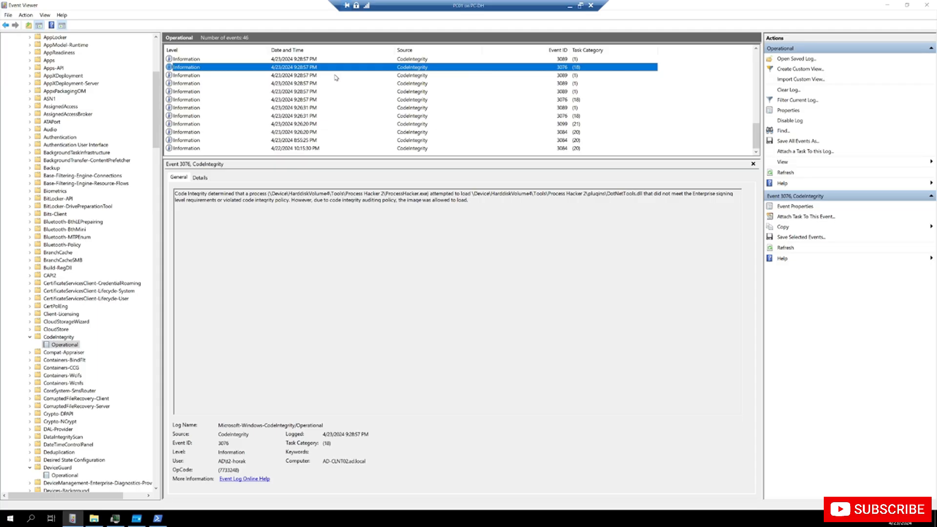
key(Up)
key(Up)
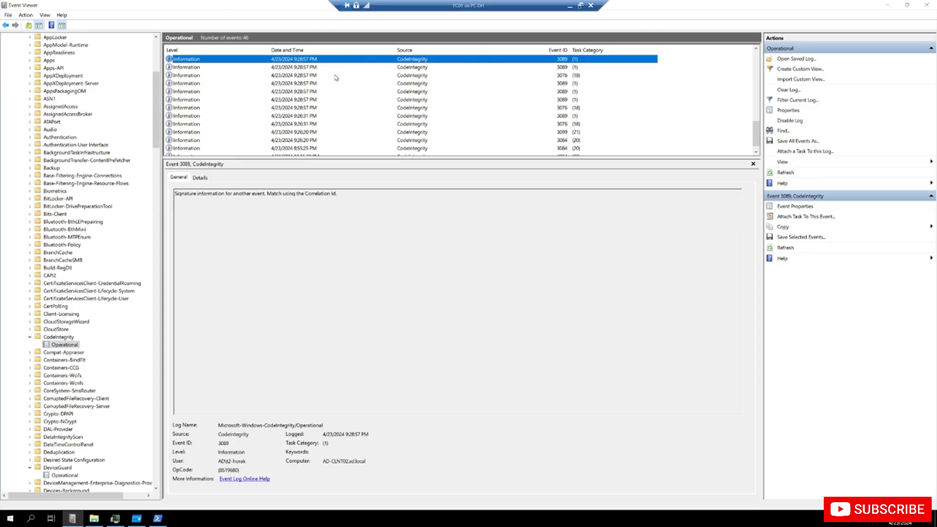
key(Up)
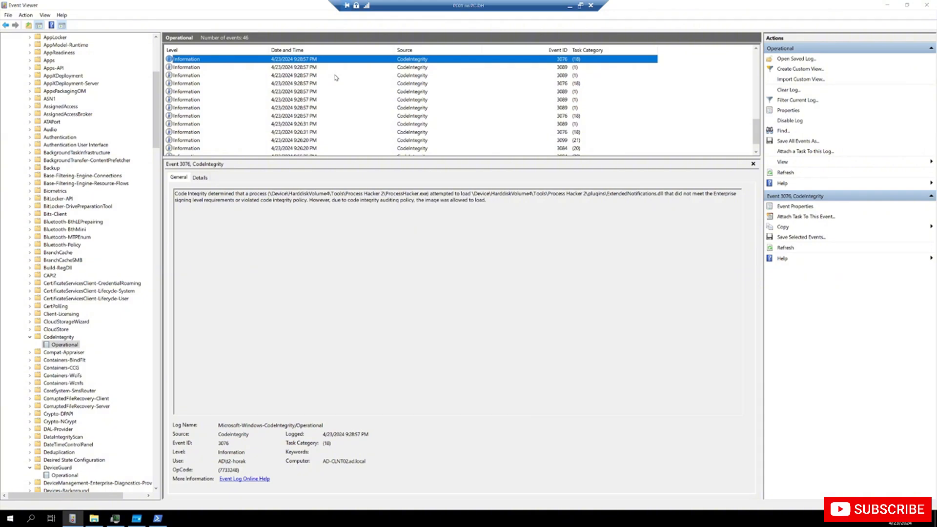
key(Up)
key(Down)
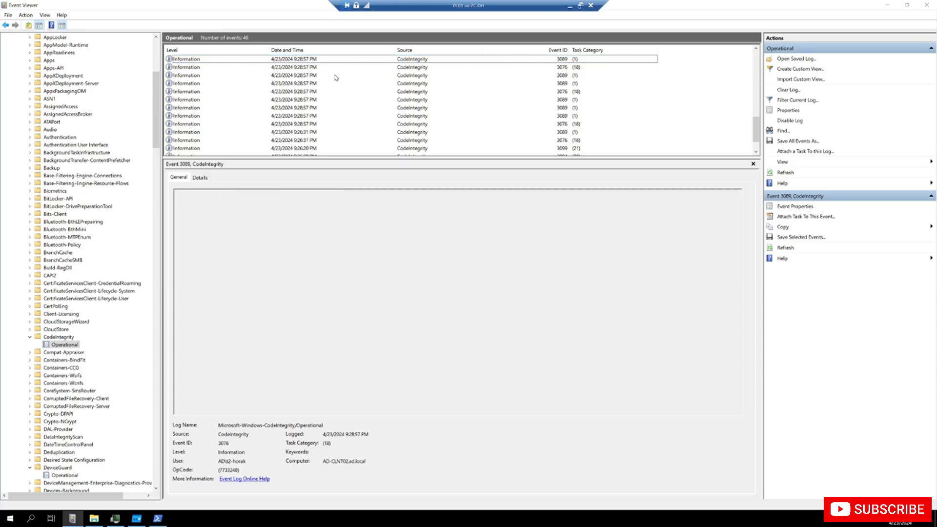
key(Up)
key(Up)
key(Up)
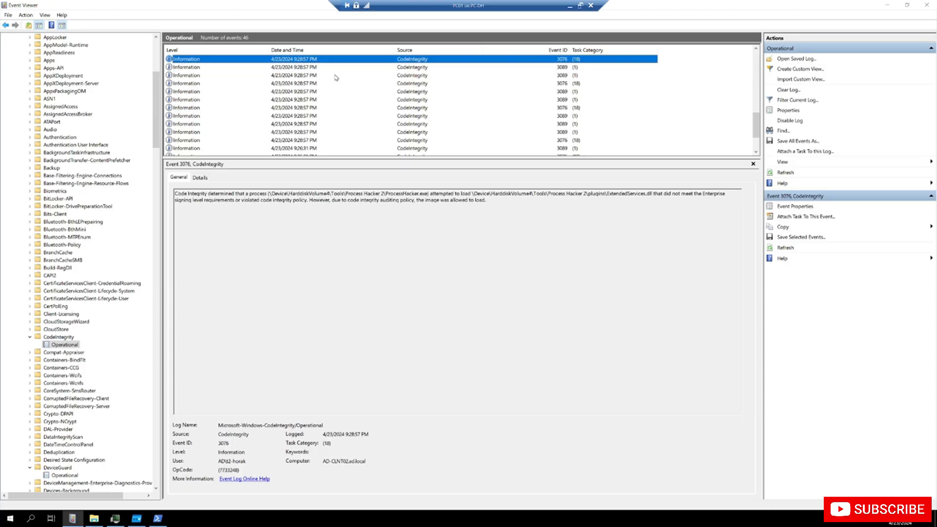
key(Up)
key(Up)
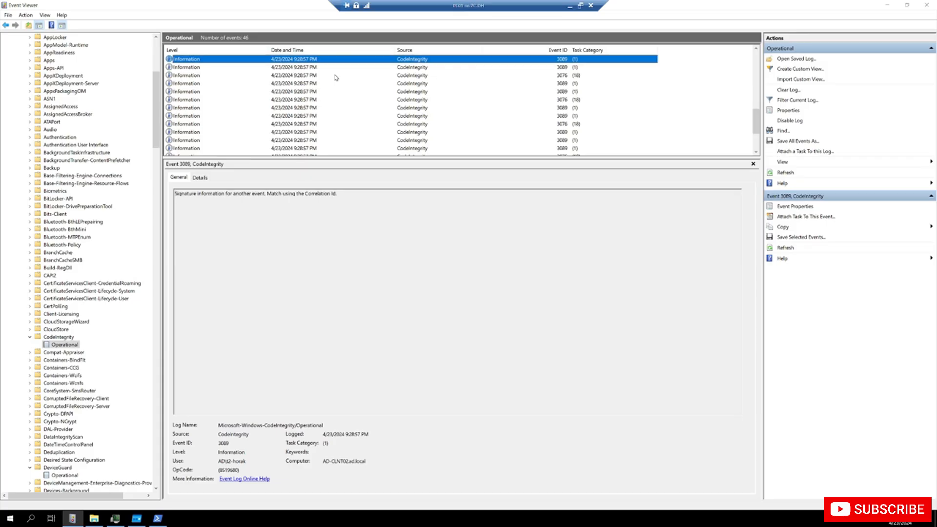
- Review the newer 3076 and 3089 events for ExtendedTools.dll and OnlineChecks.dll
key(Up)
key(Up)
key(Down)
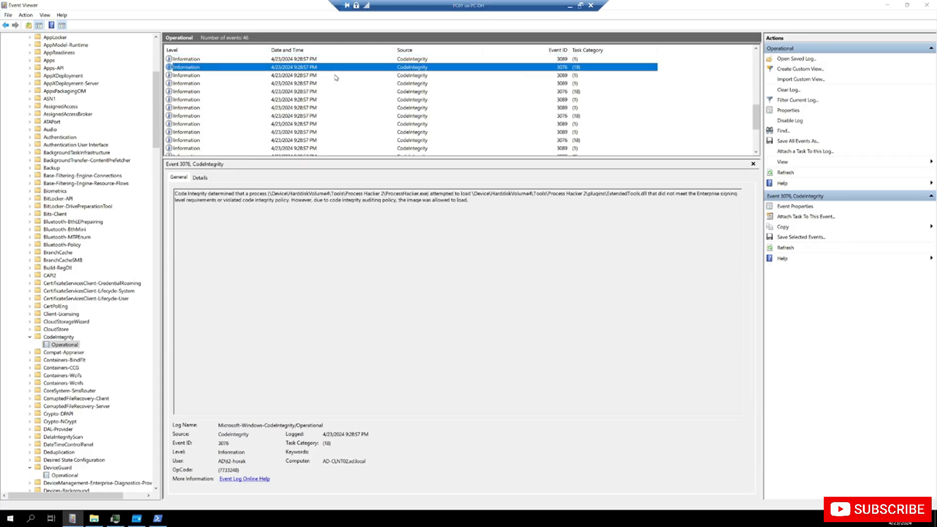
key(Up)
key(Up)
key(Up)
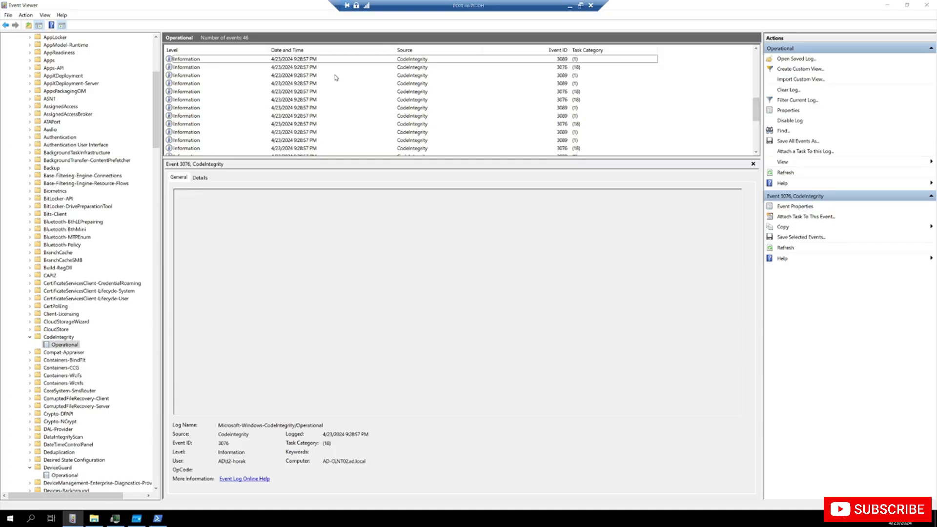
key(Down)
key(Down)
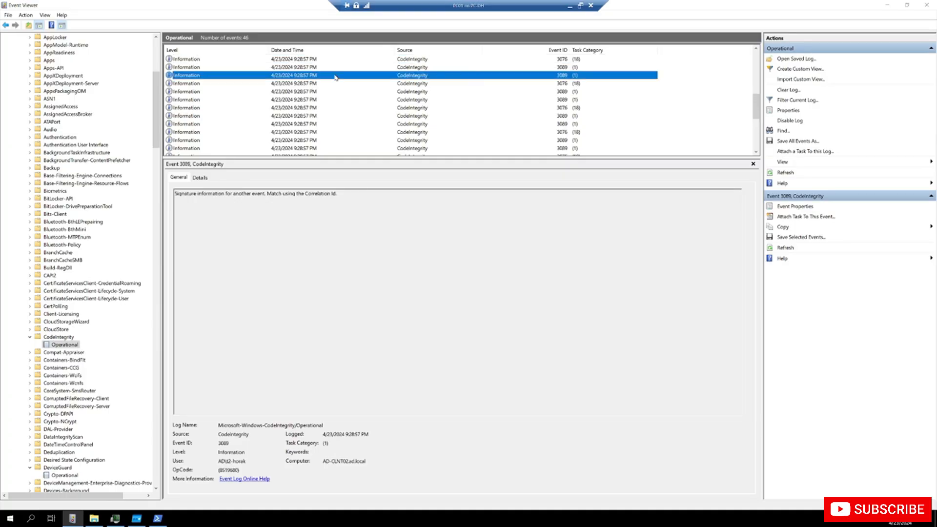
key(Up)
key(Up)
key(Up)
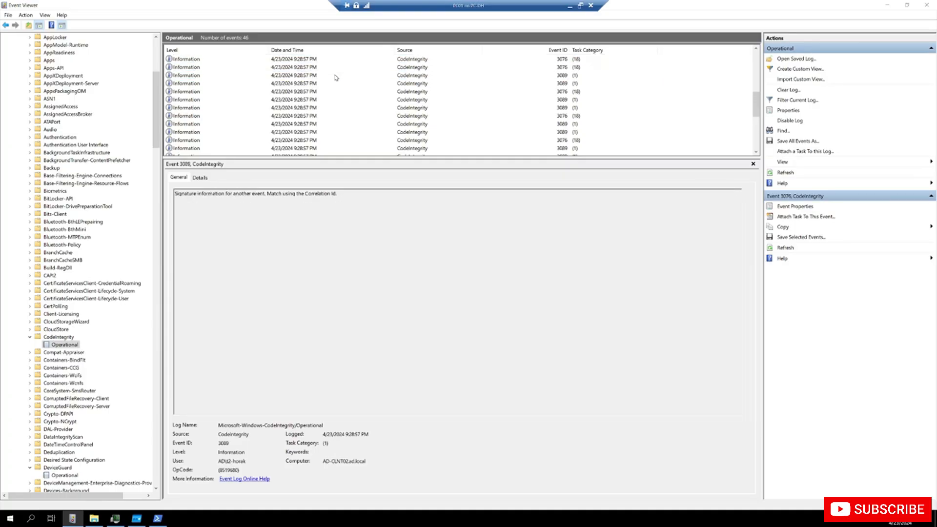
key(Up)
key(Up)
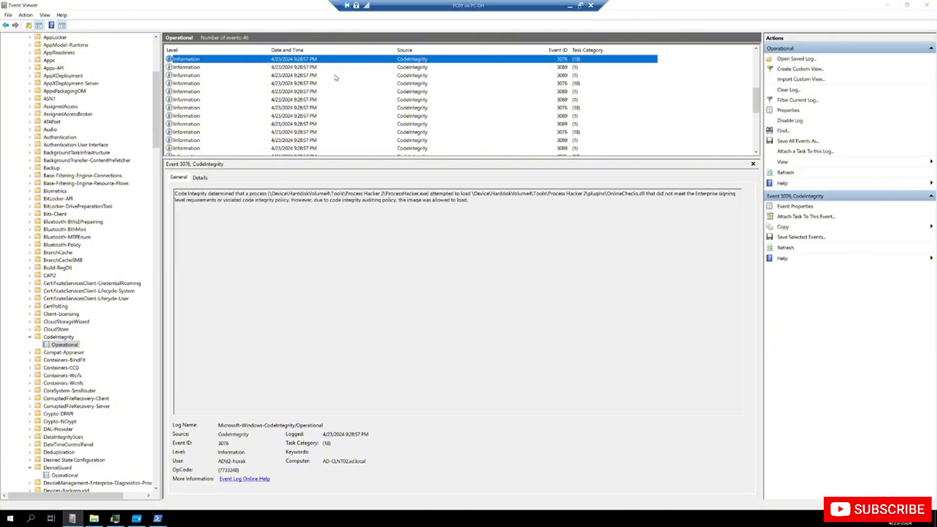
key(Up)
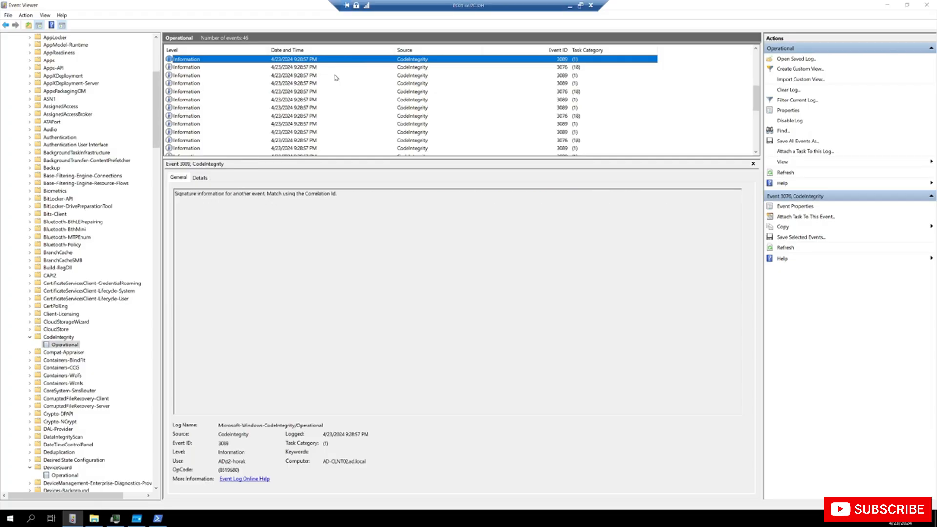
key(Up)
key(Up)
key(Up)
- Close the Autoruns window and refresh the CodeIntegrity event list in Event Viewer
click(146, 516)
click(116, 519)
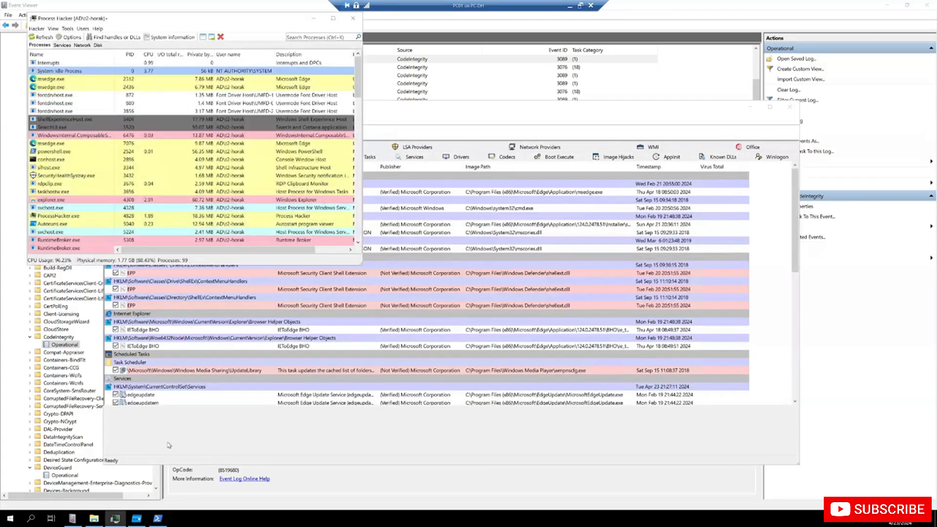
click(788, 109)
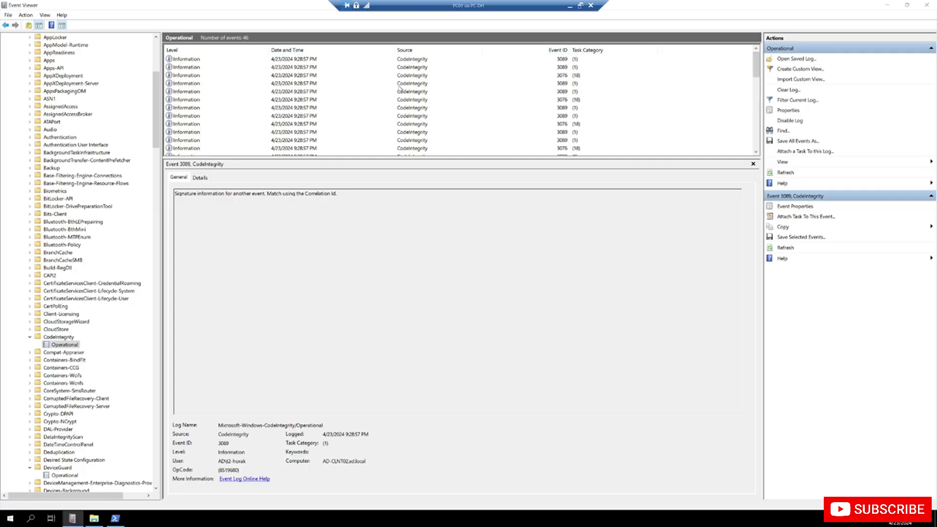
click(795, 174)
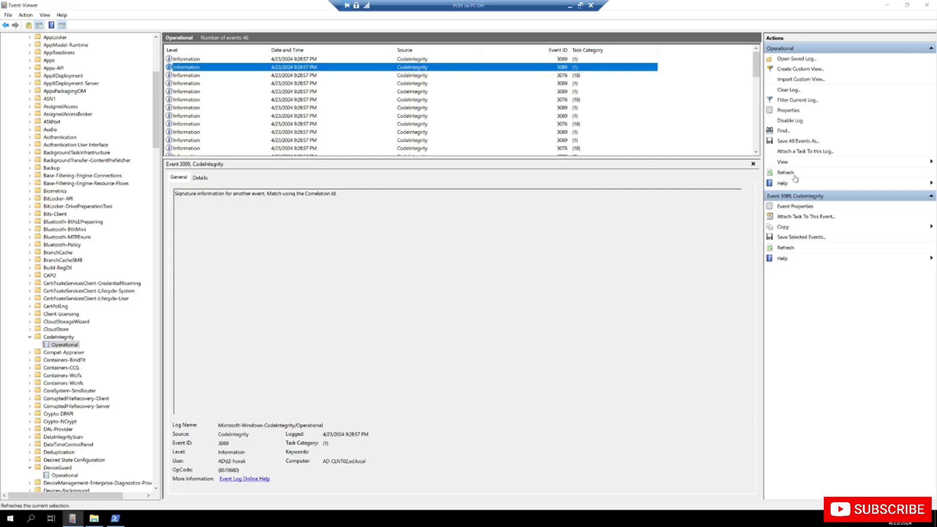
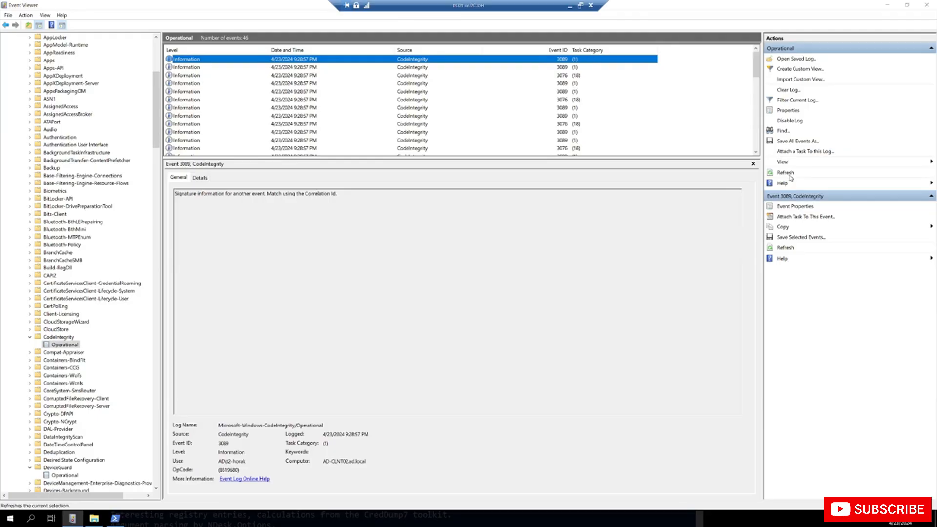
- Refresh the CodeIntegrity log, read the 3076 WindowsExplorer.dll audit event, then minimise PC01 for the server
click(787, 174)
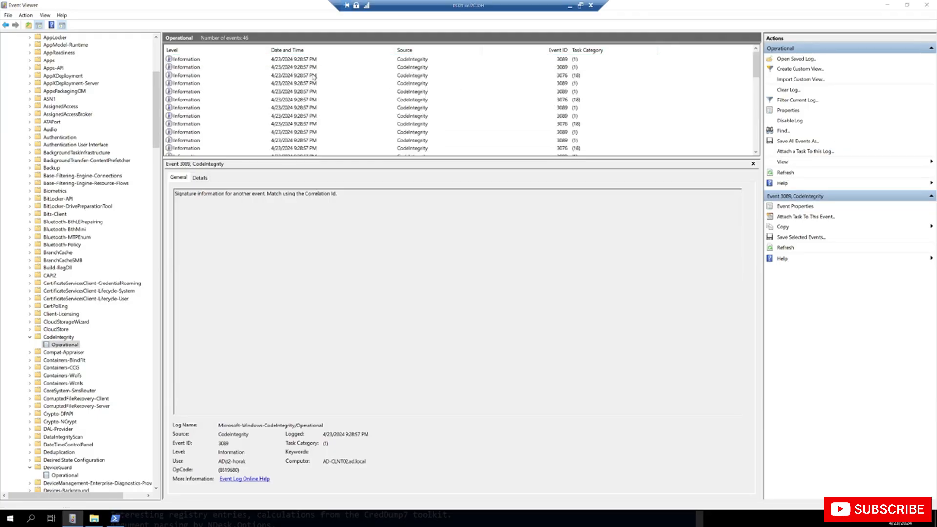
click(312, 75)
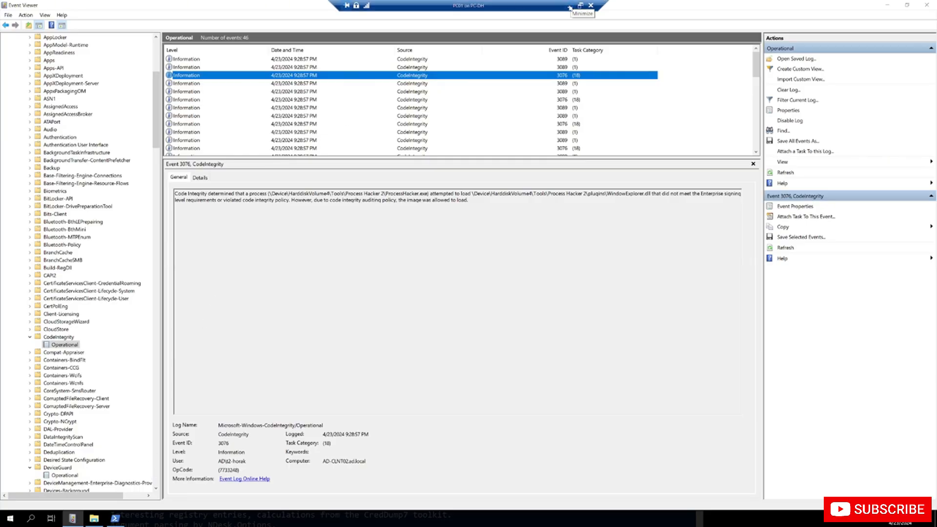
drag(520, 6, 273, 3)
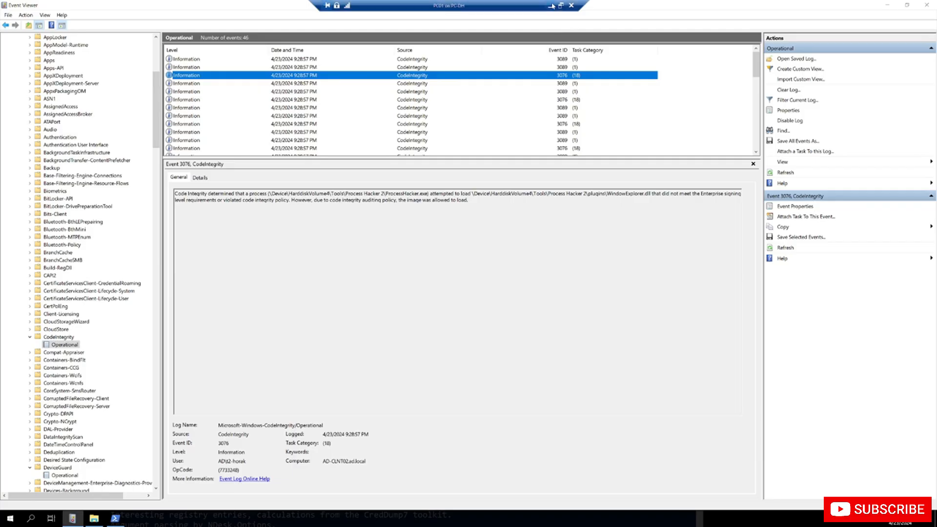
click(551, 6)
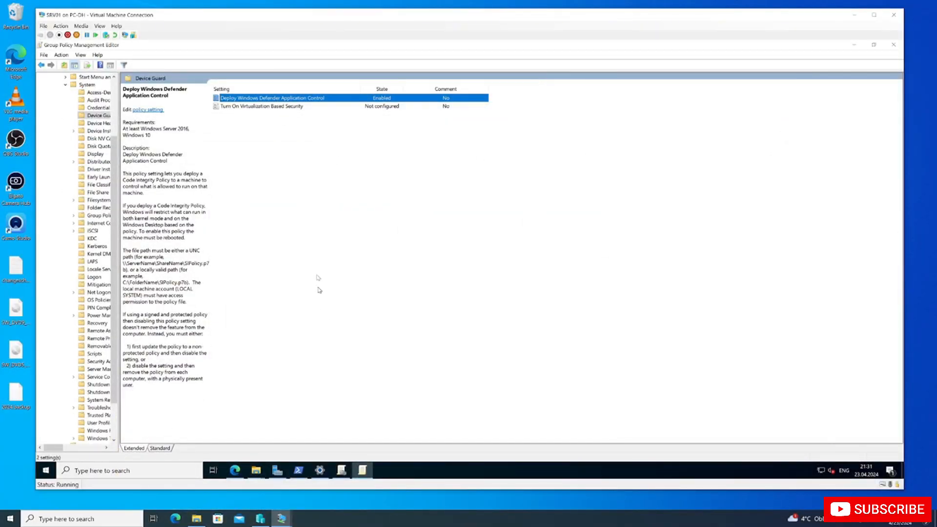
- Confirm Deploy Windows Defender Application Control is Enabled and check the 147 KB SIPolicy file in WDAC
click(319, 290)
click(255, 471)
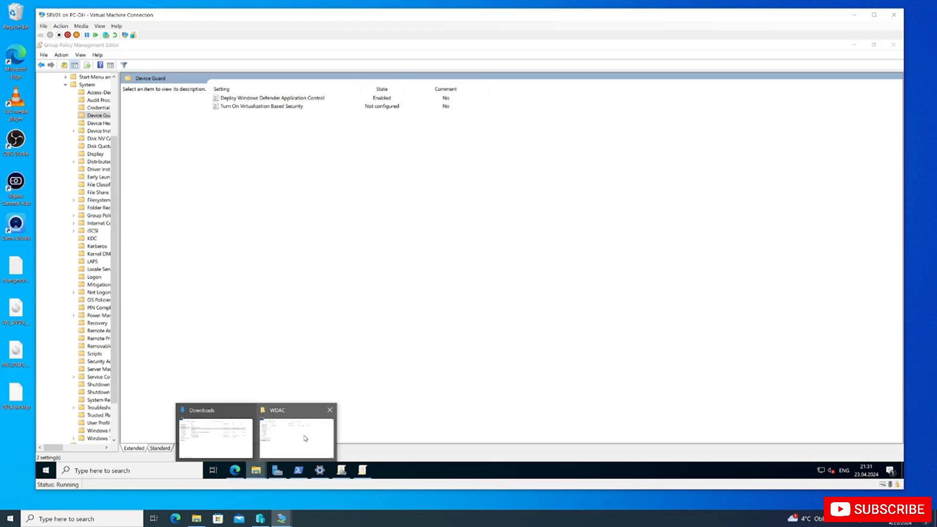
click(297, 436)
click(472, 212)
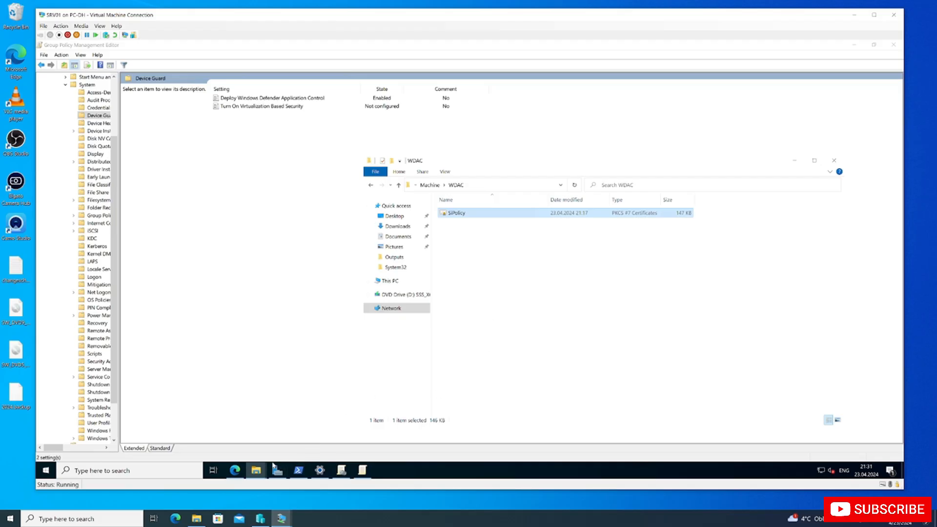
mouse_move(283, 521)
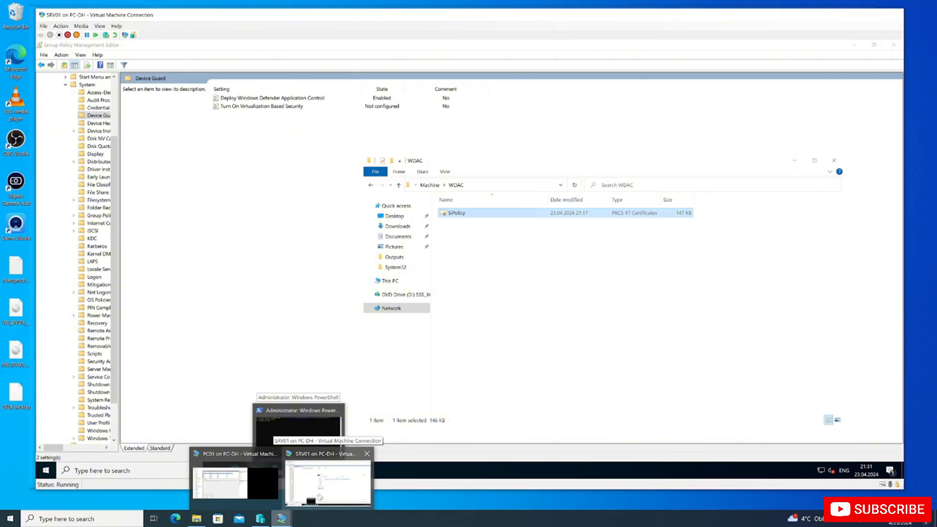
click(491, 335)
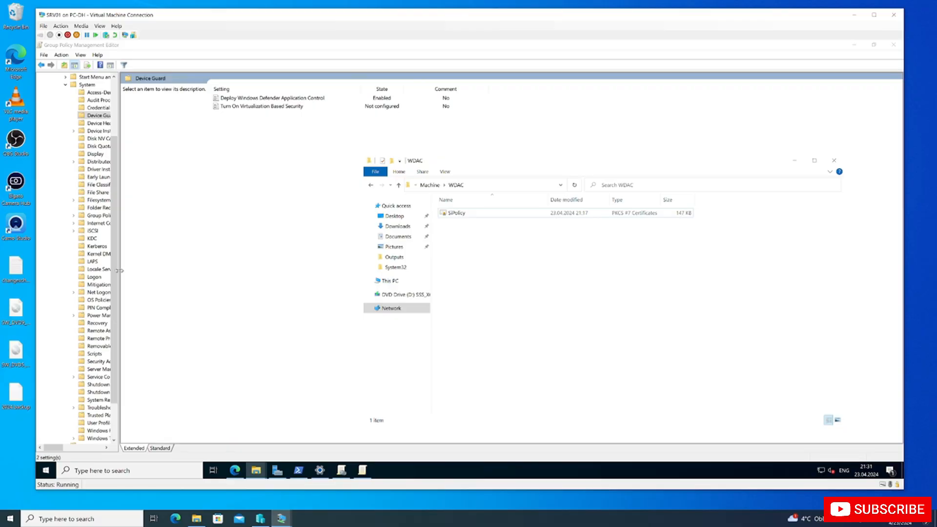
drag(119, 271, 144, 270)
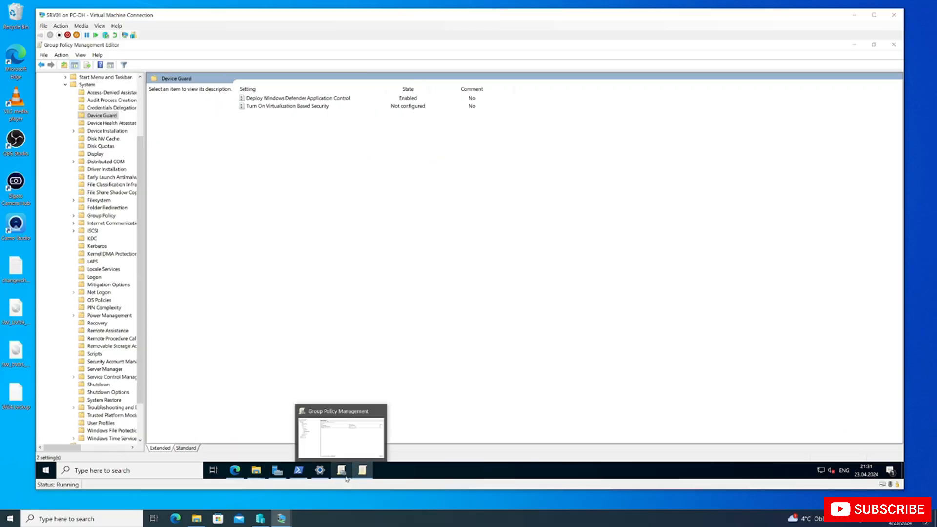
- Confirm the WDAC-DemoMSSigned GPO under T2 Computers has Link Enabled ticked
click(331, 455)
right_click(140, 192)
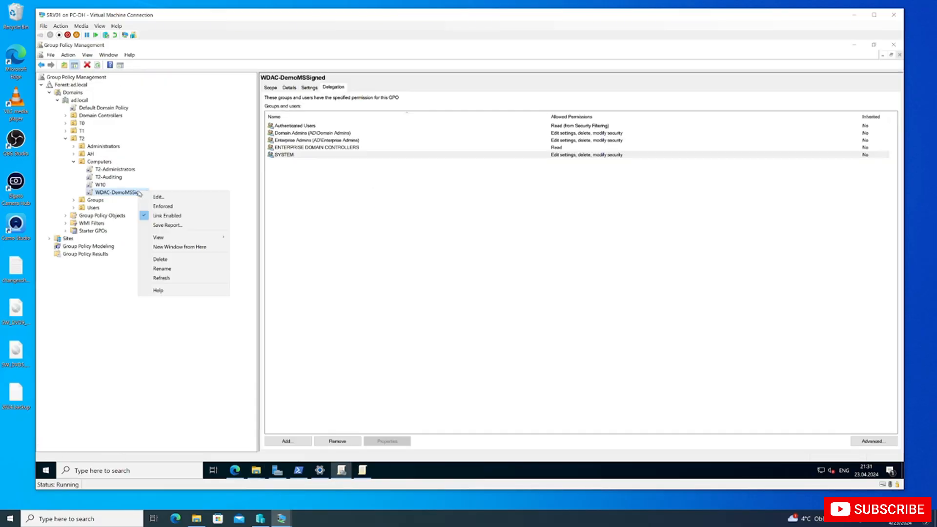
click(181, 217)
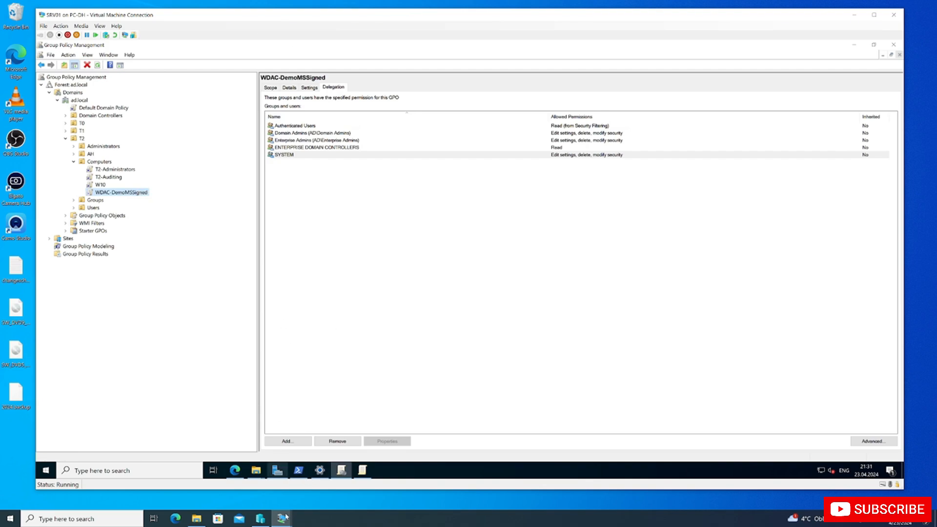
- Return to PC01 in a smaller restored window and open the C:\Tools\SysinternalsSuite folder
mouse_move(281, 519)
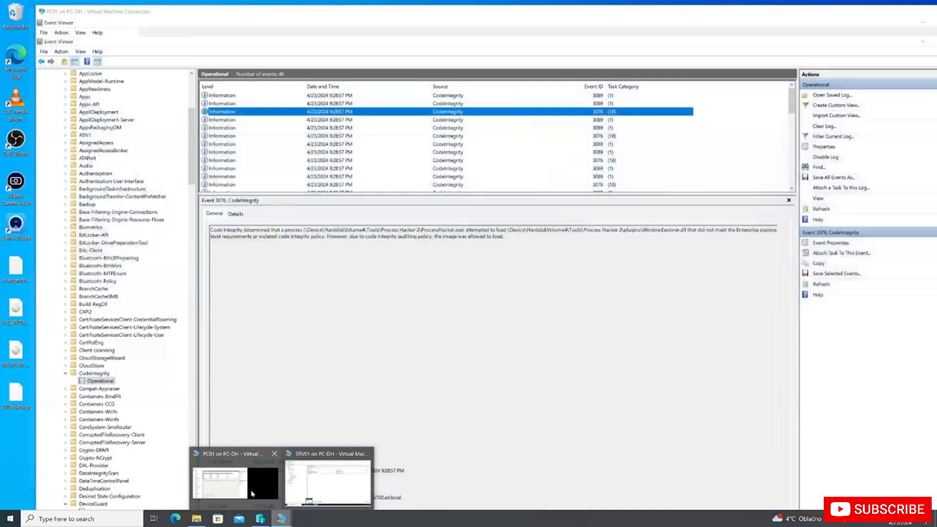
click(234, 481)
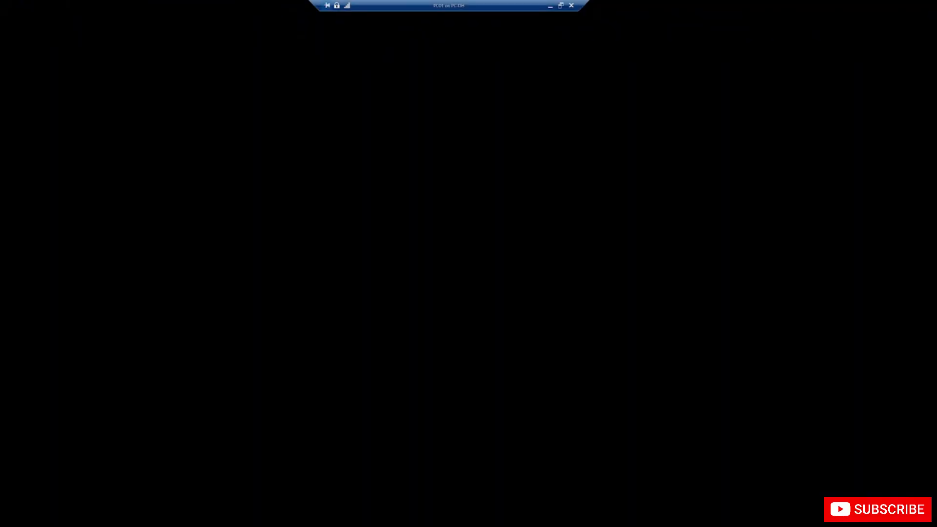
double_click(480, 4)
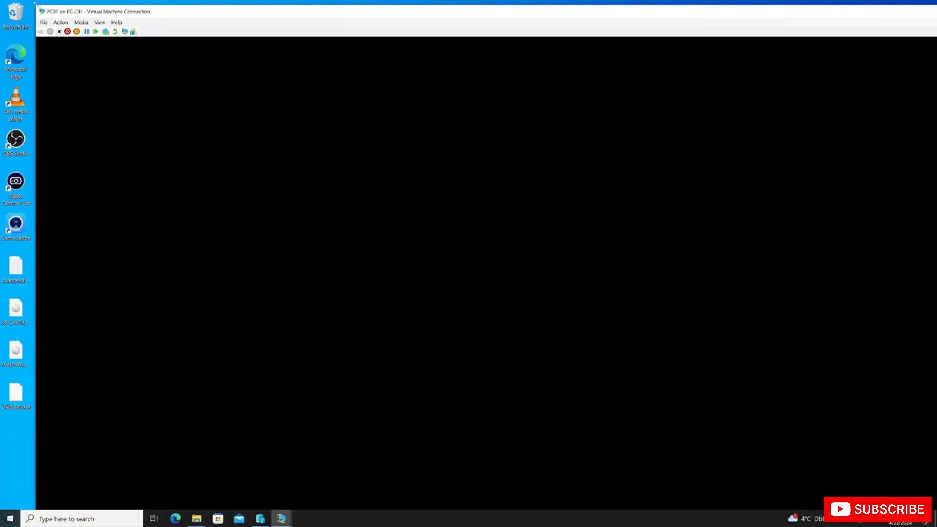
drag(35, 7, 128, 62)
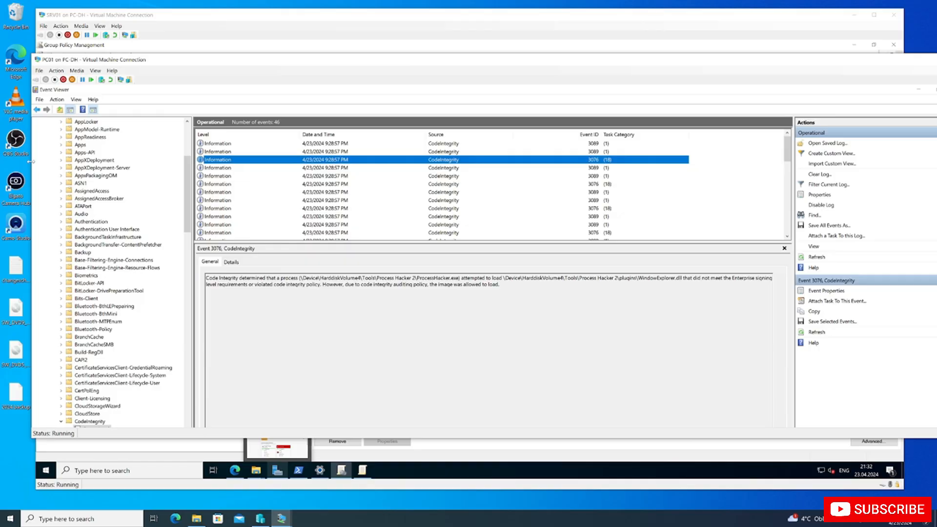
drag(31, 161, 249, 168)
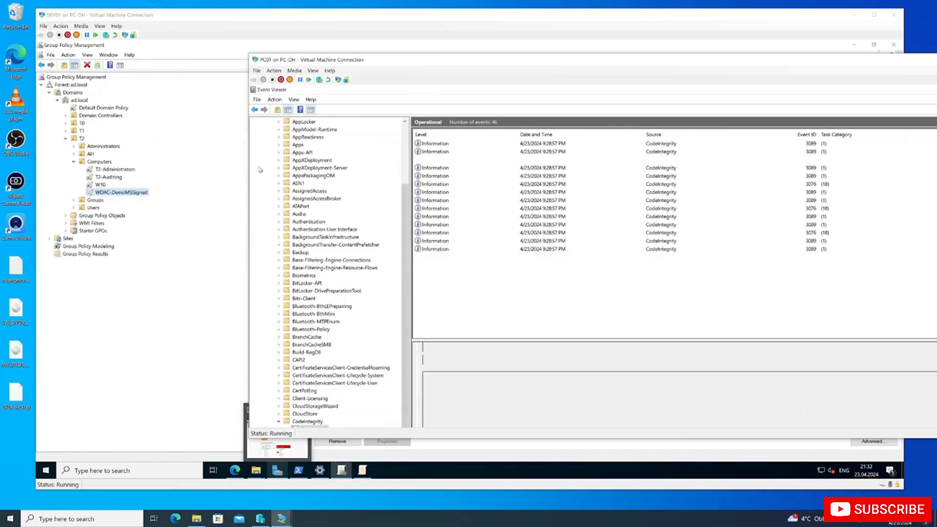
drag(461, 58, 231, 20)
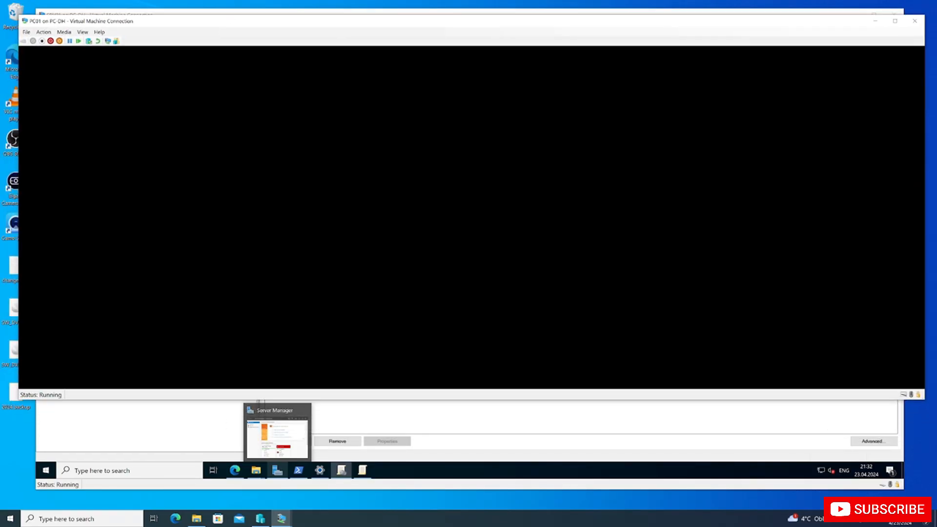
drag(921, 400, 922, 496)
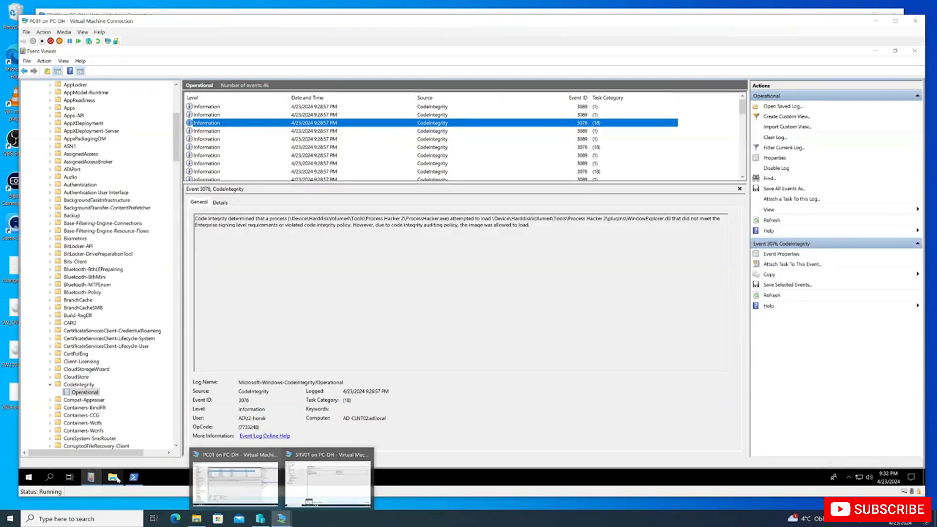
click(114, 478)
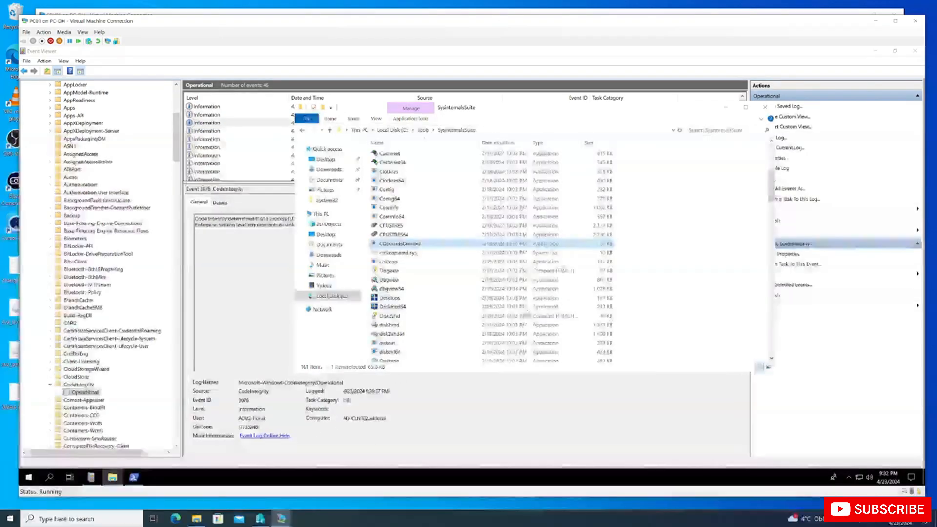
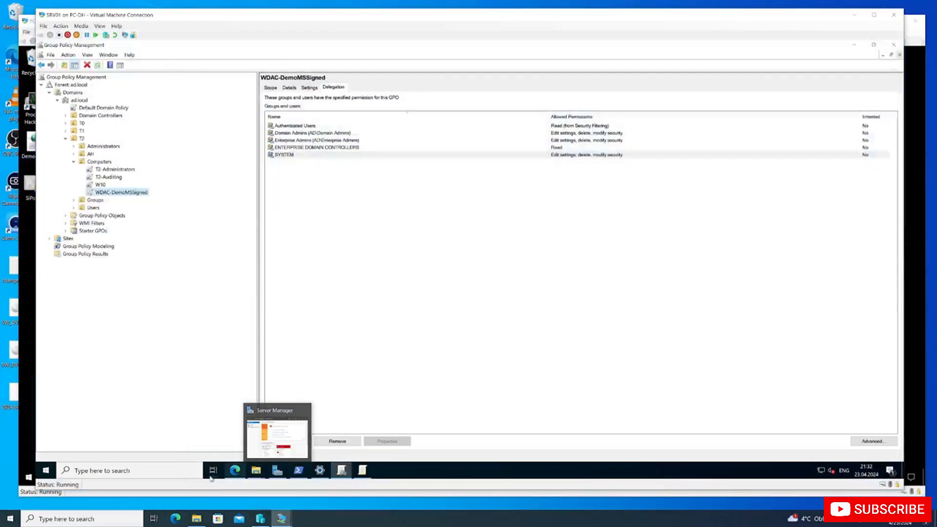
- In SRV01's Edge, search Bing for 'microsoft wdac remove policy'
click(278, 442)
click(282, 73)
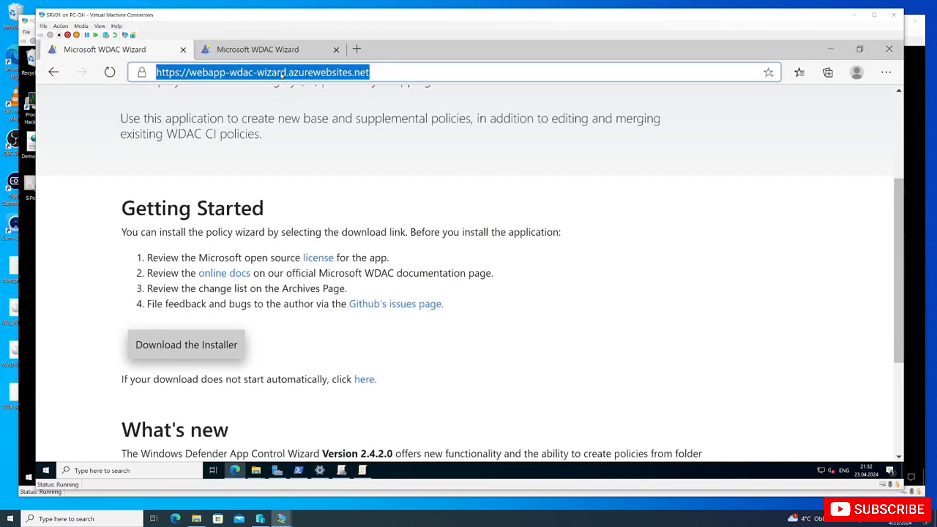
text(microsoft)
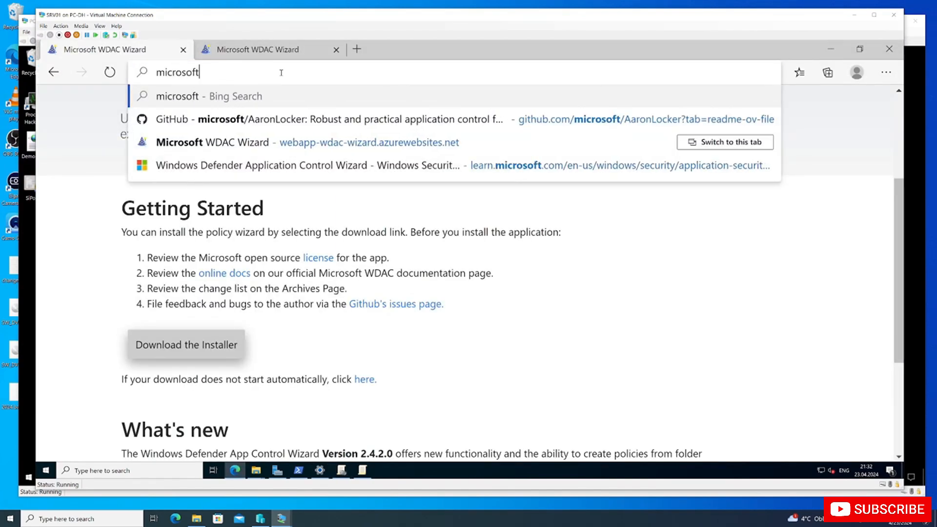
text( delete po)
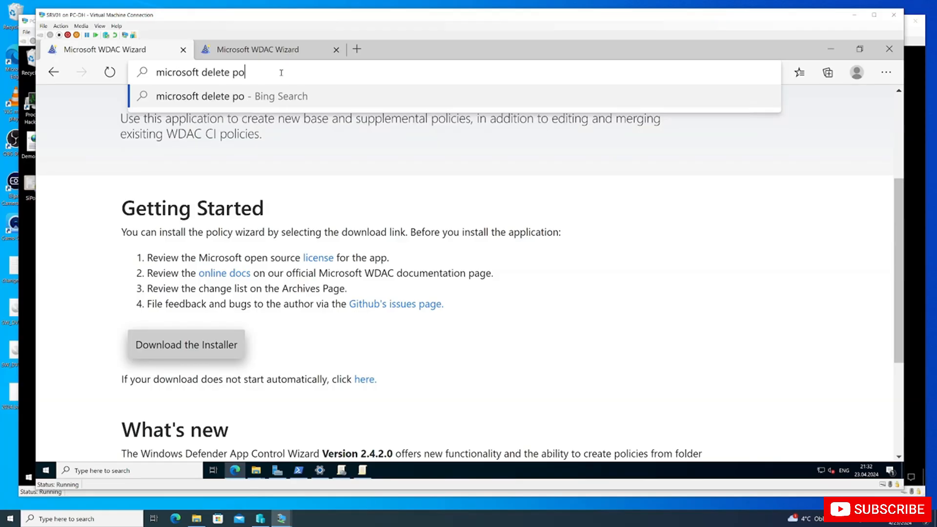
key(BackSpace)
key(BackSpace)
key(BackSpace)
key(BackSpace)
key(BackSpace)
key(BackSpace)
key(BackSpace)
key(BackSpace)
key(BackSpace)
text(w)
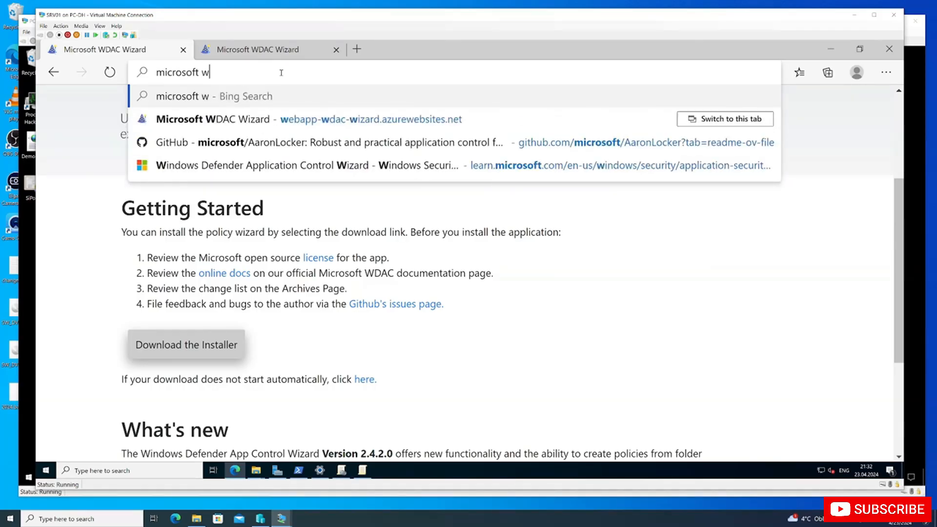
text(dac remove polic)
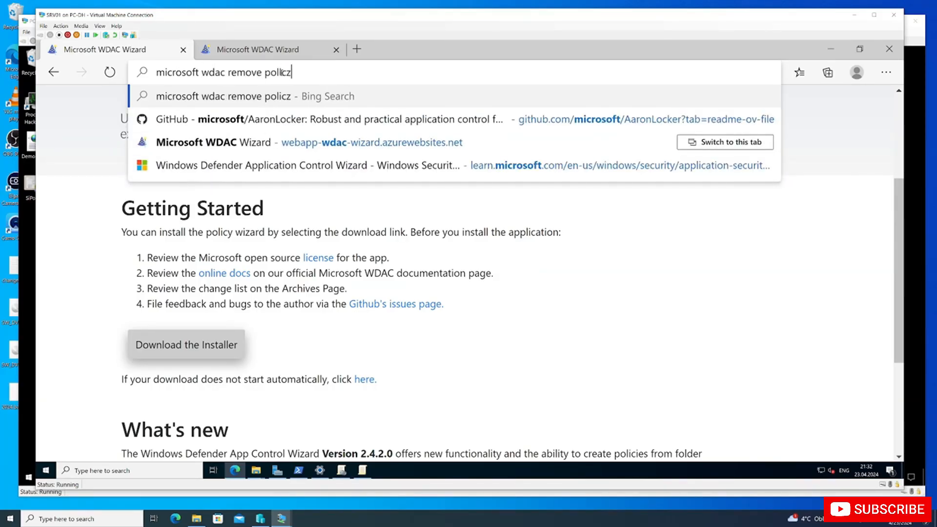
text(y)
key(Return)
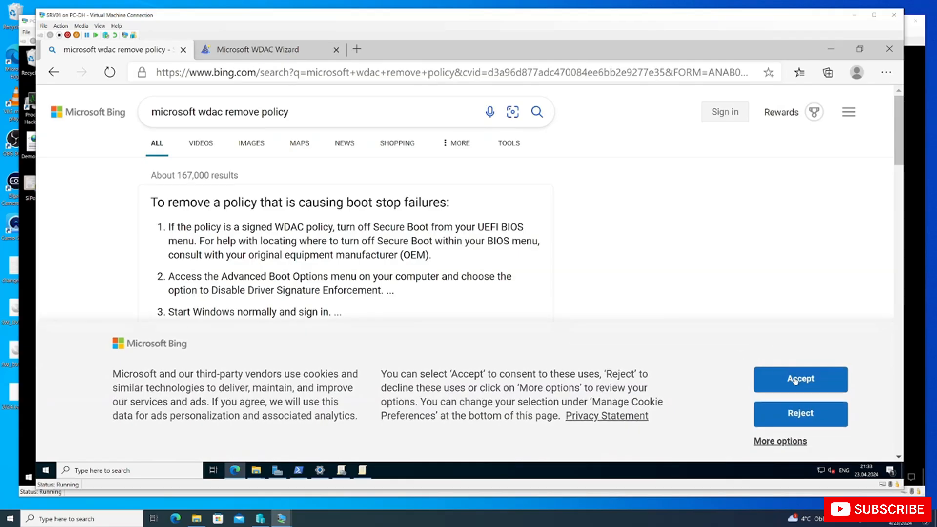
- Accept Bing's cookie notice and open the 'Remove Windows Defender Application Control (WDAC) policies' result
click(798, 386)
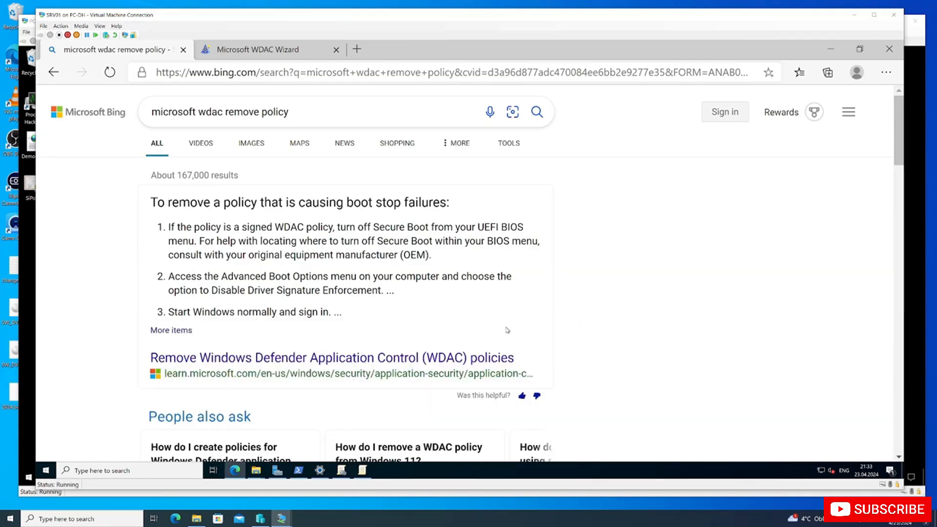
click(354, 363)
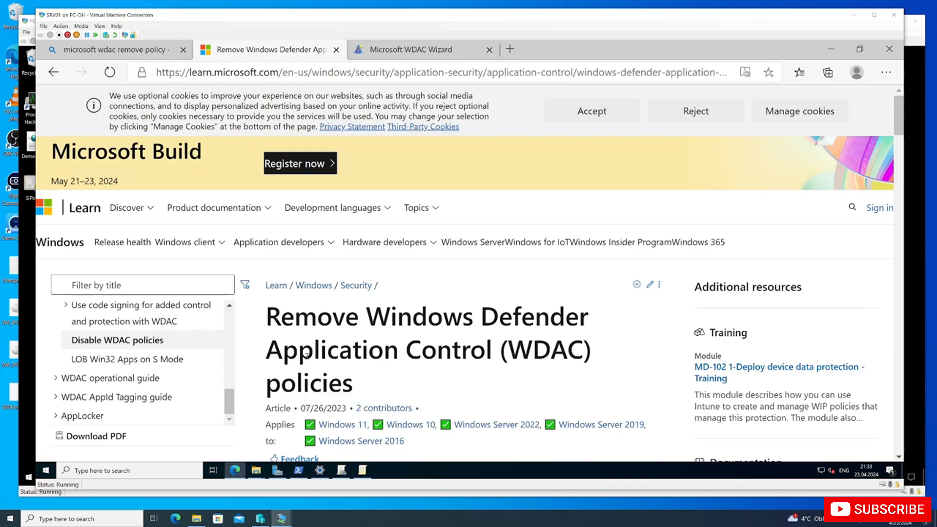
- Accept the cookie notice and highlight the Windows\System32\CodeIntegrity path under 'Remove WDAC policies using script'
click(608, 113)
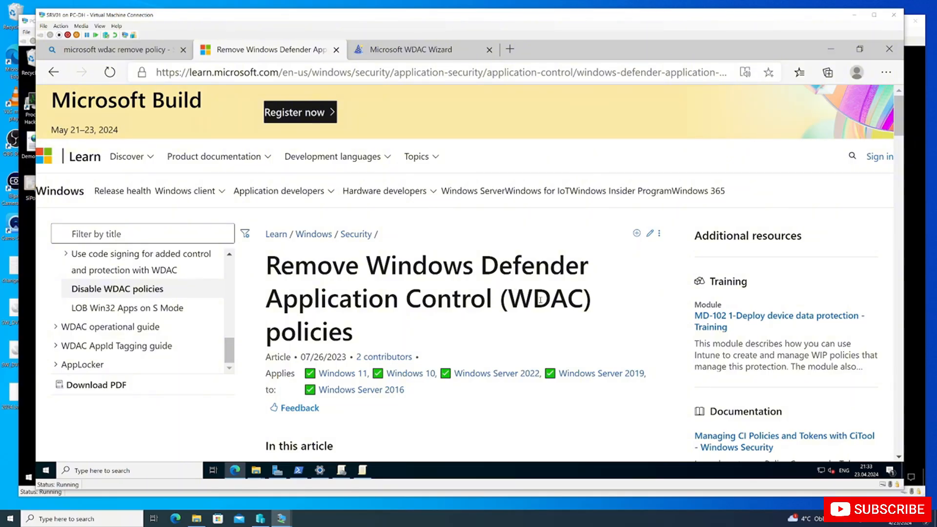
scroll(507, 316, down, 3)
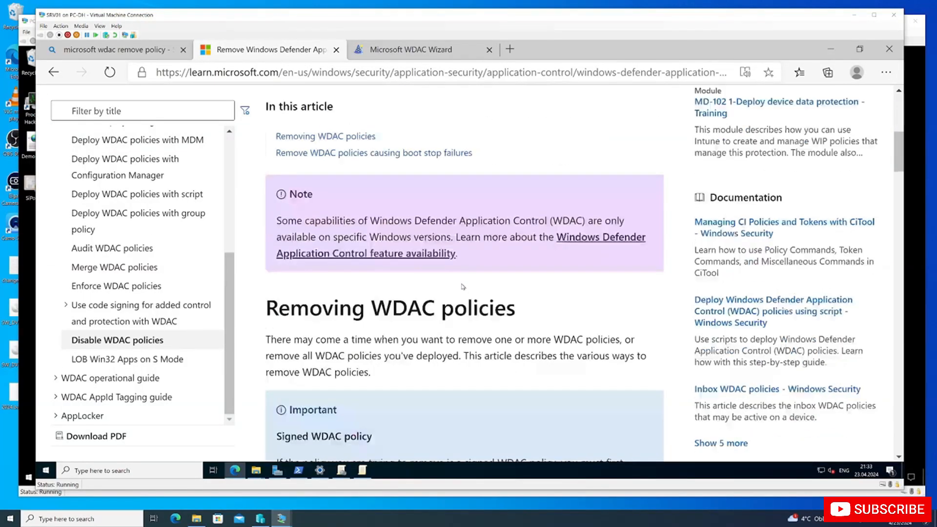
scroll(462, 287, down, 3)
scroll(462, 287, down, 3)
scroll(461, 288, down, 3)
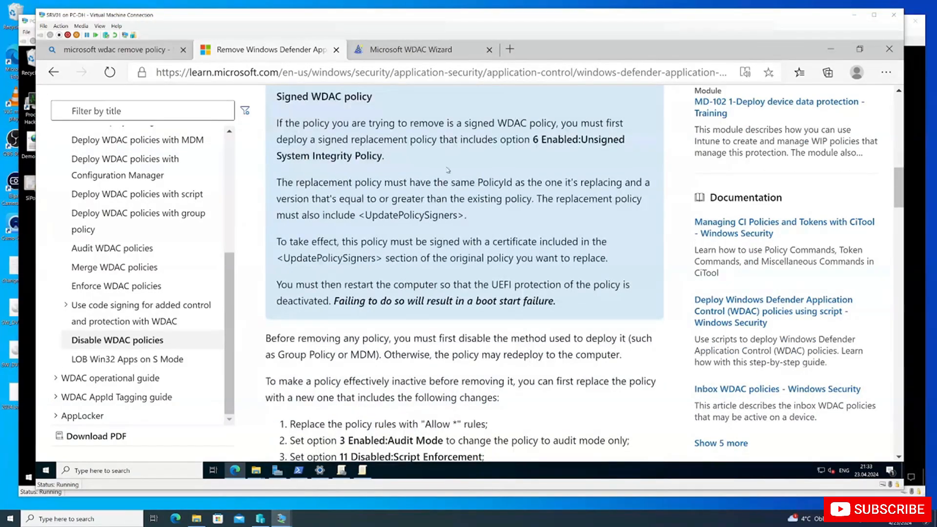
scroll(438, 246, down, 3)
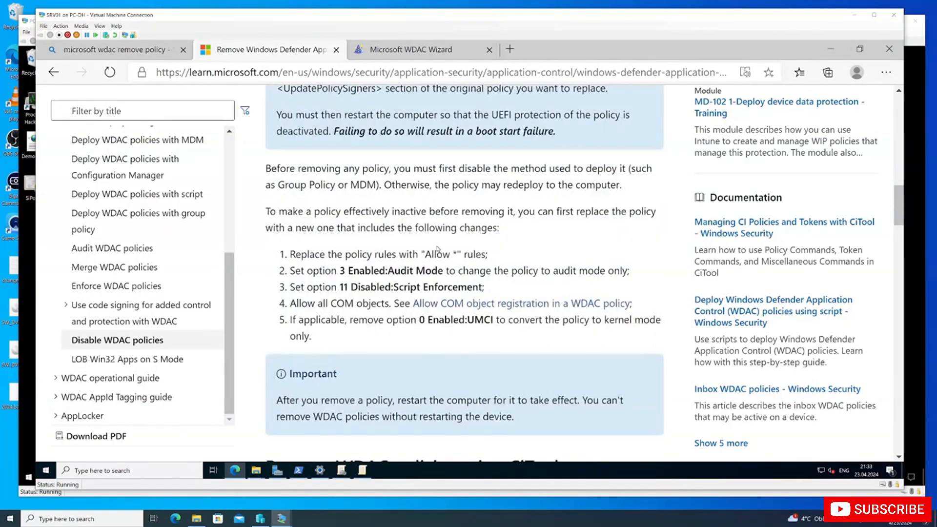
scroll(437, 249, down, 3)
scroll(438, 249, down, 2)
scroll(438, 247, down, 3)
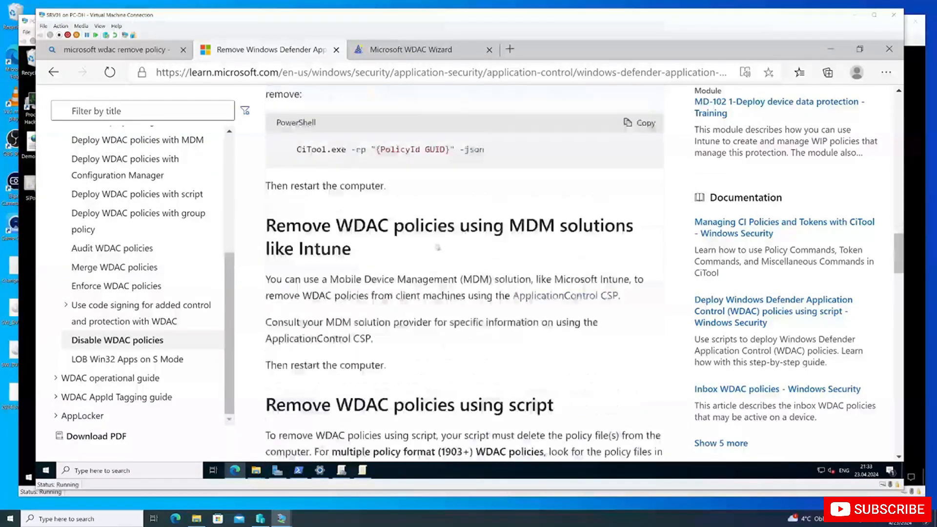
scroll(437, 247, down, 3)
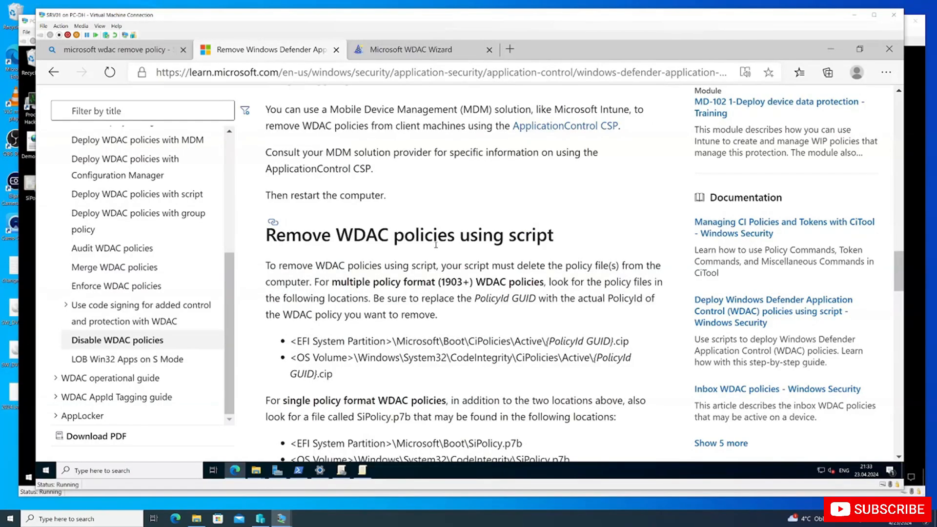
scroll(436, 245, down, 2)
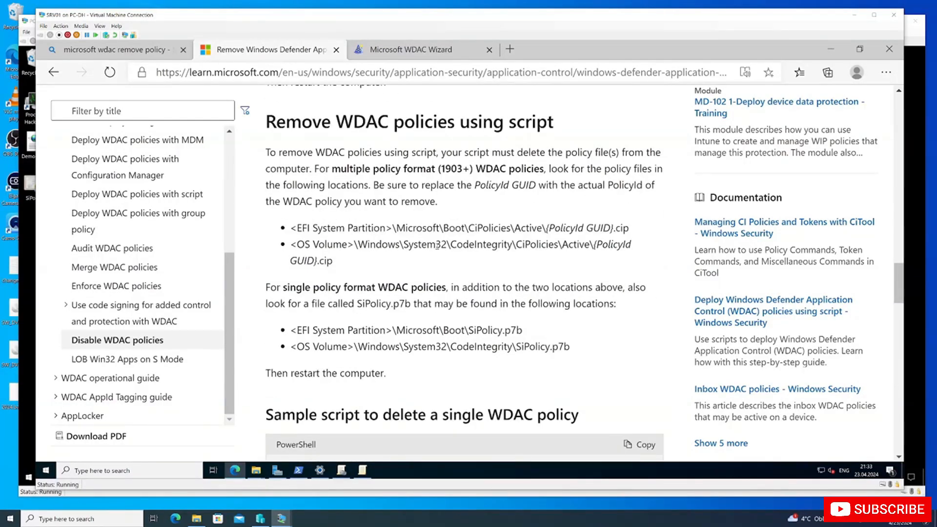
drag(359, 344, 486, 347)
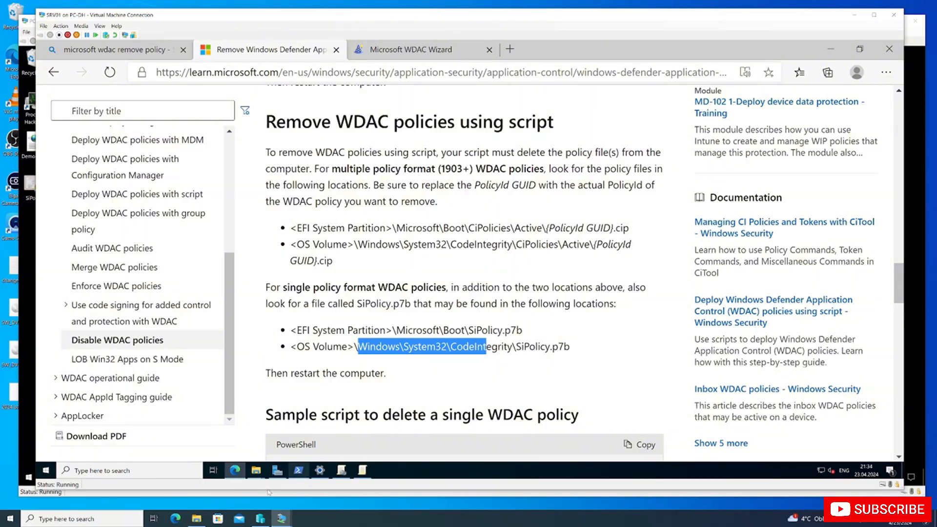
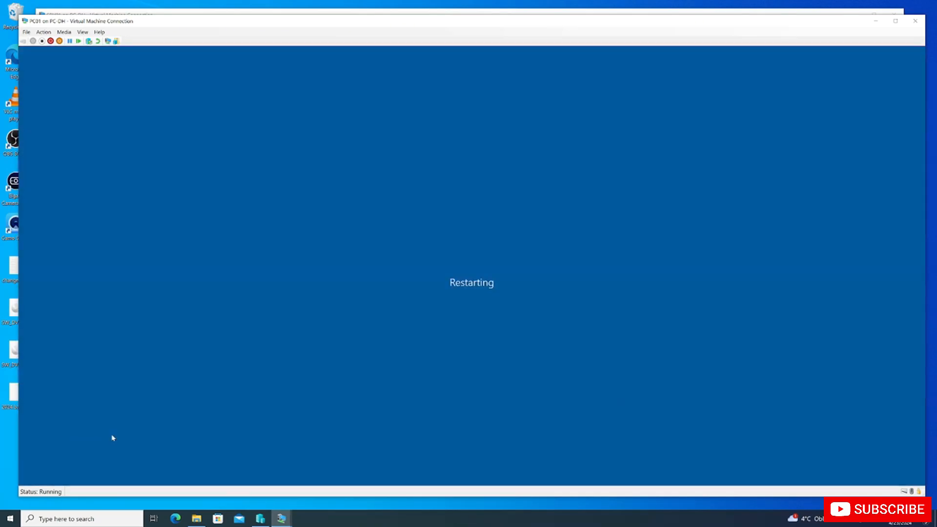
- Switch to the SRV01 session and scroll through the Removing WDAC policies article
click(282, 518)
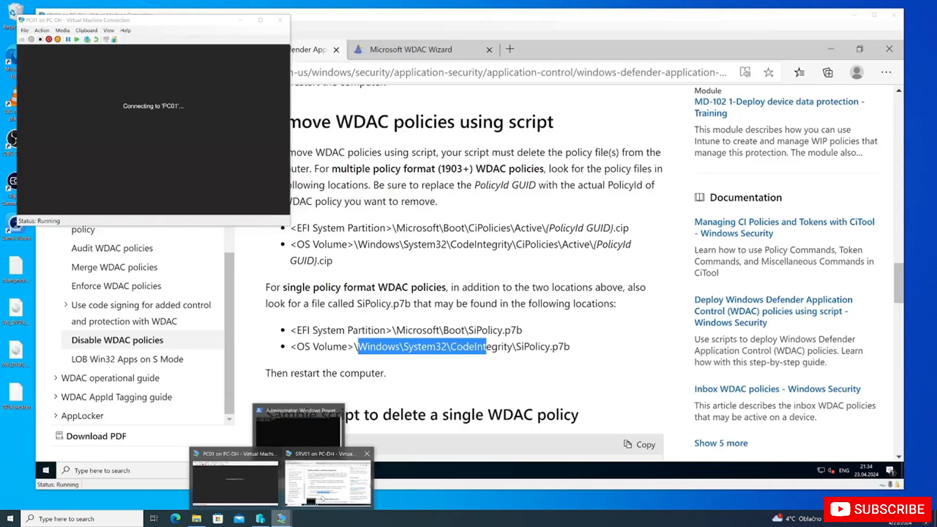
click(328, 481)
scroll(479, 298, down, 1)
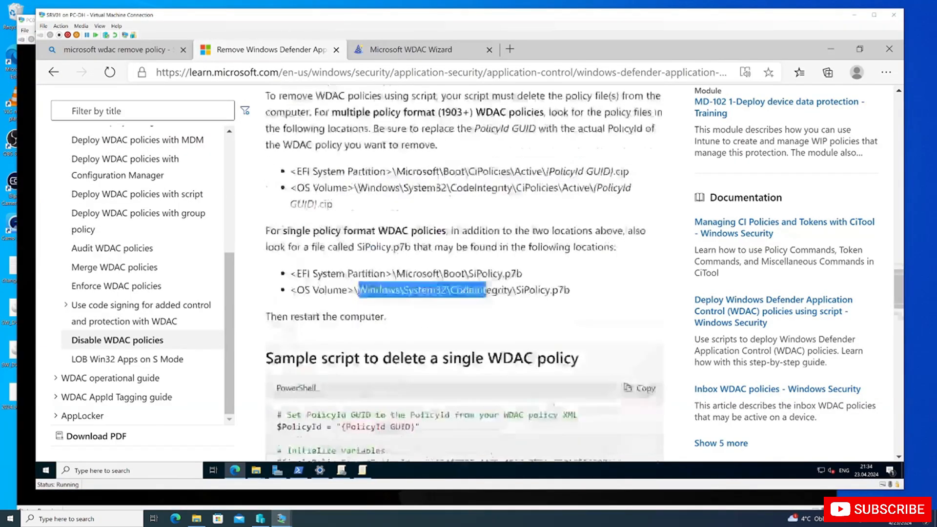
scroll(477, 302, down, 12)
scroll(477, 302, up, 2)
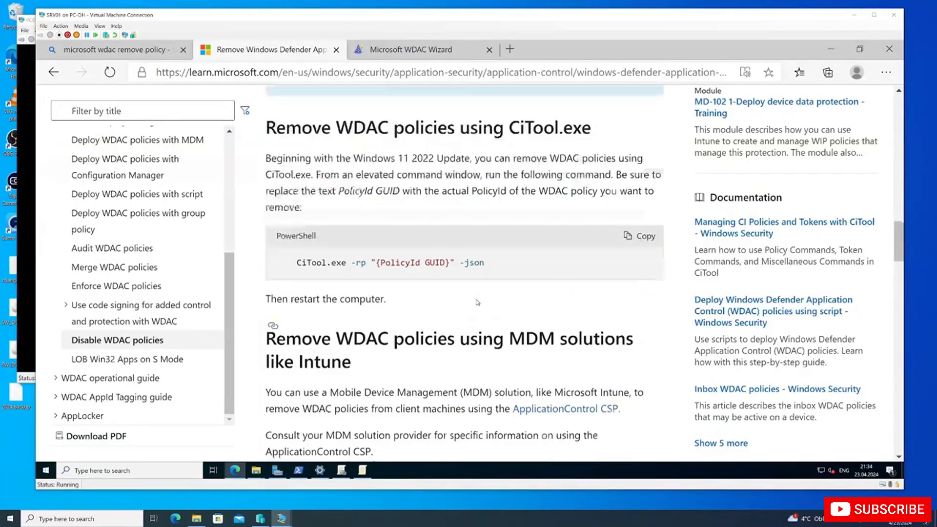
scroll(477, 302, up, 10)
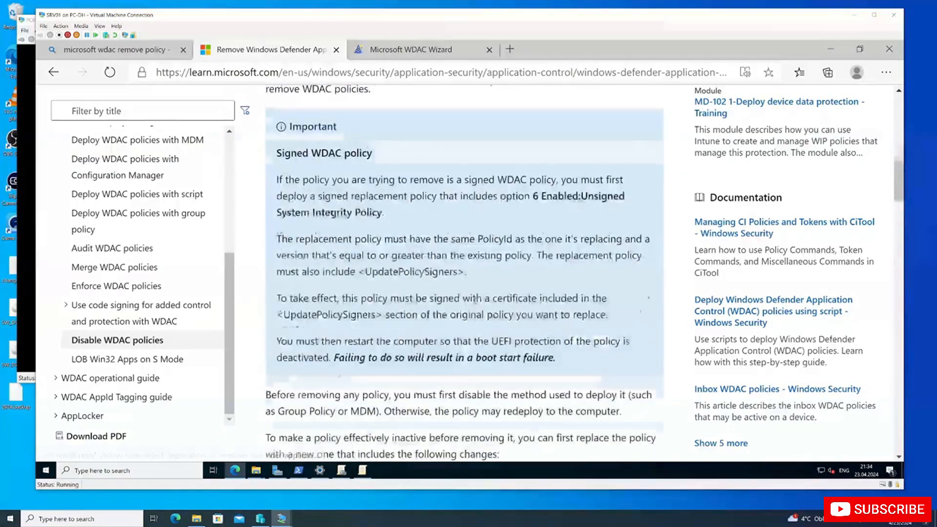
scroll(477, 302, up, 7)
scroll(475, 305, down, 7)
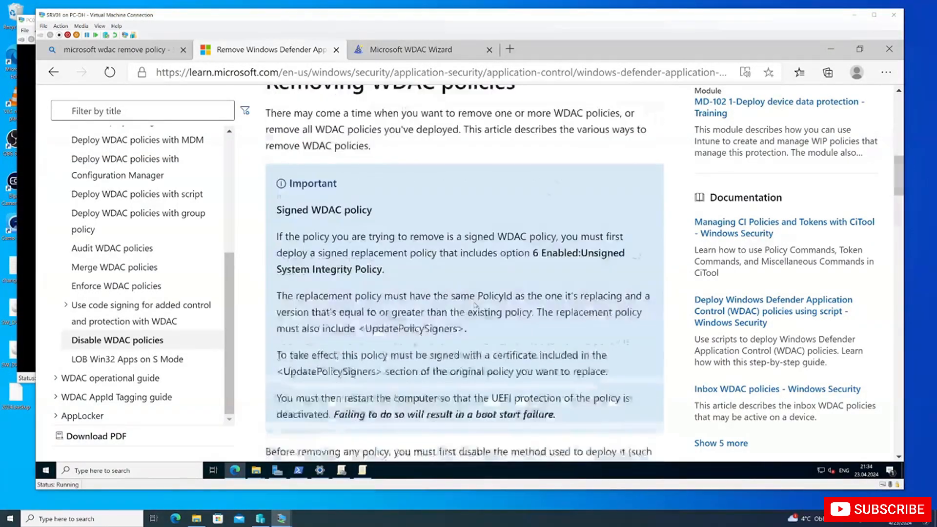
scroll(475, 305, down, 19)
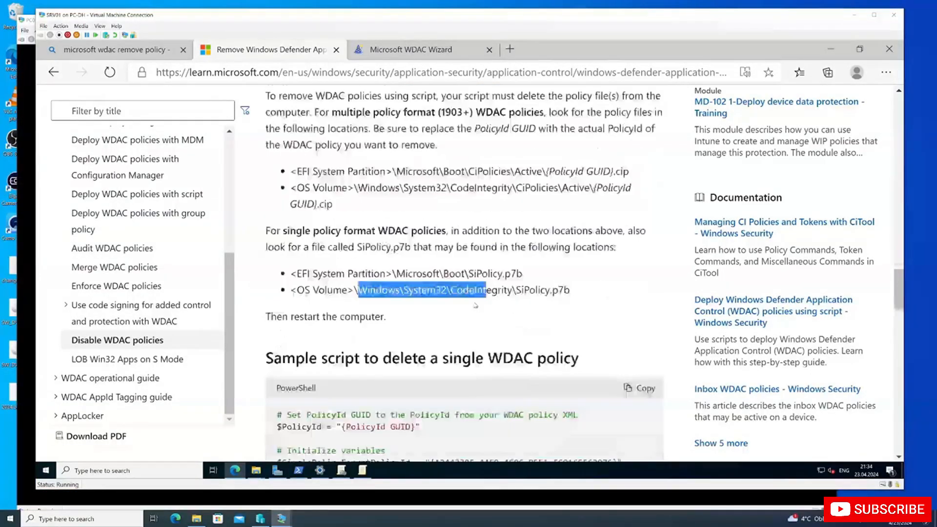
scroll(475, 305, down, 18)
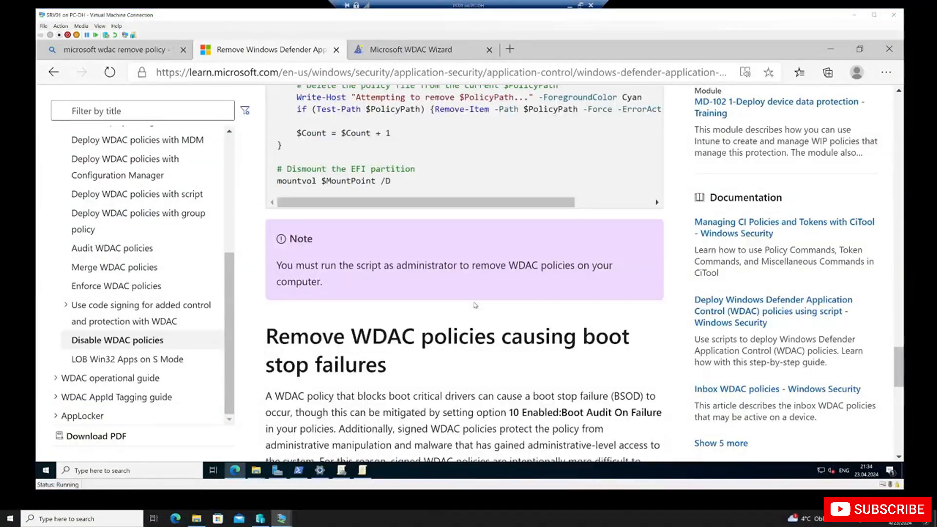
scroll(475, 305, down, 5)
- Search the article for 'signed' and scroll through the matches
key(ctrl+f)
text(si)
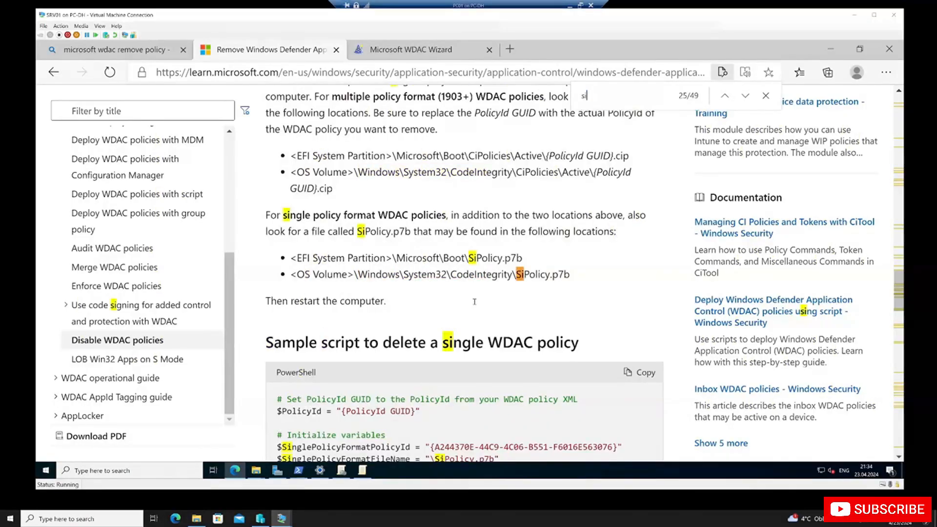
text(gned)
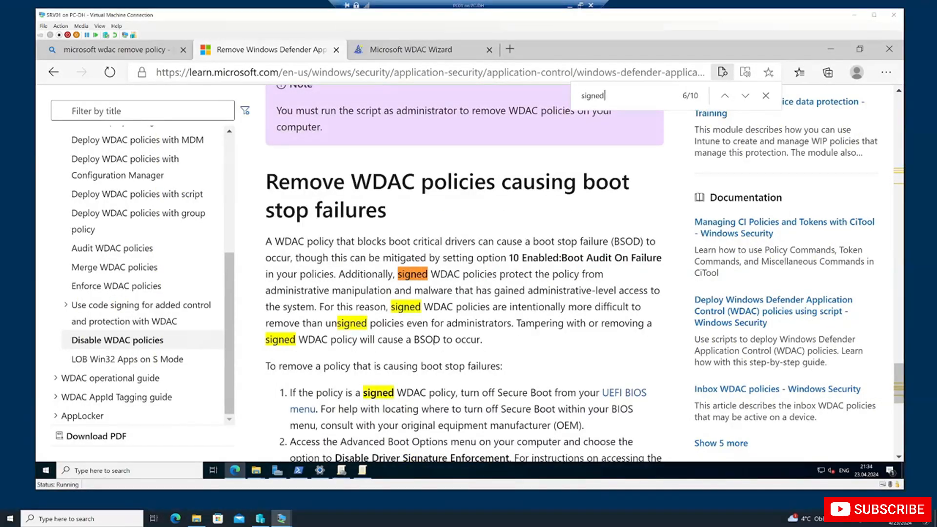
scroll(447, 343, down, 2)
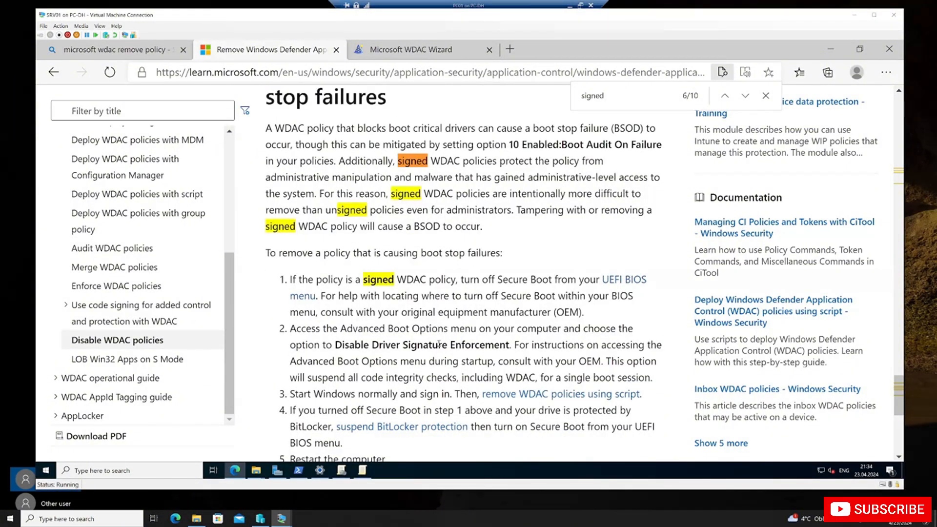
scroll(439, 344, down, 2)
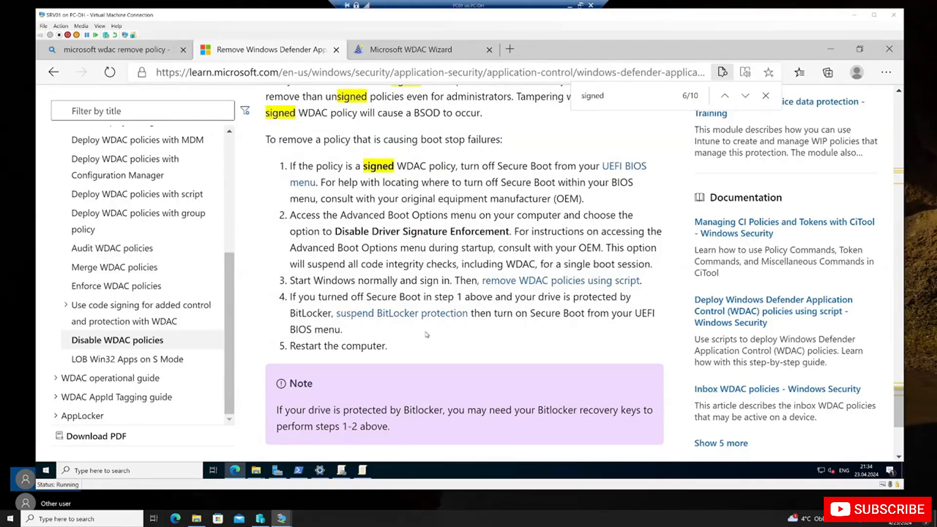
scroll(427, 335, down, 2)
scroll(427, 335, up, 5)
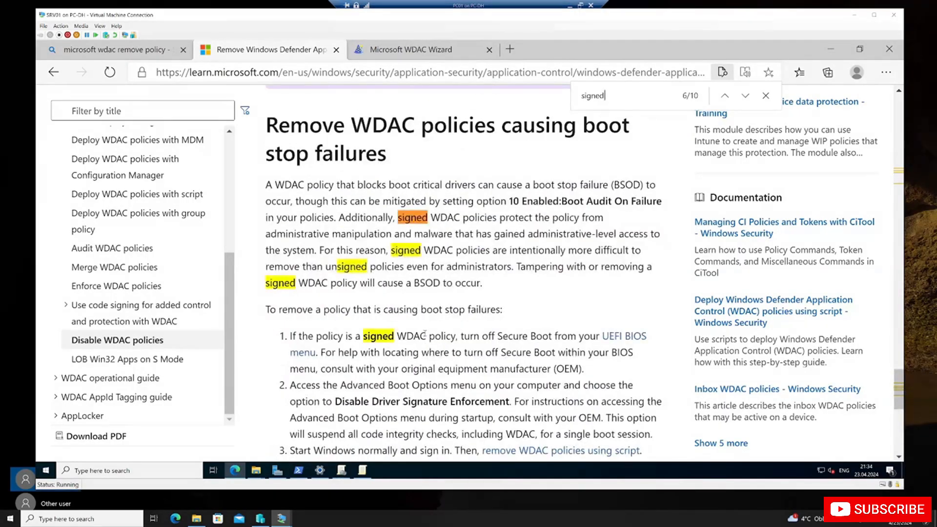
scroll(425, 339, down, 3)
scroll(425, 339, up, 15)
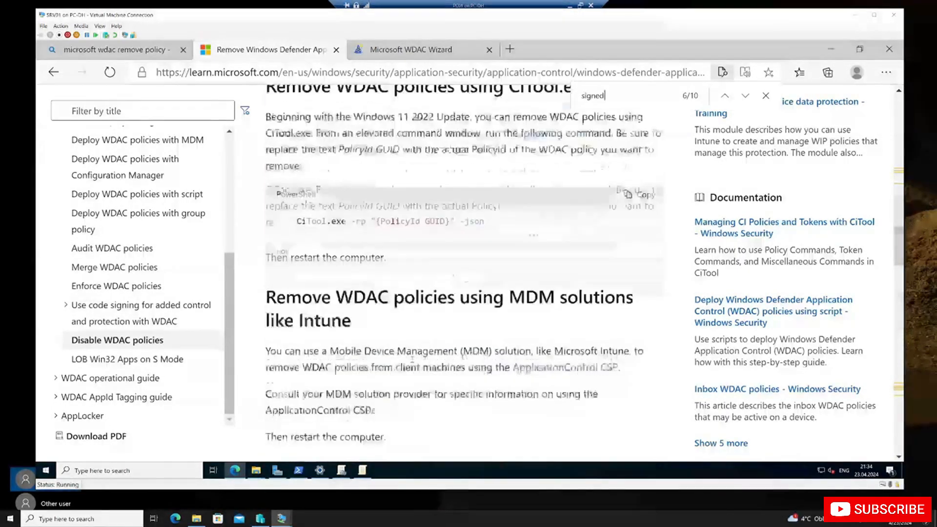
scroll(412, 360, up, 1)
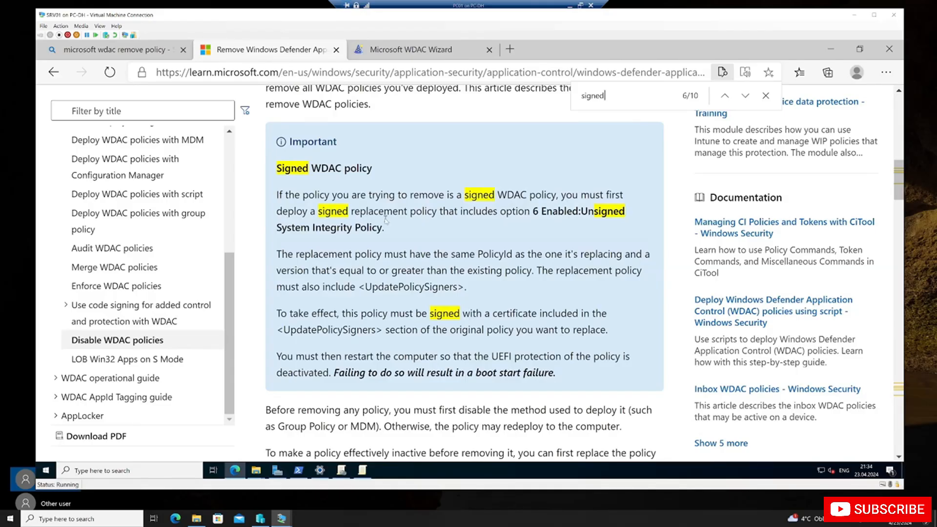
- Highlight the sentence about the signed replacement policy, then clear it and keep reading
drag(311, 210, 577, 223)
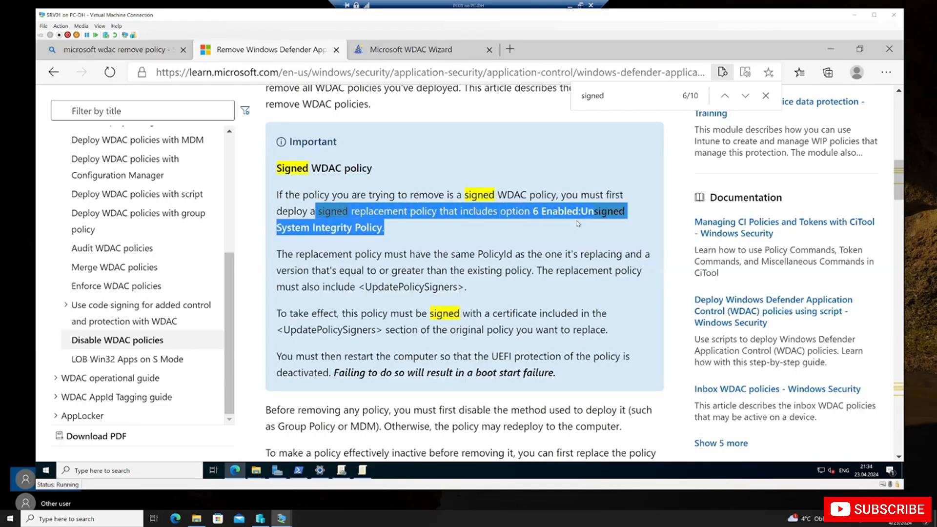
click(398, 233)
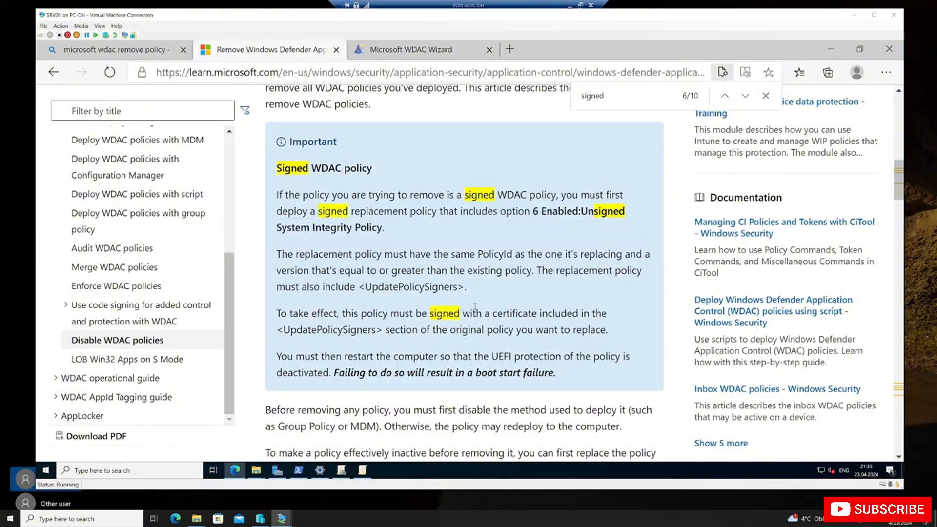
scroll(403, 285, down, 2)
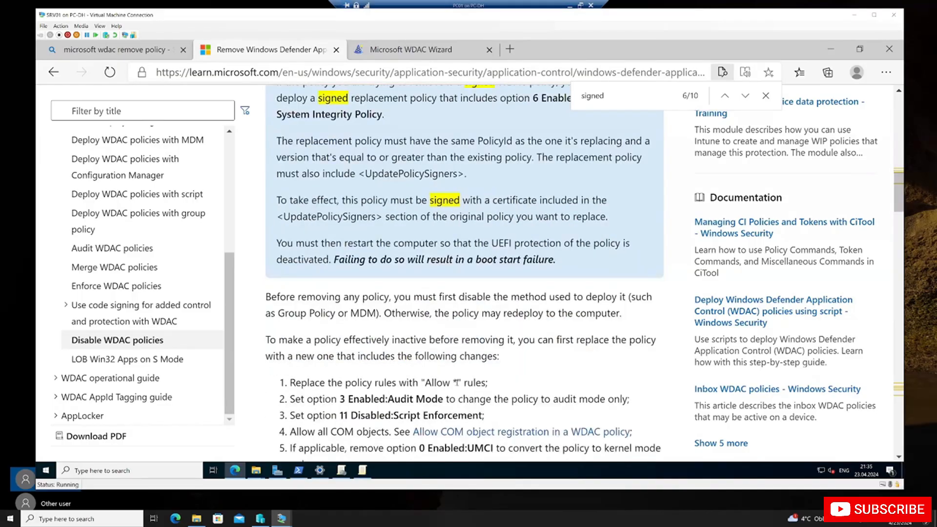
scroll(492, 386, down, 4)
scroll(485, 396, up, 8)
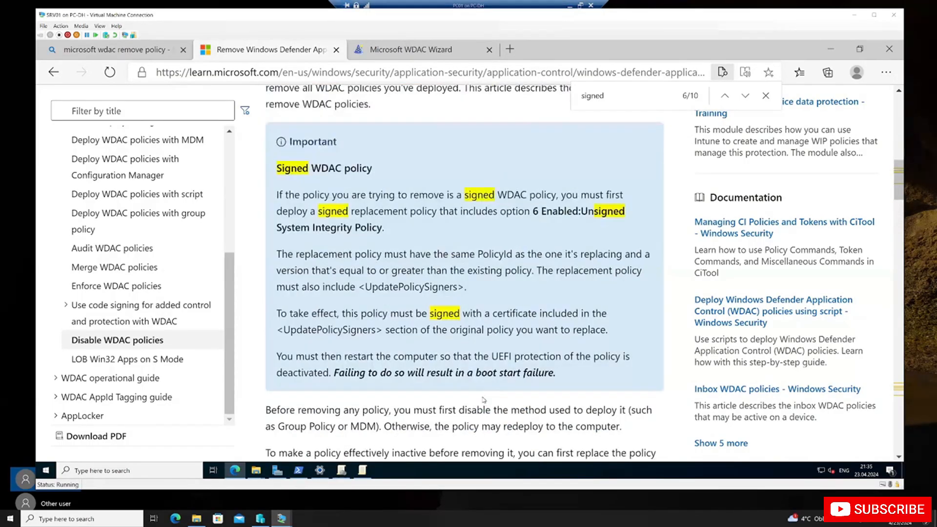
scroll(482, 403, down, 3)
scroll(460, 356, up, 2)
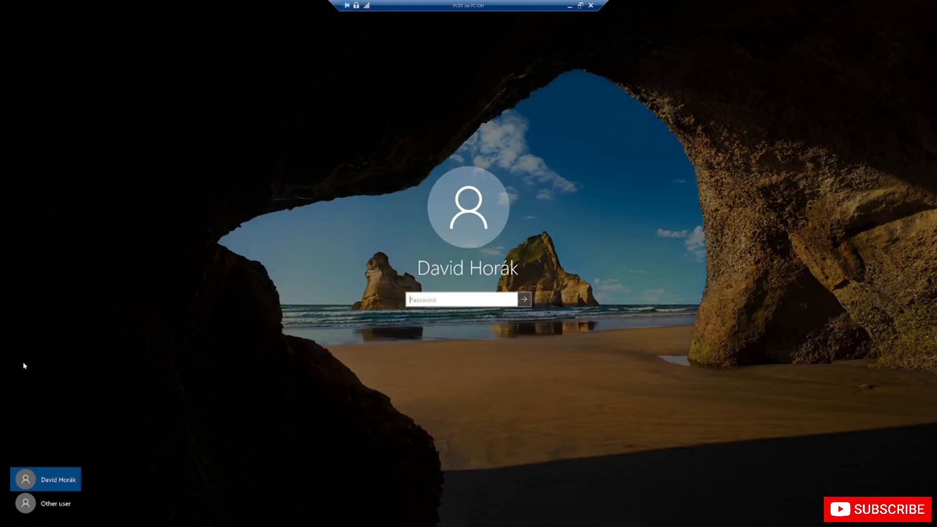
- Sign in to PC01 as another domain user, re-entering the password after the first attempt is rejected
click(78, 503)
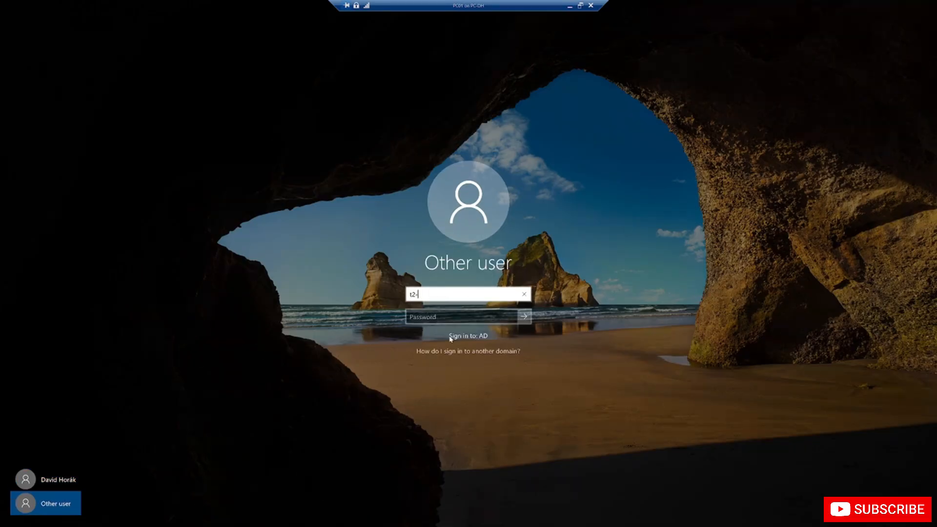
text(t2-horak)
key(Tab)
text(*)
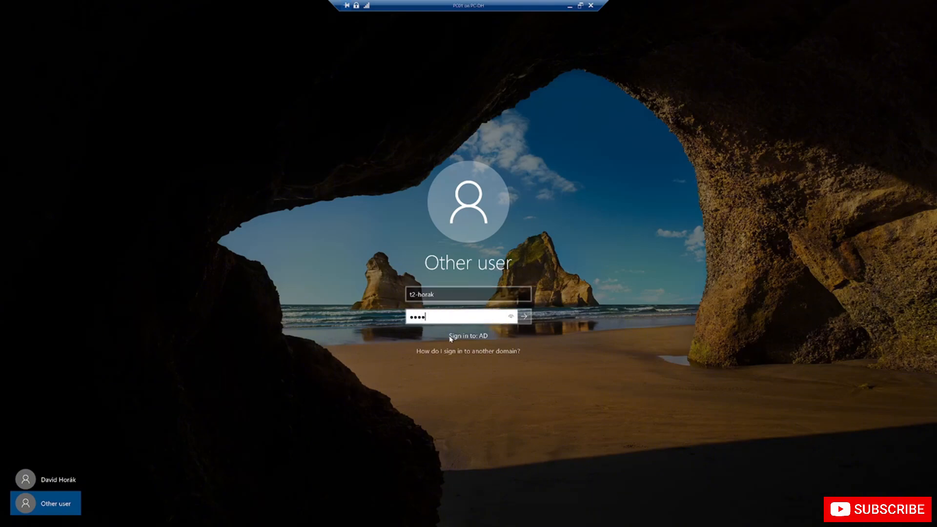
key(Return)
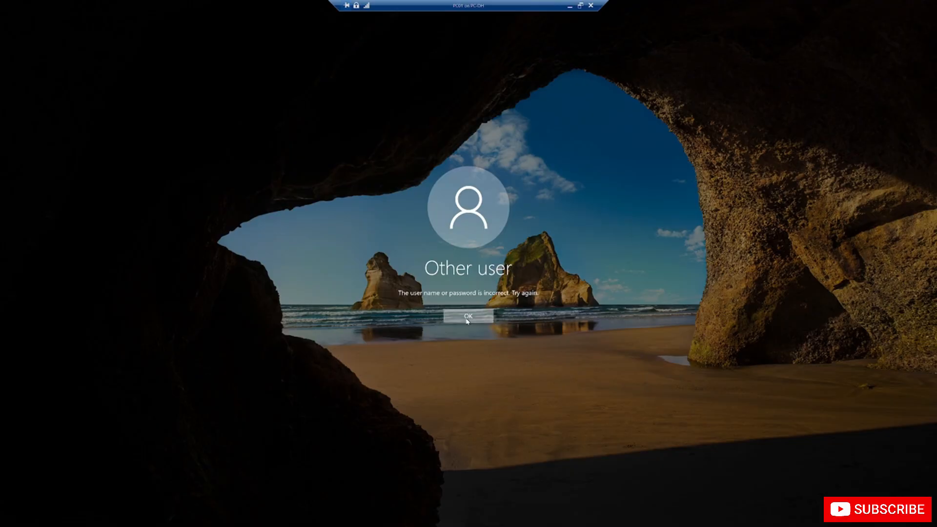
click(467, 318)
text(**)
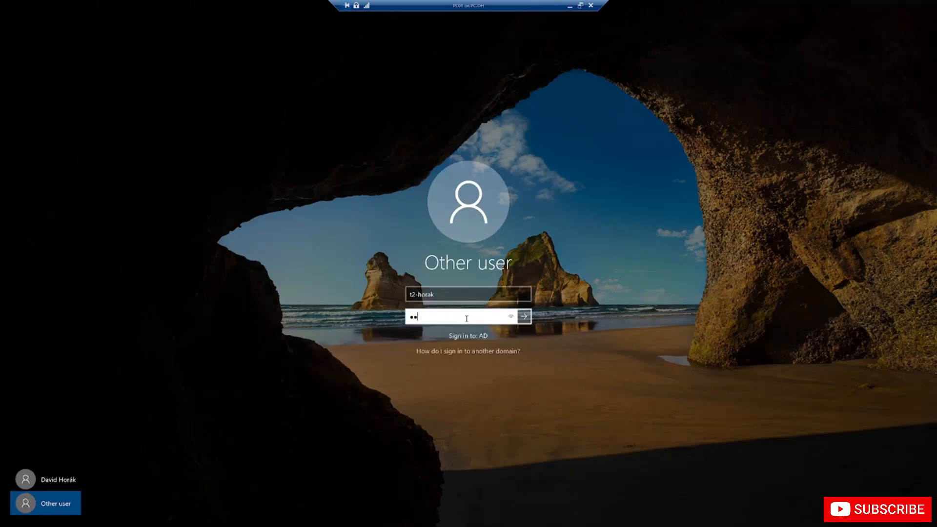
key(Return)
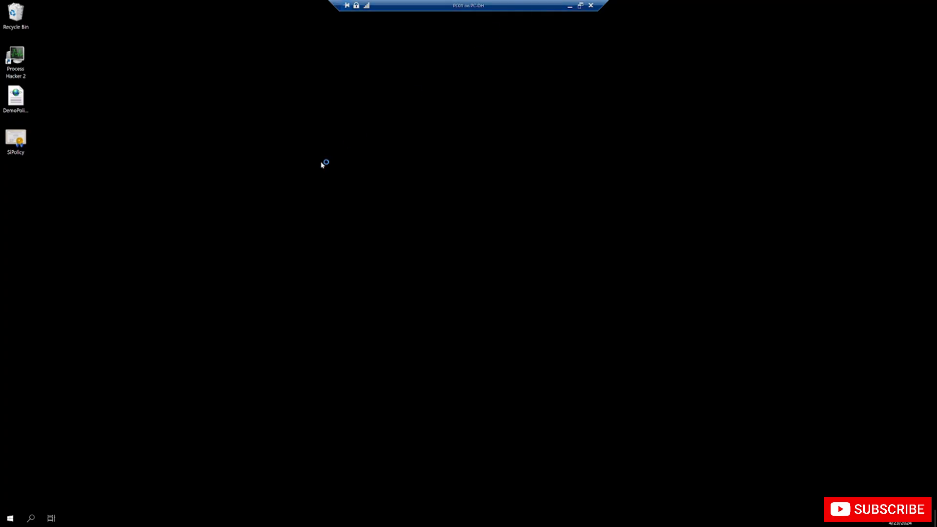
- Select the DemoPolicy and SiPolicy files on the desktop and delete them
drag(50, 341, 14, 100)
click(28, 147)
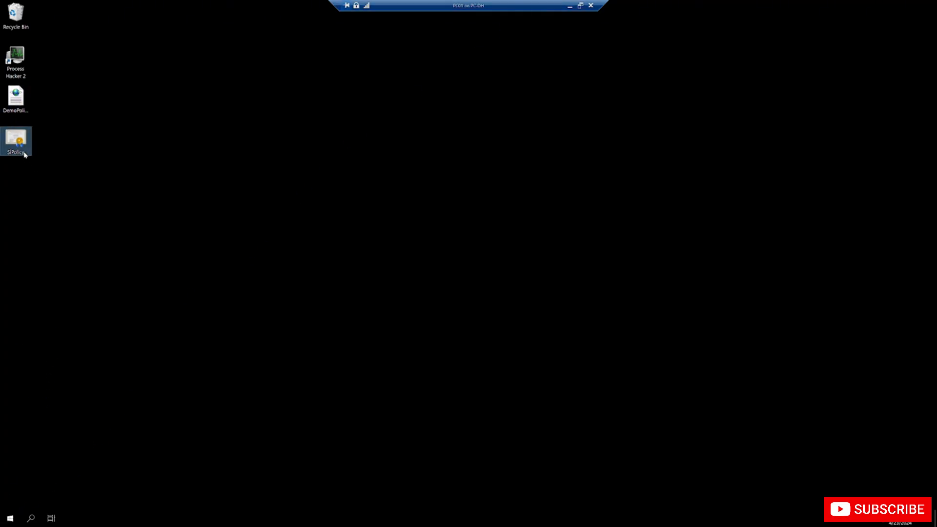
drag(37, 185, 23, 105)
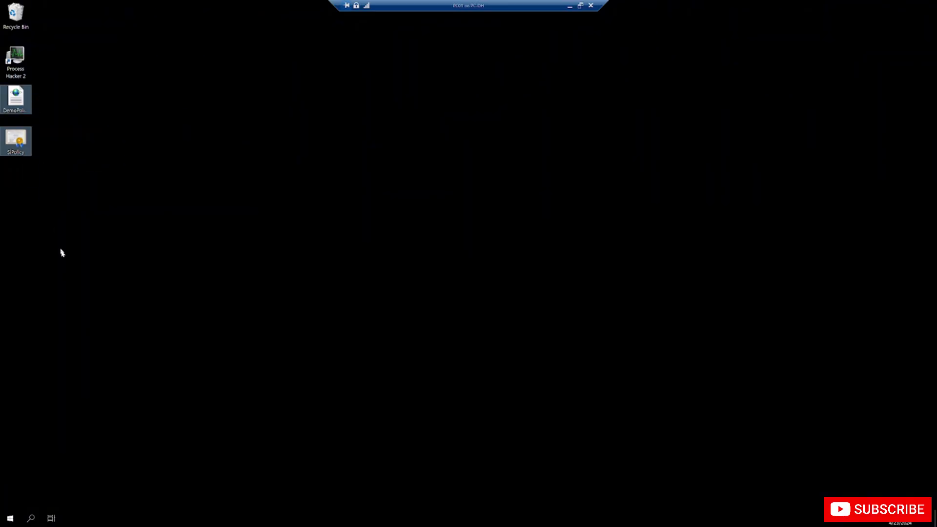
key(Delete)
- Launch the WDAC Wizard from Start, then minimise the PC01 session to reach SRV01
click(11, 519)
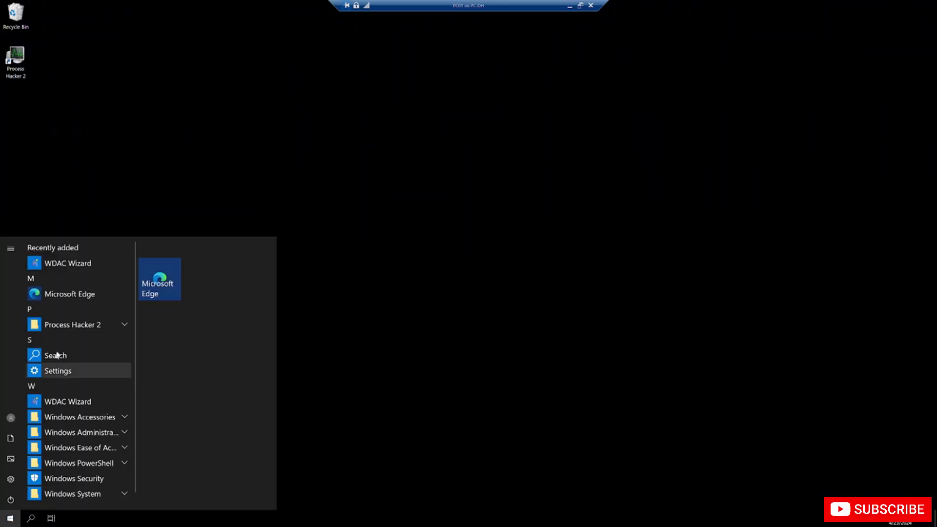
click(68, 263)
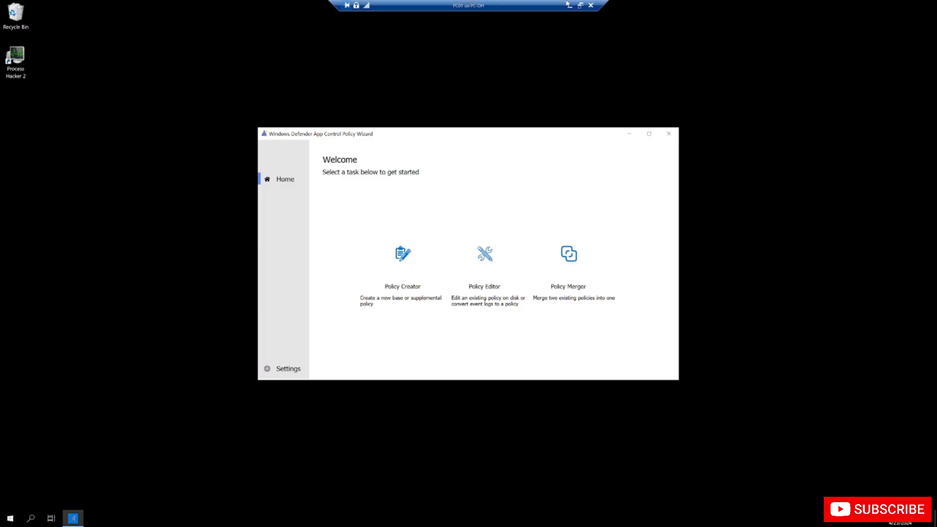
click(569, 5)
mouse_move(259, 475)
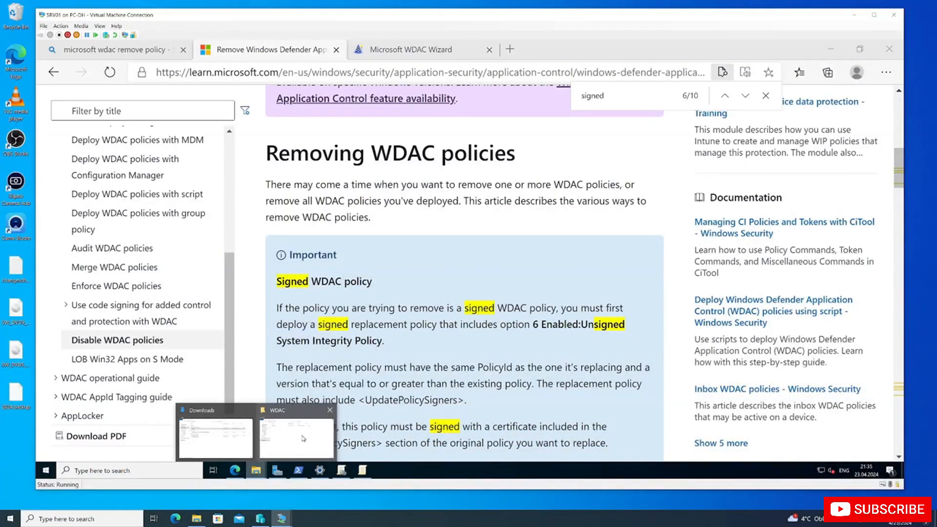
click(296, 437)
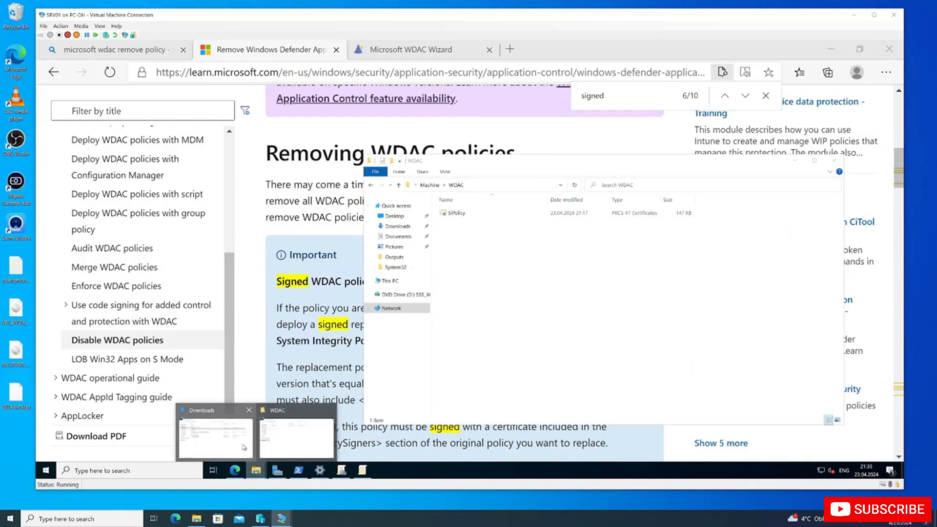
click(215, 437)
click(375, 191)
double_click(374, 191)
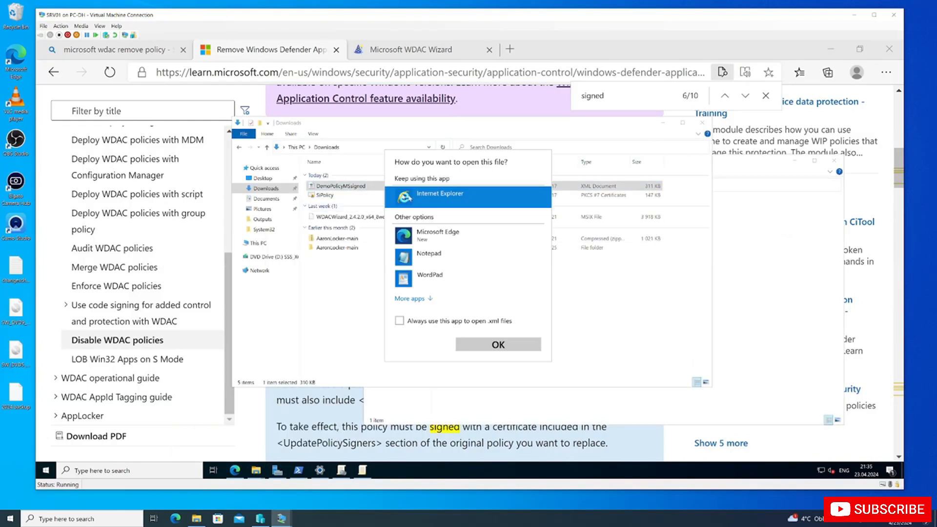
click(439, 257)
click(498, 345)
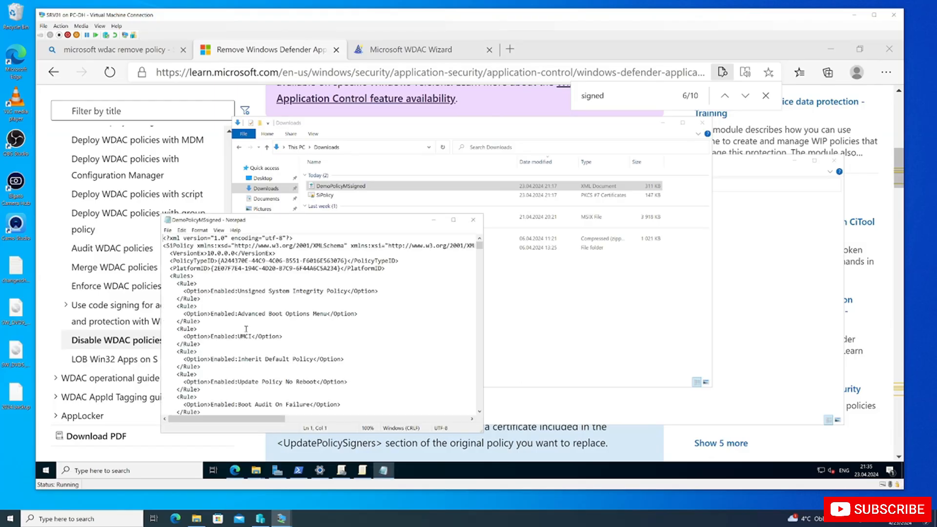
scroll(262, 357, down, 5)
drag(240, 358, 269, 362)
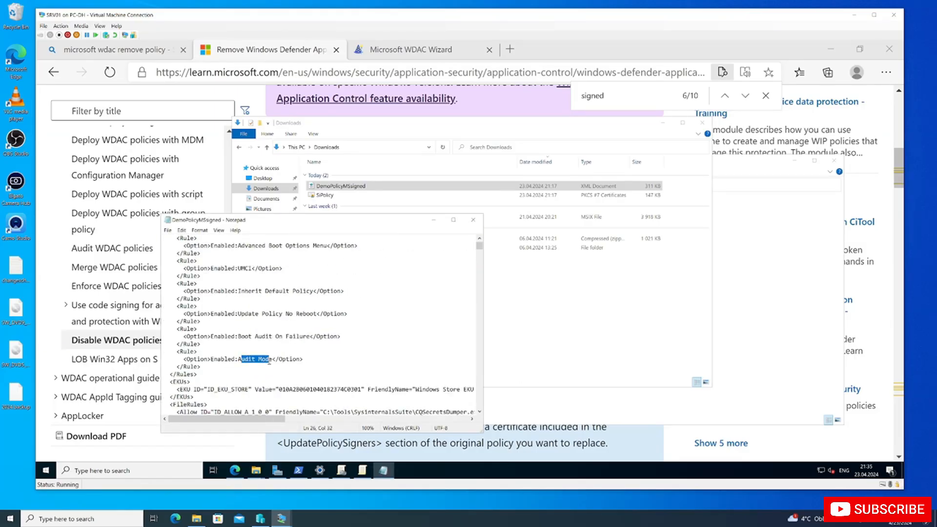
click(471, 221)
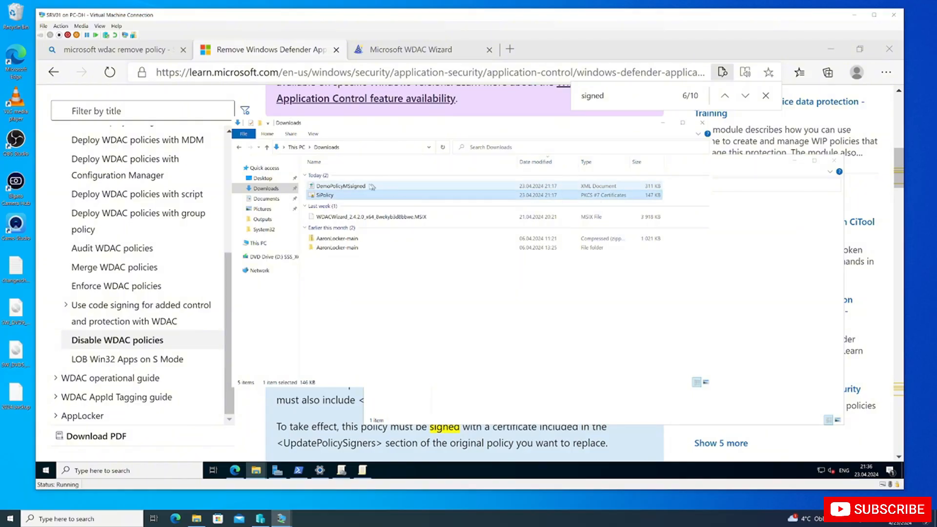
click(321, 195)
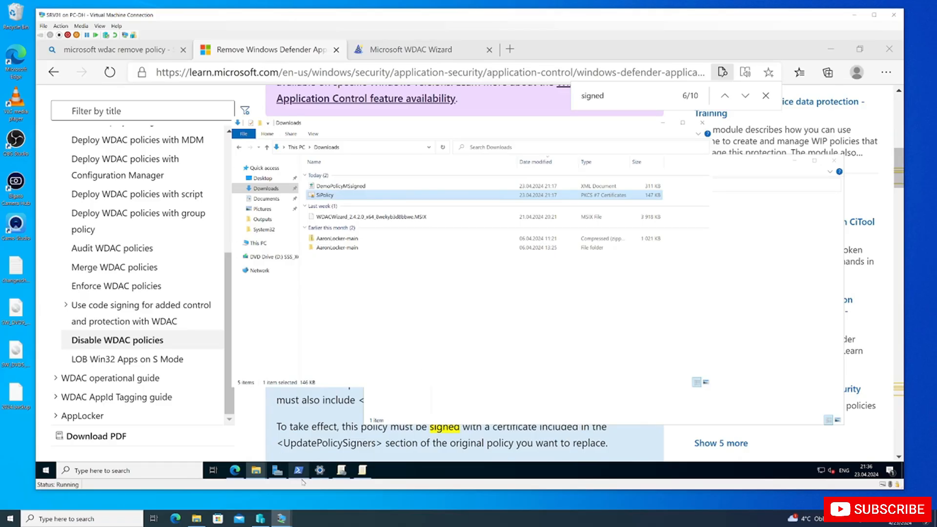
mouse_move(287, 522)
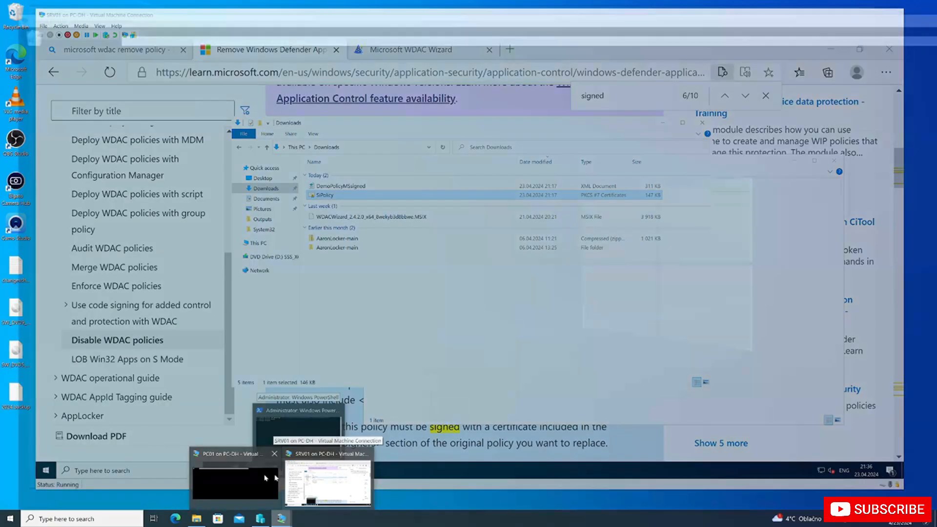
- On PC01, start a new Single Policy Format policy in the WDAC Wizard
click(266, 477)
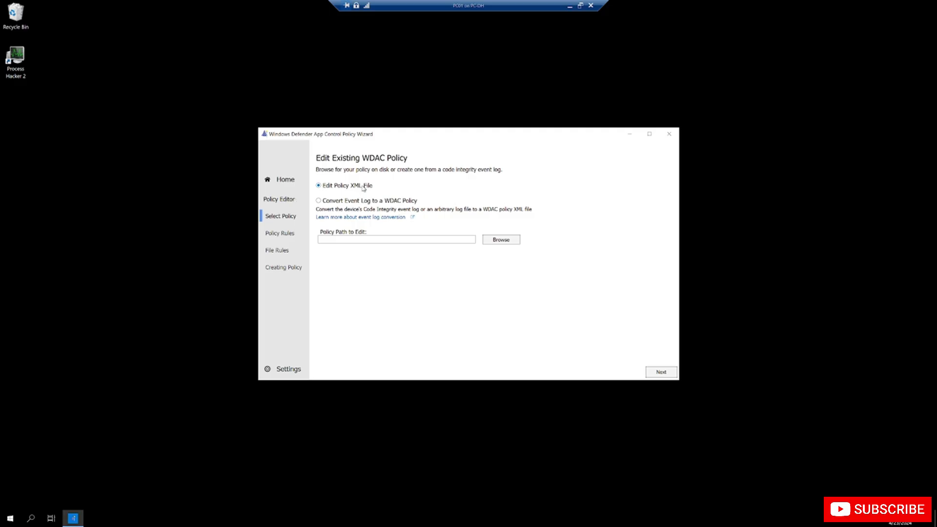
click(287, 180)
click(414, 268)
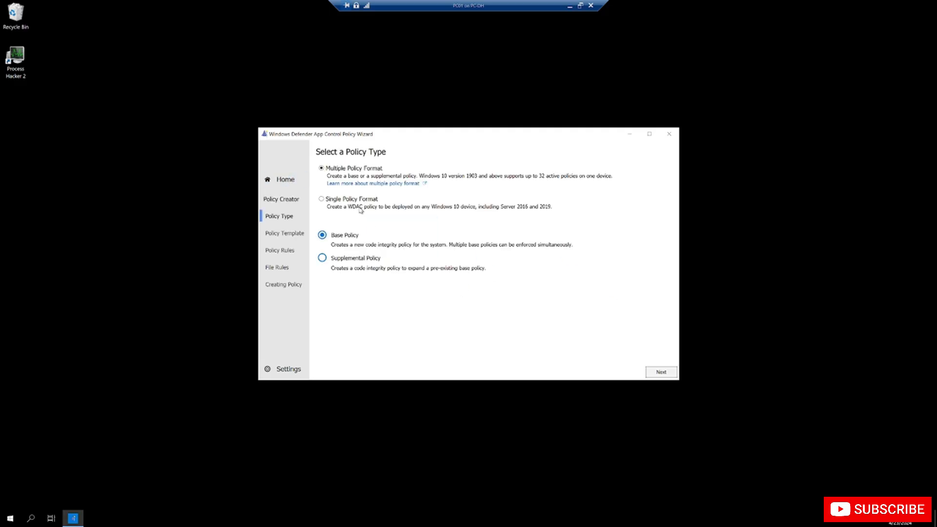
click(350, 200)
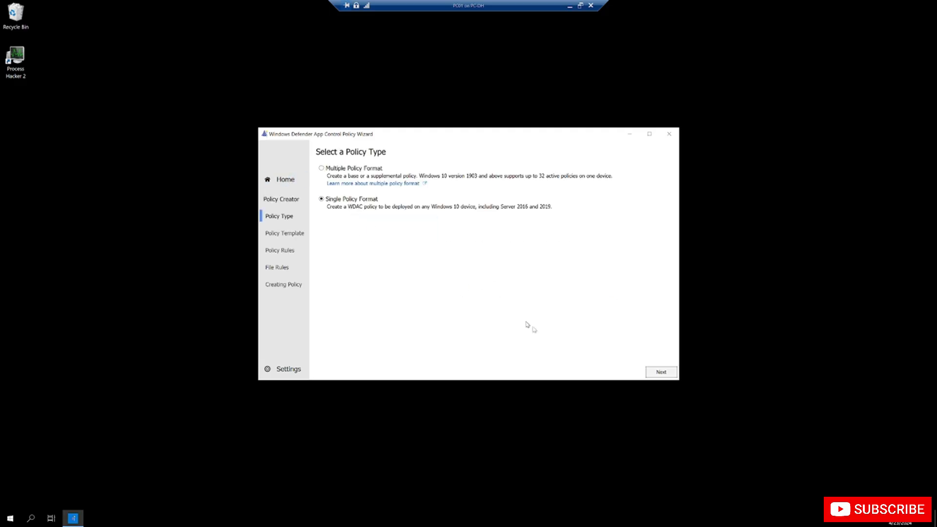
click(660, 372)
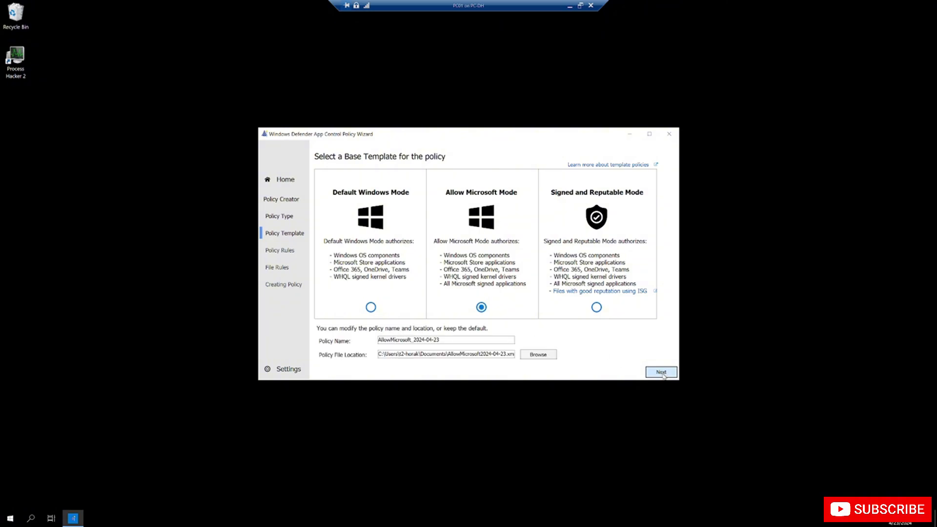
- Name the Allow Microsoft Mode policy DemoEnforce and save it as WDACEnforce.xml on the Desktop
drag(456, 338, 282, 318)
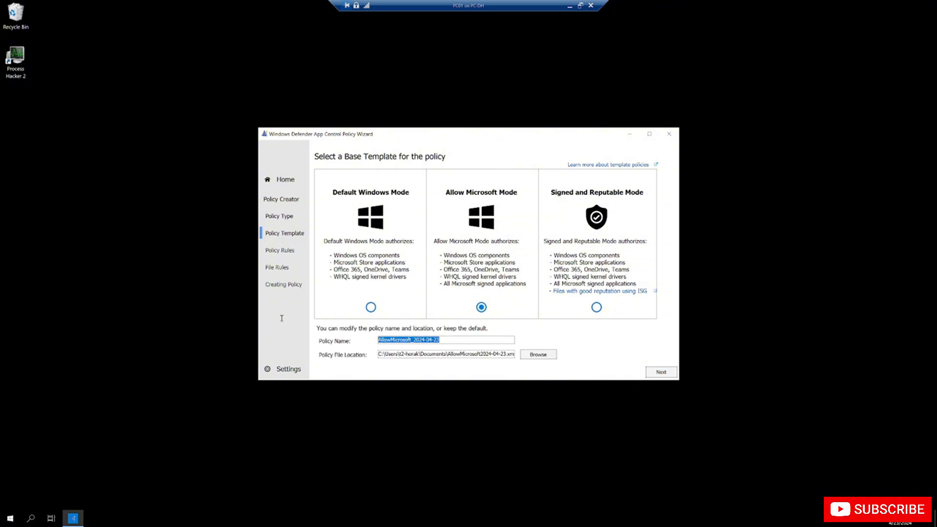
text(Do)
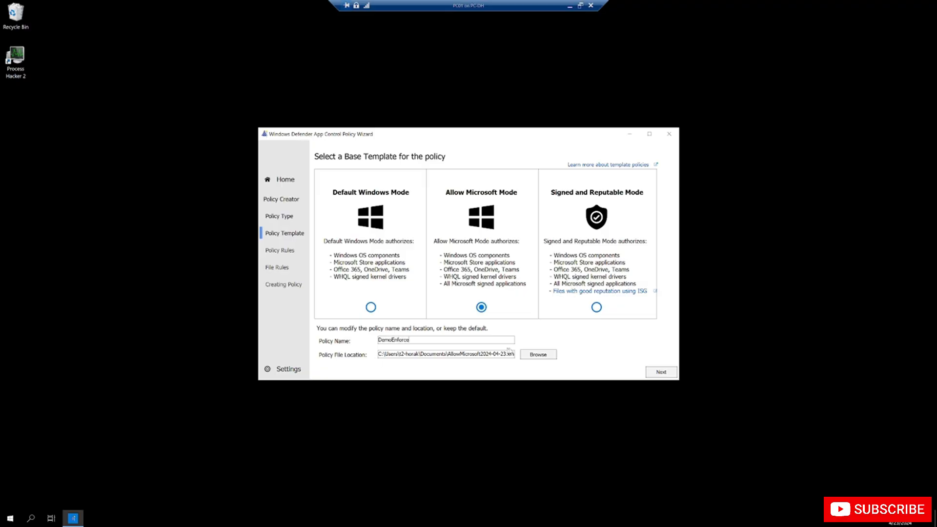
click(538, 354)
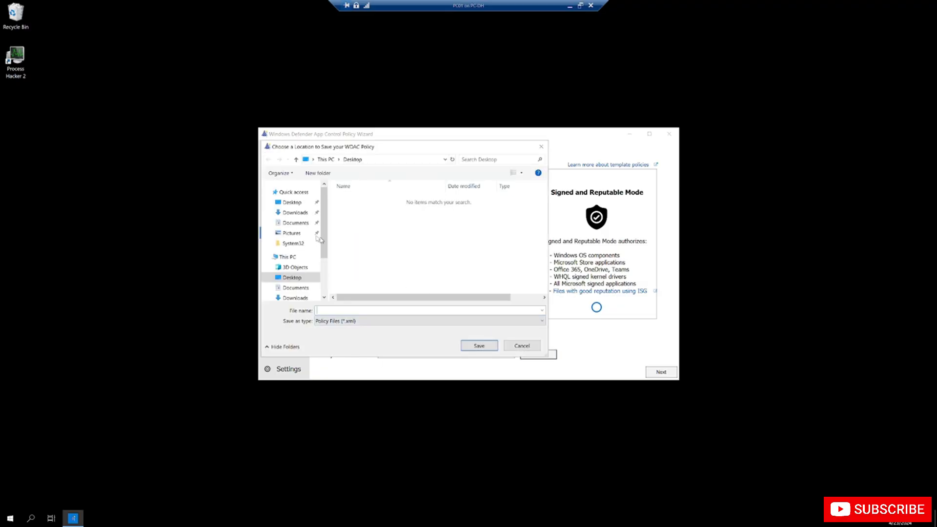
click(292, 202)
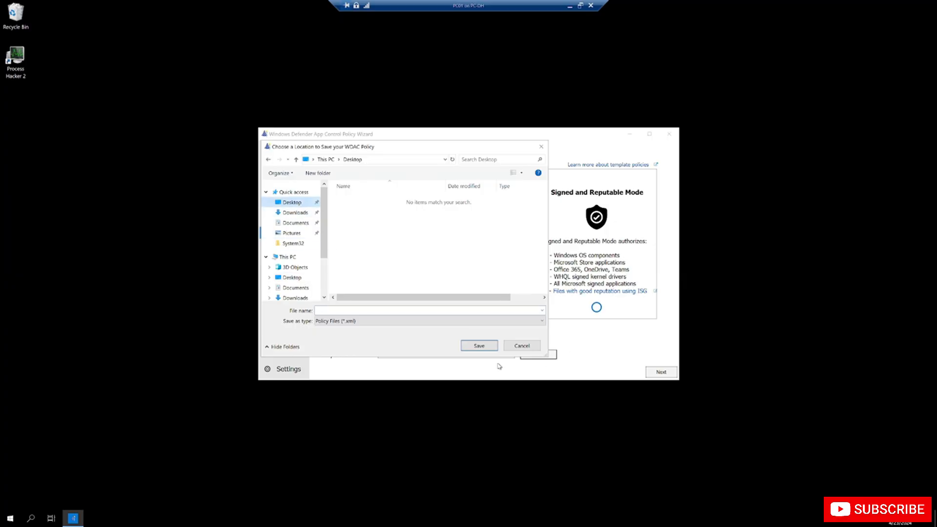
click(476, 310)
text(WDACEnforce)
key(Return)
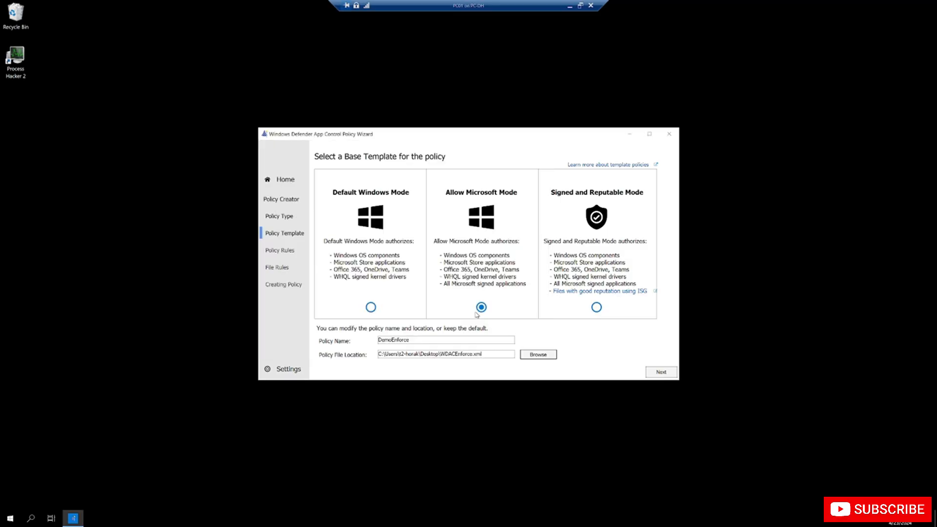
click(653, 373)
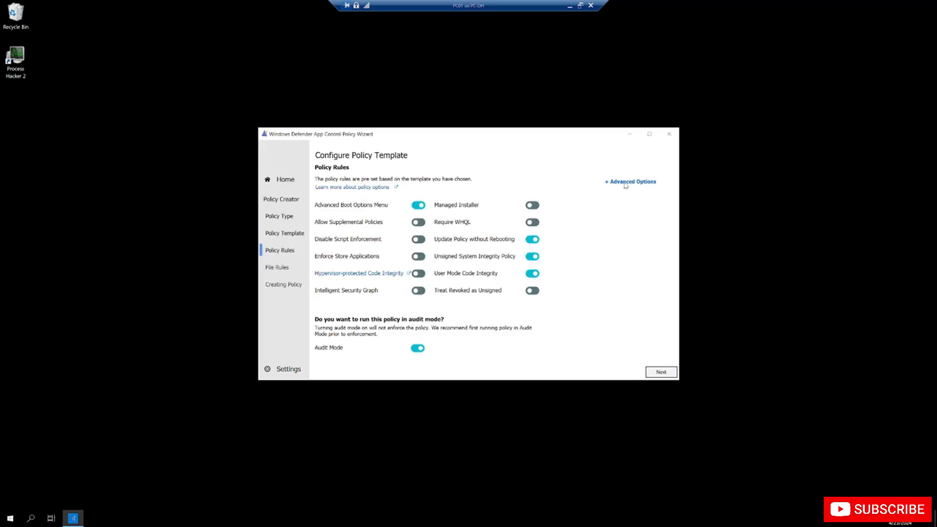
- Turn off Audit Mode in the advanced policy rule options
click(626, 183)
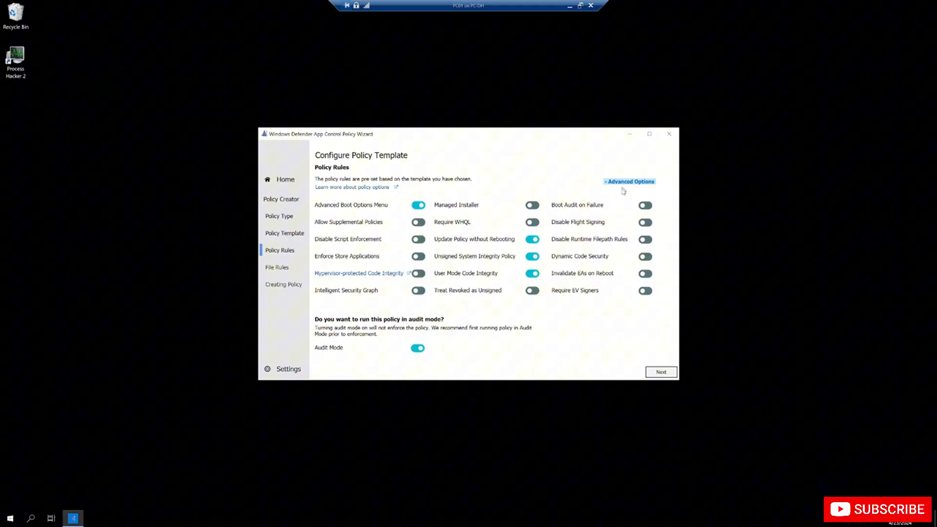
click(420, 349)
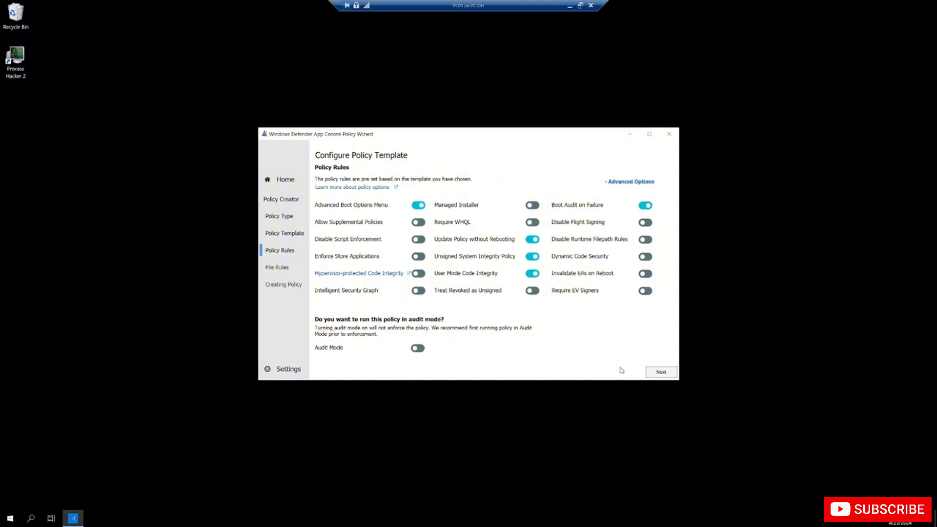
click(654, 372)
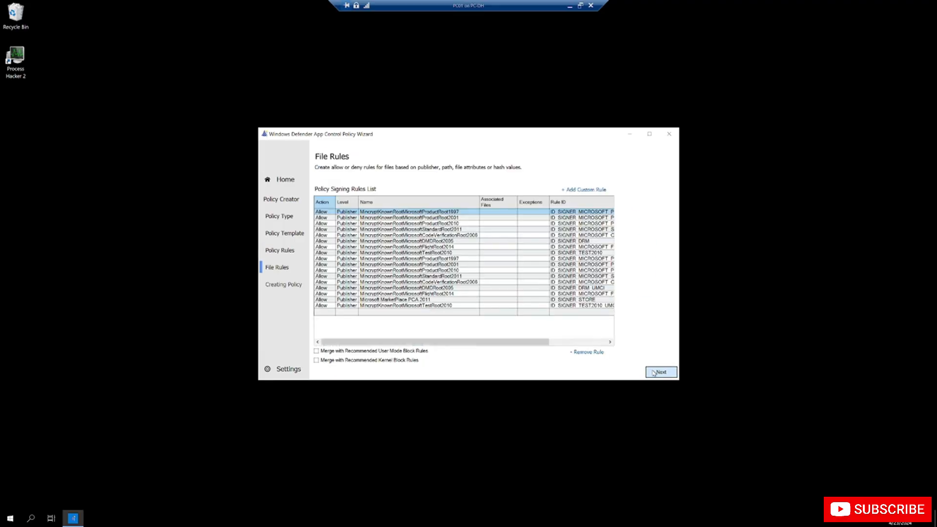
- Add a custom Folder Scan rule for C:\Tools\SysinternalsSuite
click(590, 189)
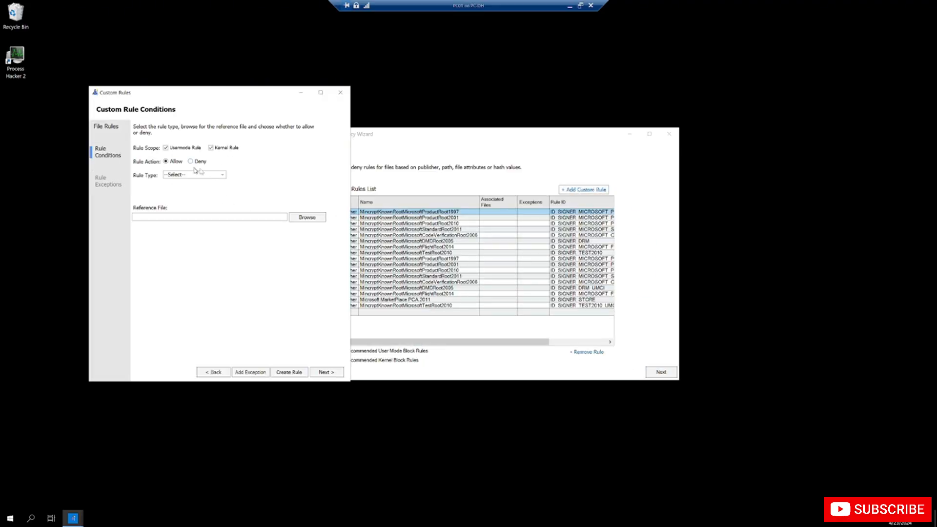
click(222, 175)
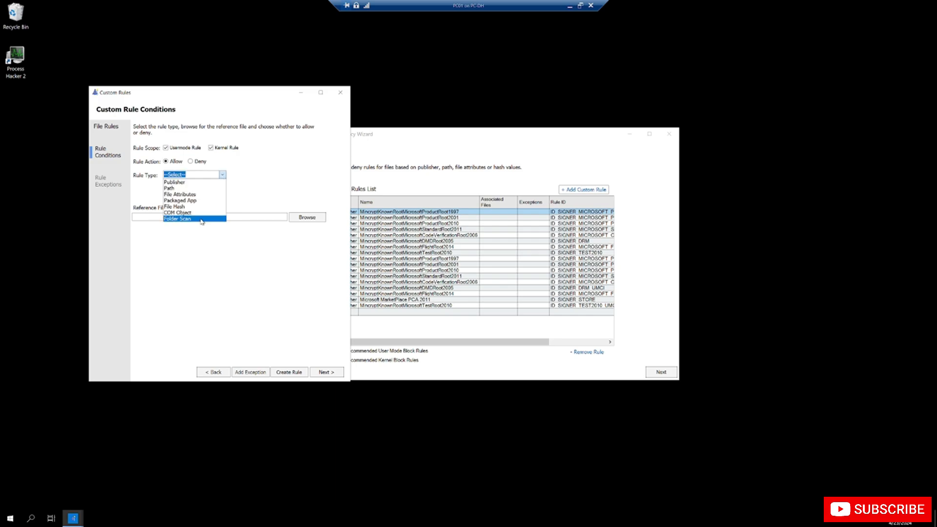
click(203, 219)
click(322, 220)
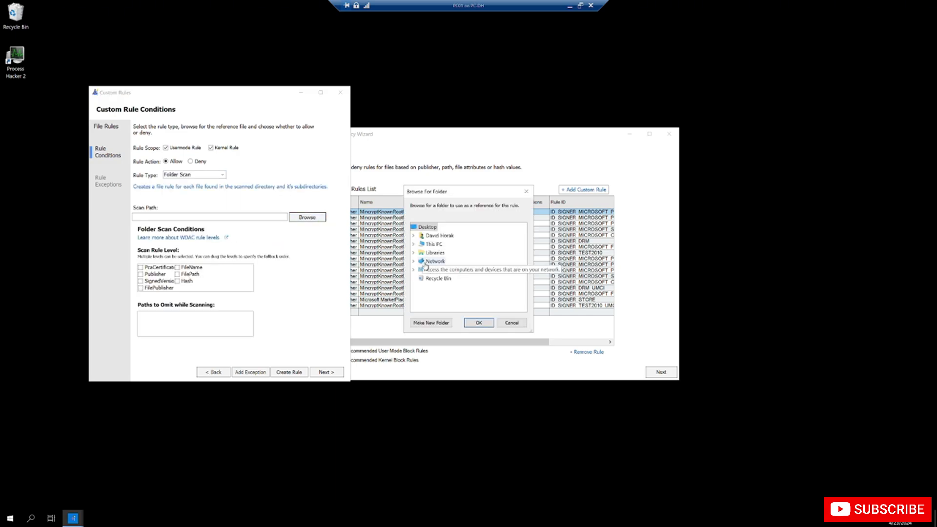
click(414, 244)
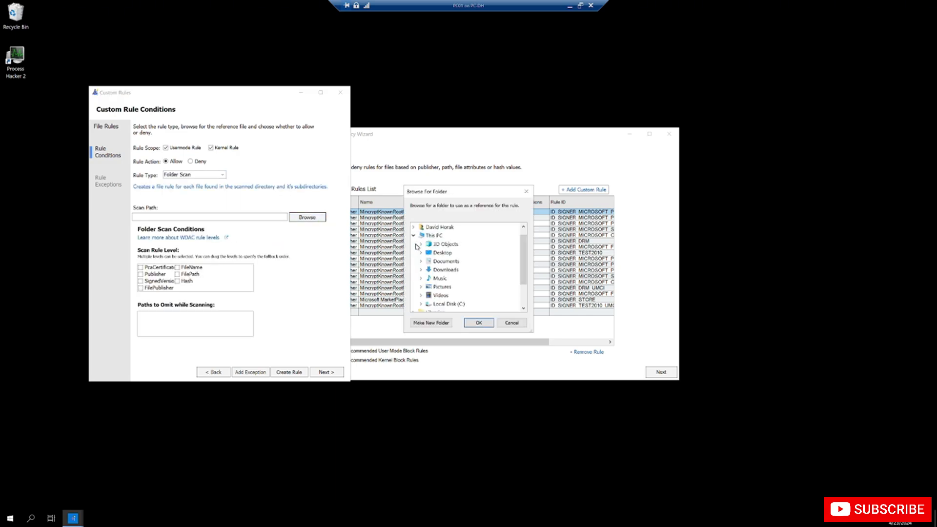
double_click(448, 304)
double_click(446, 261)
scroll(470, 283, down, 1)
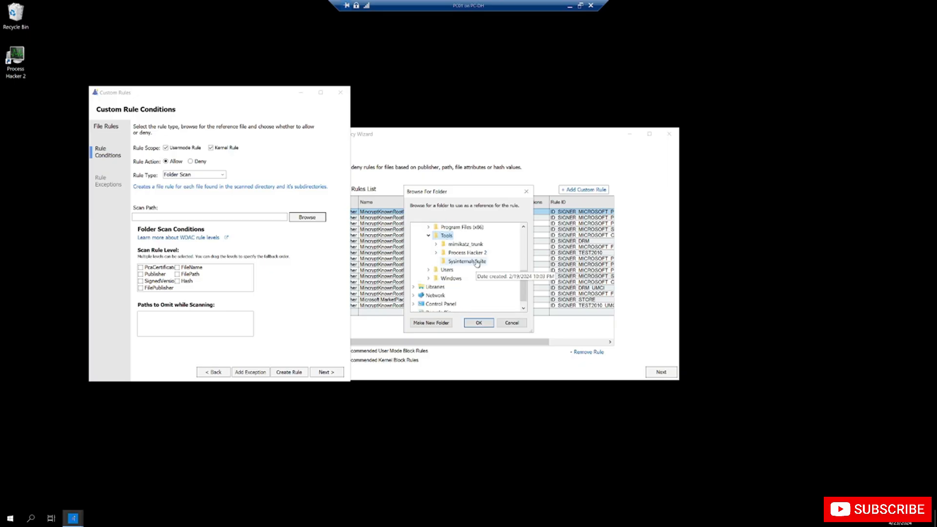
click(463, 263)
click(478, 322)
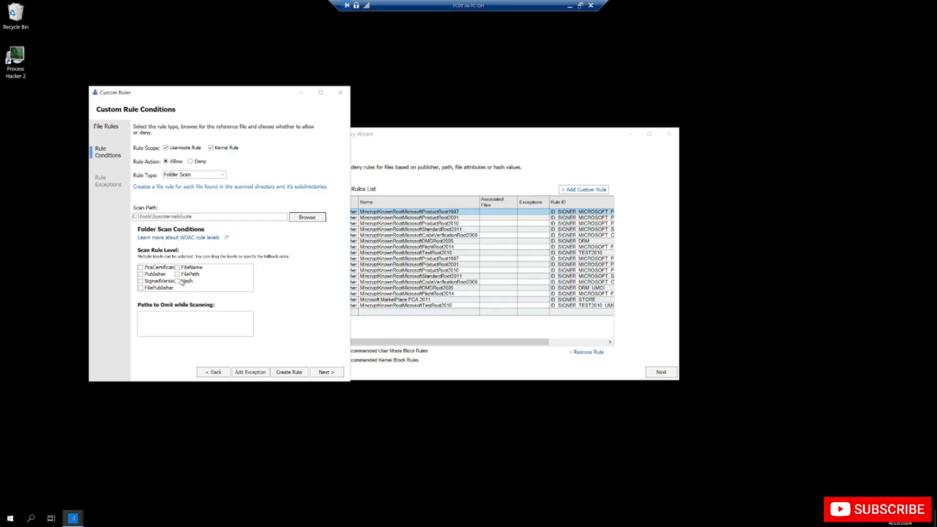
- Set the rule levels to Publisher with Hash fallback and create the rule
click(185, 282)
click(143, 275)
click(142, 276)
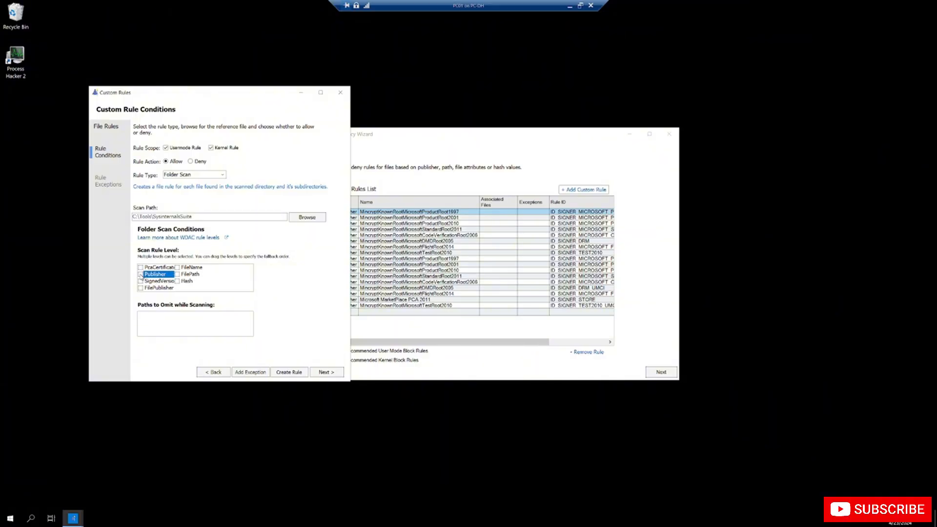
click(178, 282)
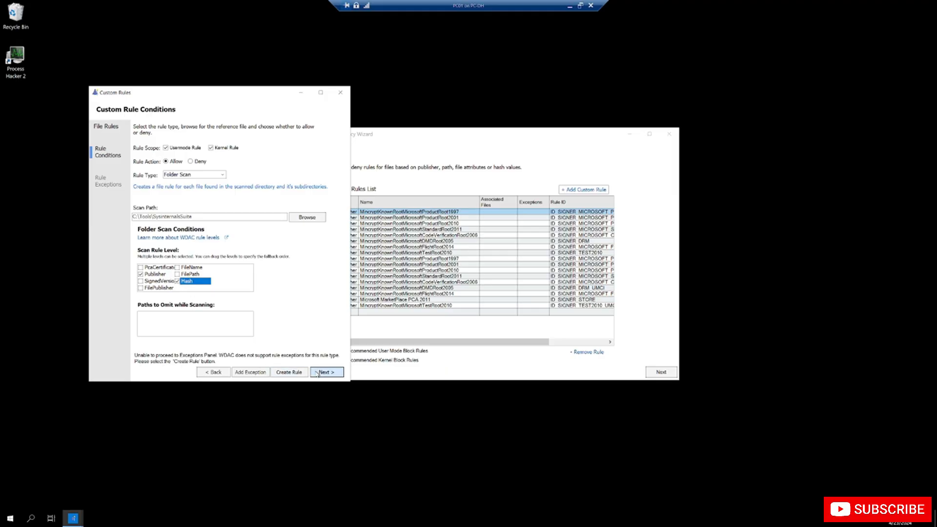
click(289, 372)
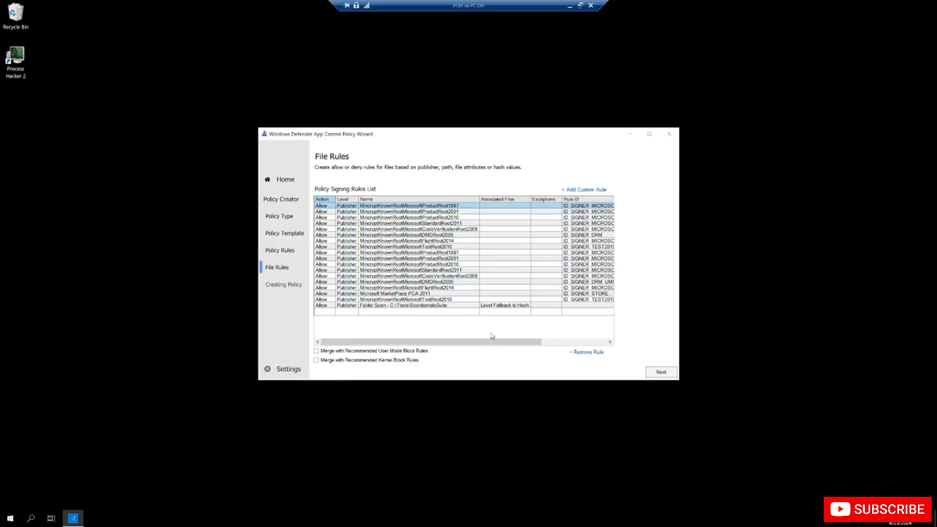
click(660, 372)
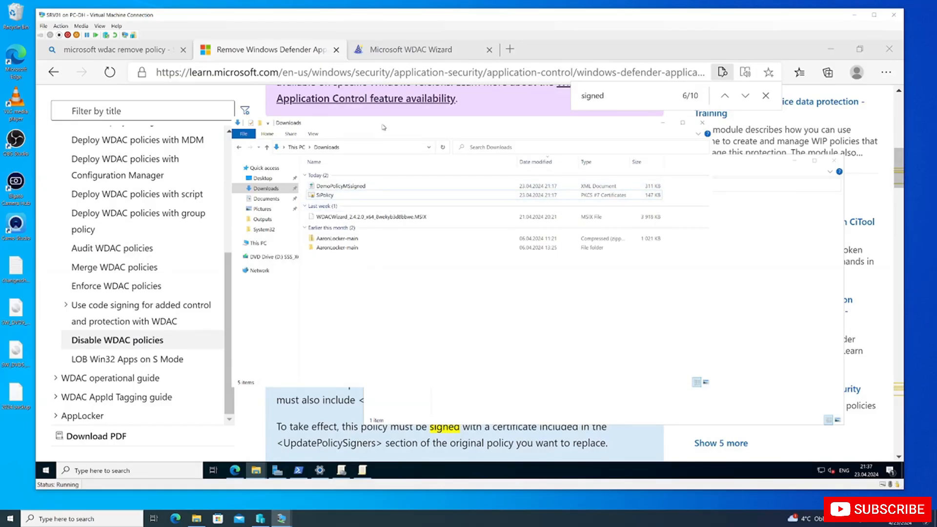
- Move the Downloads window aside and delete both policy files from Downloads
drag(384, 128, 181, 196)
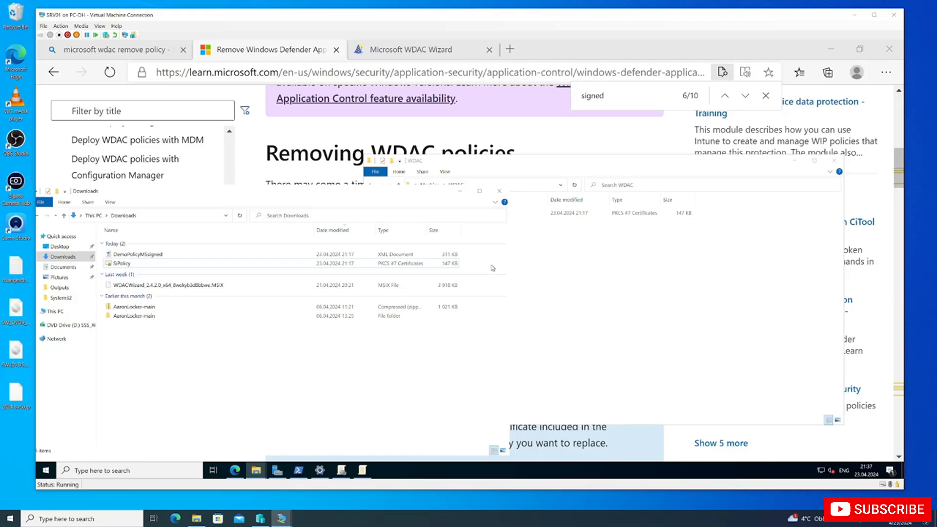
click(342, 243)
drag(269, 343, 197, 231)
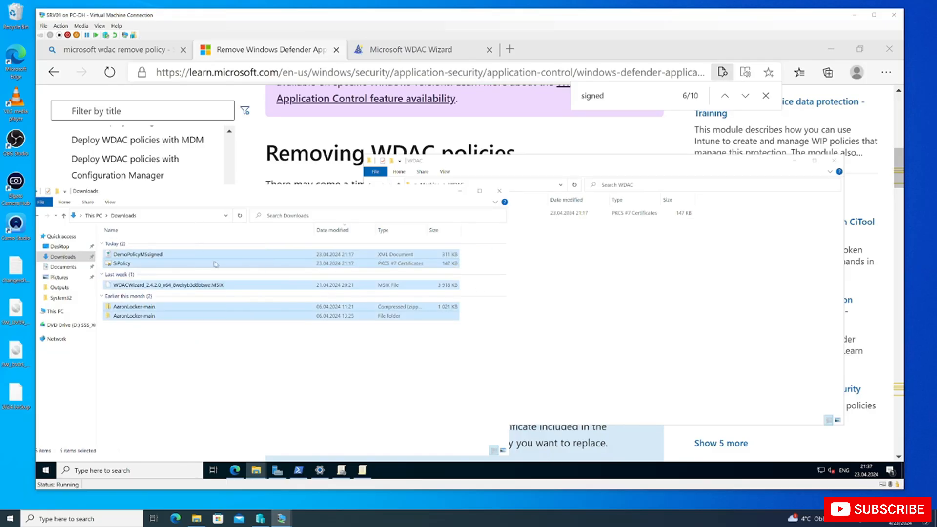
key(Delete)
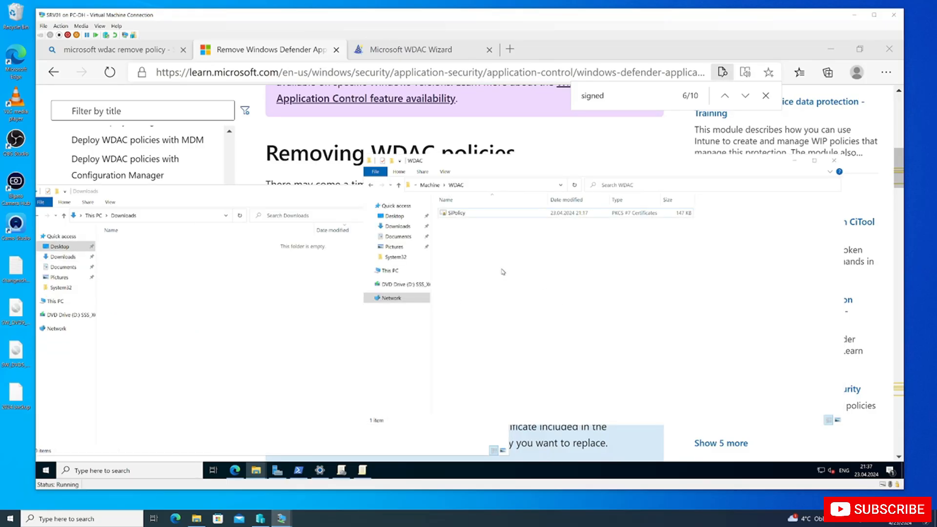
- Delete the old SiPolicy file from the WDAC folder and confirm the deletion
click(506, 212)
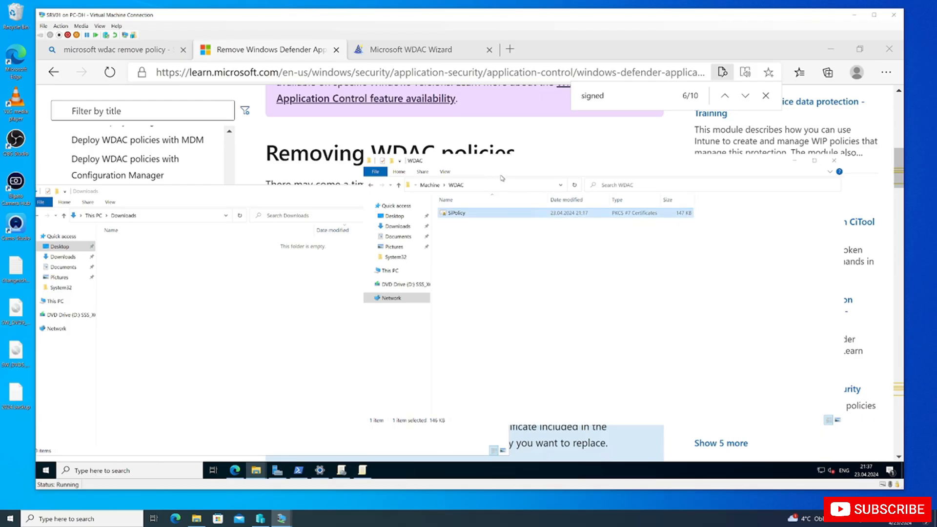
key(Delete)
key(Return)
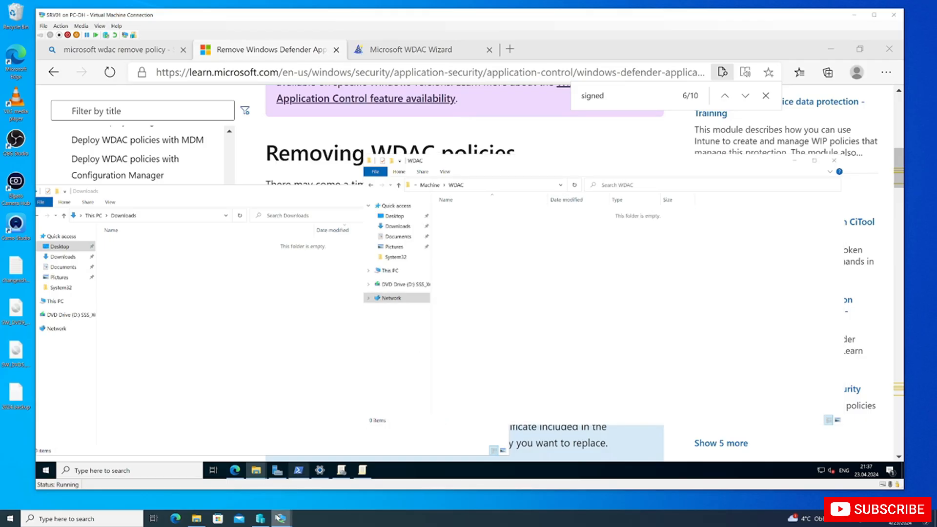
mouse_move(281, 518)
click(258, 491)
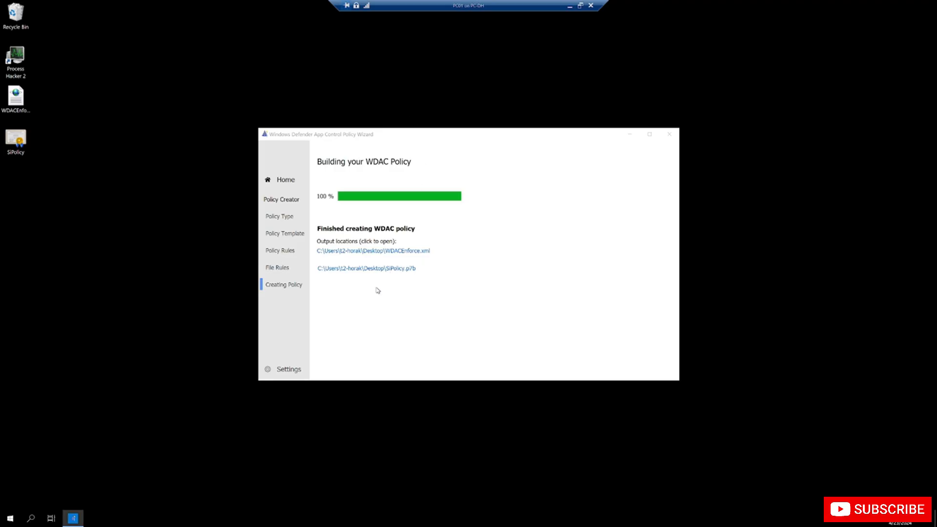
drag(113, 185, 9, 92)
double_click(15, 100)
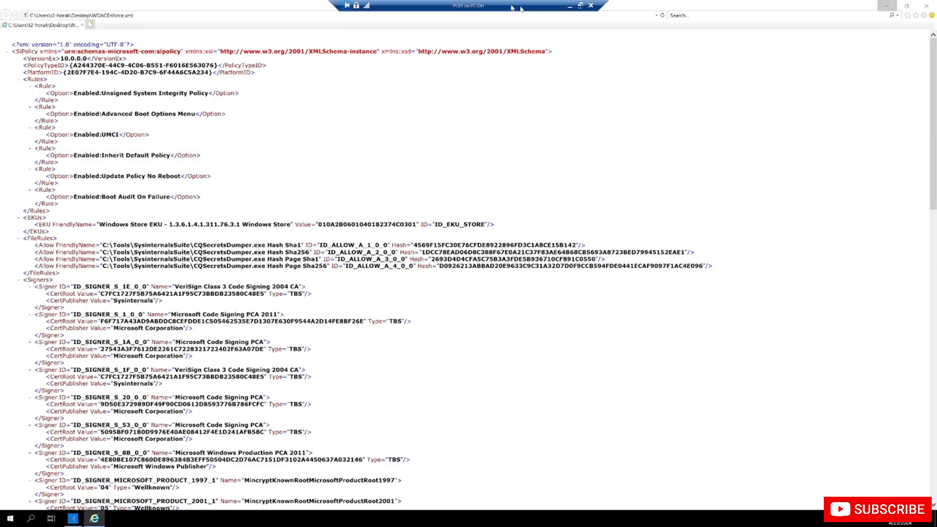
click(886, 6)
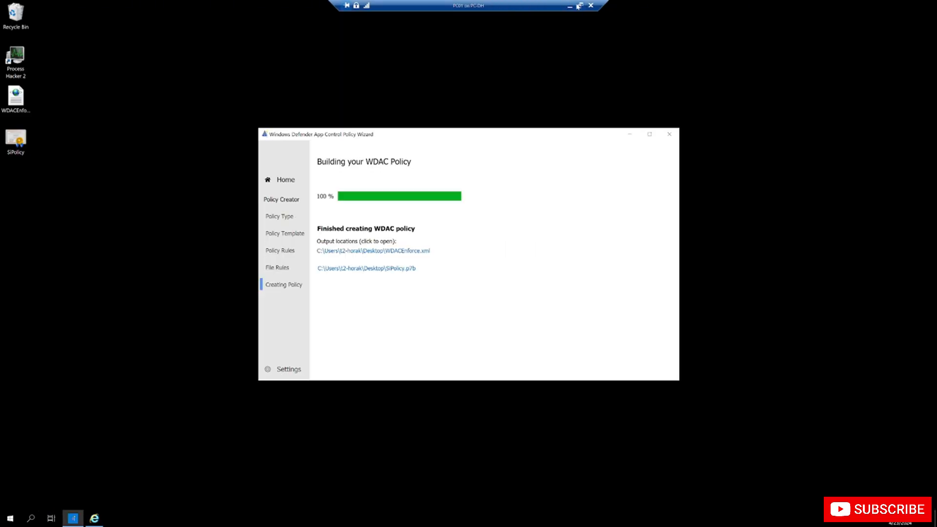
click(571, 7)
- Browse the \\ad-clnt02\C$ share to the user's Desktop folder under Users
click(187, 215)
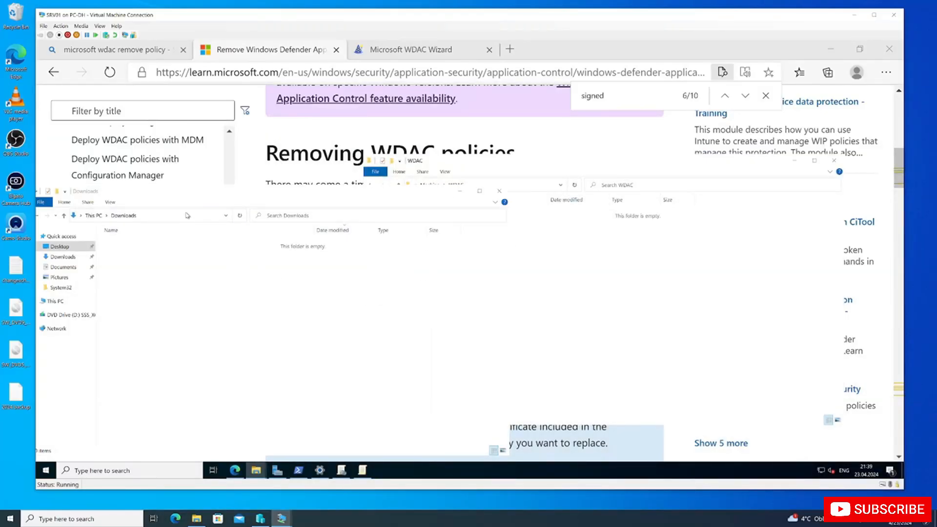
text(\\)
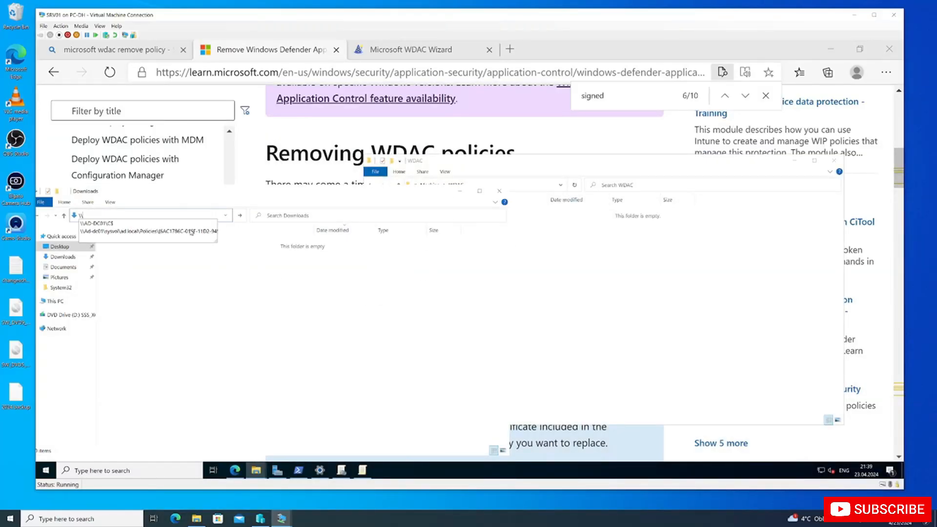
text(ad-clnt0)
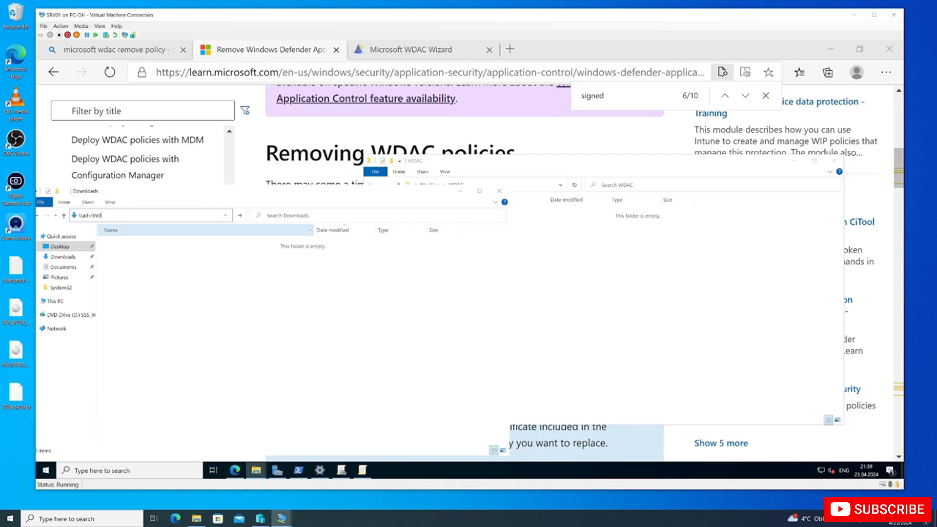
text(2\C$)
key(Return)
click(209, 230)
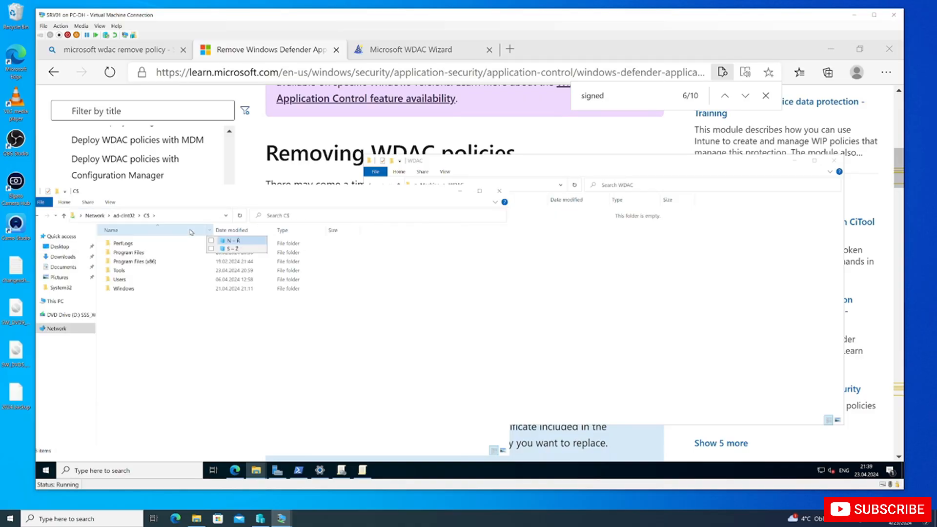
double_click(179, 279)
double_click(150, 289)
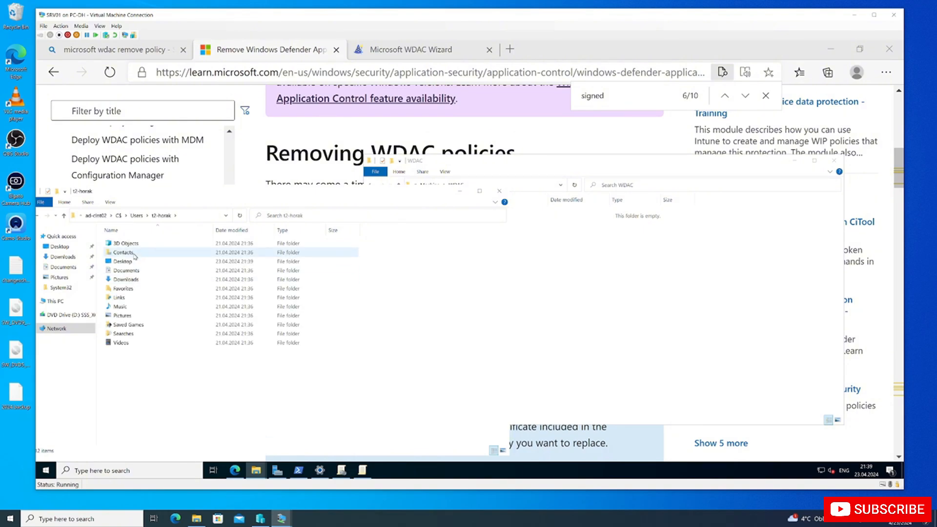
double_click(140, 261)
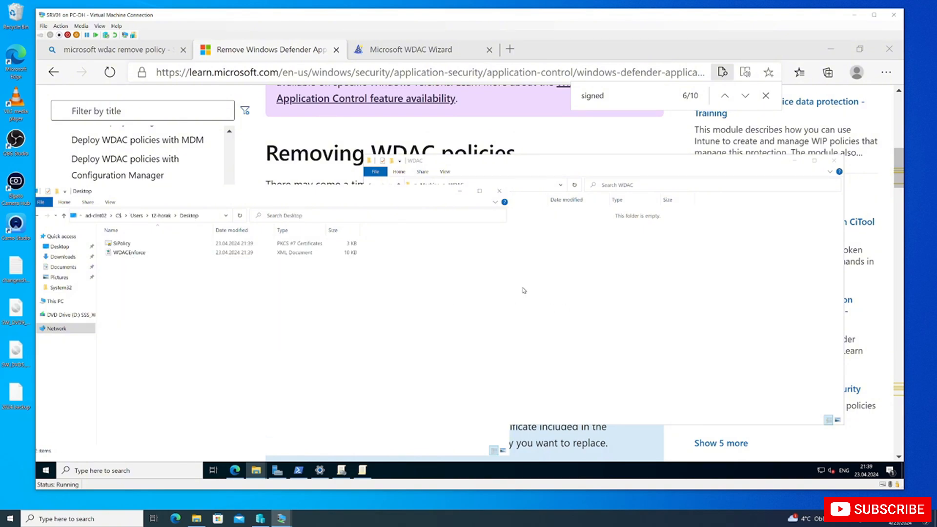
- Copy SiPolicy into the WDAC folder and copy its full path
drag(125, 244, 708, 279)
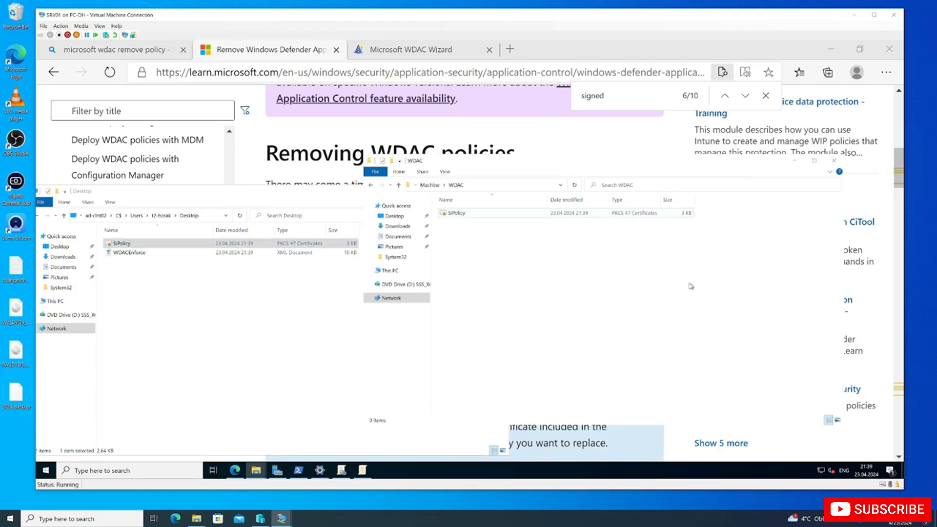
right_click(502, 215)
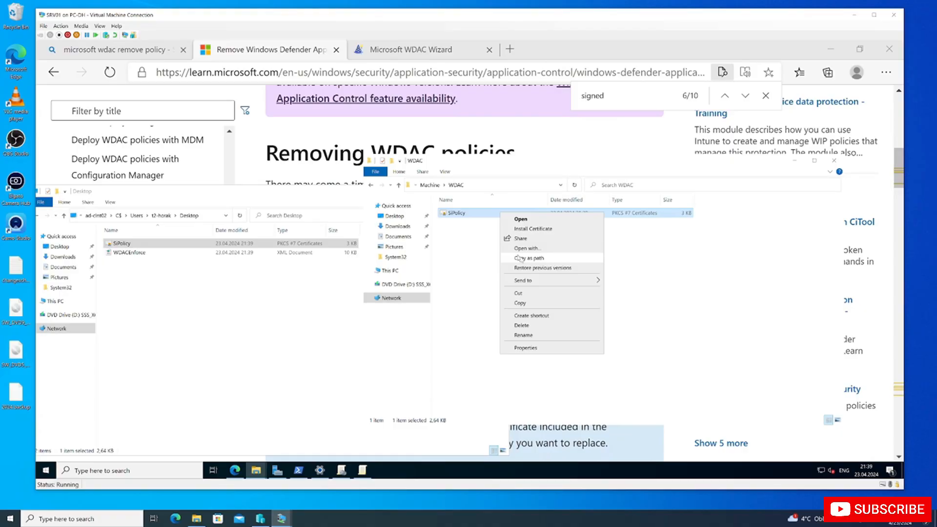
click(530, 262)
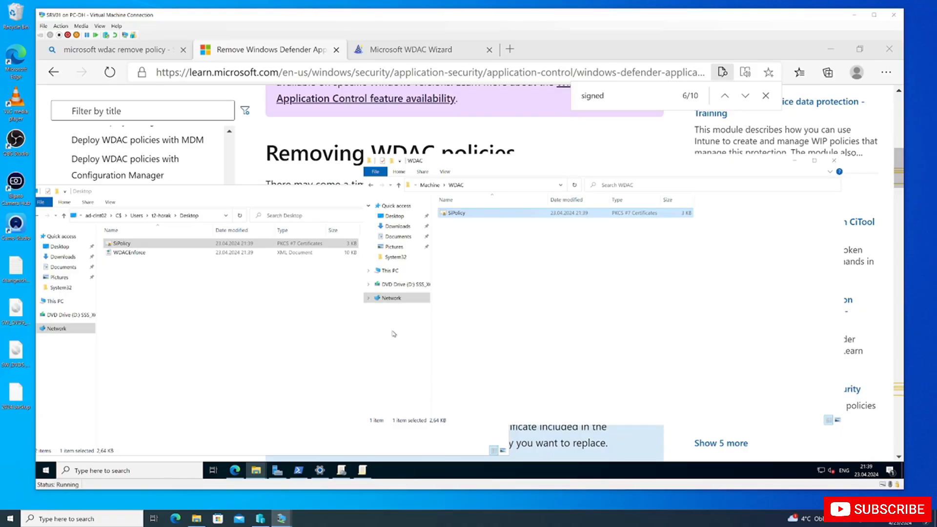
click(362, 470)
- Confirm Deploy Windows Defender Application Control still points to SiPolicy.p7b, then close the editor
double_click(292, 98)
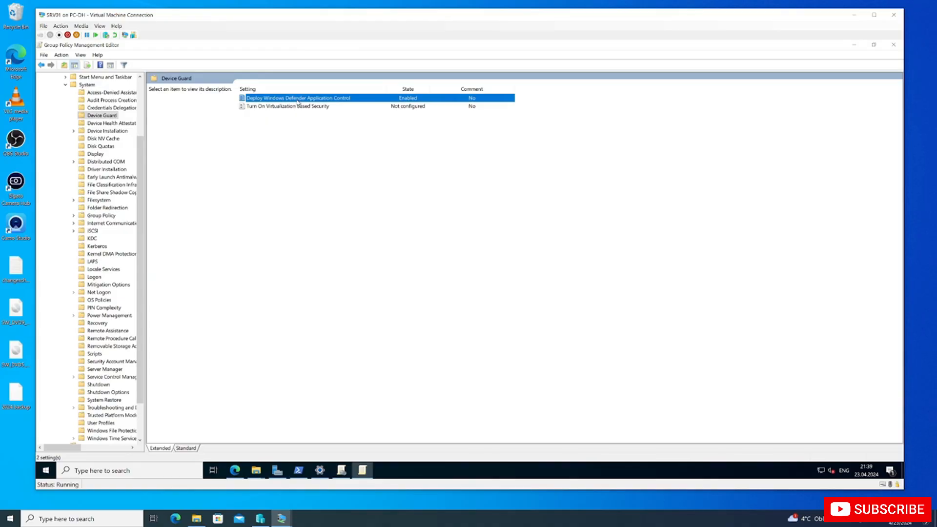
drag(78, 204, 227, 205)
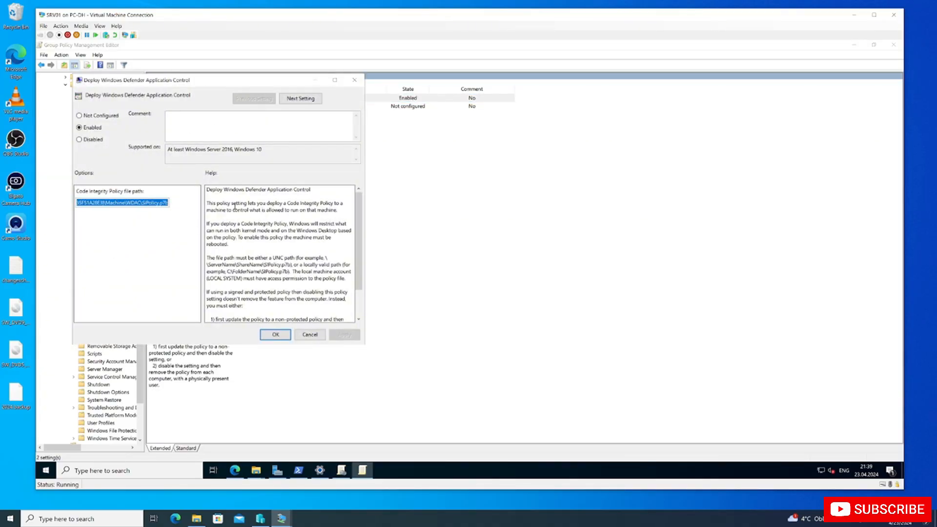
click(277, 335)
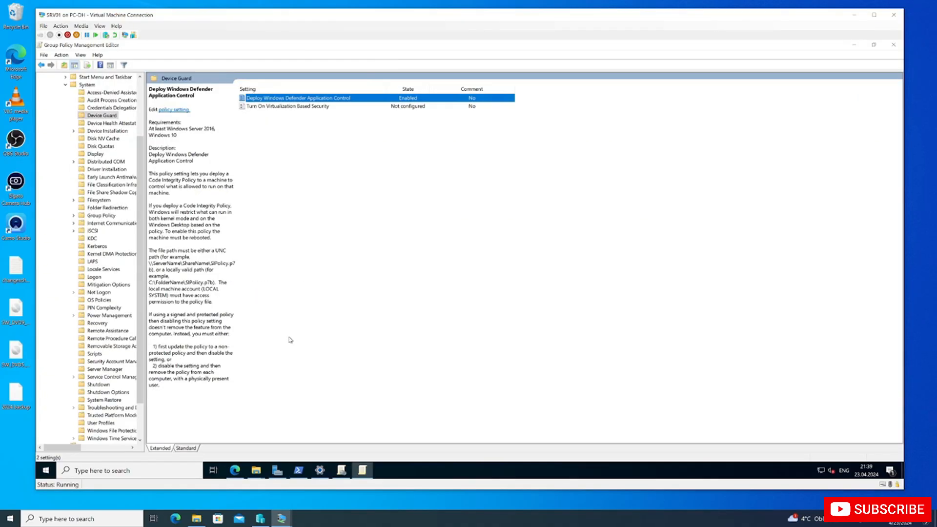
click(893, 44)
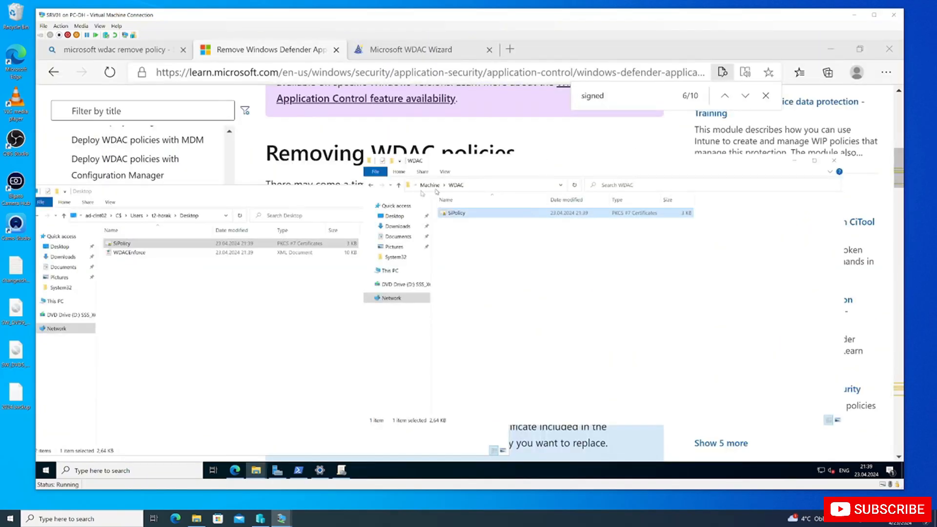
- Enable the WDAC-DemoMSSigned GPO link in Group Policy Management, then switch to PC01
click(339, 201)
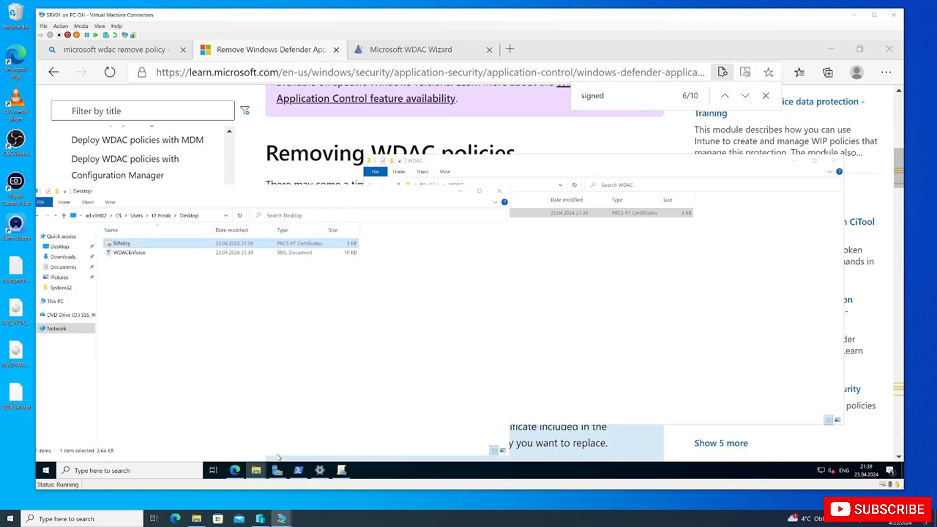
click(342, 470)
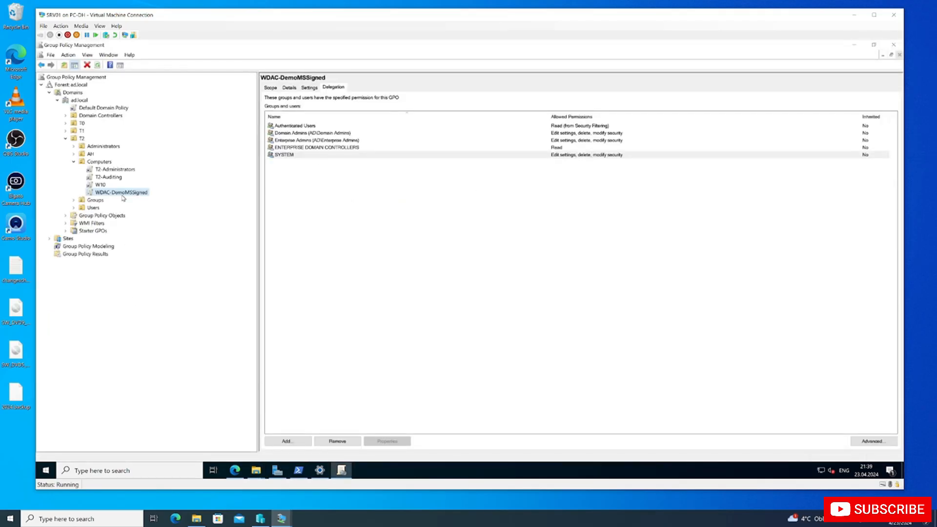
right_click(122, 195)
click(156, 222)
mouse_move(255, 470)
mouse_move(246, 437)
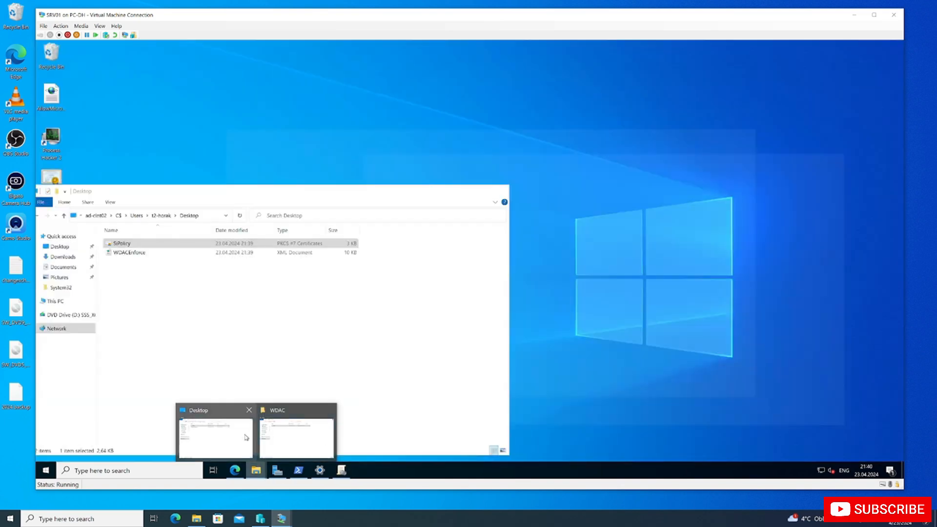
mouse_move(297, 438)
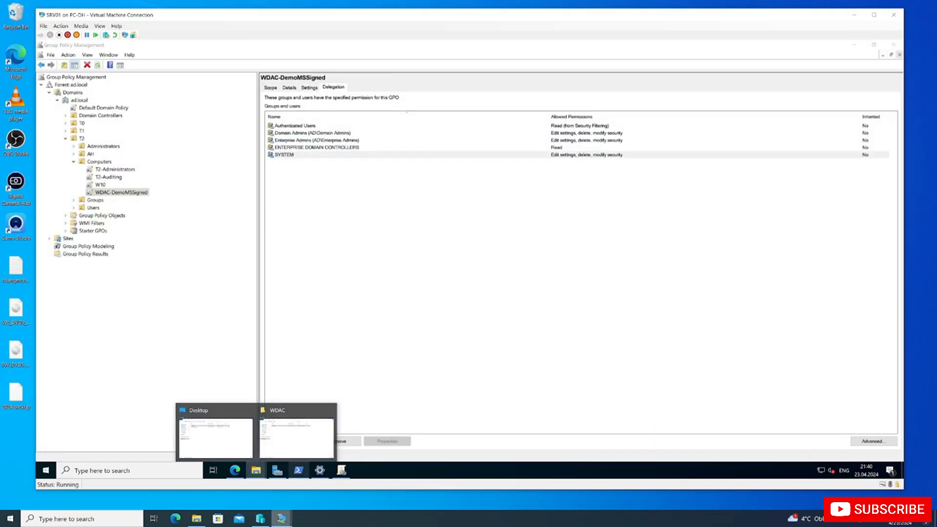
mouse_move(281, 519)
click(262, 488)
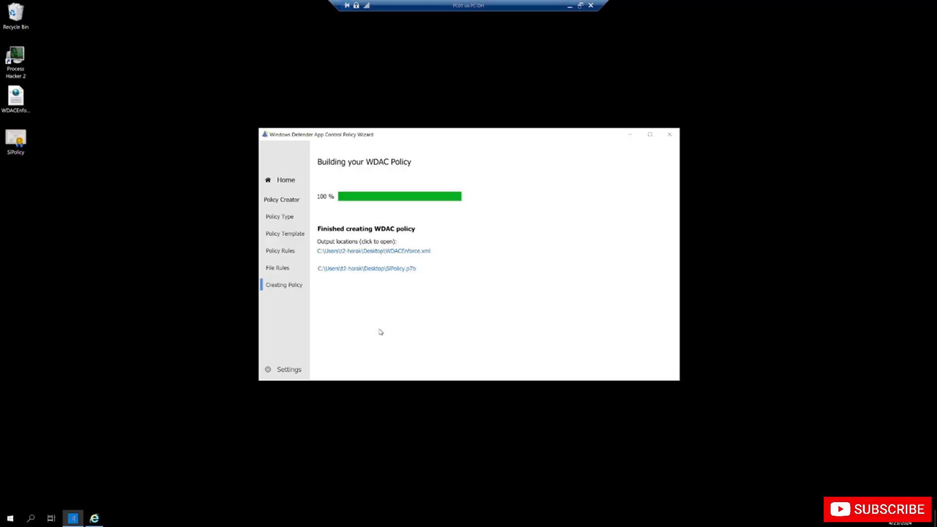
- Open Windows PowerShell as administrator on PC01
key(super+x)
key(a)
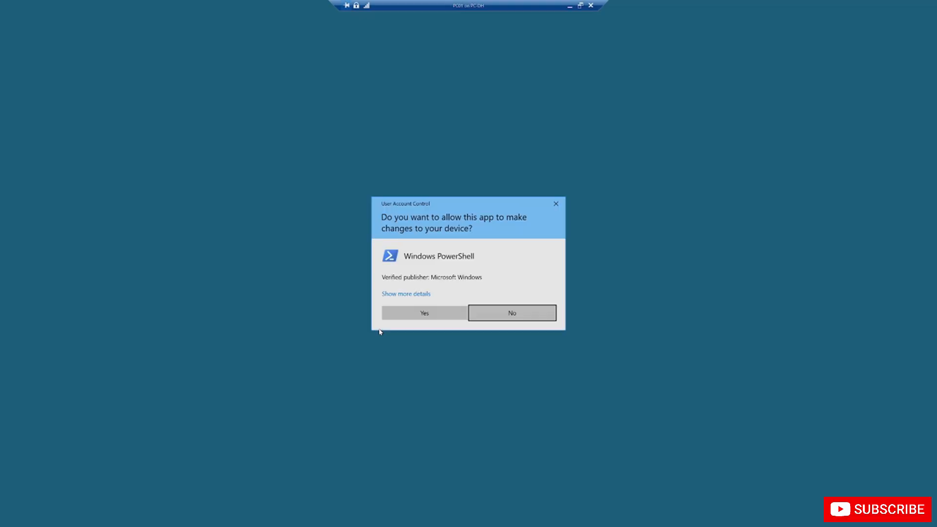
key(Left)
key(Return)
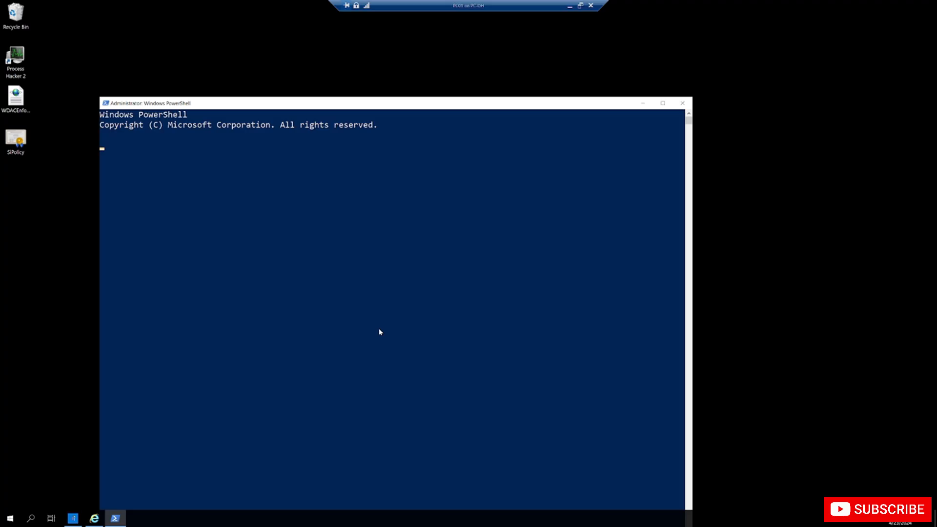
- Run gpupdate /force, fixing the typo, then launch eventvwr.msc
text(gpupadte /force)
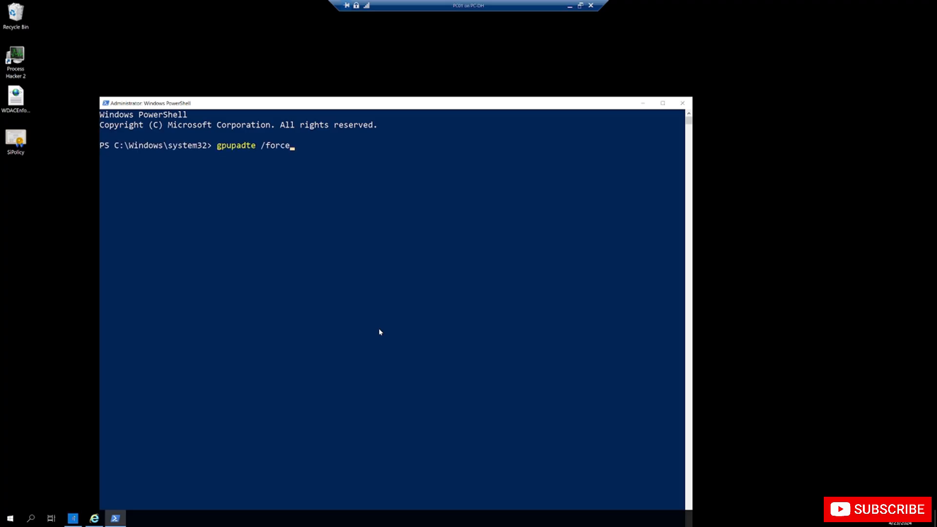
key(BackSpace)
key(BackSpace)
key(BackSpace)
key(BackSpace)
key(BackSpace)
key(BackSpace)
key(BackSpace)
key(BackSpace)
key(BackSpace)
key(BackSpace)
key(BackSpace)
text(pdate /force)
key(Return)
key(super+r)
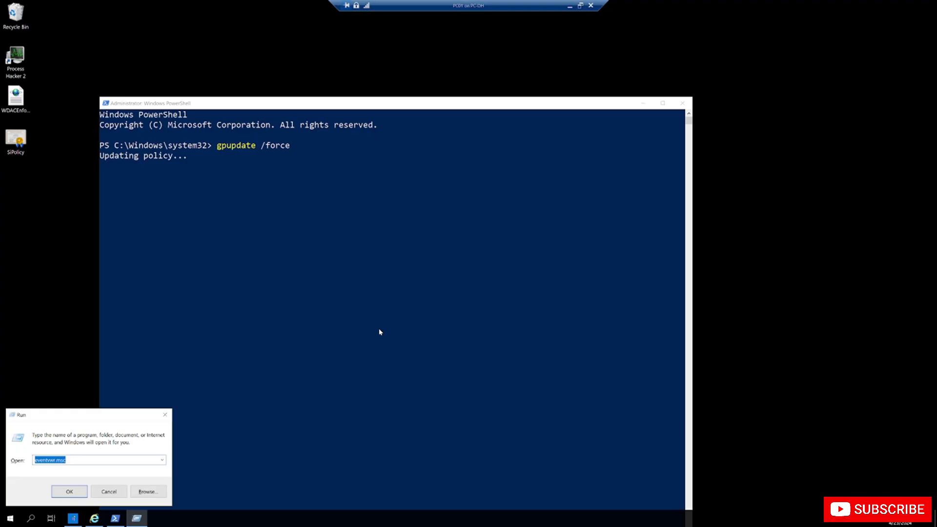
key(Return)
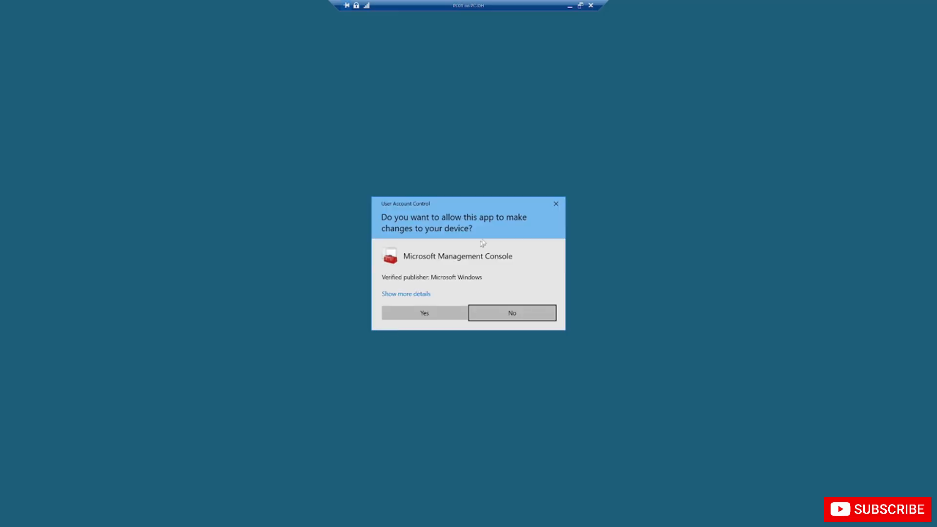
- Approve Event Viewer's elevation and check the finished gpupdate output
click(439, 310)
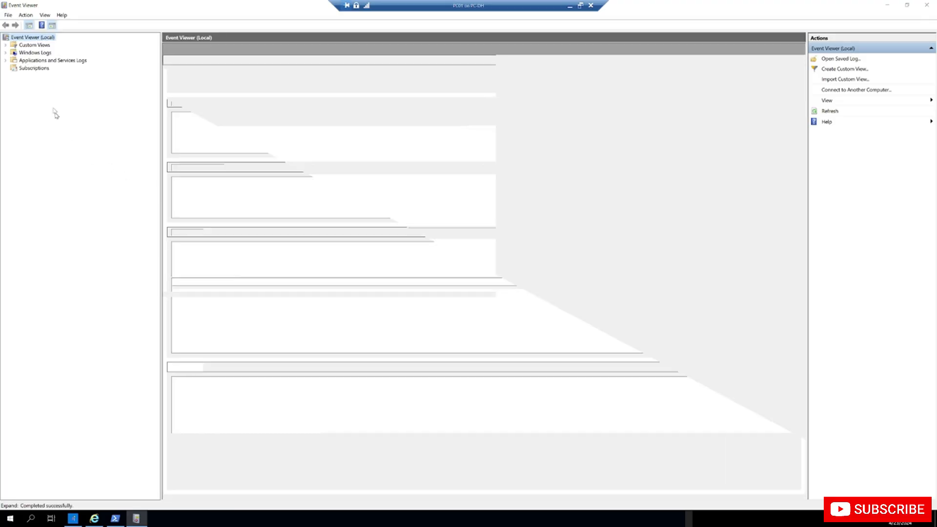
click(49, 61)
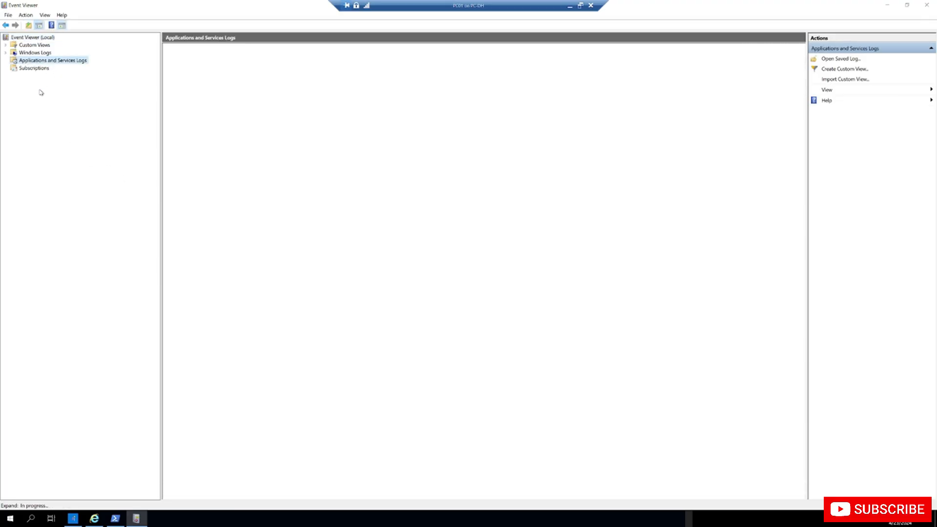
click(115, 519)
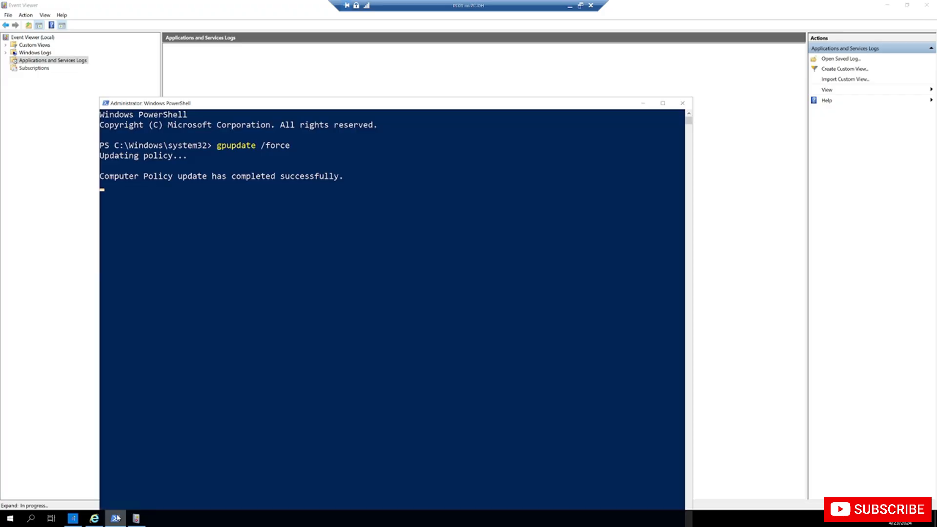
click(58, 65)
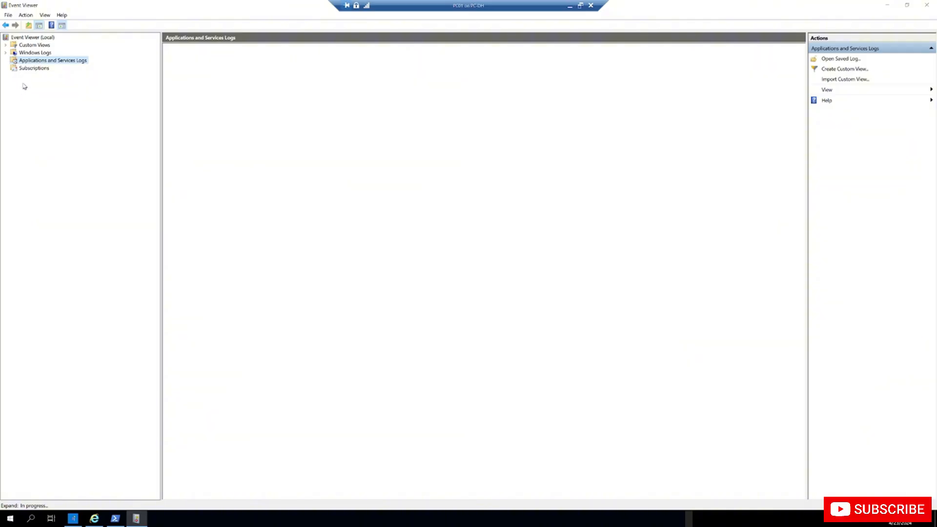
click(29, 53)
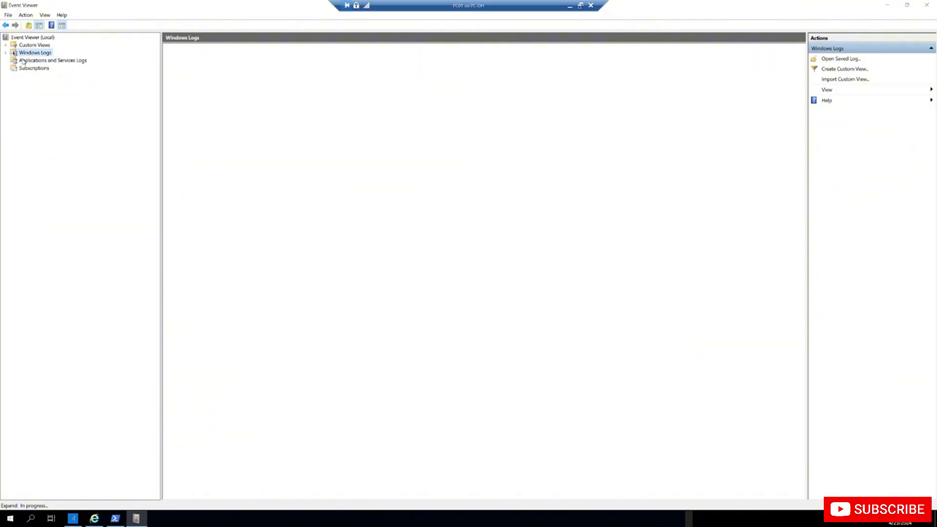
click(24, 62)
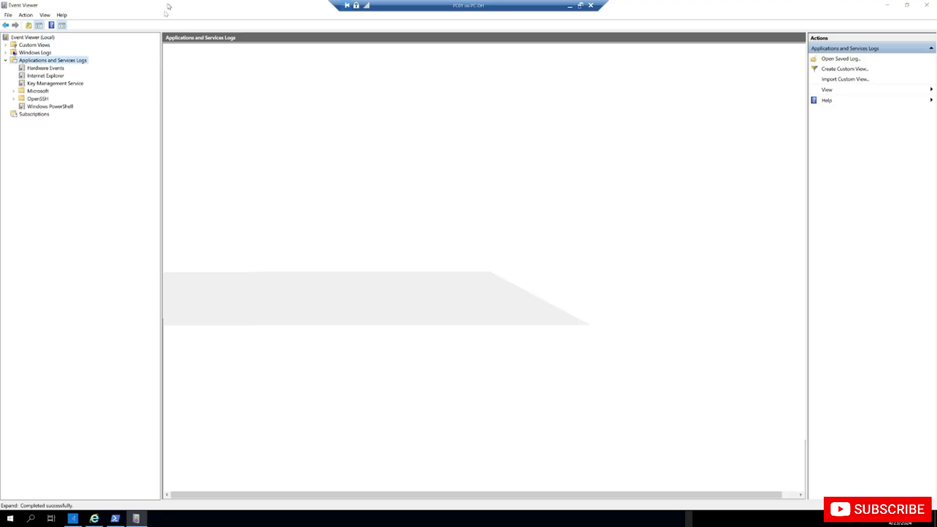
- Open the DeviceGuard Operational log under Microsoft > Windows
double_click(43, 91)
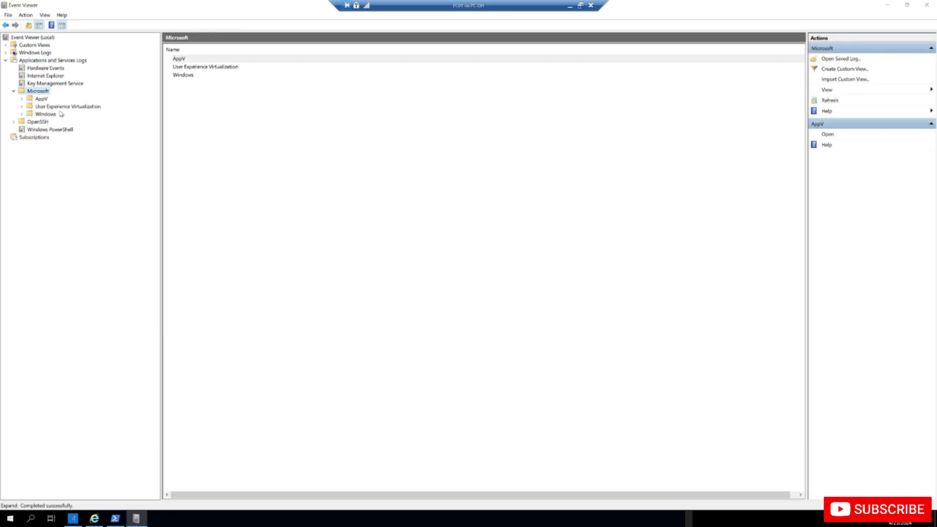
click(51, 115)
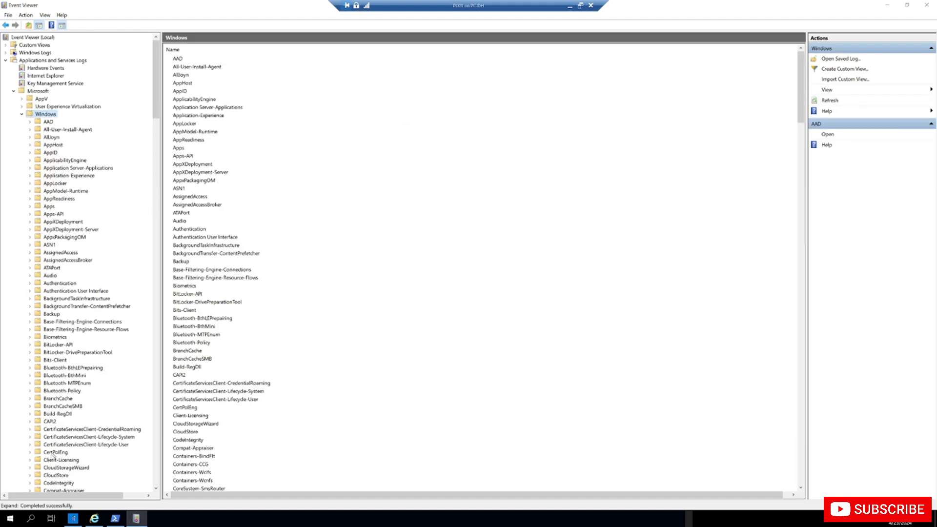
double_click(64, 483)
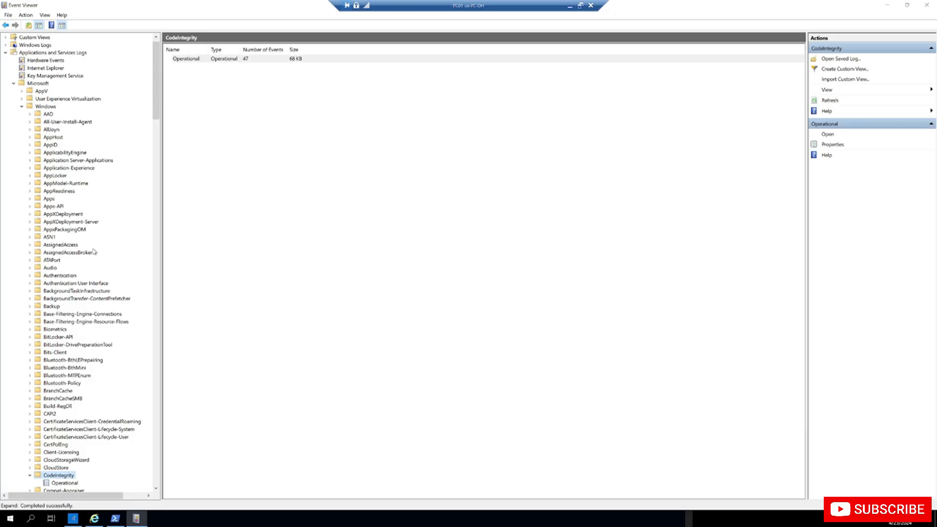
scroll(94, 252, down, 17)
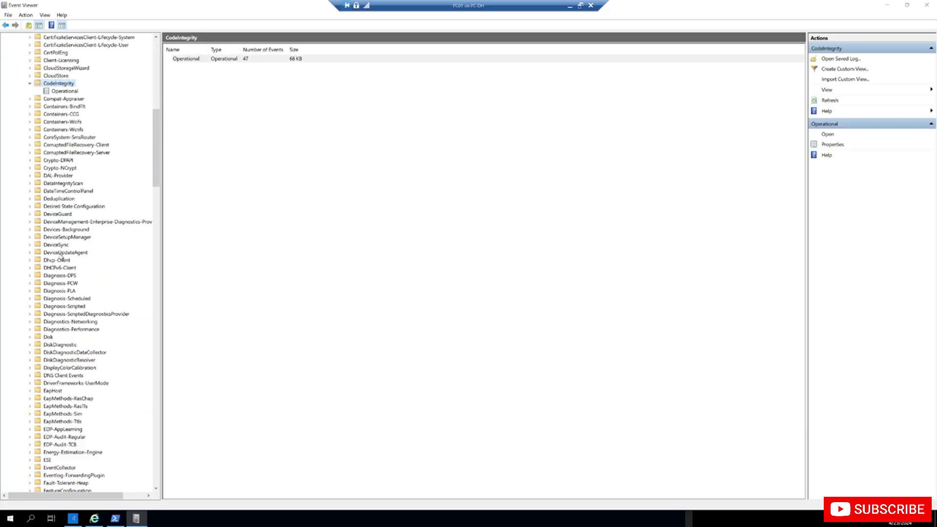
double_click(65, 215)
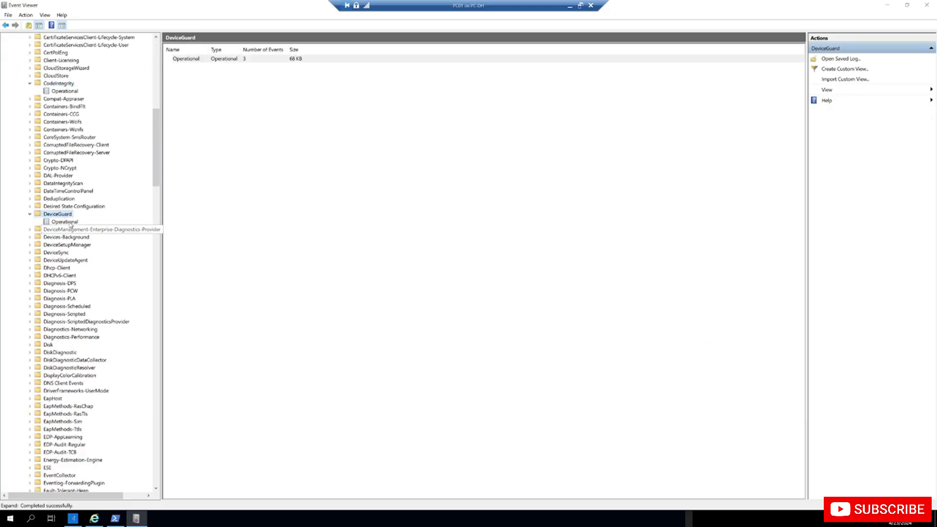
click(70, 223)
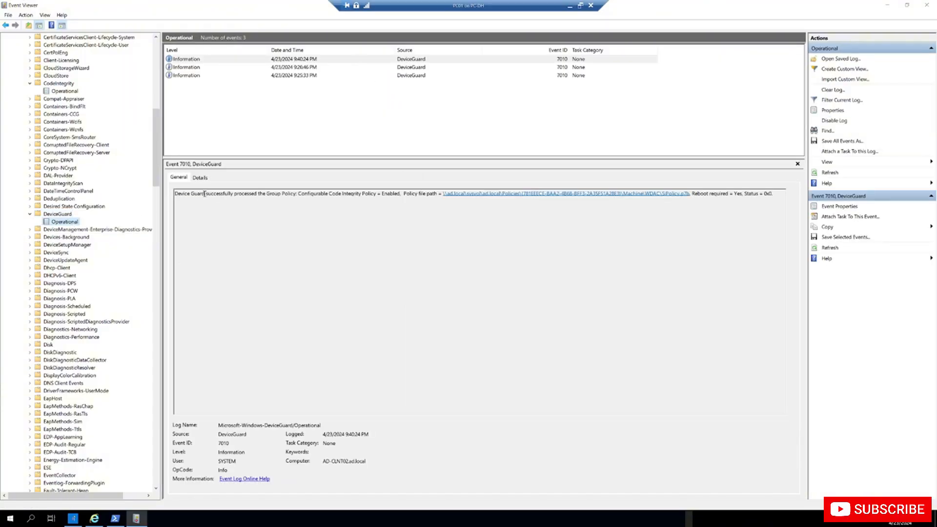
- Read the 7010 events confirming the Code Integrity Policy was processed
drag(205, 193, 768, 201)
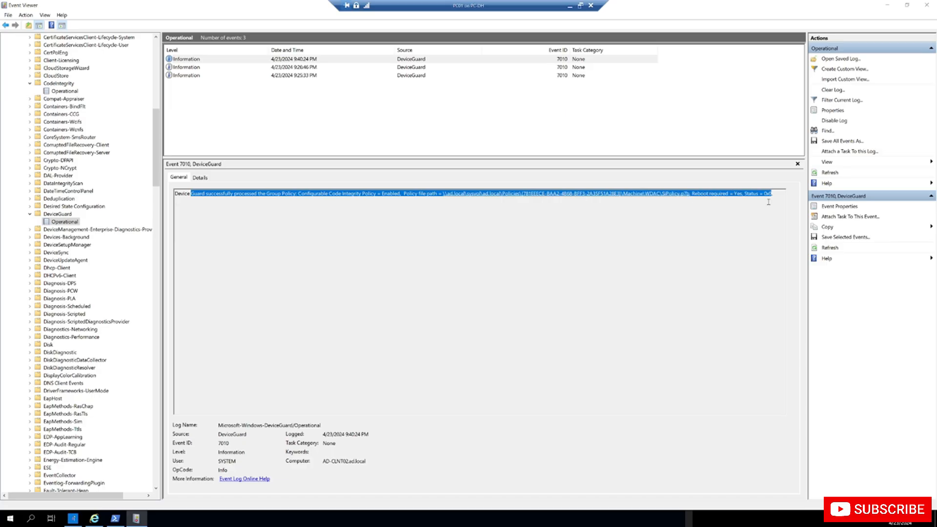
click(255, 67)
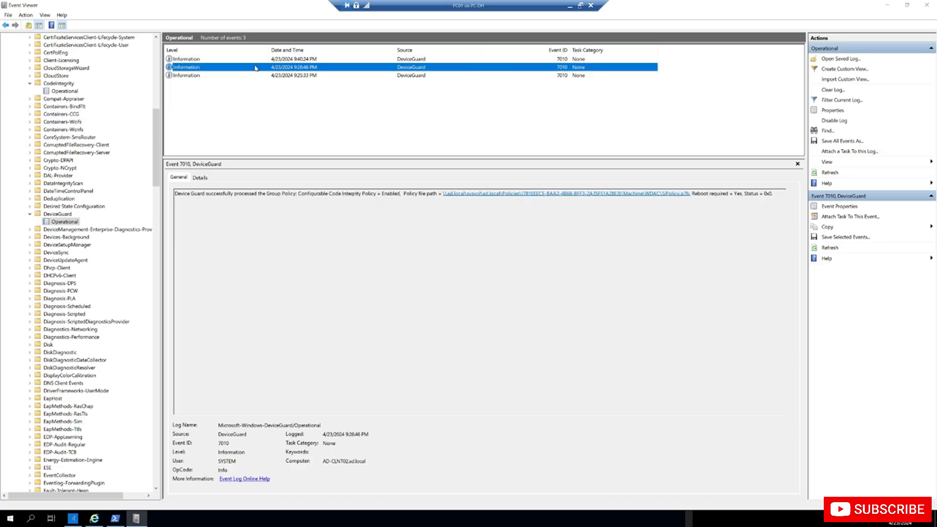
click(263, 60)
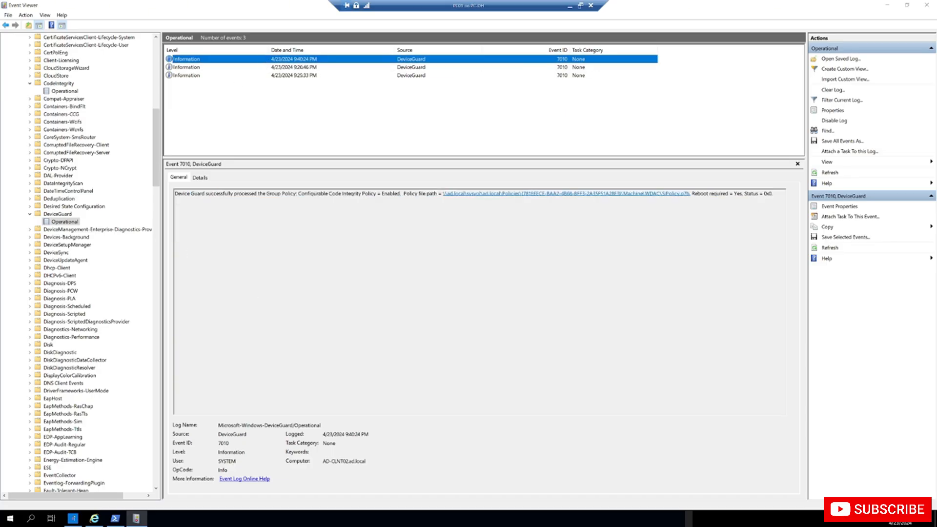
click(9, 518)
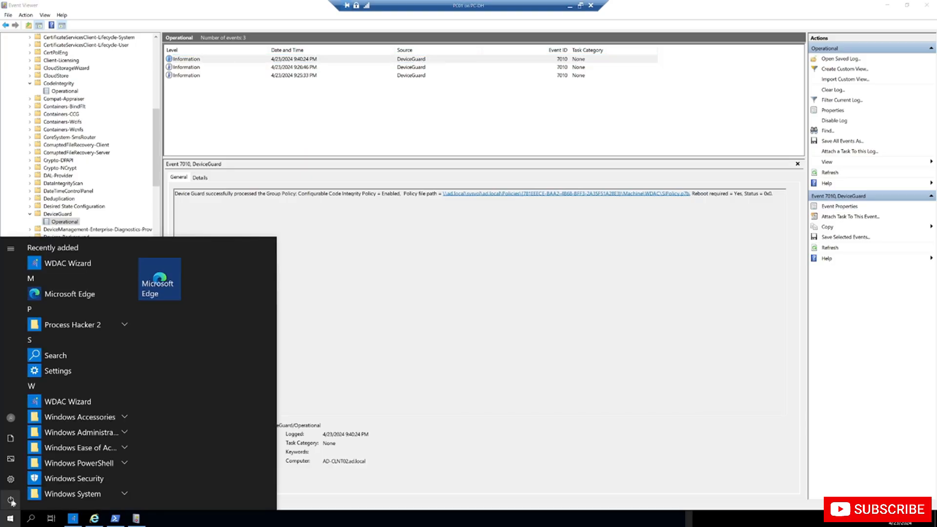
- Restart PC01 to apply the policy, then sign in as a different domain user with their password
click(11, 499)
click(38, 473)
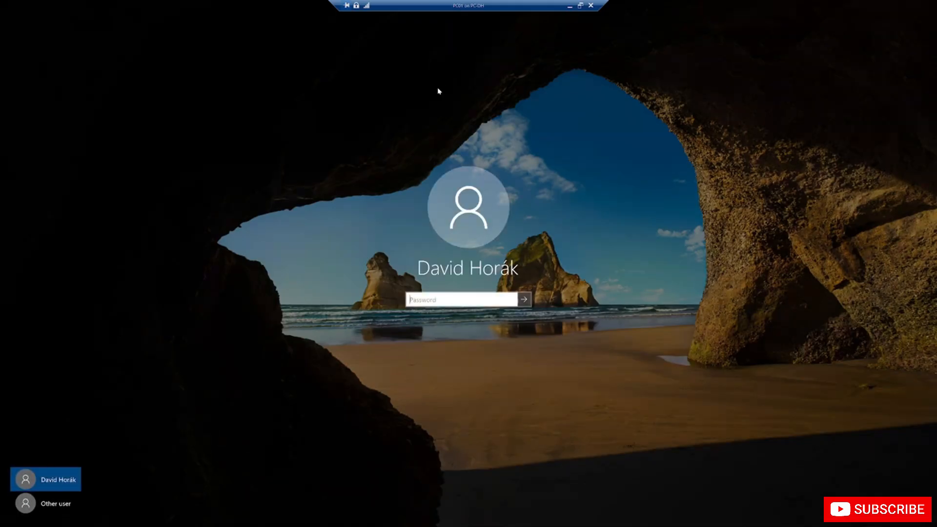
click(70, 505)
text(t)
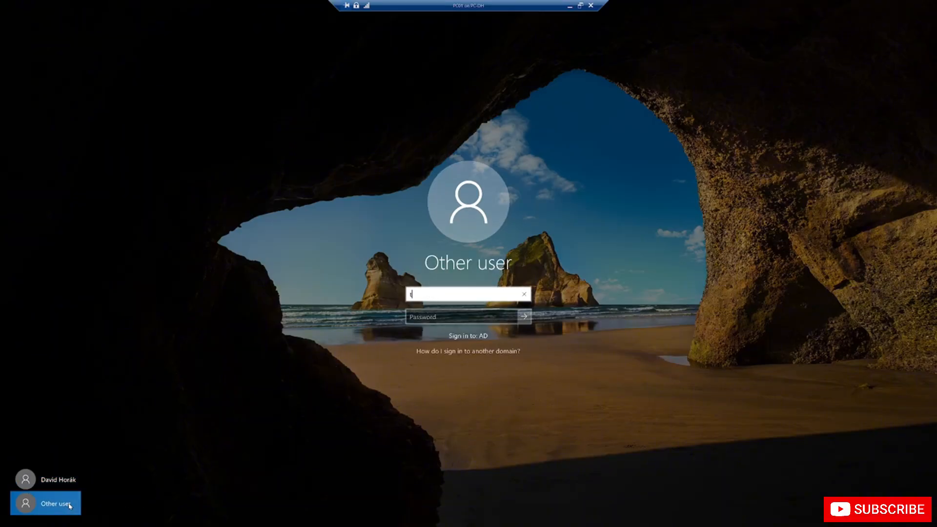
text(2-horak)
key(Tab)
text(•••••)
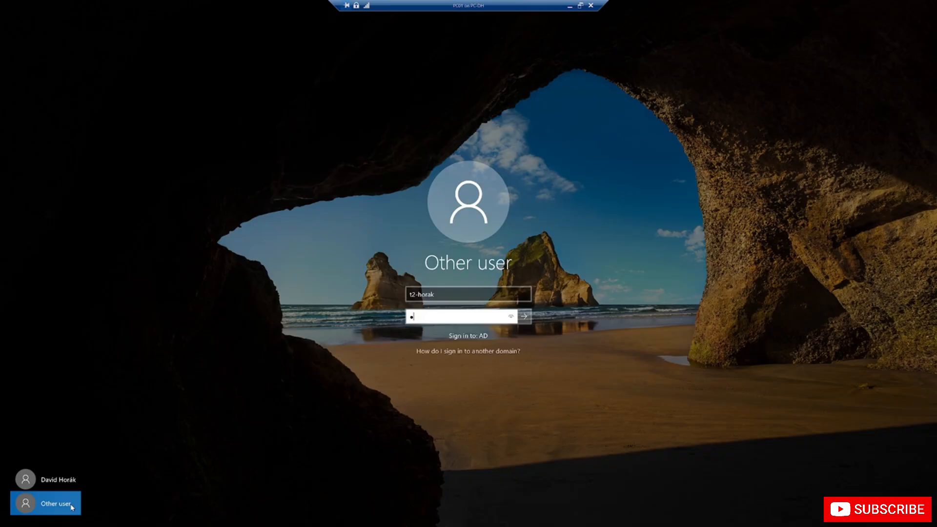
text(•••••••)
key(Return)
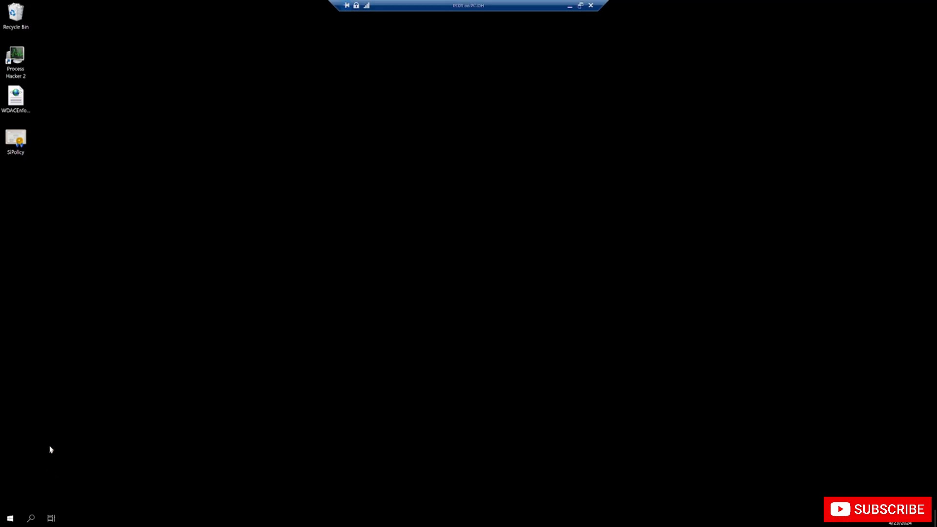
- From C:\Tools\SysinternalsSuite, launch Autoruns and ADExplorer, allowing each past the warning
key(super+e)
click(270, 236)
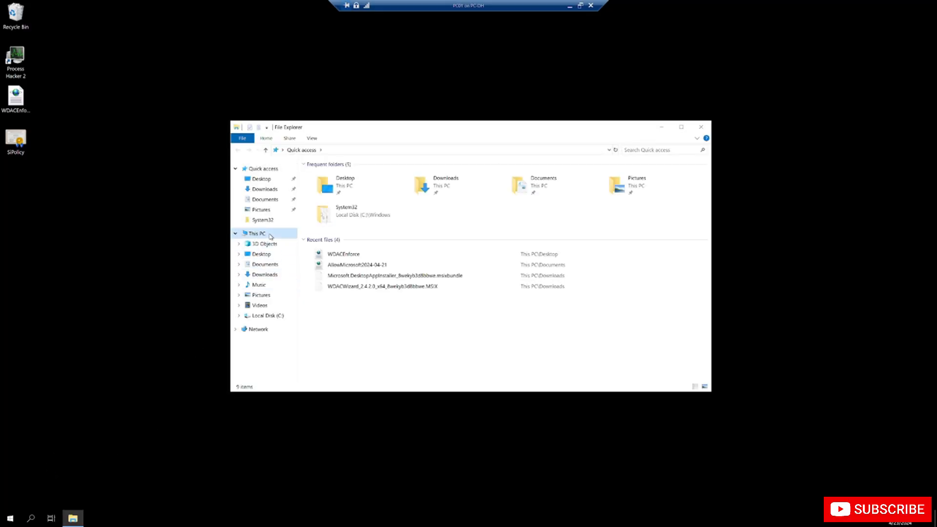
double_click(363, 267)
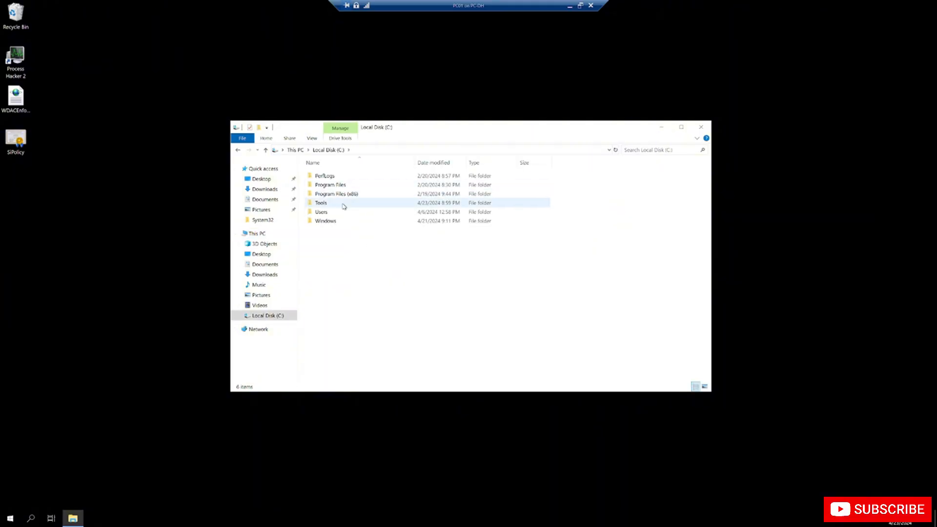
double_click(344, 205)
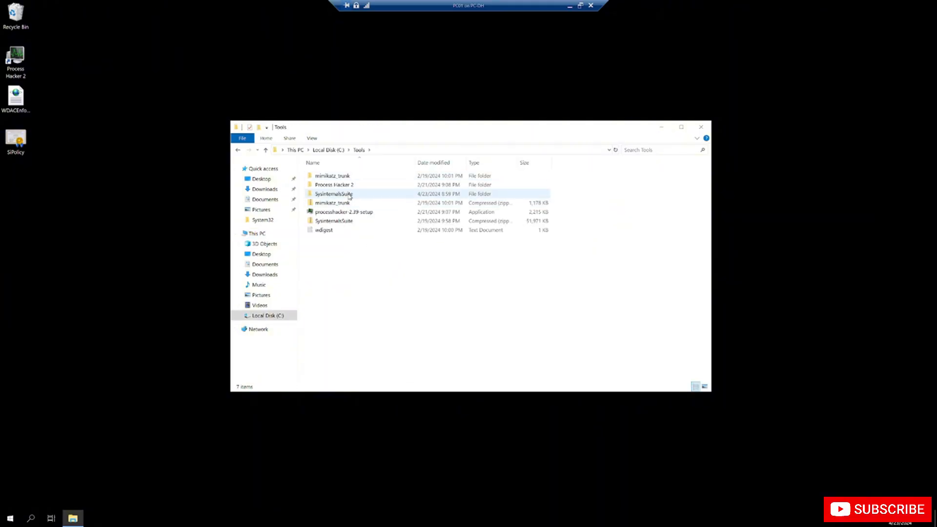
double_click(342, 194)
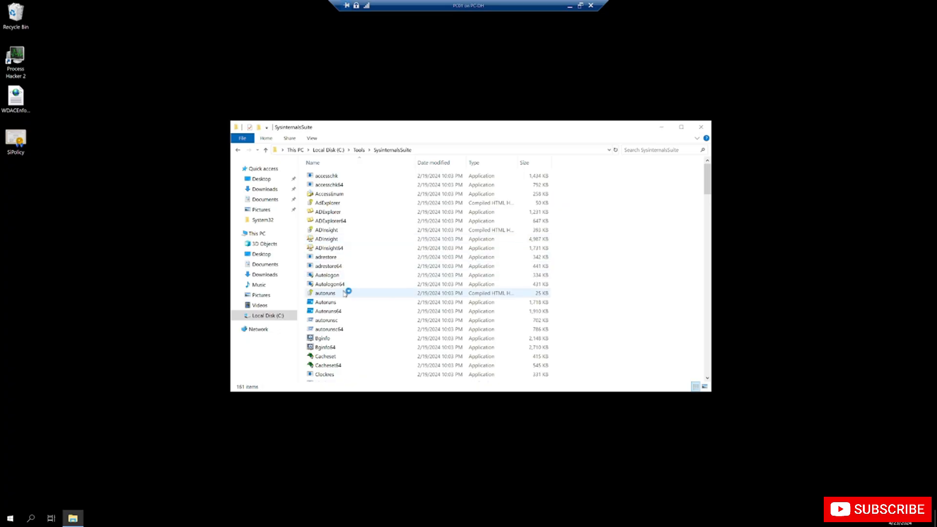
double_click(344, 302)
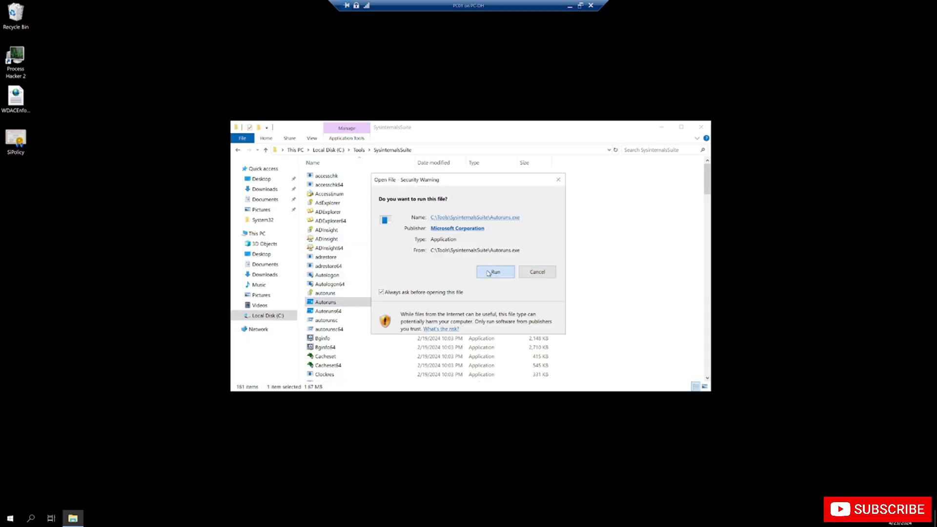
click(489, 273)
double_click(334, 211)
click(495, 272)
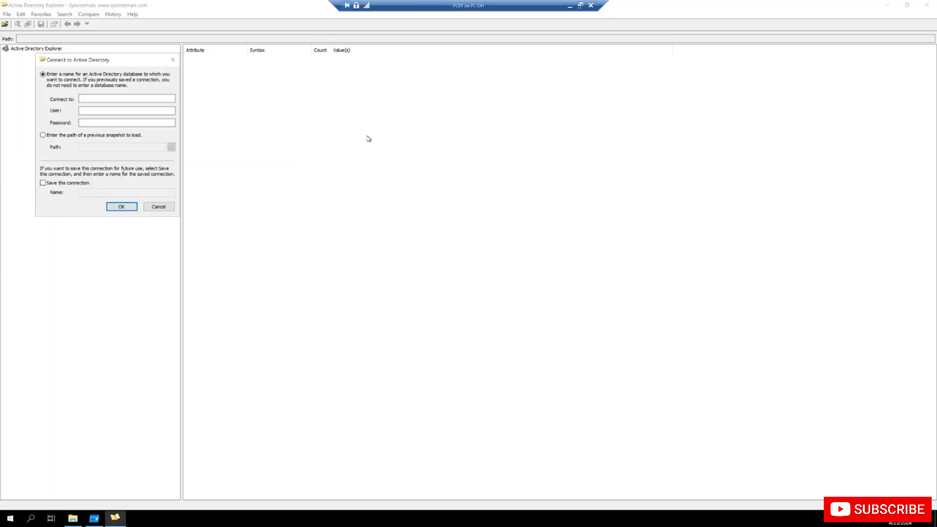
- Open Windows PowerShell in the SysinternalsSuite folder and start entering the CQSecretsDumper command
click(72, 518)
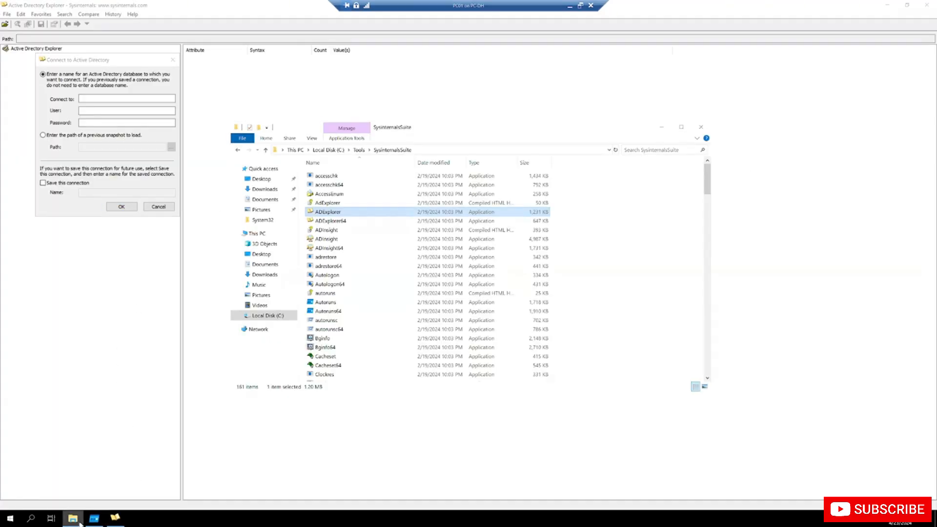
click(242, 138)
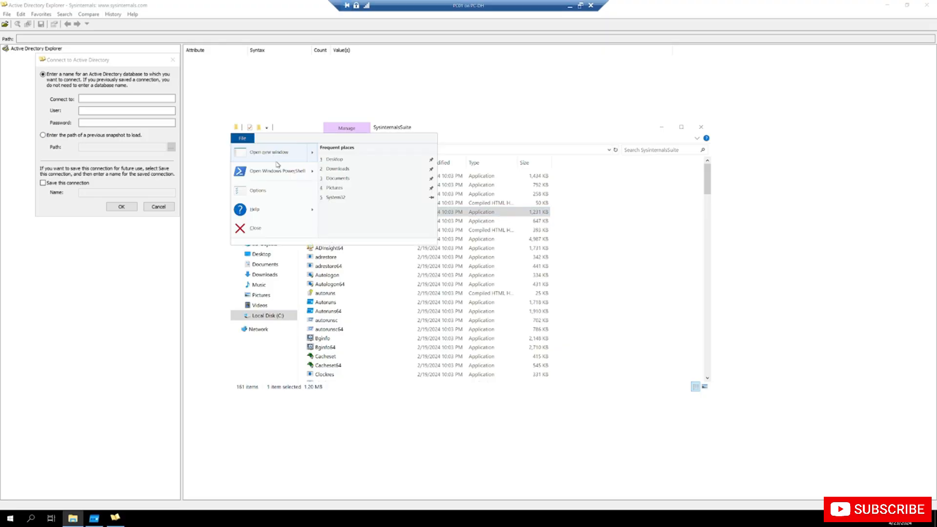
mouse_move(279, 172)
click(344, 151)
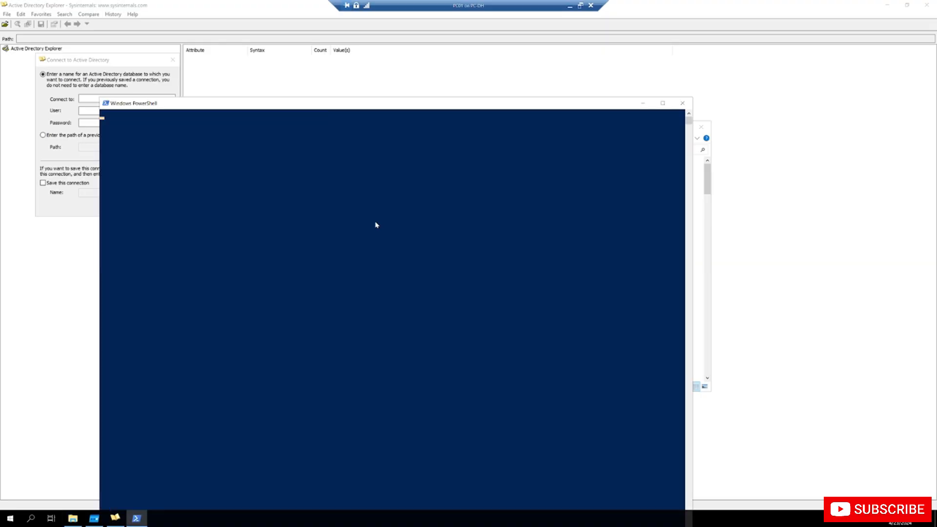
click(376, 224)
key(Escape)
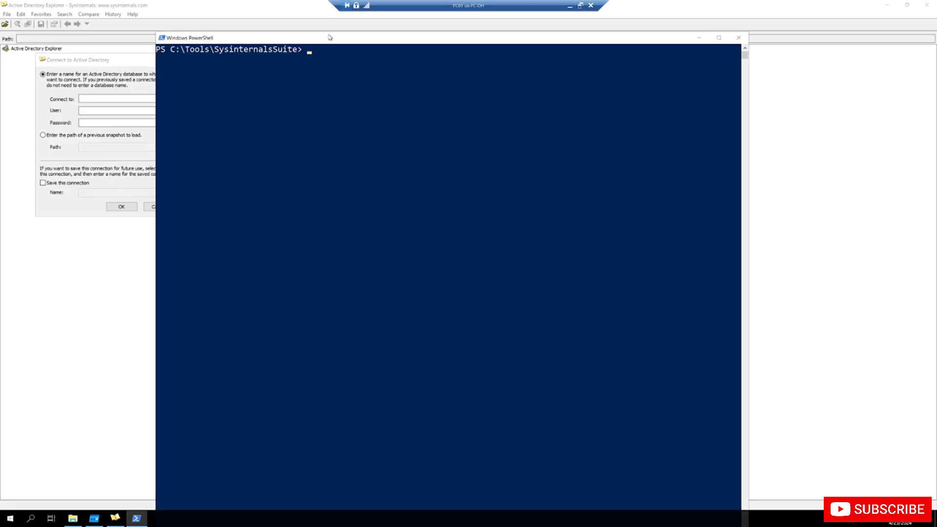
text(cqcq)
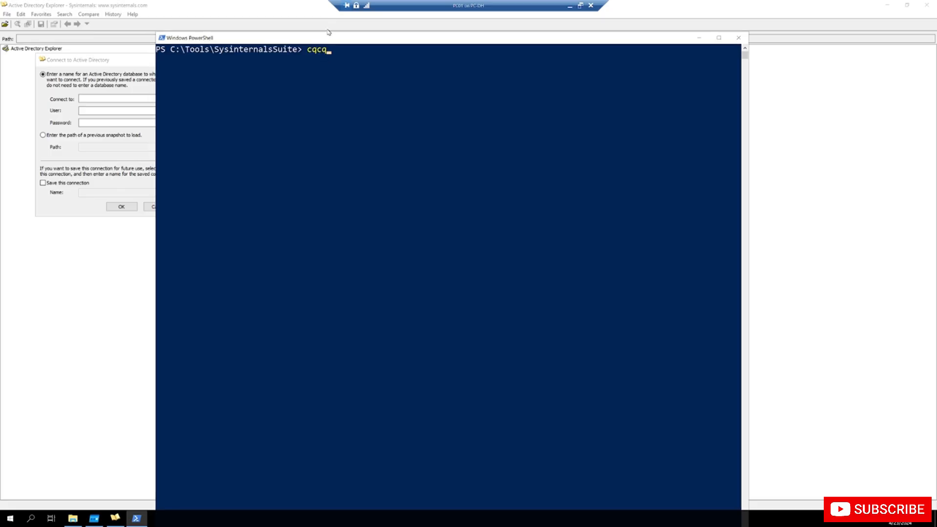
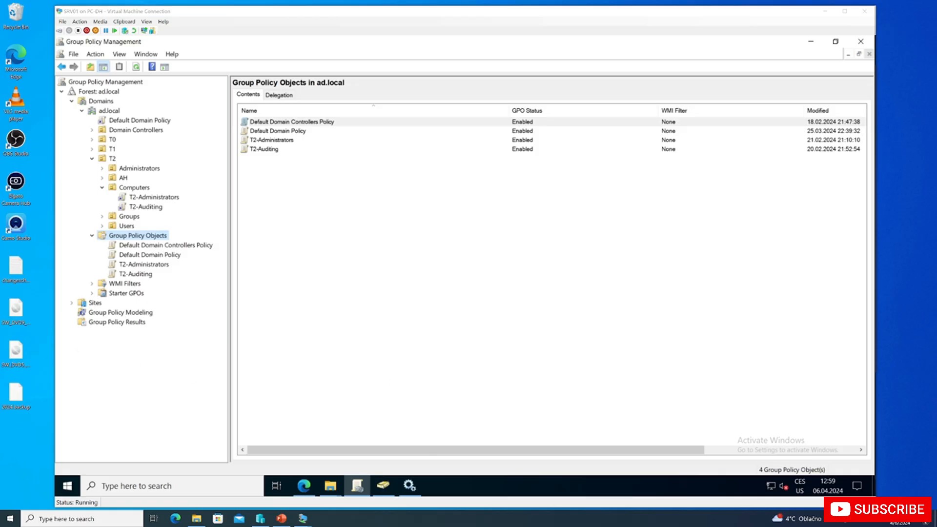
- Bring Active Directory Users and Computers forward and move it to show the T2 Computers OU with AD-CLNT02
click(383, 485)
drag(291, 76, 412, 115)
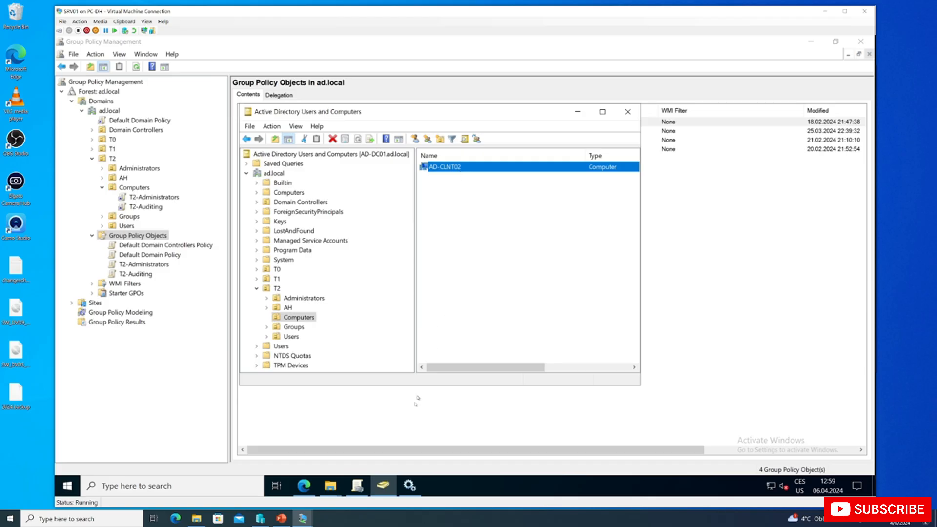
click(67, 486)
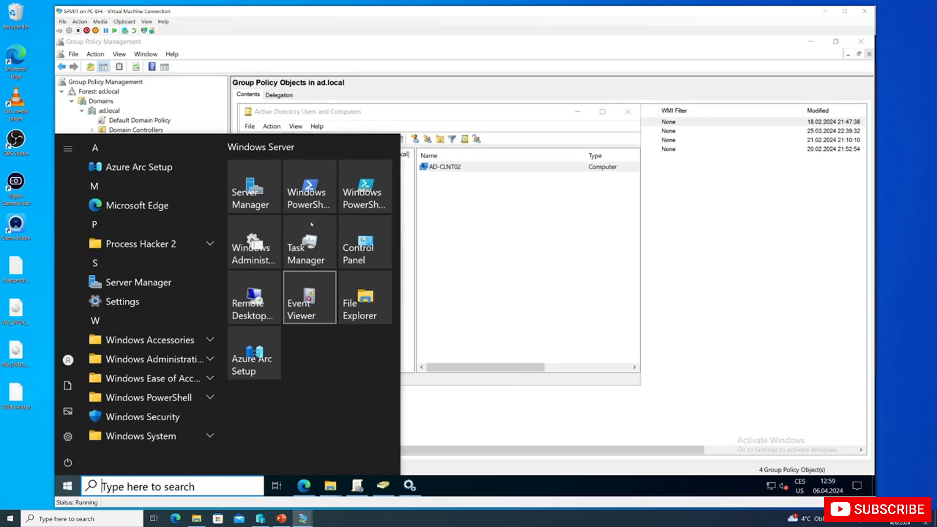
- Launch Windows PowerShell and run hostname to confirm the machine is AD-SRV01
click(317, 198)
text(hostname)
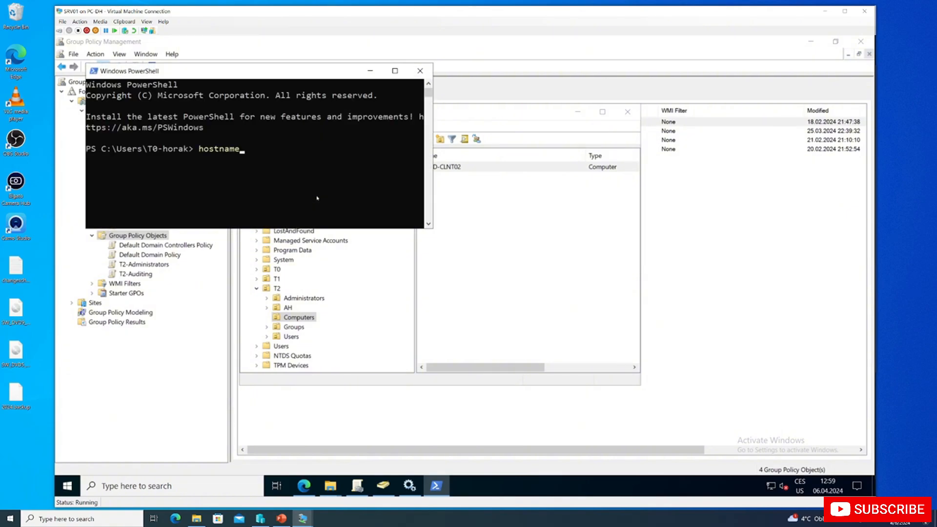
key(Return)
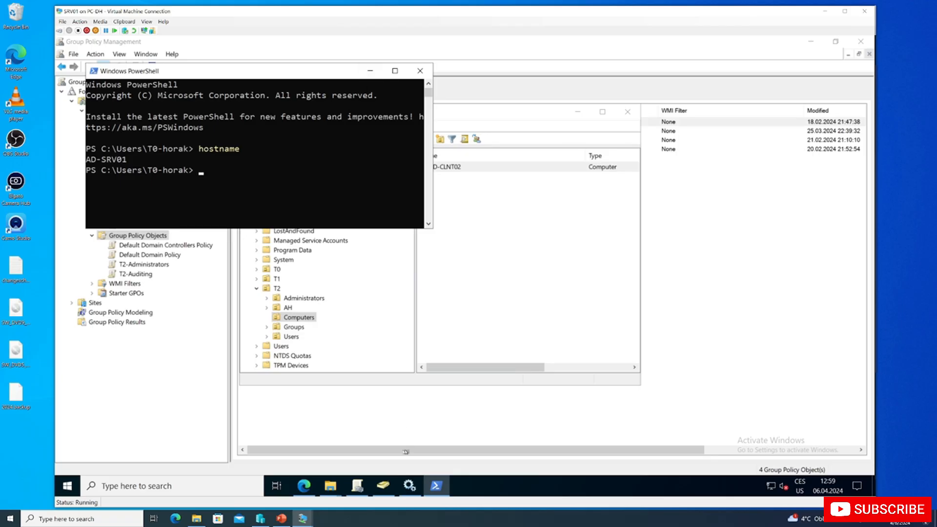
mouse_move(330, 486)
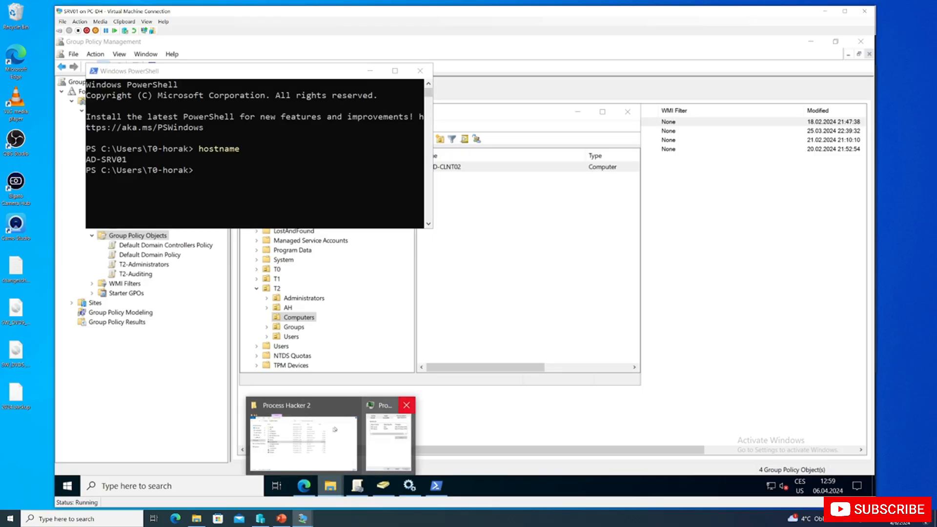
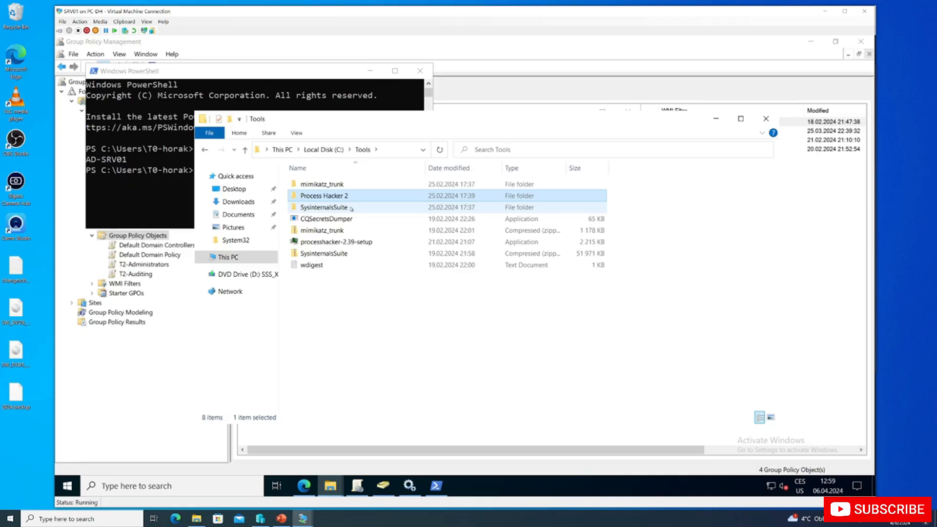
- Open the SysinternalsSuite folder in C:\Tools, showing its 160 tool files
double_click(351, 208)
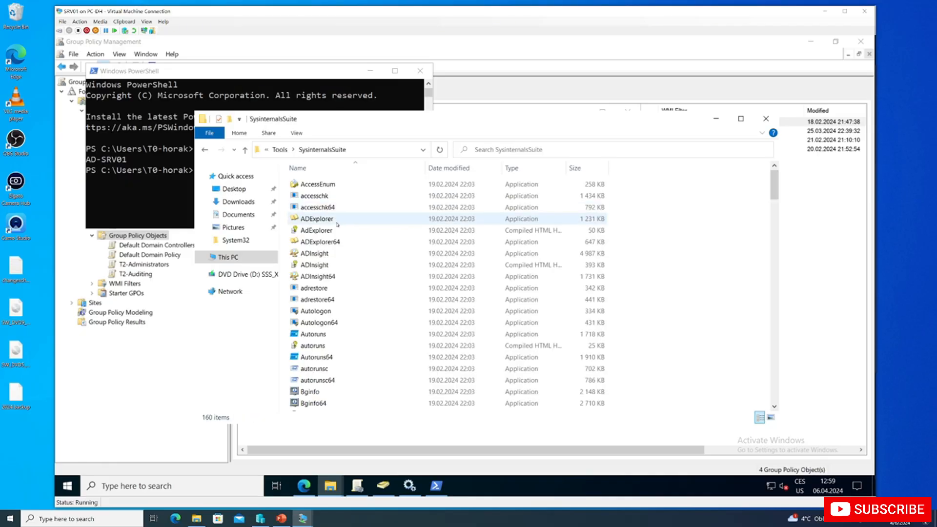
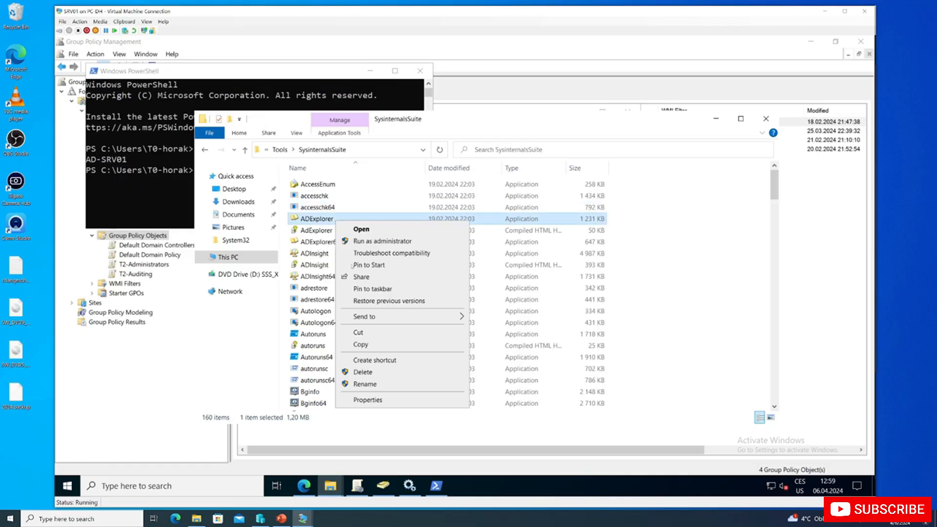
- Check who digitally signed ADExplorer on its Digital Signatures tab
click(375, 400)
click(574, 216)
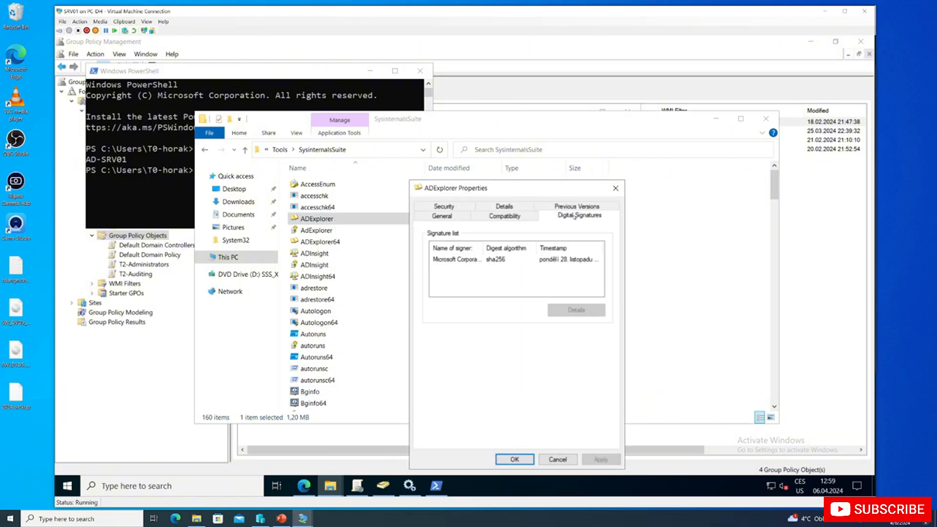
drag(484, 249, 496, 249)
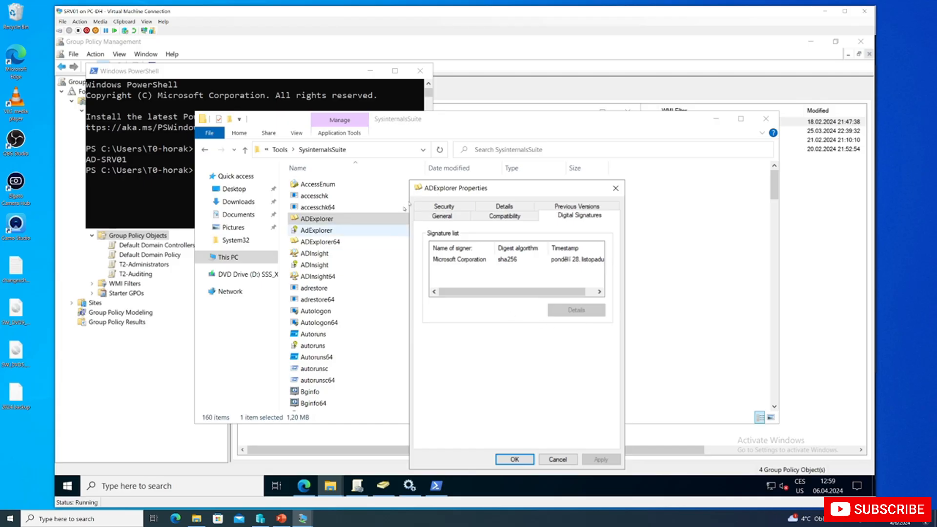
click(607, 190)
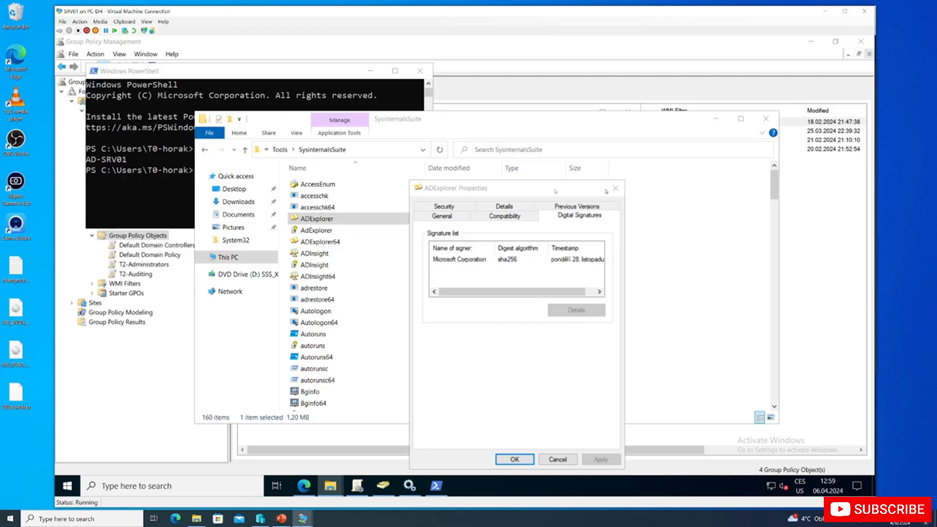
- Look at the Process Hacker 2 folder's properties in C:\Tools, then open the folder
click(279, 149)
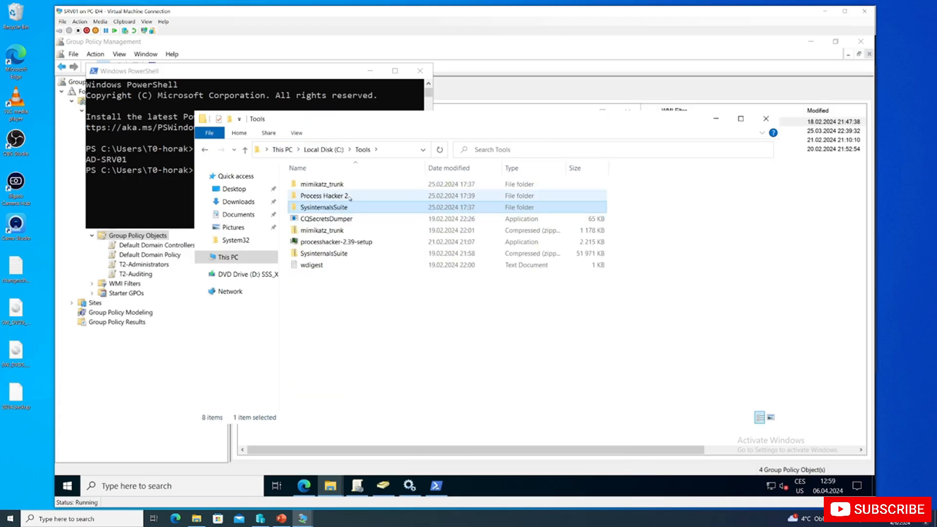
right_click(347, 196)
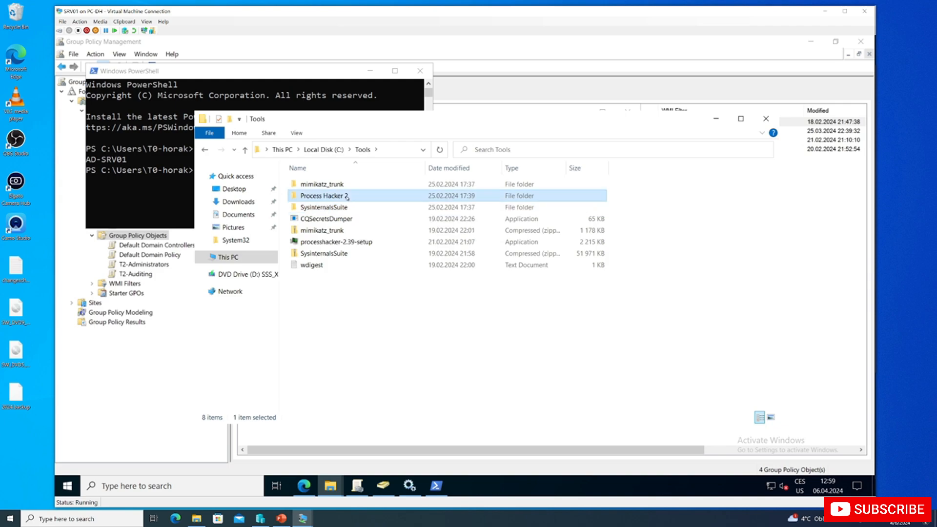
click(386, 379)
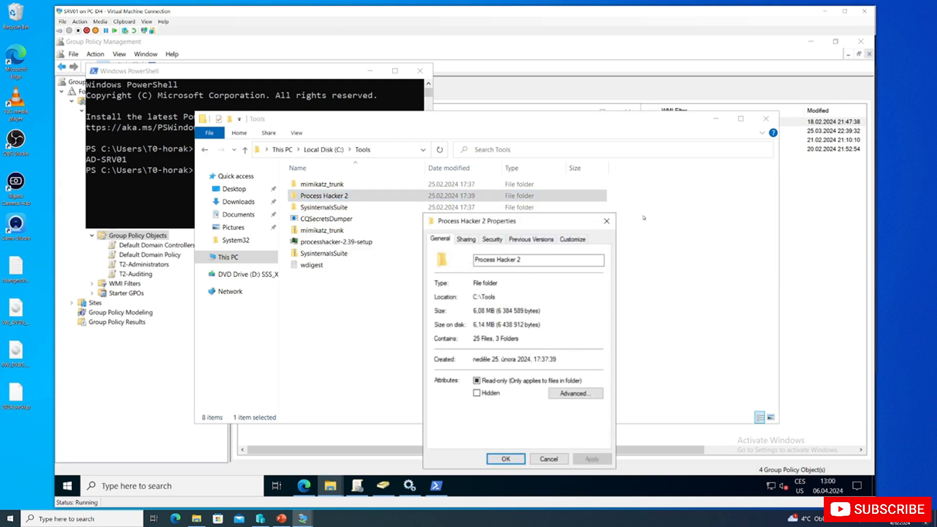
click(607, 221)
double_click(324, 196)
- Check ProcessHacker's digital signer, then return to Group Policy Management
click(341, 266)
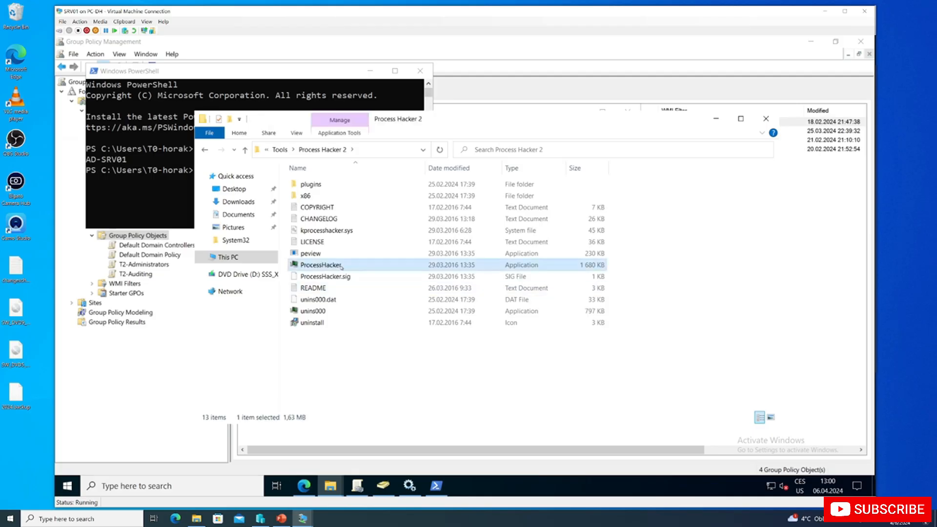
right_click(341, 266)
click(372, 445)
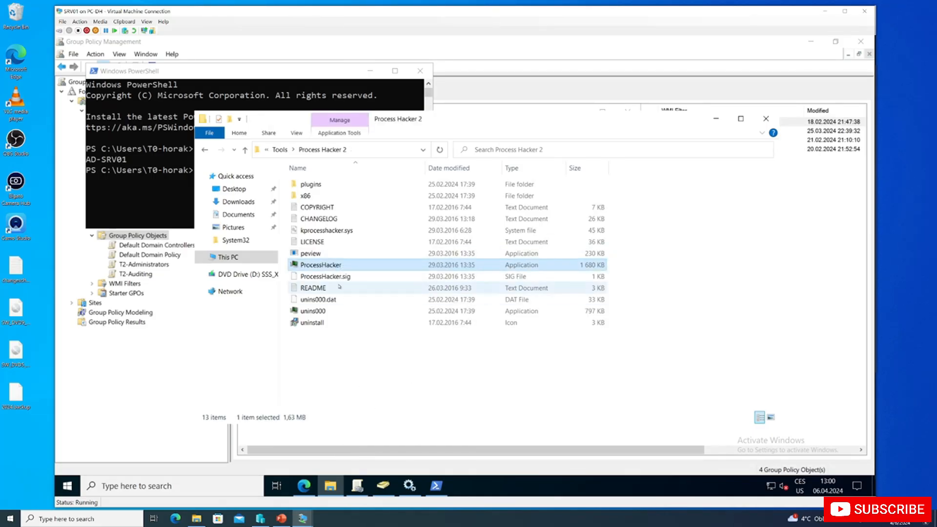
right_click(338, 267)
click(372, 444)
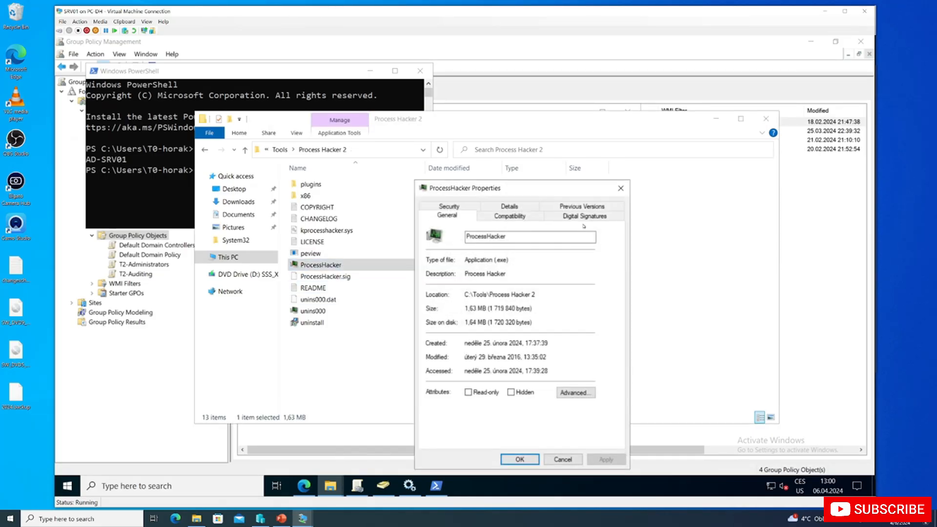
click(585, 216)
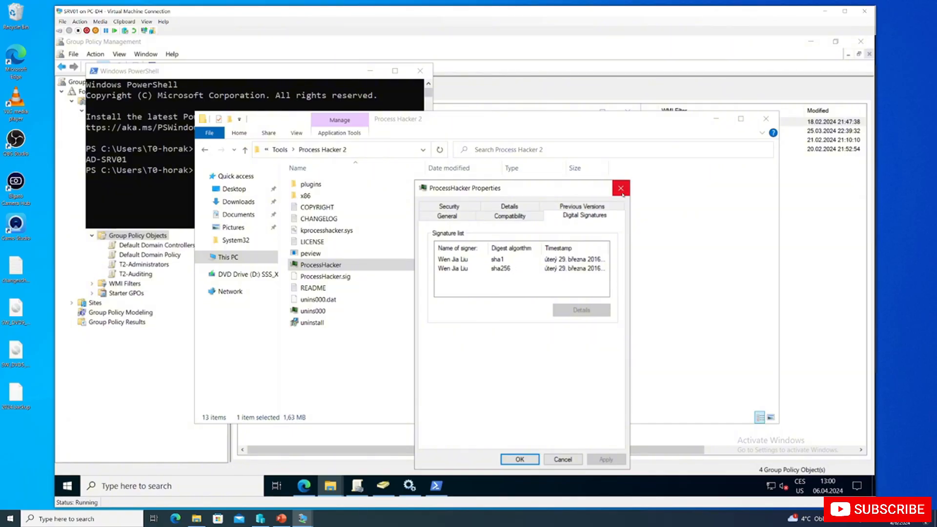
click(621, 189)
click(157, 383)
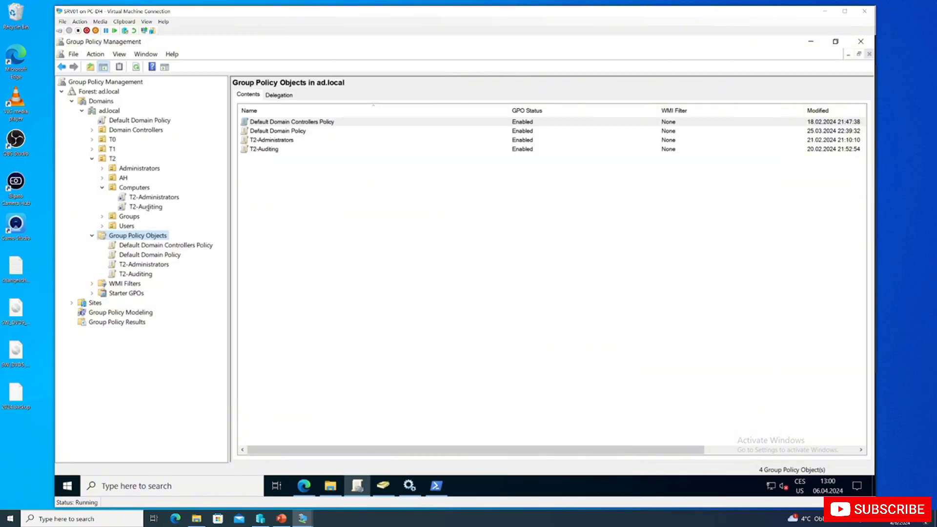
- Create a GPO named 'applocker-policy' linked to the T2 Computers OU
right_click(142, 188)
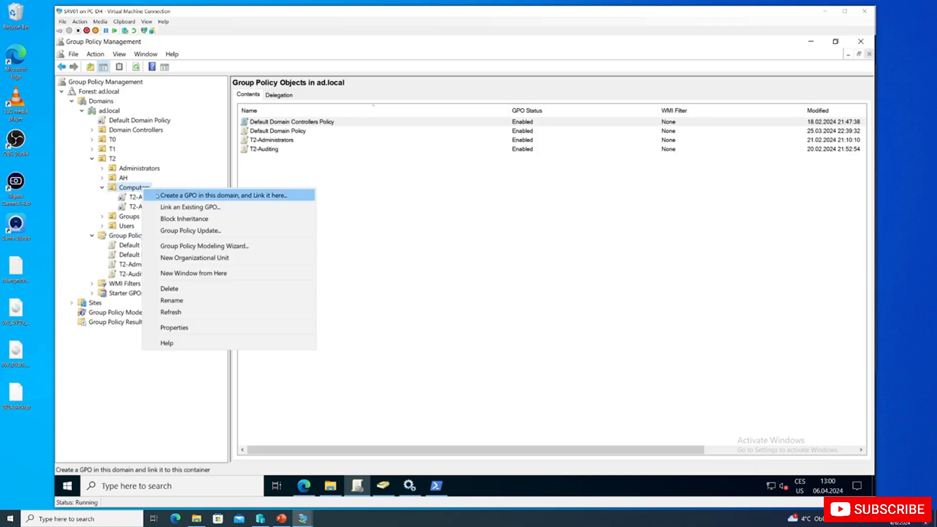
click(157, 194)
text(applock)
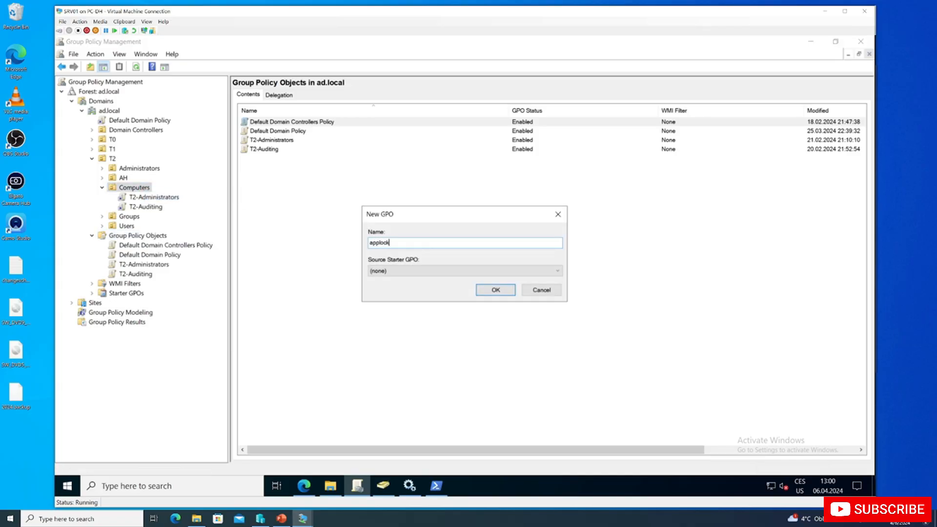
text(er-policy)
key(Return)
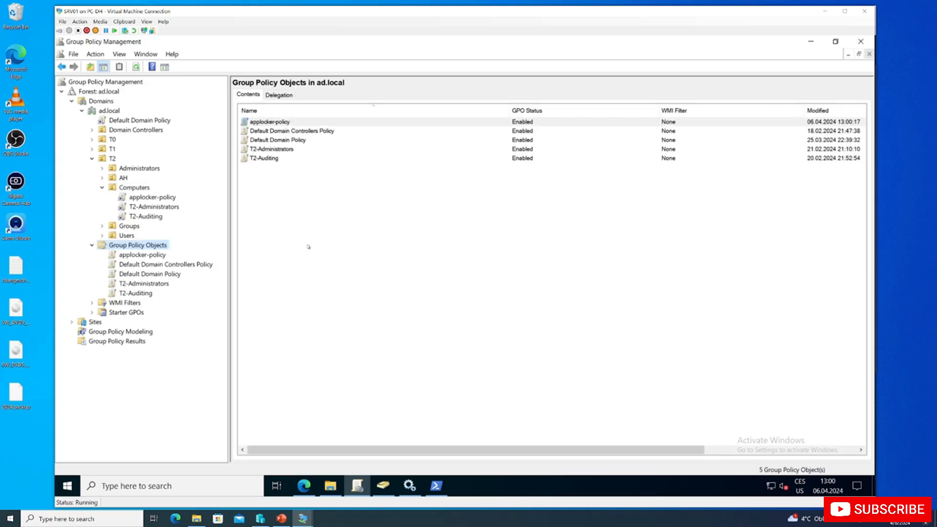
- Edit applocker-policy and expand Security Settings > Application Control Policies > AppLocker
right_click(153, 196)
click(171, 203)
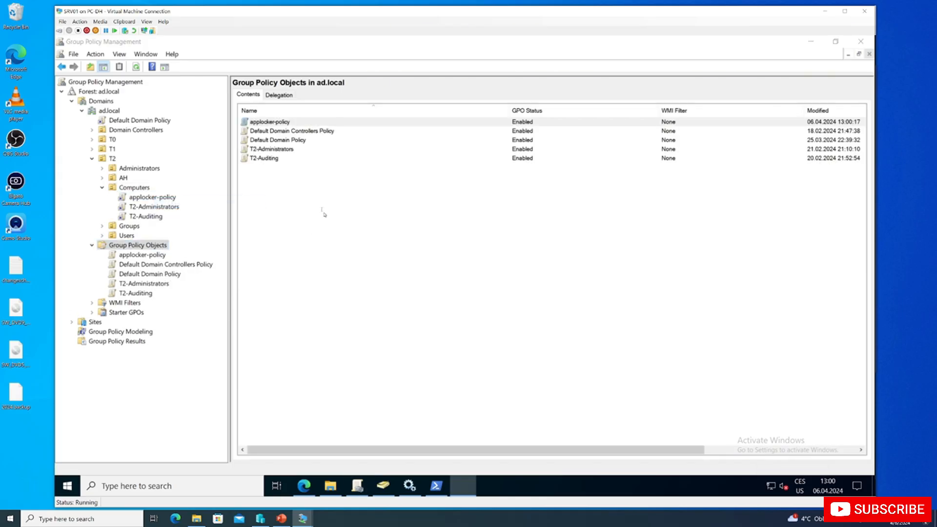
double_click(169, 85)
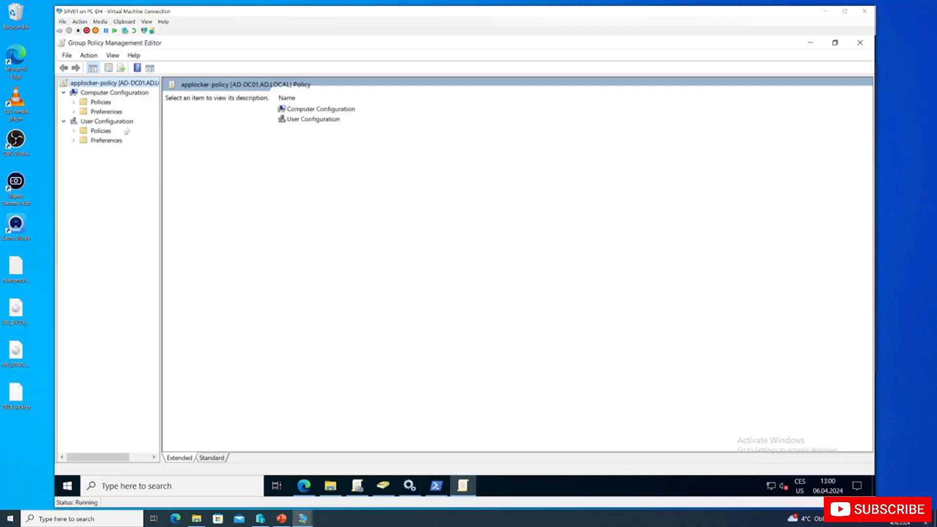
double_click(104, 101)
double_click(122, 121)
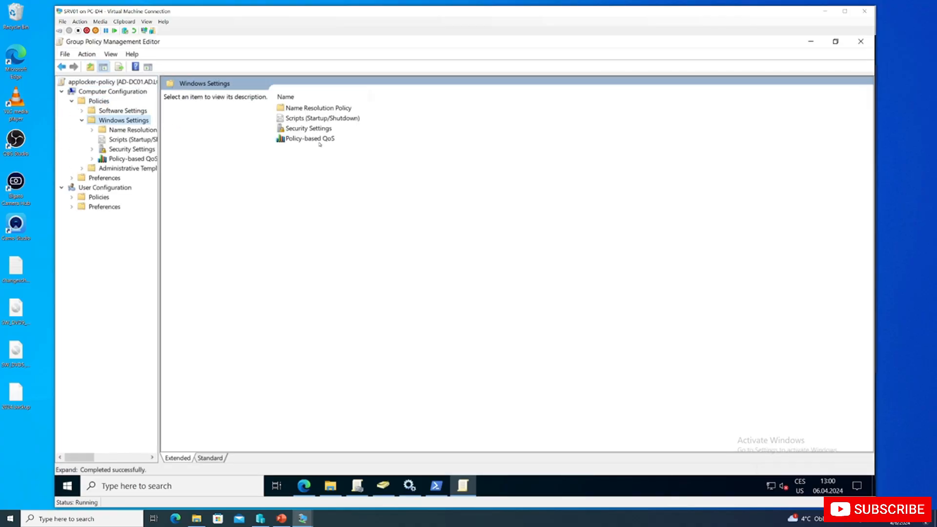
double_click(317, 130)
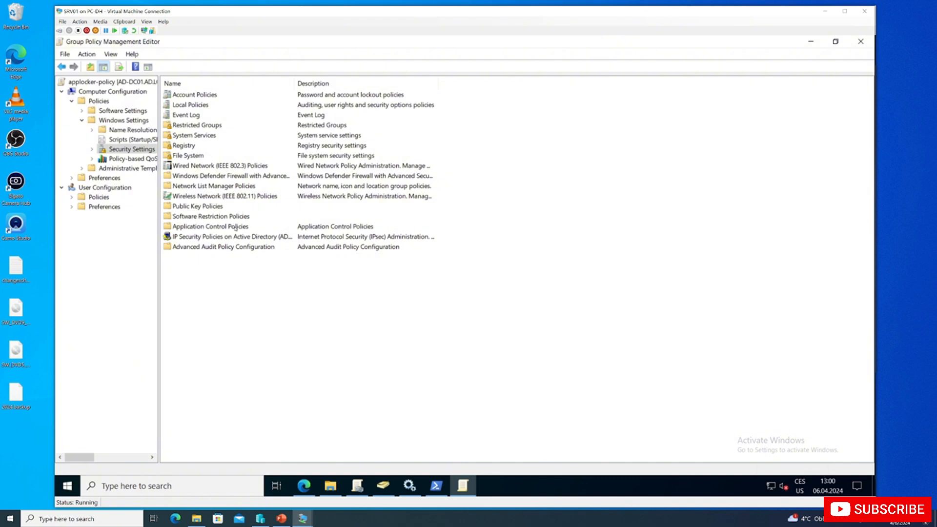
double_click(236, 228)
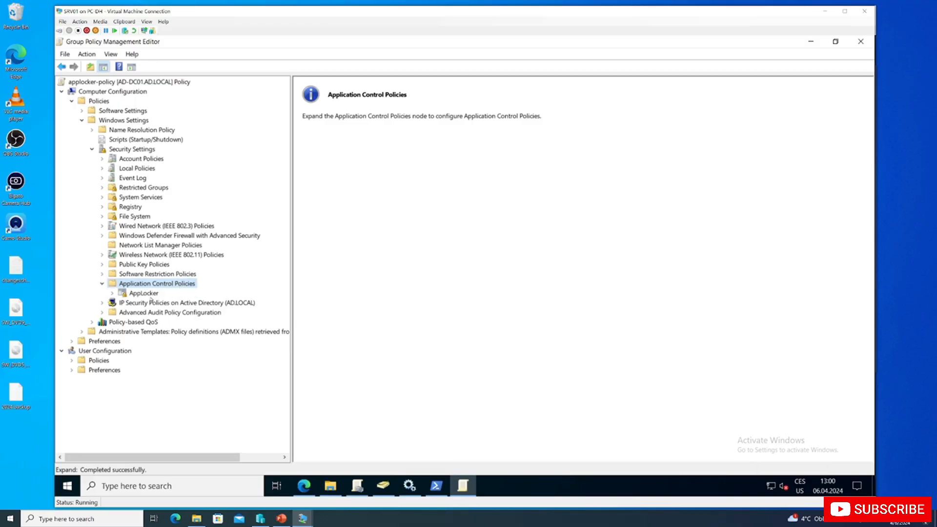
double_click(143, 294)
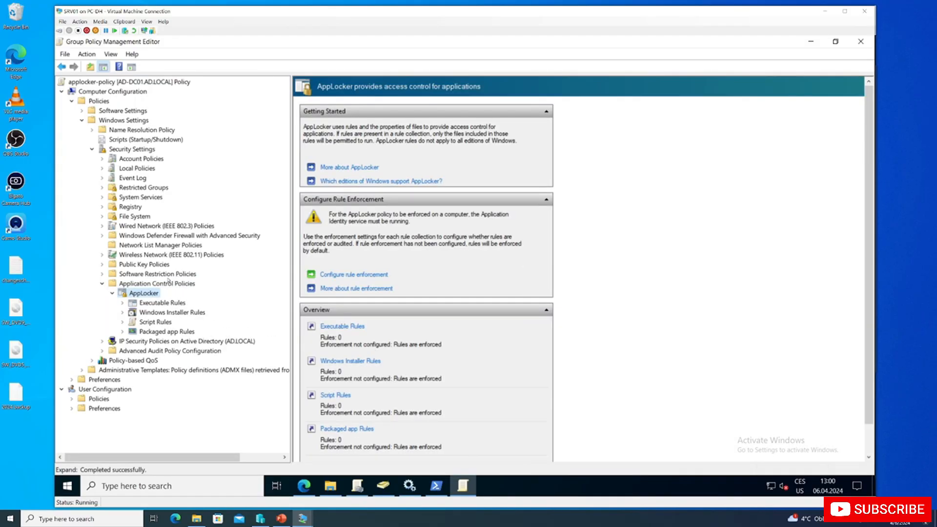
click(190, 275)
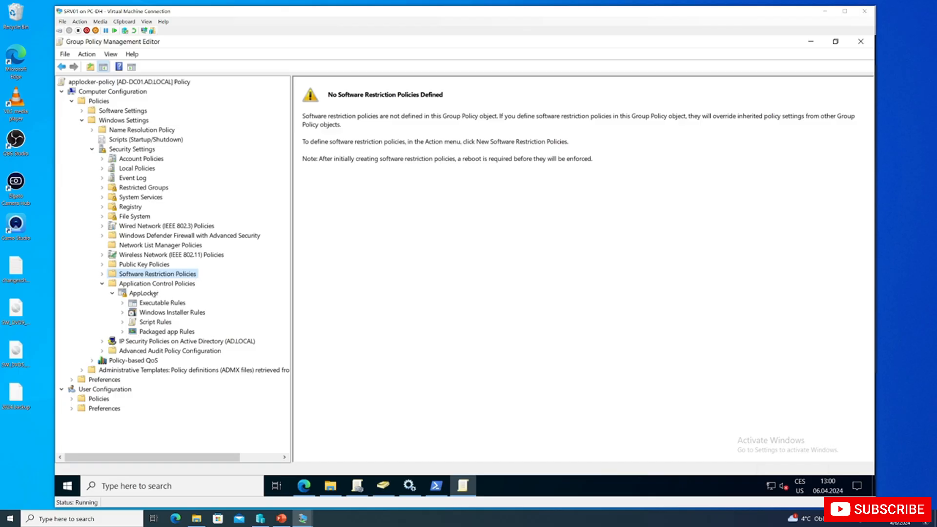
click(144, 293)
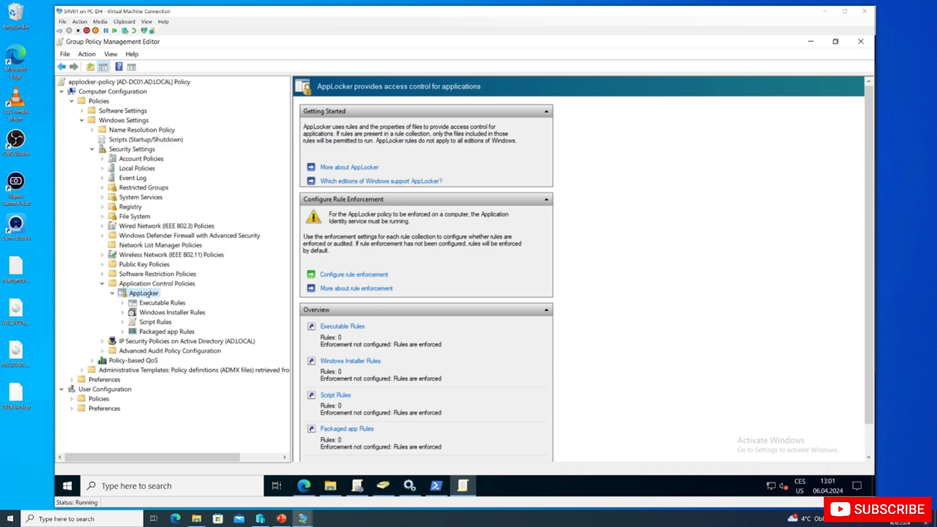
- Turn on 'Enable the DLL rule collection' in AppLocker's Advanced properties and apply it
right_click(148, 295)
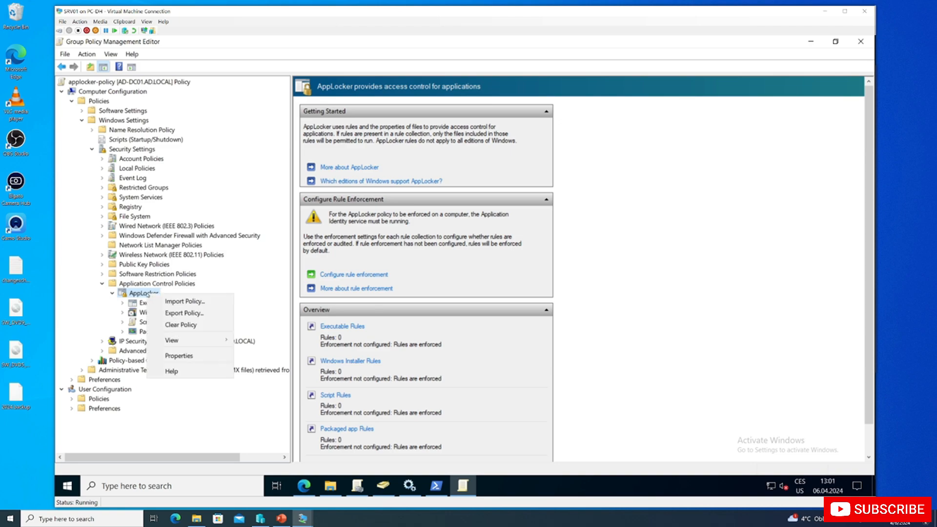
click(192, 356)
click(426, 114)
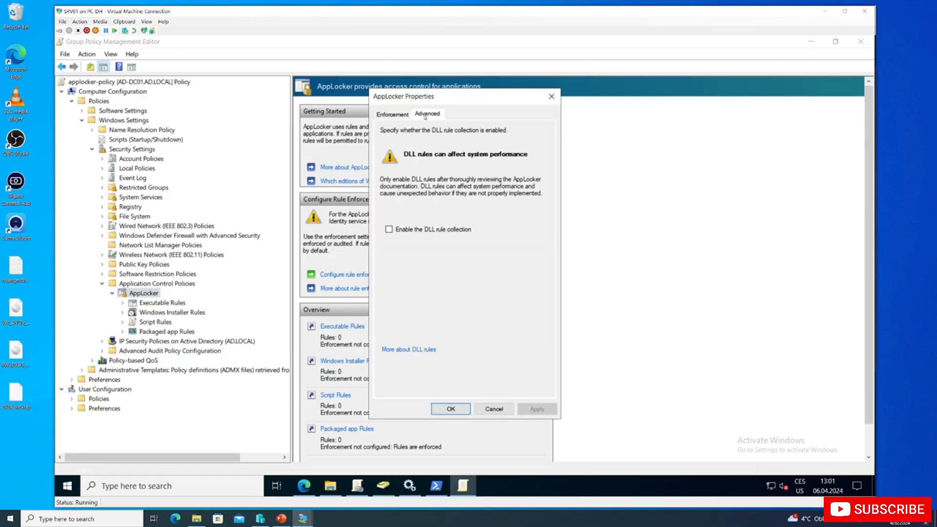
click(442, 230)
click(537, 410)
click(224, 371)
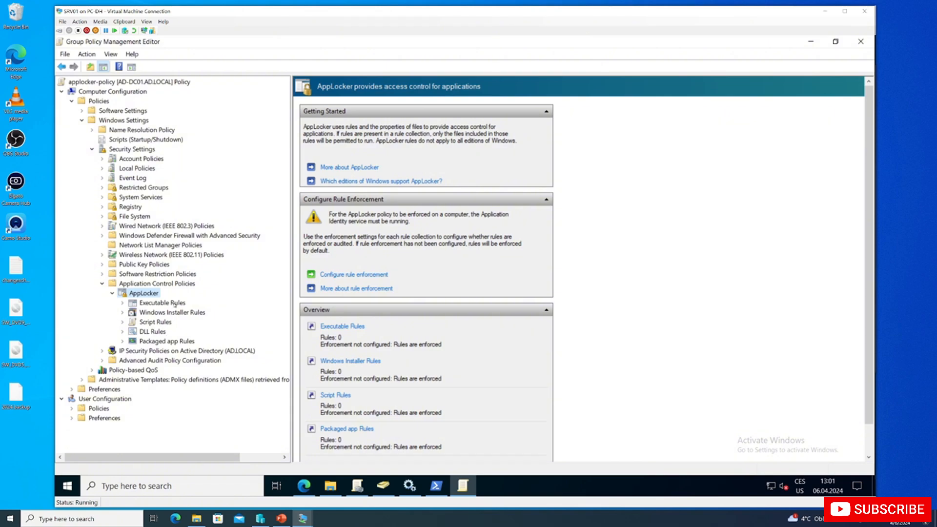
- Start a new executable rule that allows Everyone, using a Publisher condition
click(175, 303)
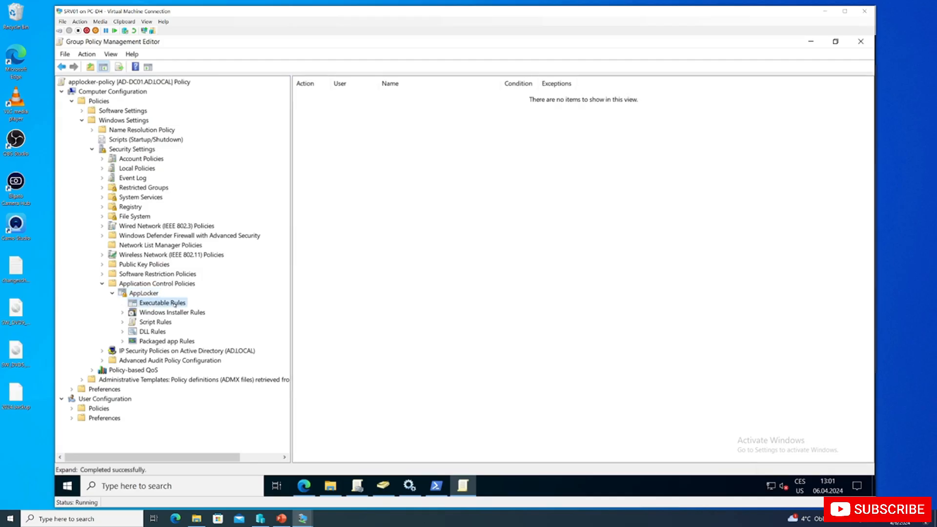
right_click(418, 237)
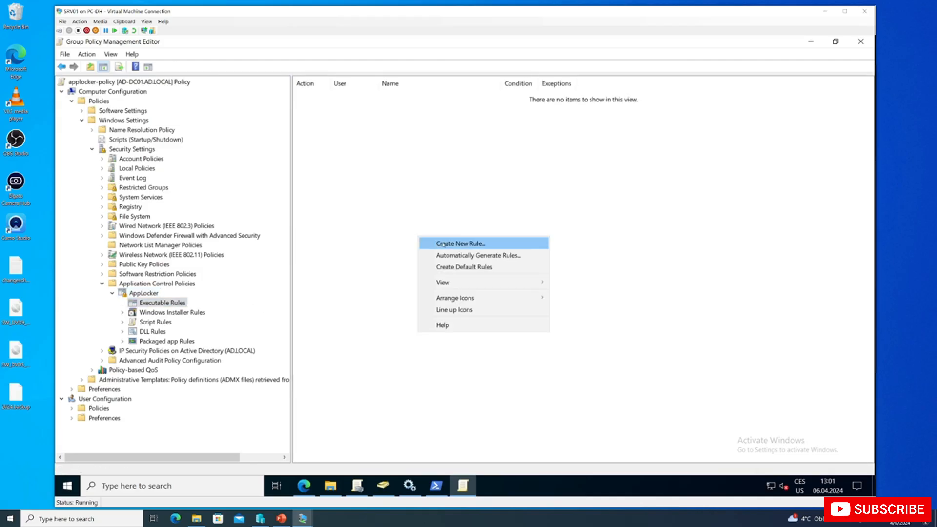
click(438, 244)
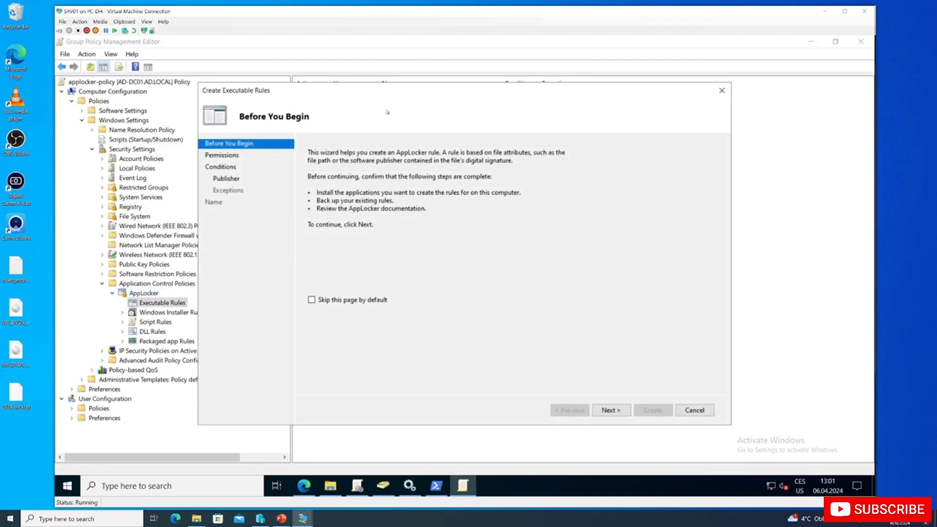
drag(398, 92, 441, 98)
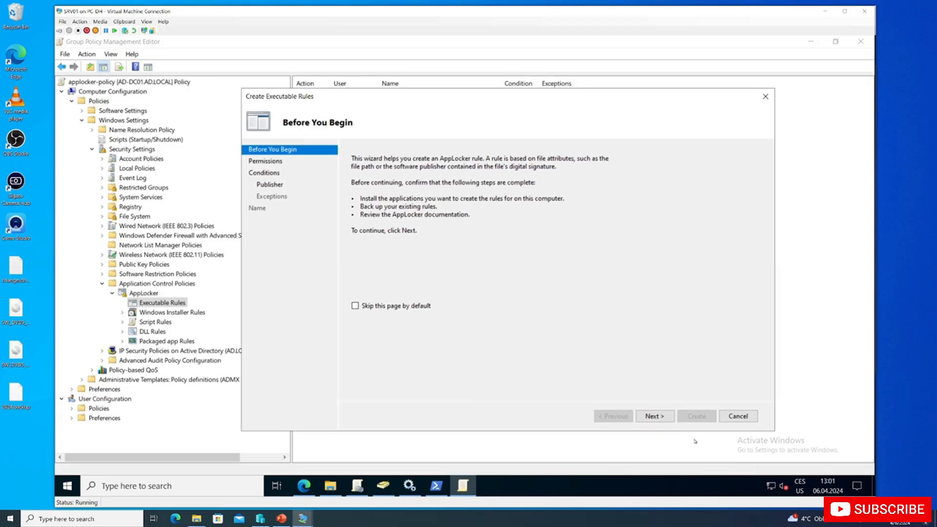
click(662, 417)
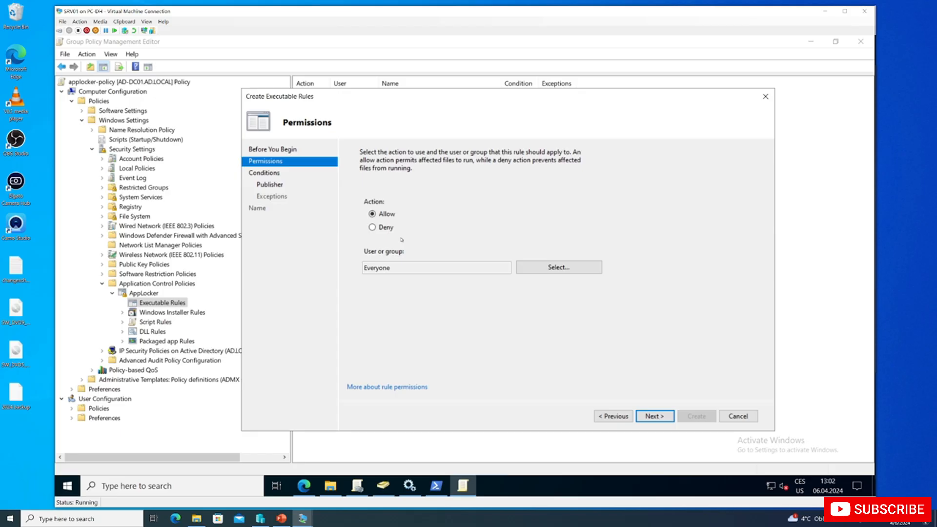
click(654, 416)
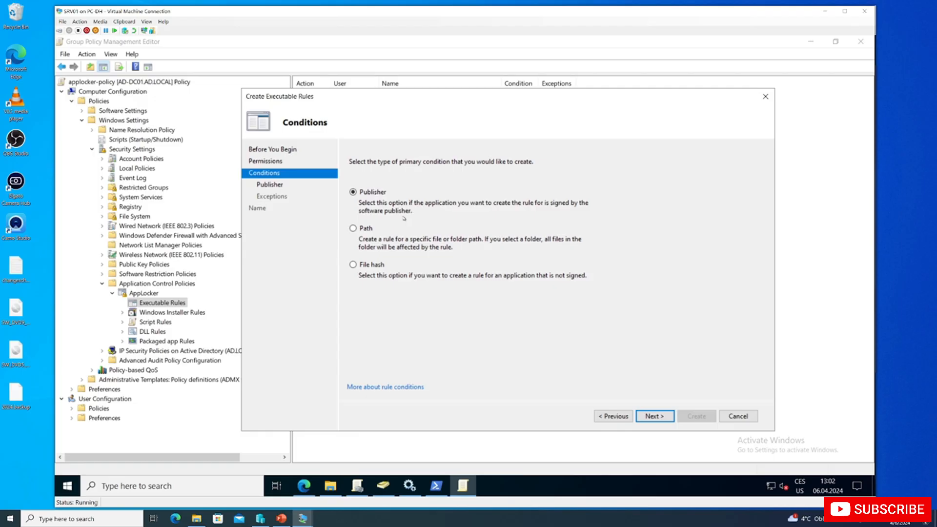
click(667, 416)
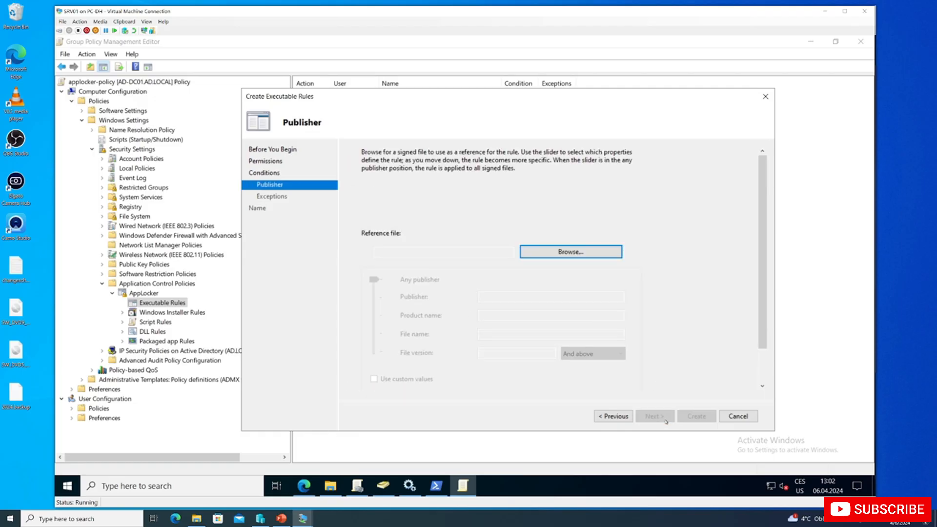
- Pick C:\Tools\SysinternalsSuite\ADExplorer.exe as the signed reference file
click(571, 251)
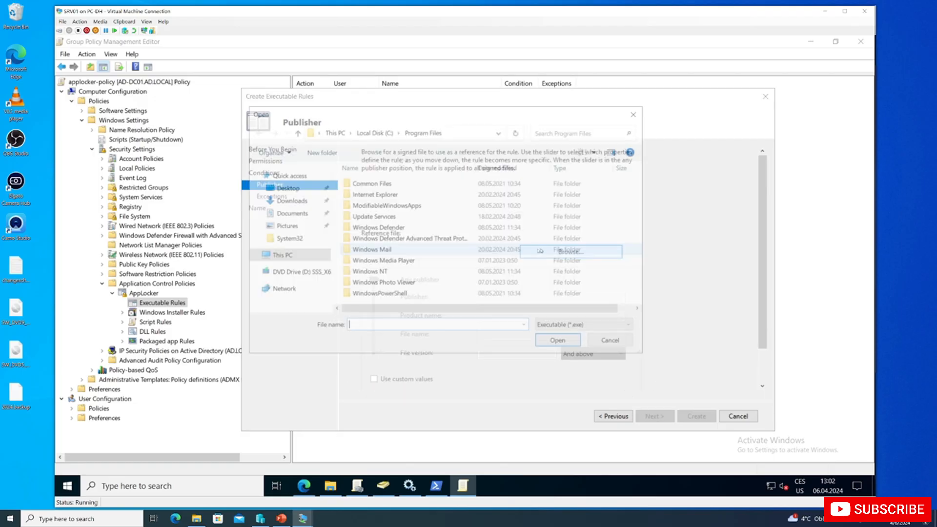
click(280, 255)
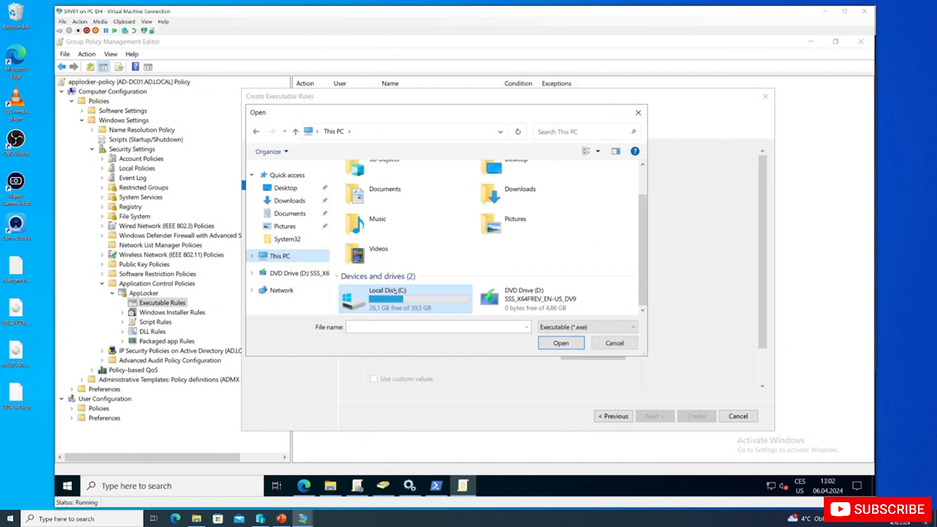
double_click(391, 296)
double_click(391, 217)
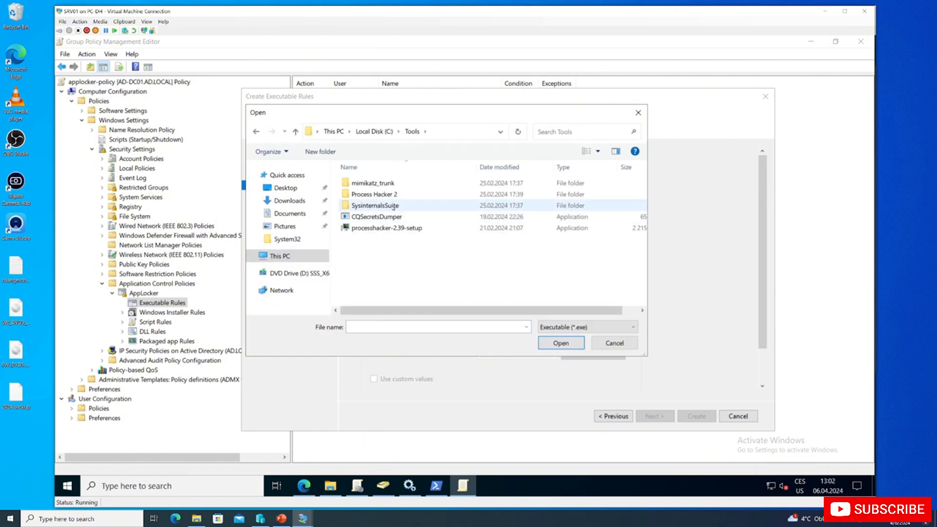
click(394, 209)
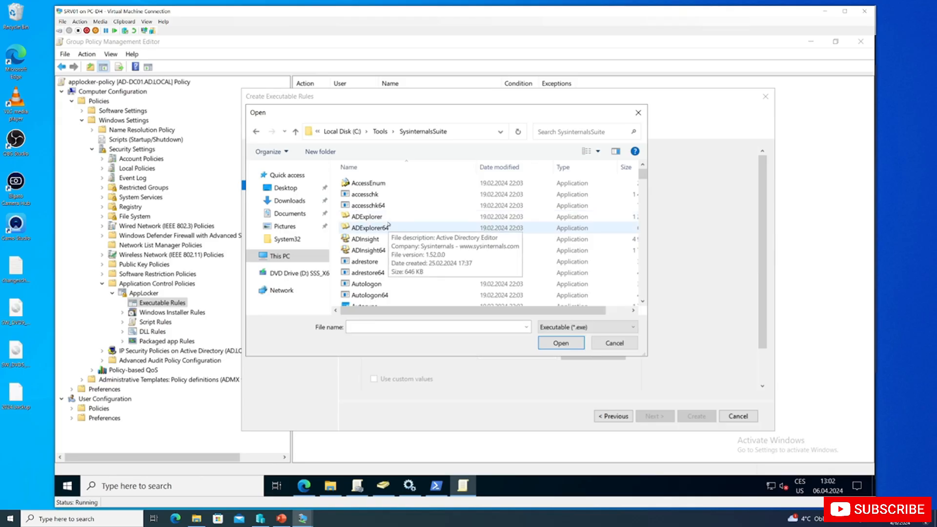
double_click(390, 217)
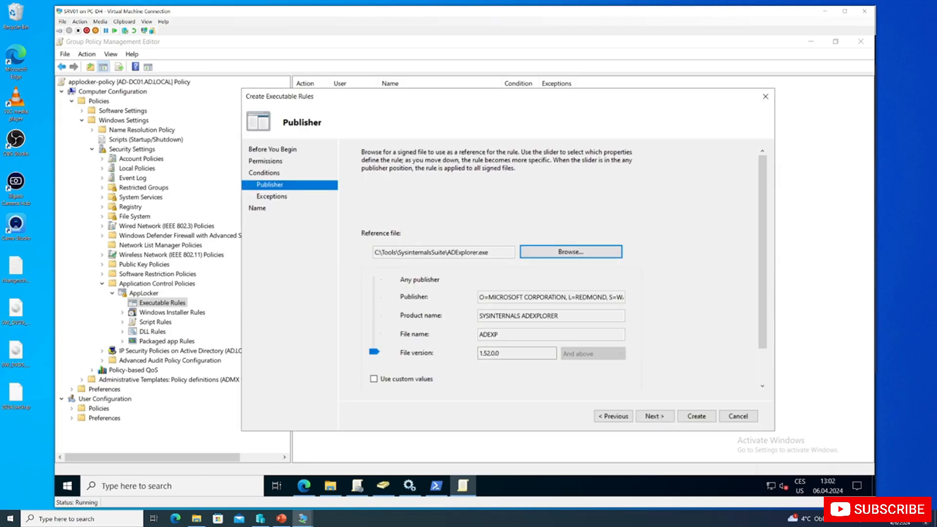
- Widen the condition to any file from the Microsoft Corporation publisher and create the rule
drag(374, 352, 376, 306)
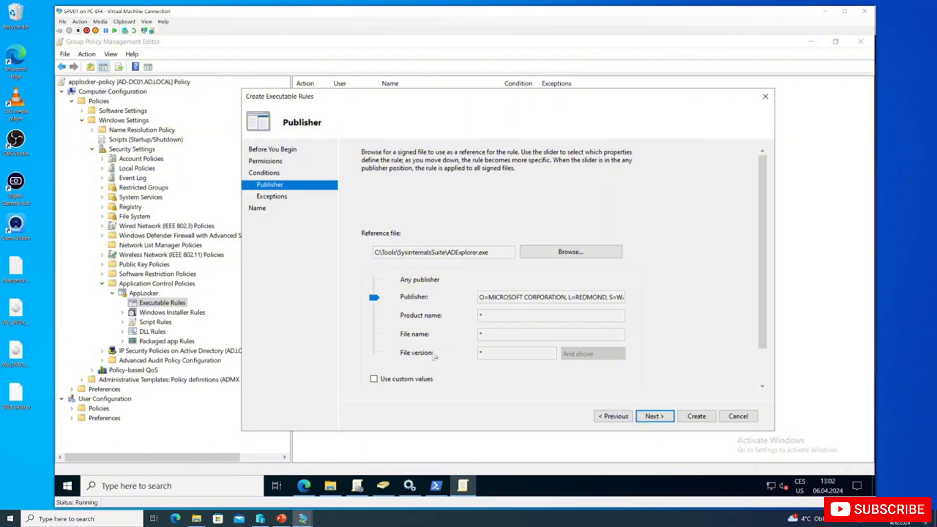
click(373, 378)
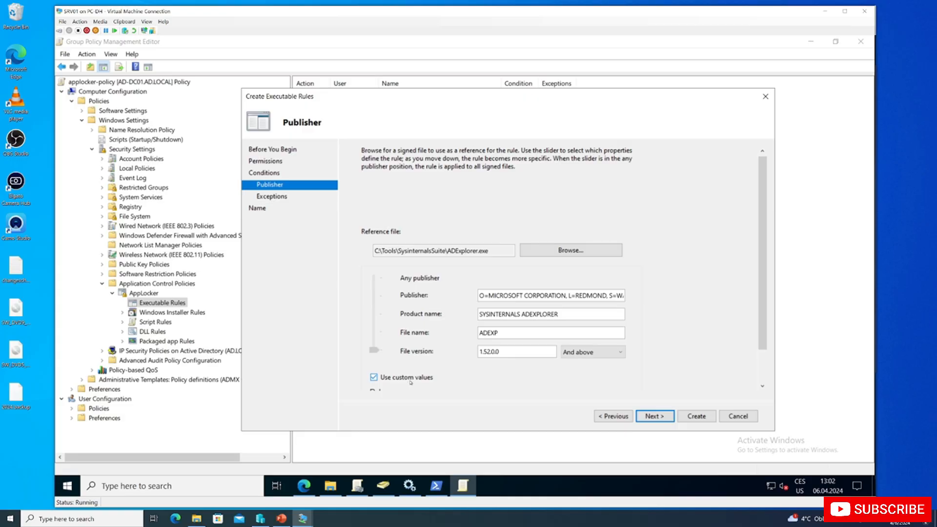
click(411, 383)
drag(373, 350, 375, 295)
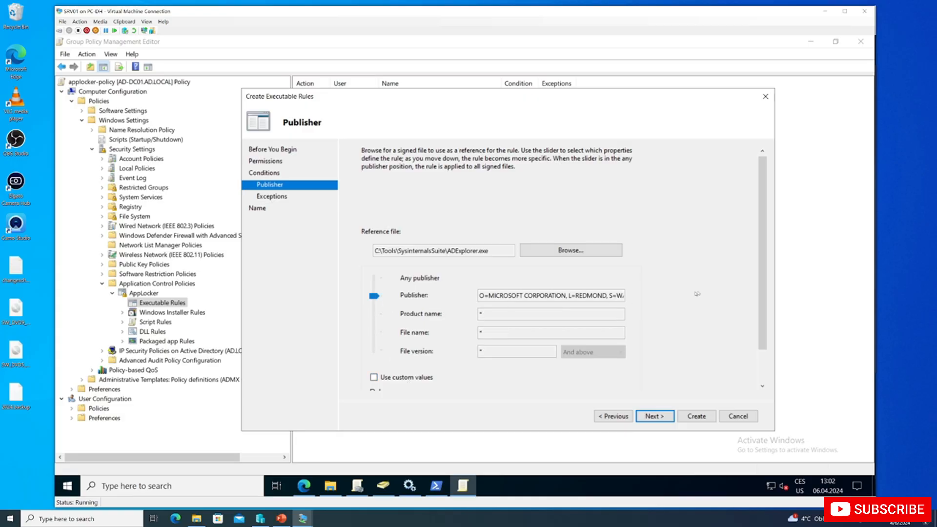
scroll(697, 294, down, 2)
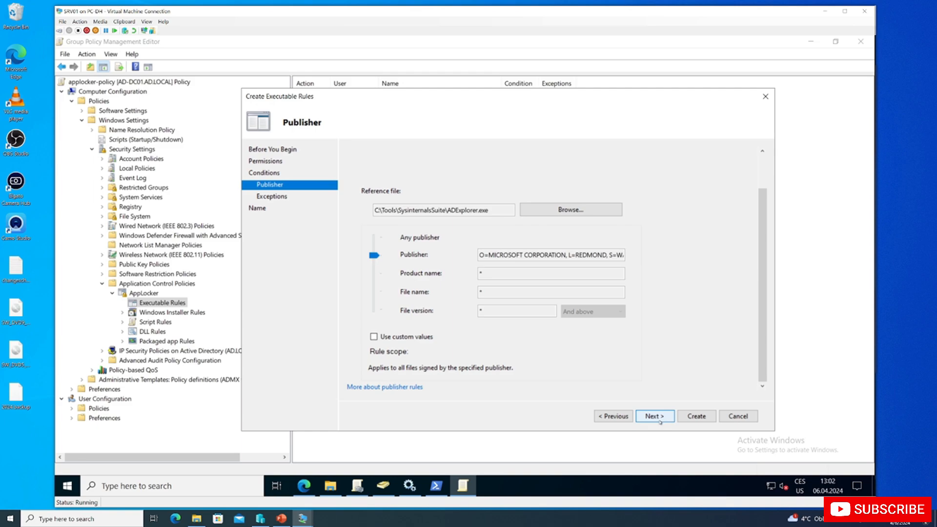
click(659, 420)
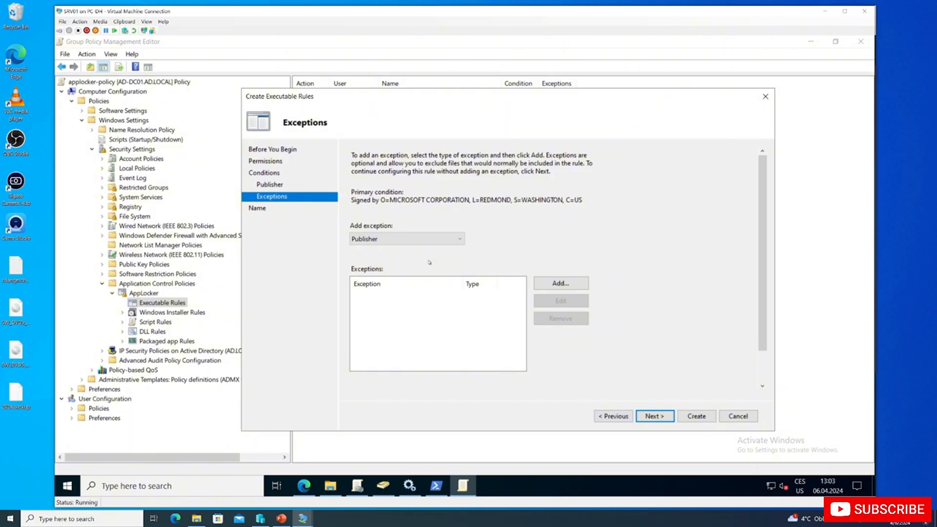
click(652, 420)
click(693, 419)
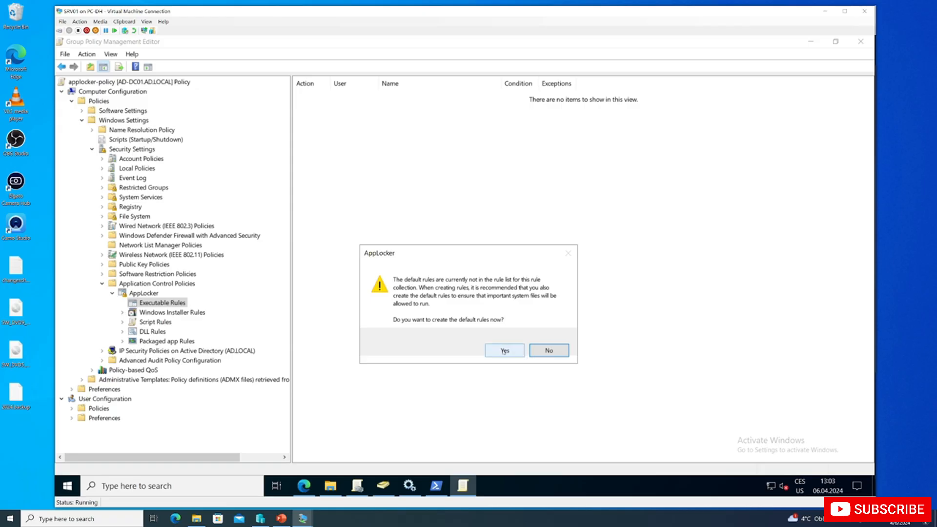
- Decline the default rules and set Executable rules enforcement to Configured, Audit only
click(550, 351)
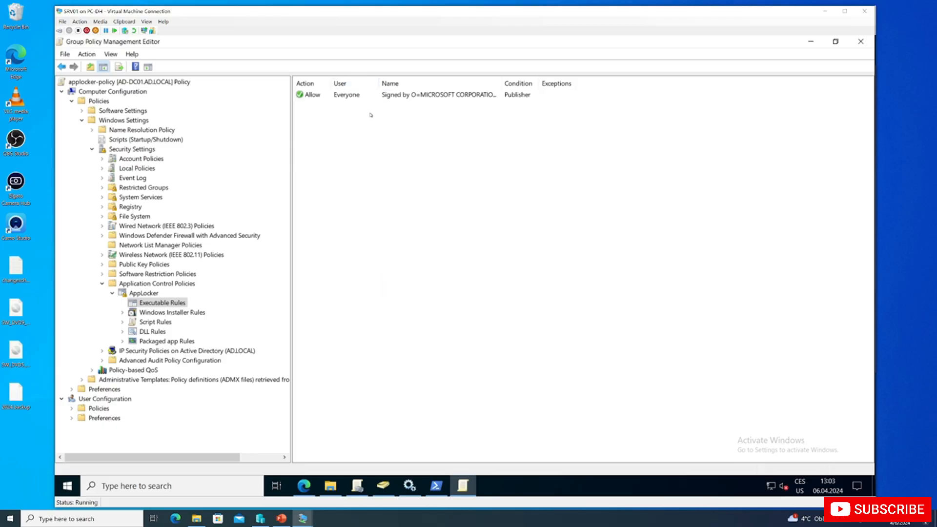
right_click(150, 293)
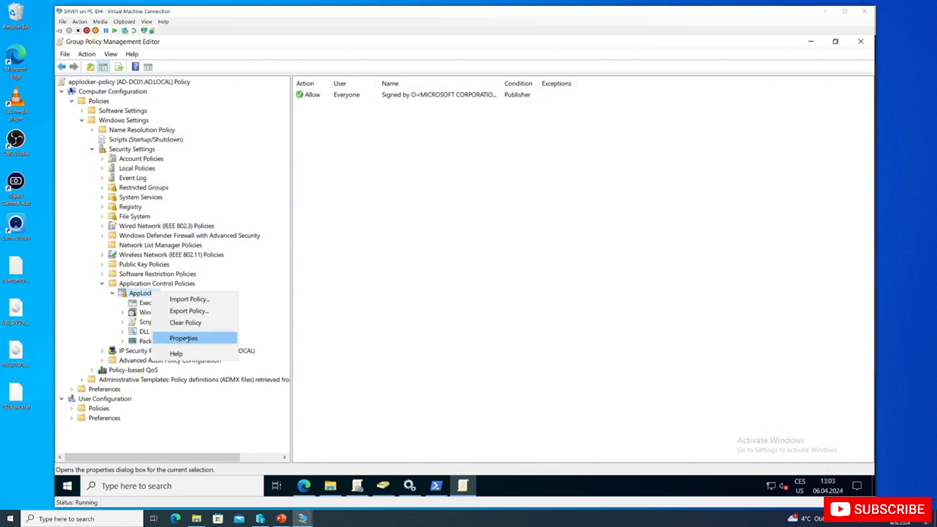
click(190, 338)
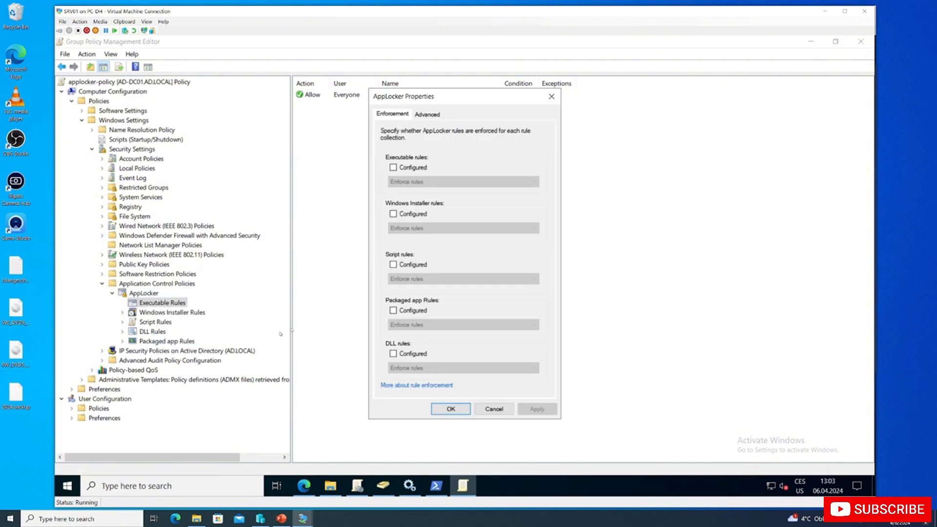
click(419, 167)
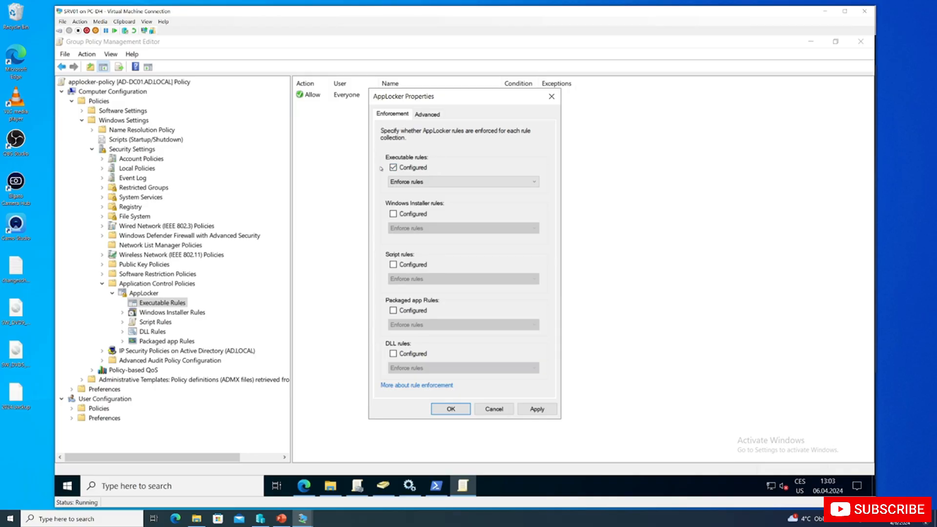
click(436, 182)
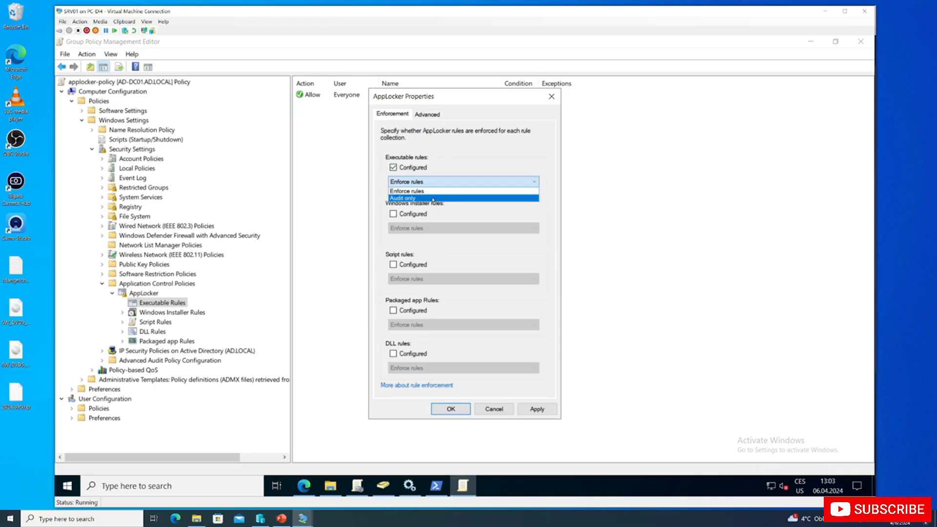
click(433, 199)
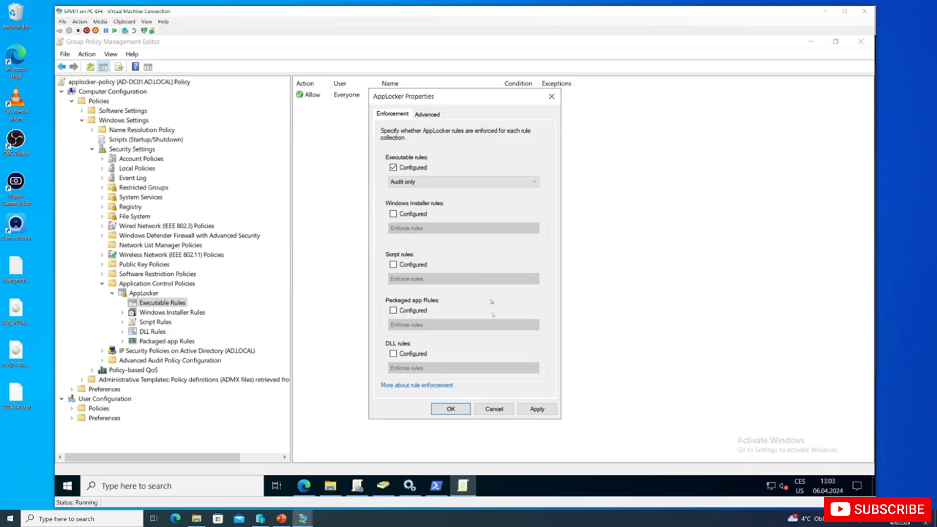
click(536, 412)
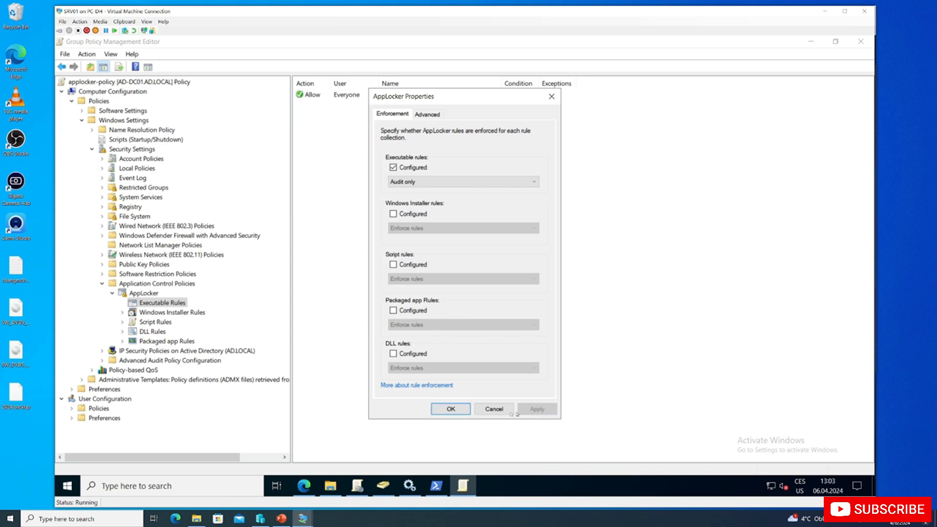
click(451, 408)
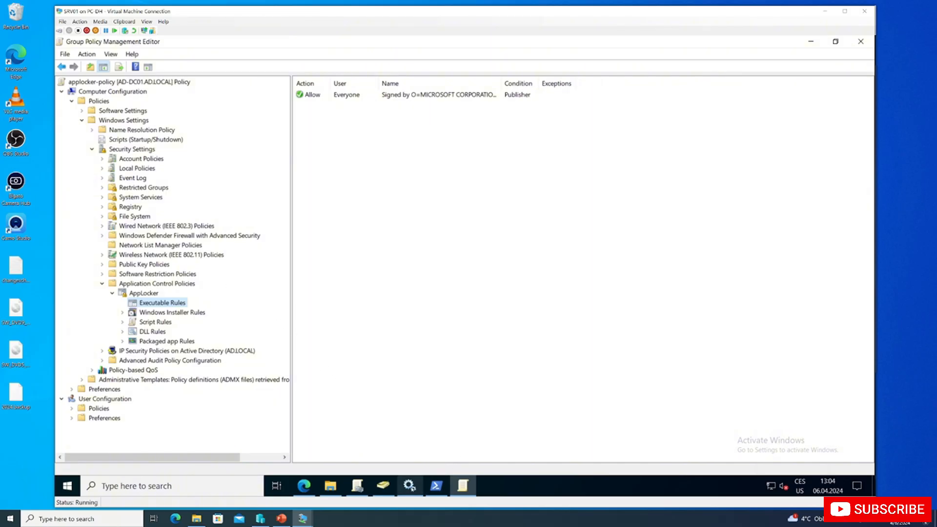
mouse_move(410, 485)
click(410, 439)
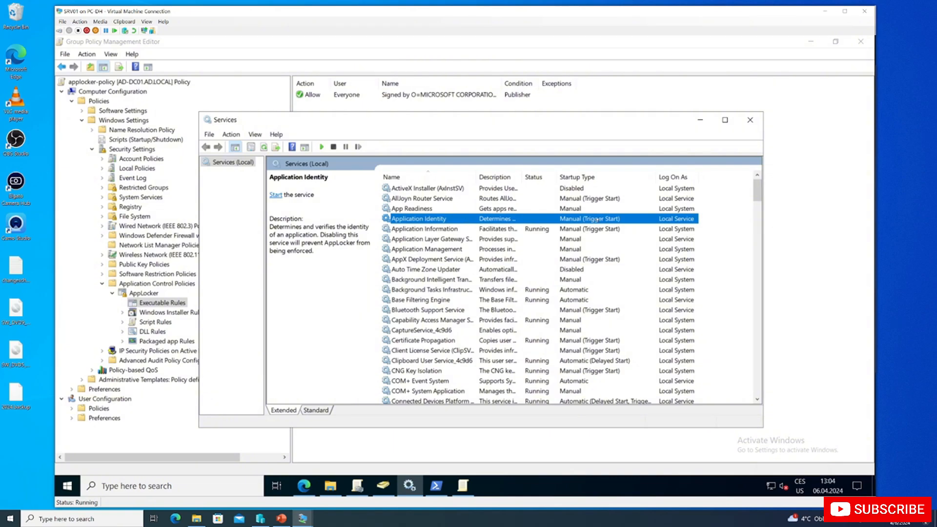
double_click(601, 222)
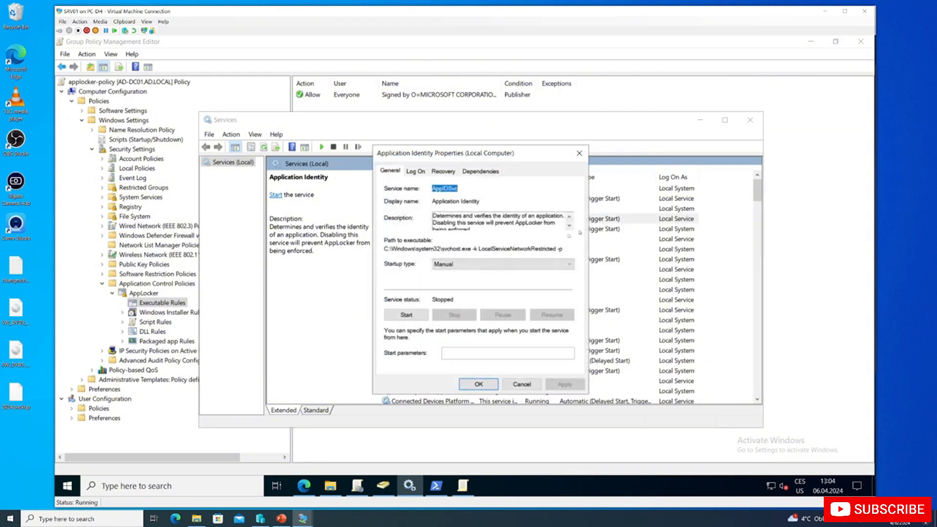
click(459, 264)
click(459, 282)
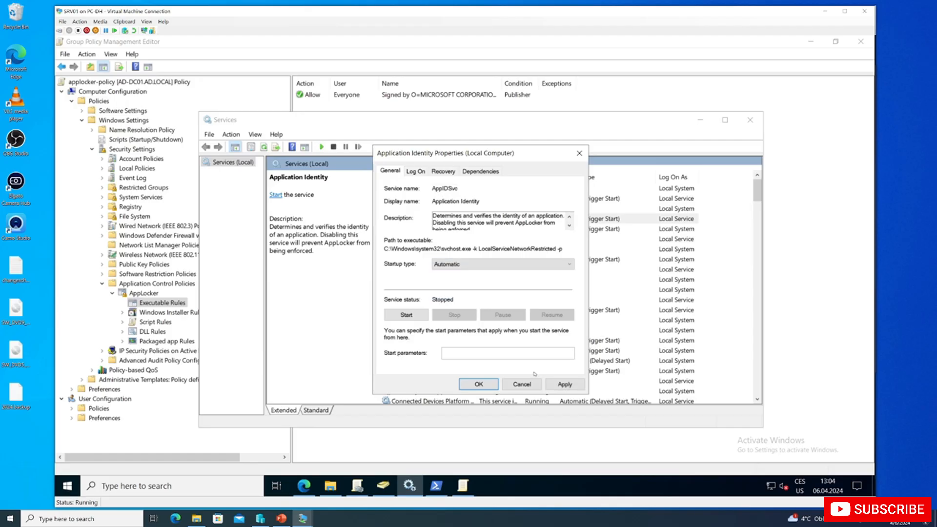
click(565, 384)
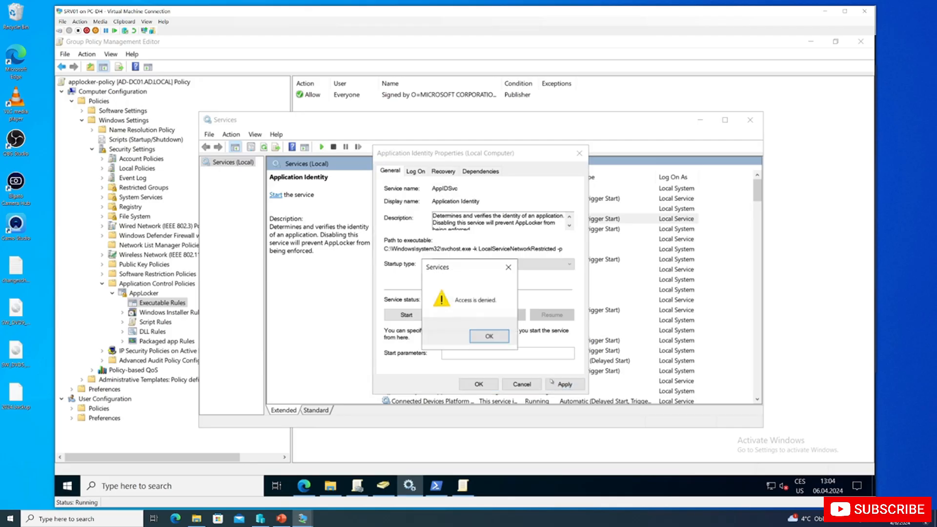
click(492, 338)
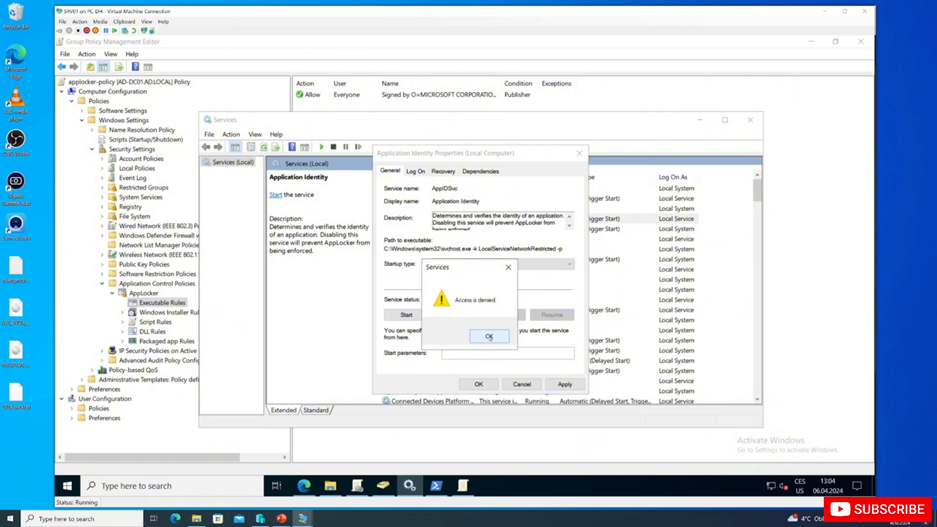
click(490, 337)
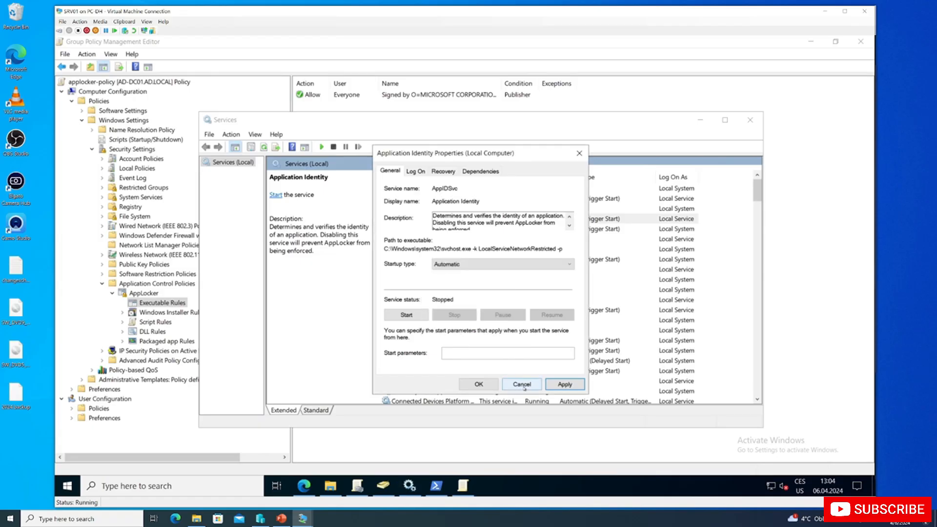
click(522, 384)
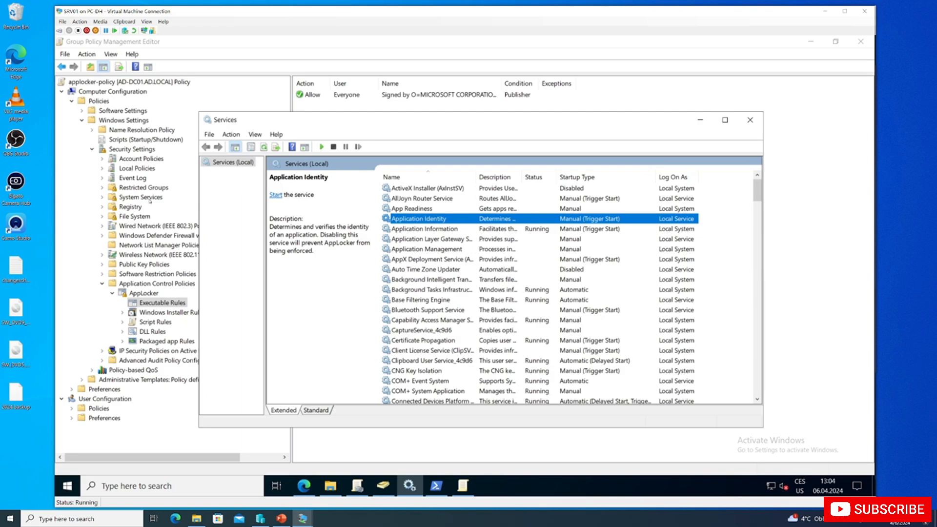
click(75, 177)
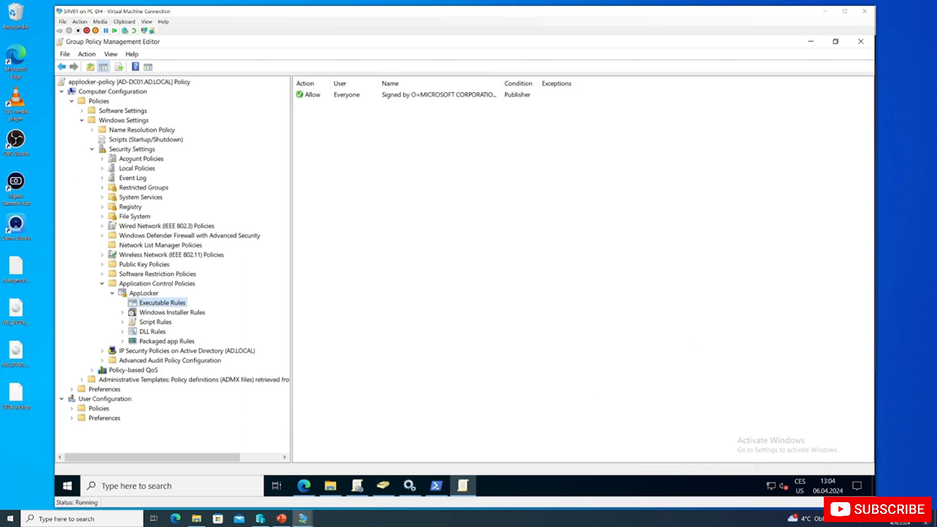
- Define Application Identity startup as Automatic, then open Active Directory Users and Computers
click(147, 197)
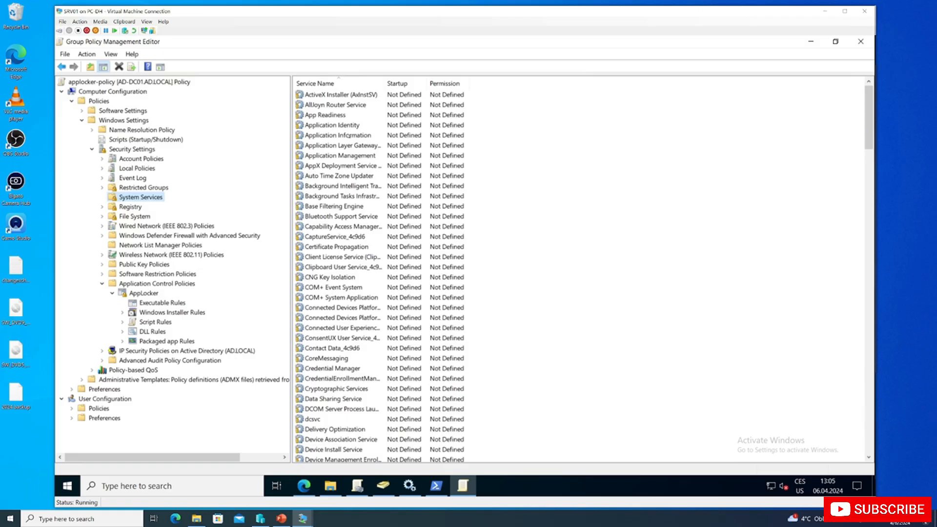
double_click(341, 126)
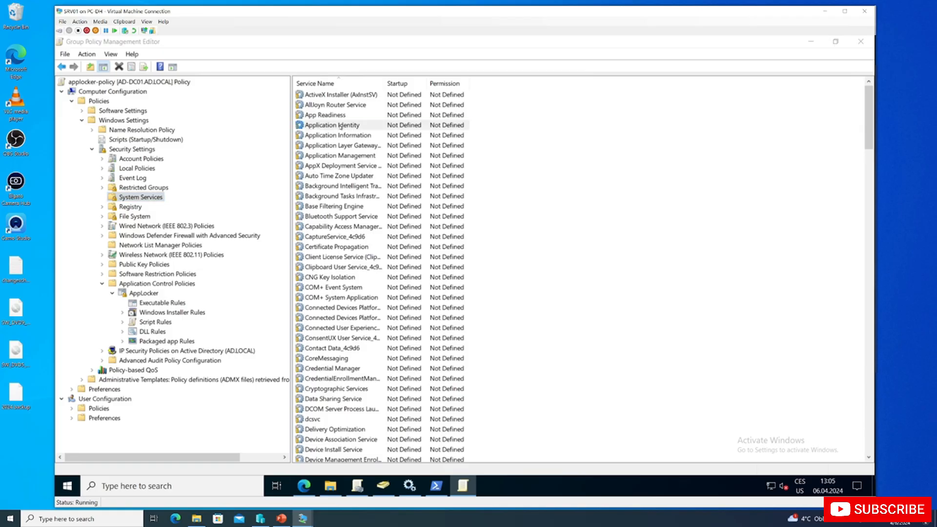
click(406, 160)
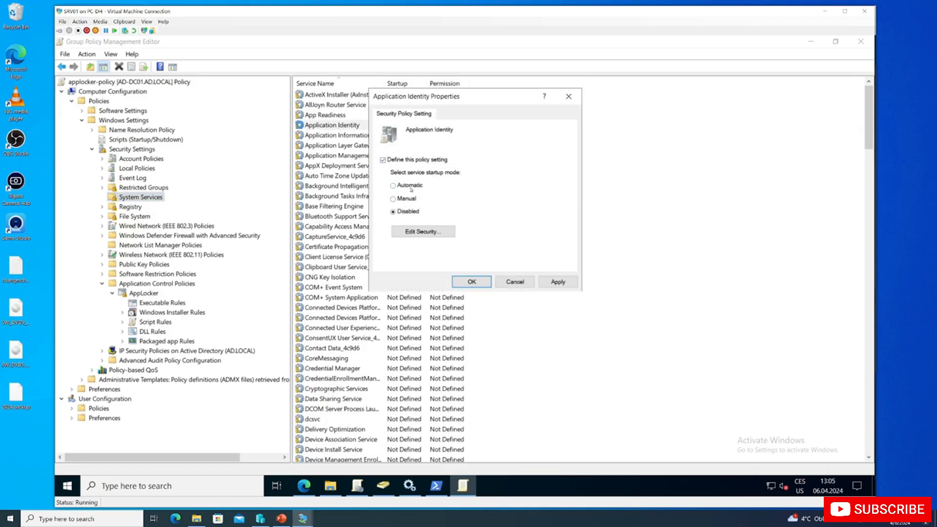
click(560, 287)
click(482, 283)
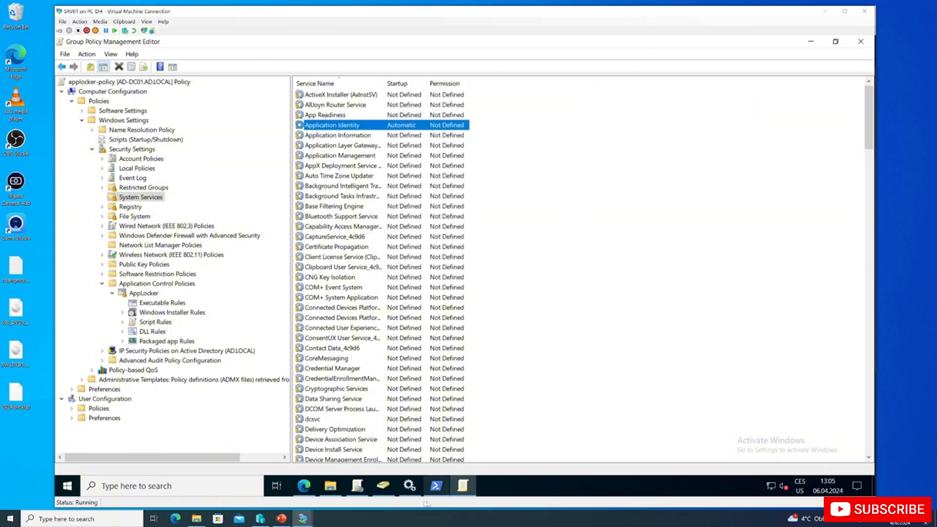
click(358, 486)
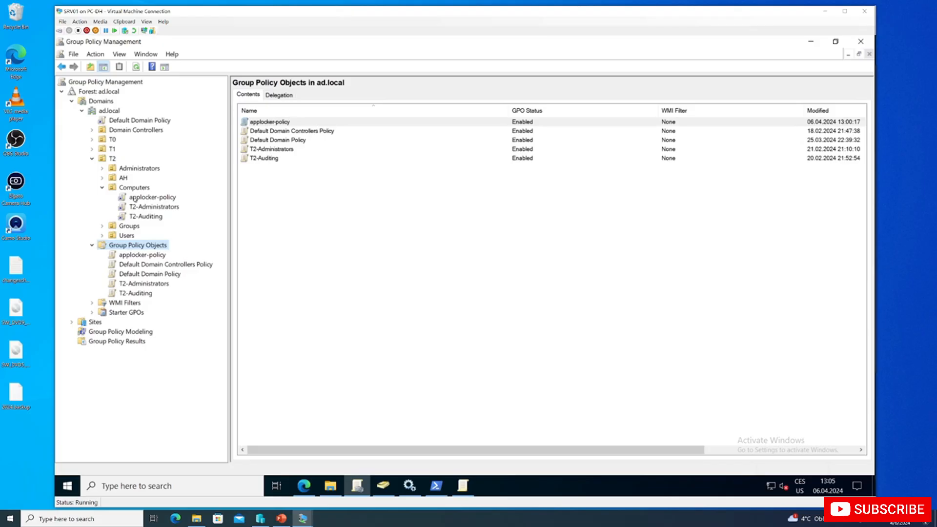
click(383, 486)
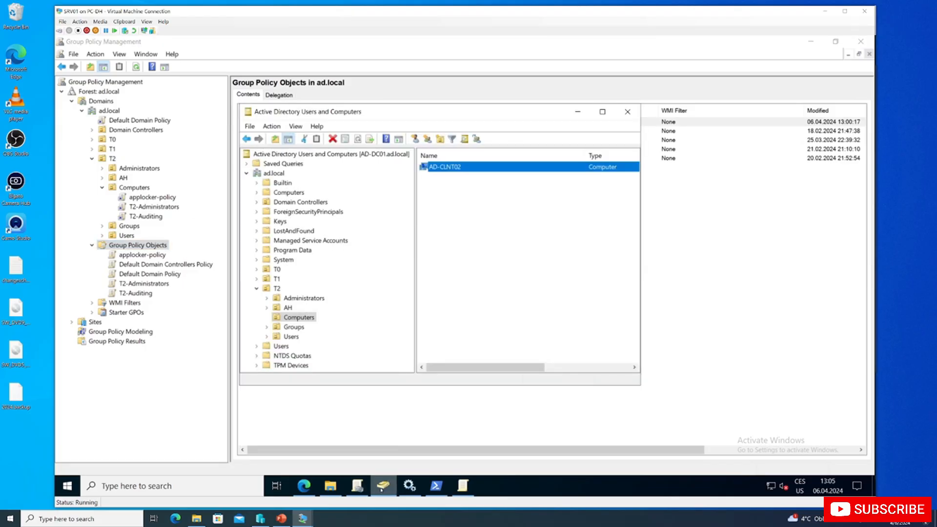